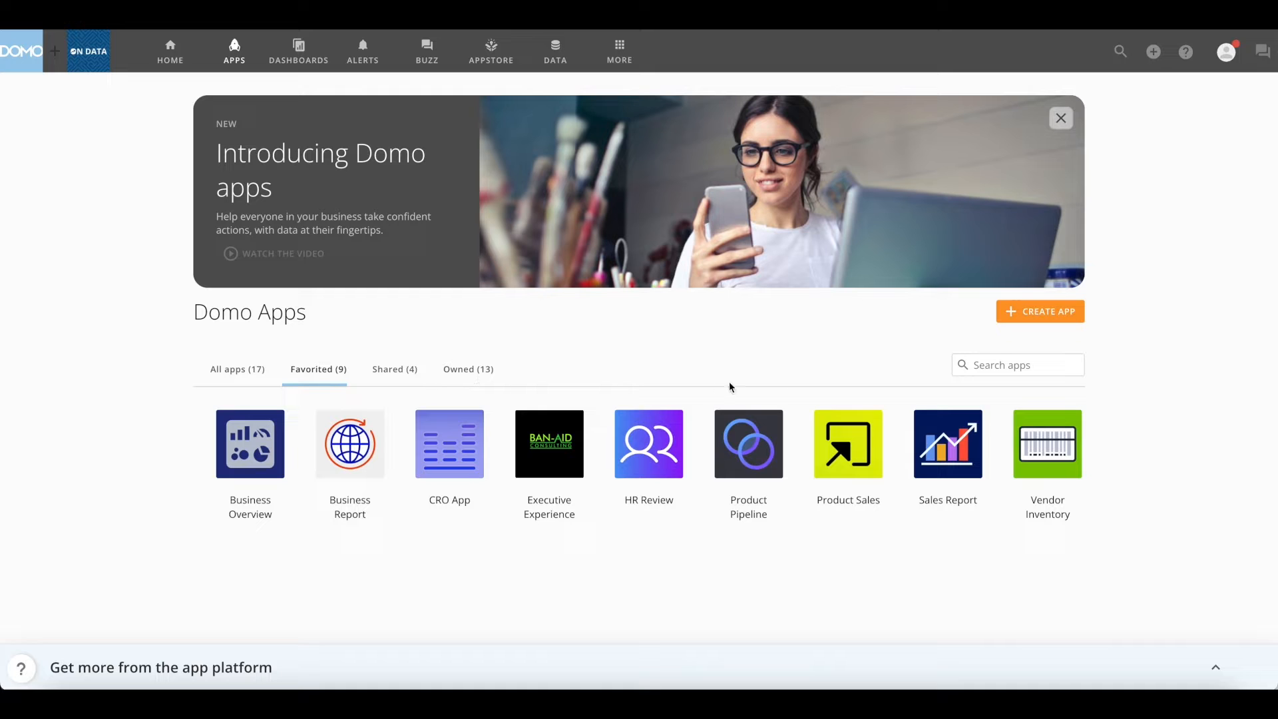
Try the apps list's search, platform suggestions and Business Overview options without changing anything
{"action": "left_click", "coordinate": [980, 365]}
{"action": "left_click", "coordinate": [1176, 384]}
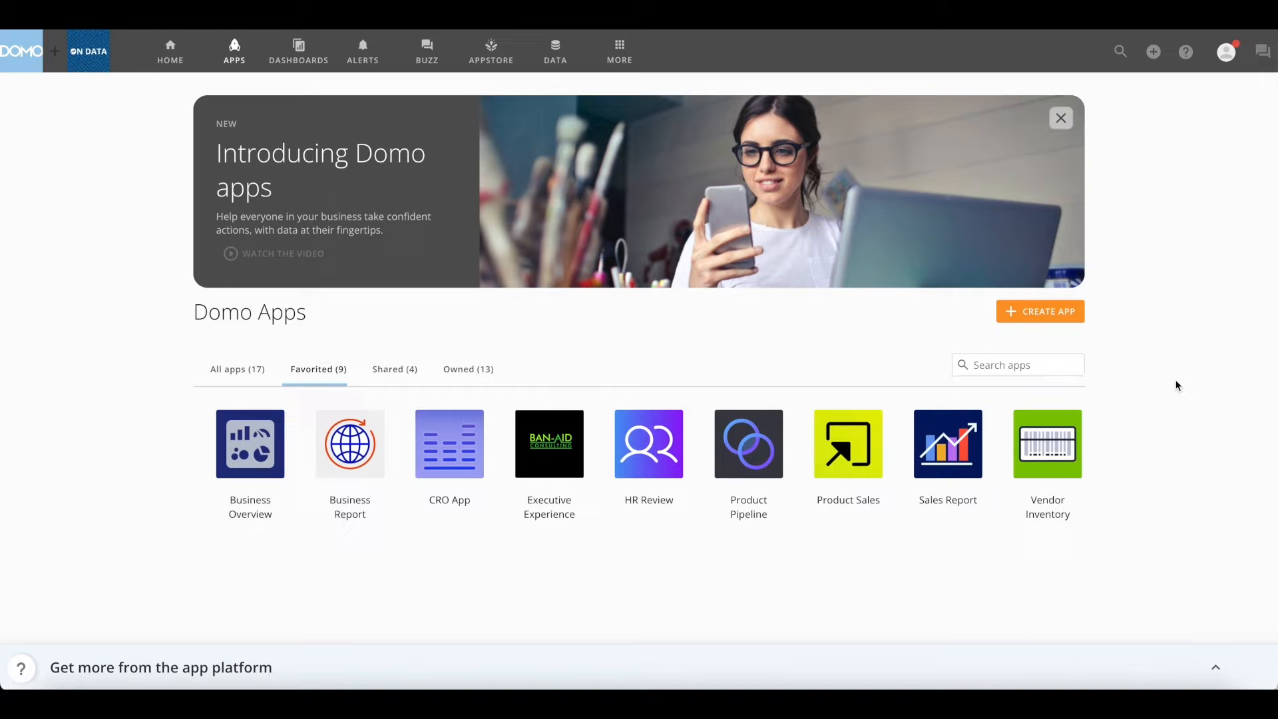
{"action": "left_click", "coordinate": [1213, 665]}
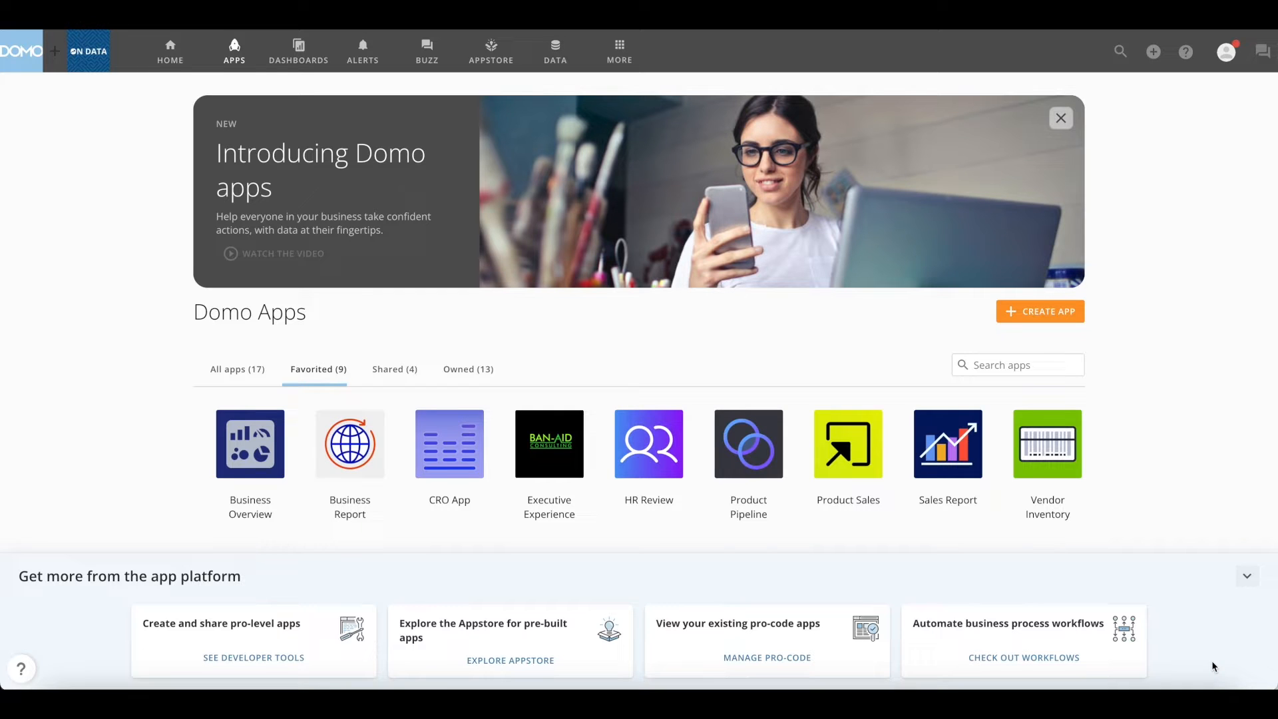
{"action": "left_click", "coordinate": [1248, 577]}
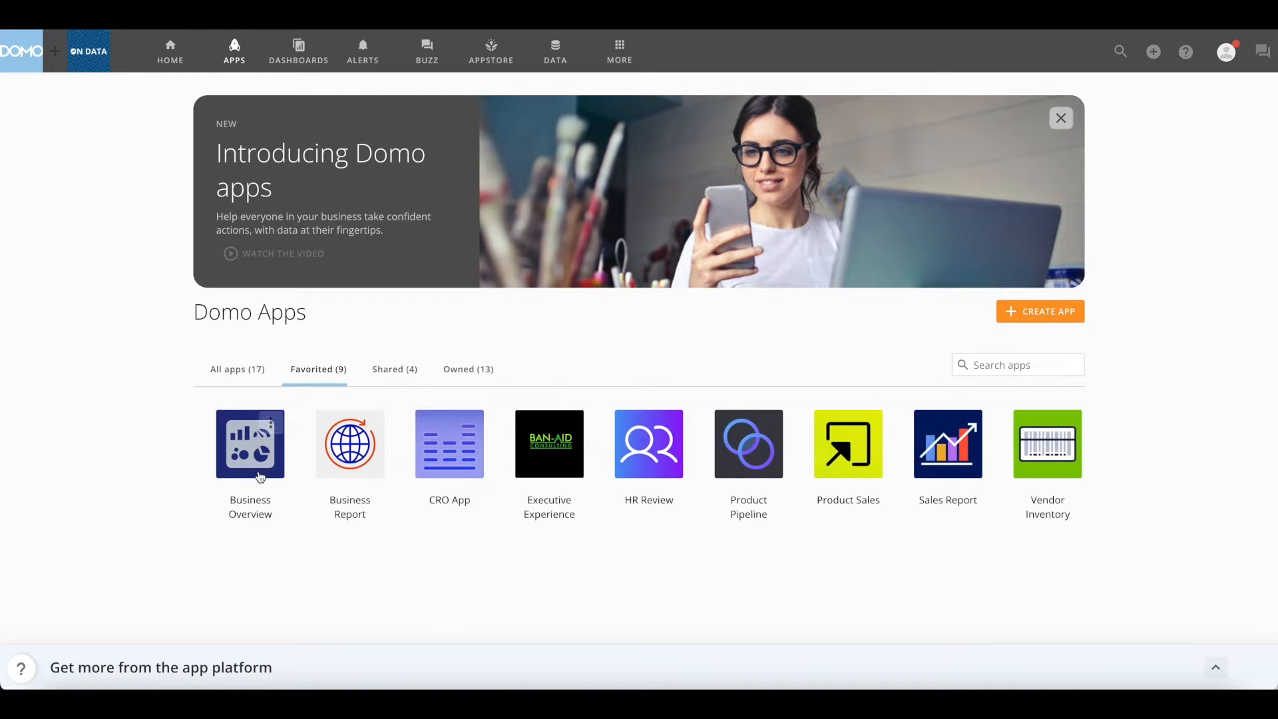
{"action": "left_click", "coordinate": [275, 425]}
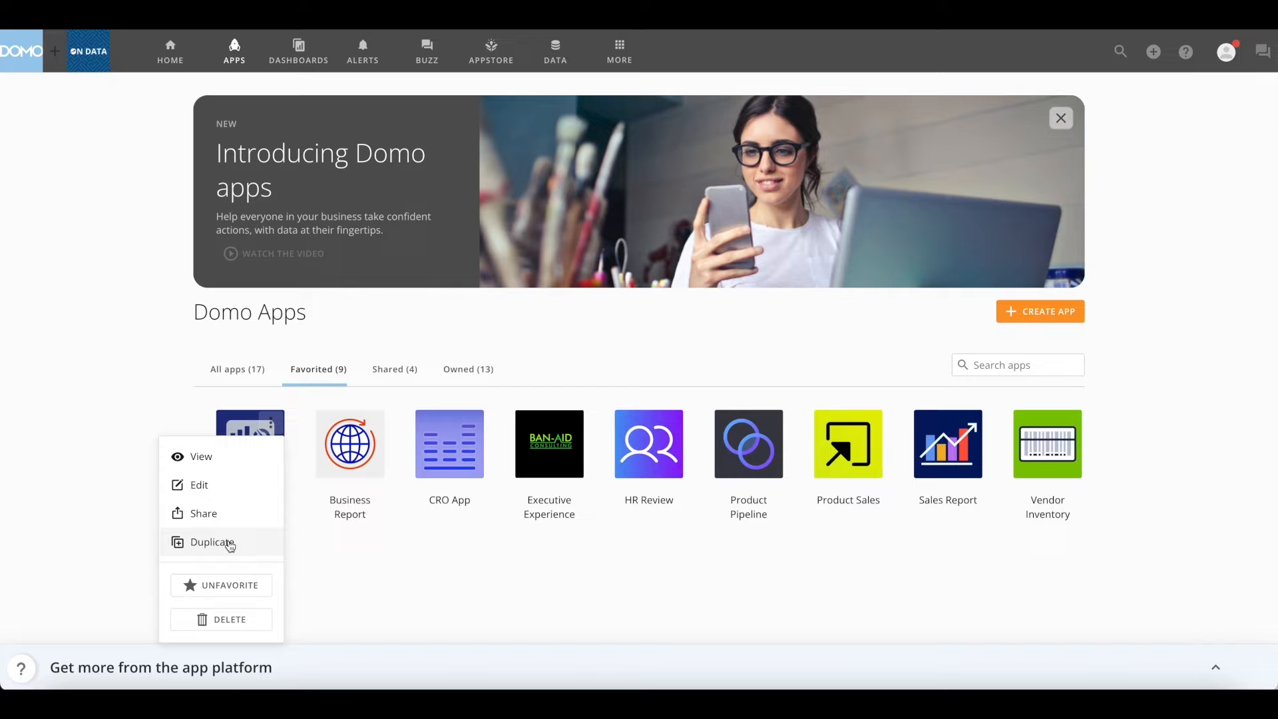
{"action": "left_click", "coordinate": [346, 576]}
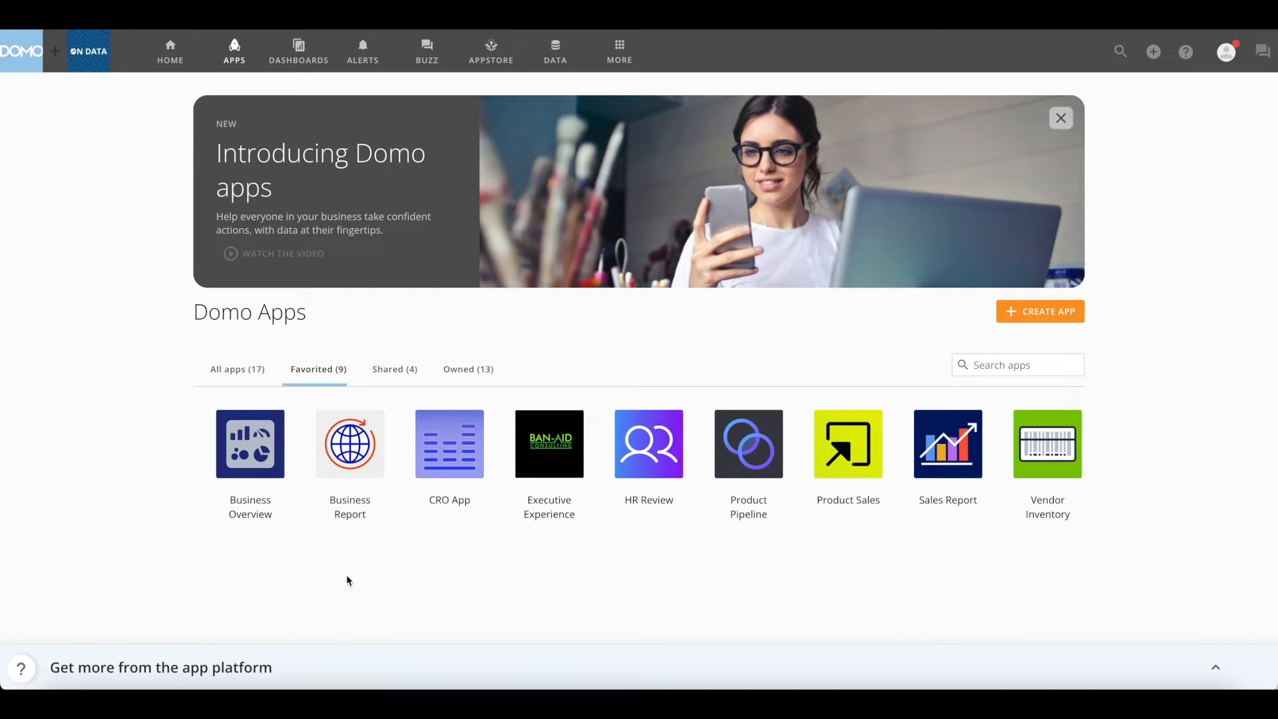
Open Business Overview and view its Page Drill, Operations, Finance and Business Review pages
{"action": "left_click", "coordinate": [242, 451]}
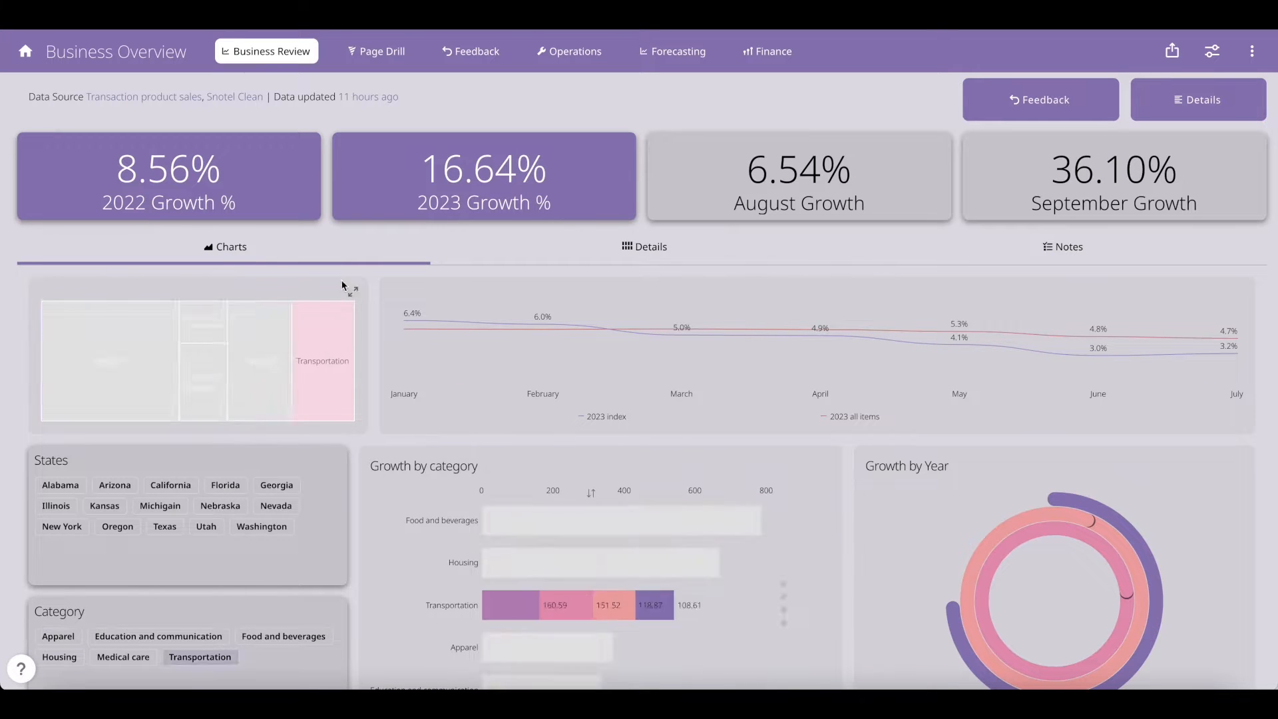
{"action": "left_click", "coordinate": [384, 61]}
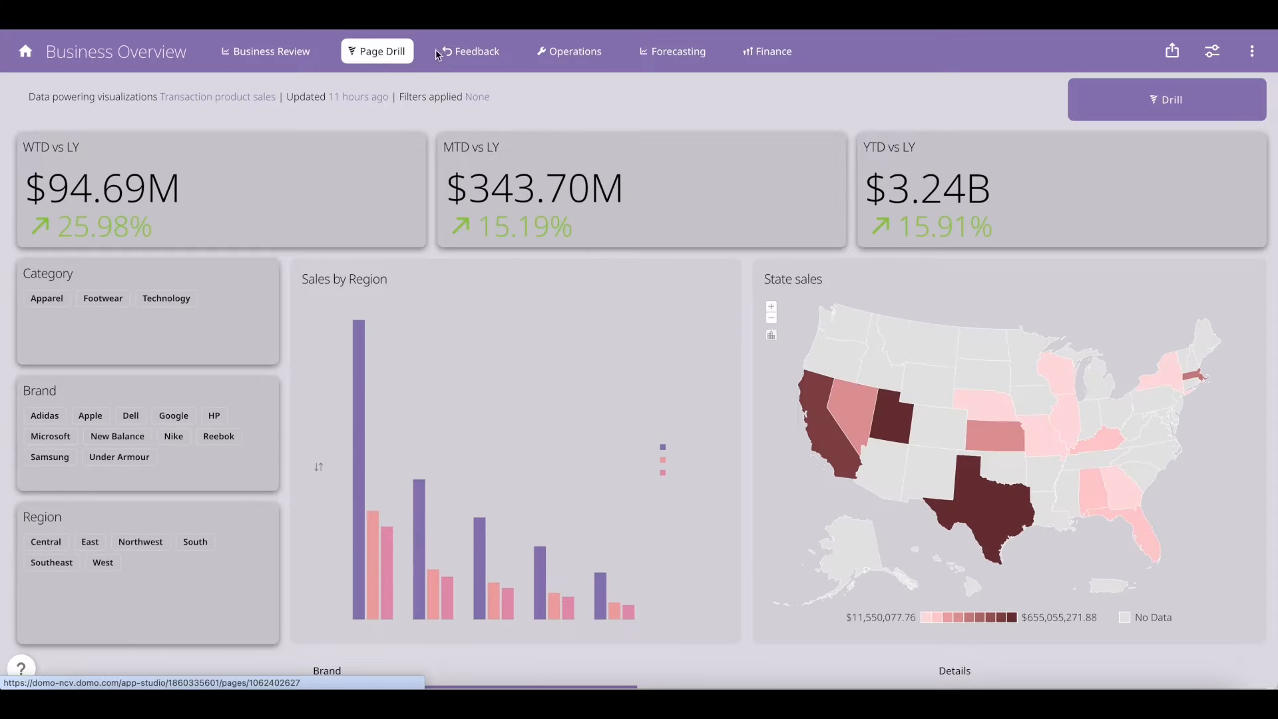
{"action": "left_click", "coordinate": [589, 47]}
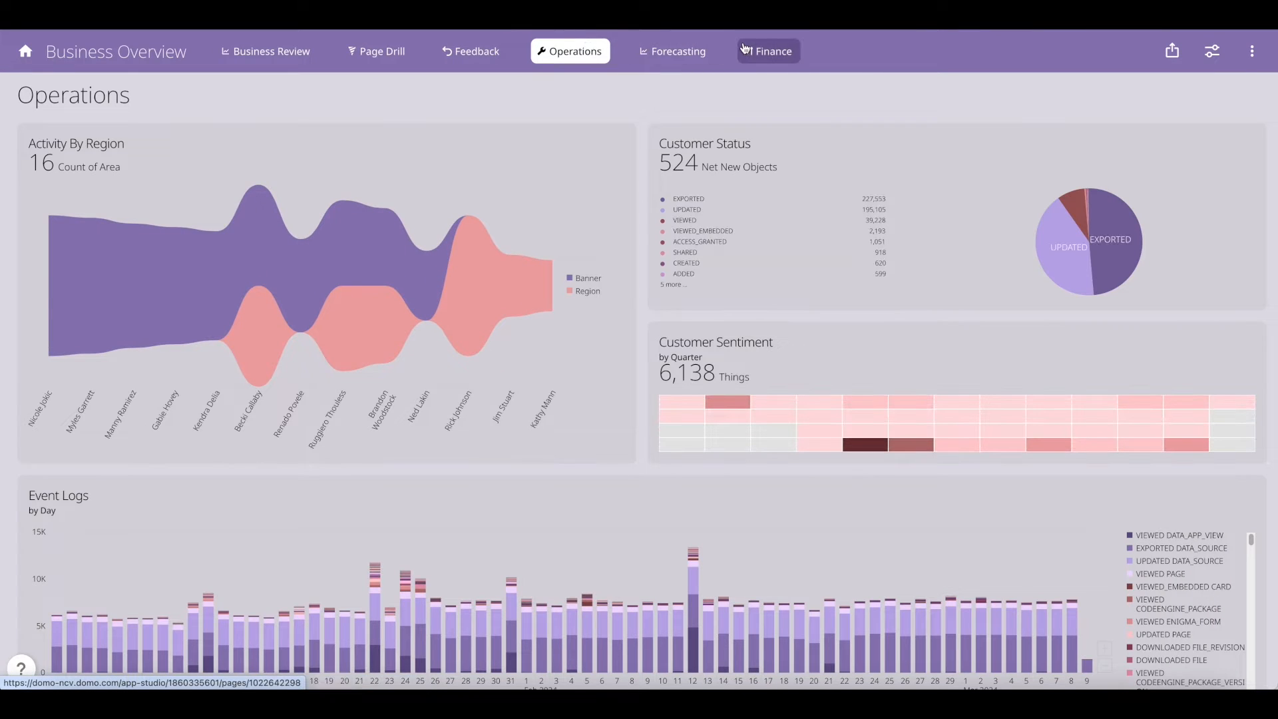
{"action": "left_click", "coordinate": [745, 48]}
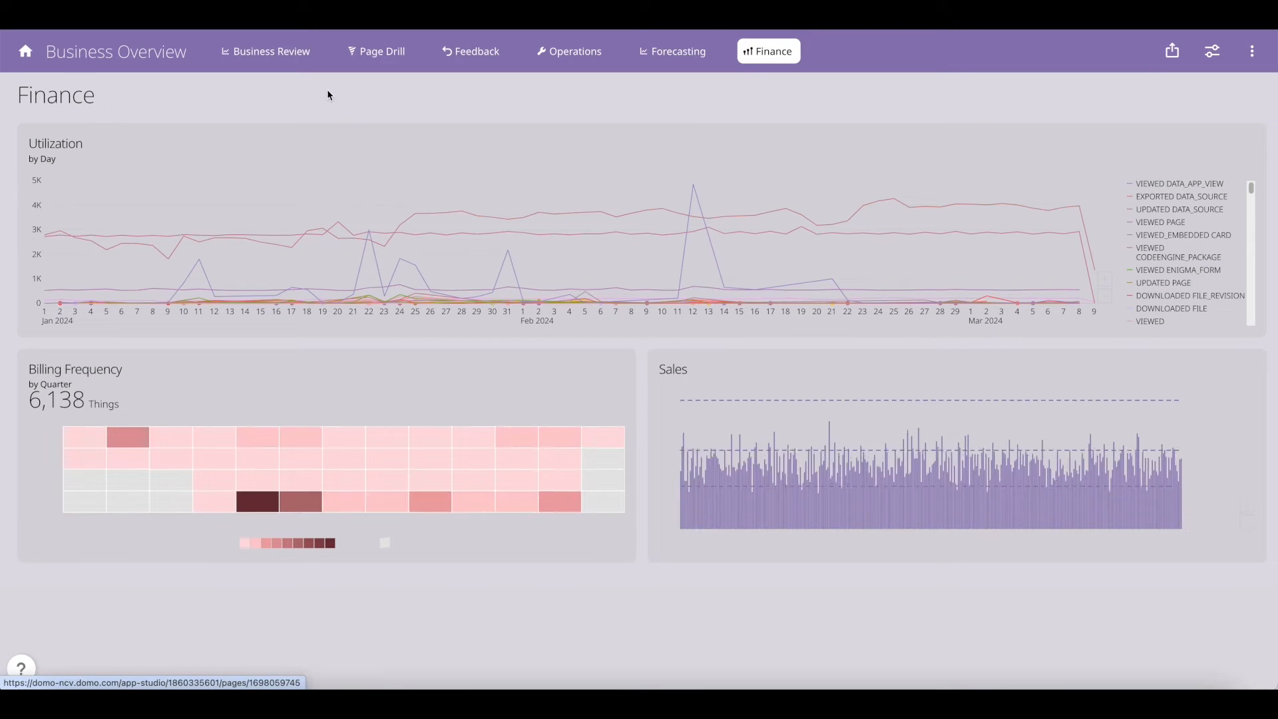
{"action": "left_click", "coordinate": [290, 60]}
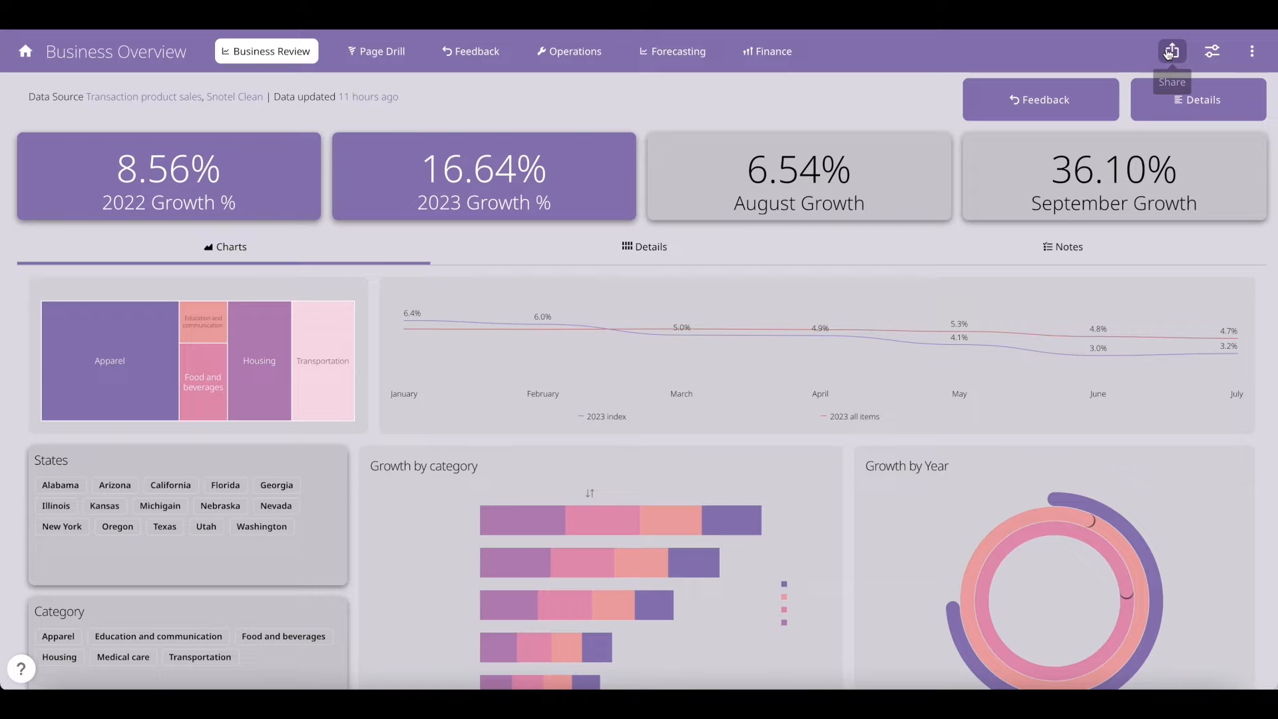
Look over Business Overview's sharing, filter controls and details panel, then enter edit mode
{"action": "left_click", "coordinate": [1169, 52]}
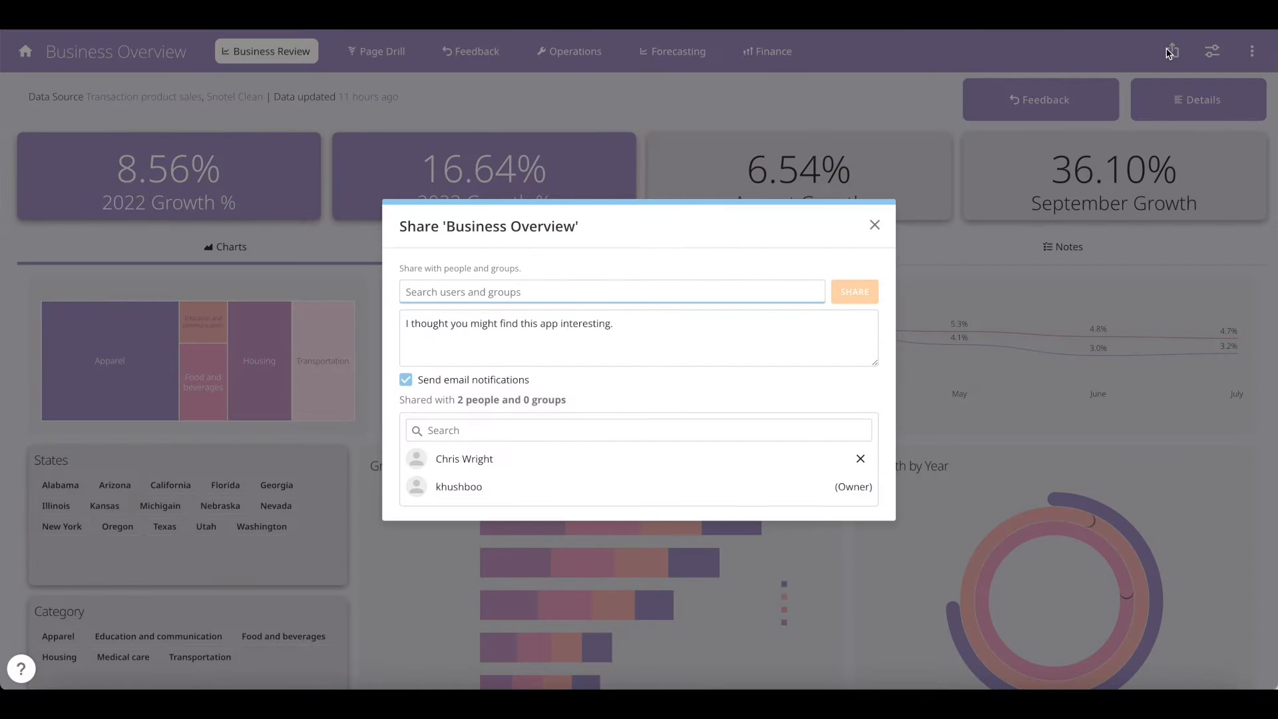
{"action": "left_click", "coordinate": [874, 225]}
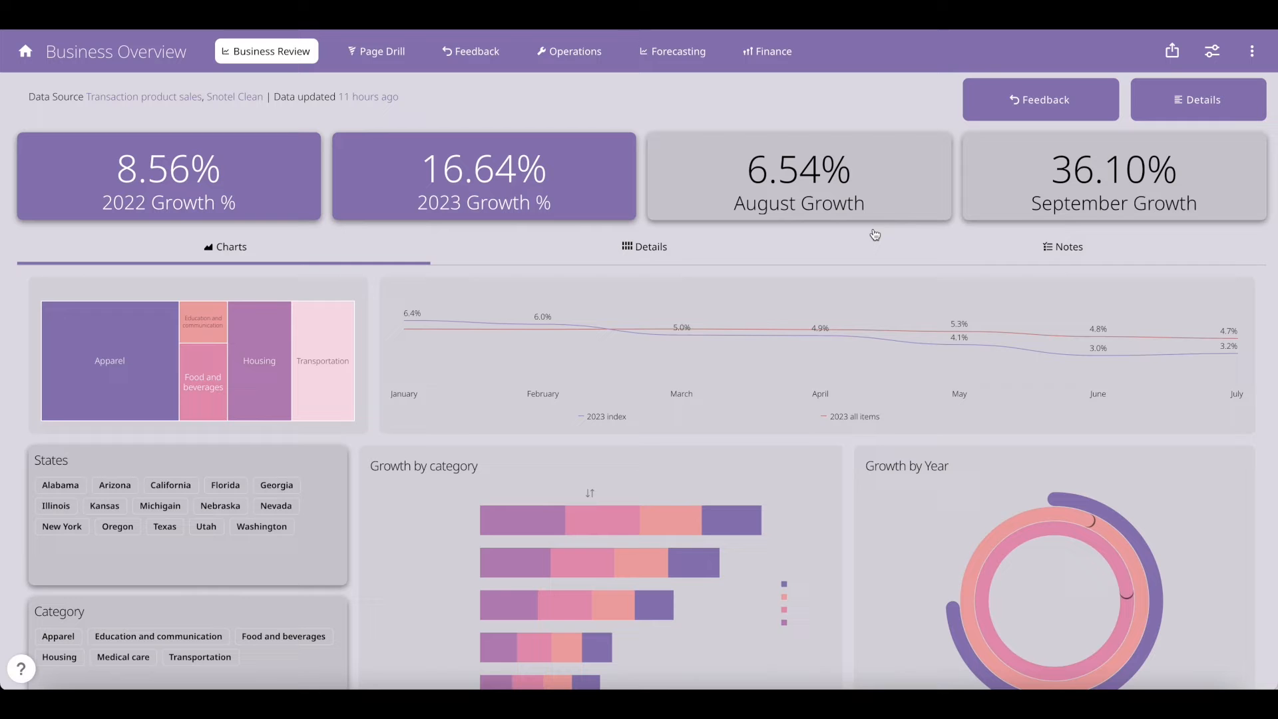
{"action": "left_click", "coordinate": [1213, 52]}
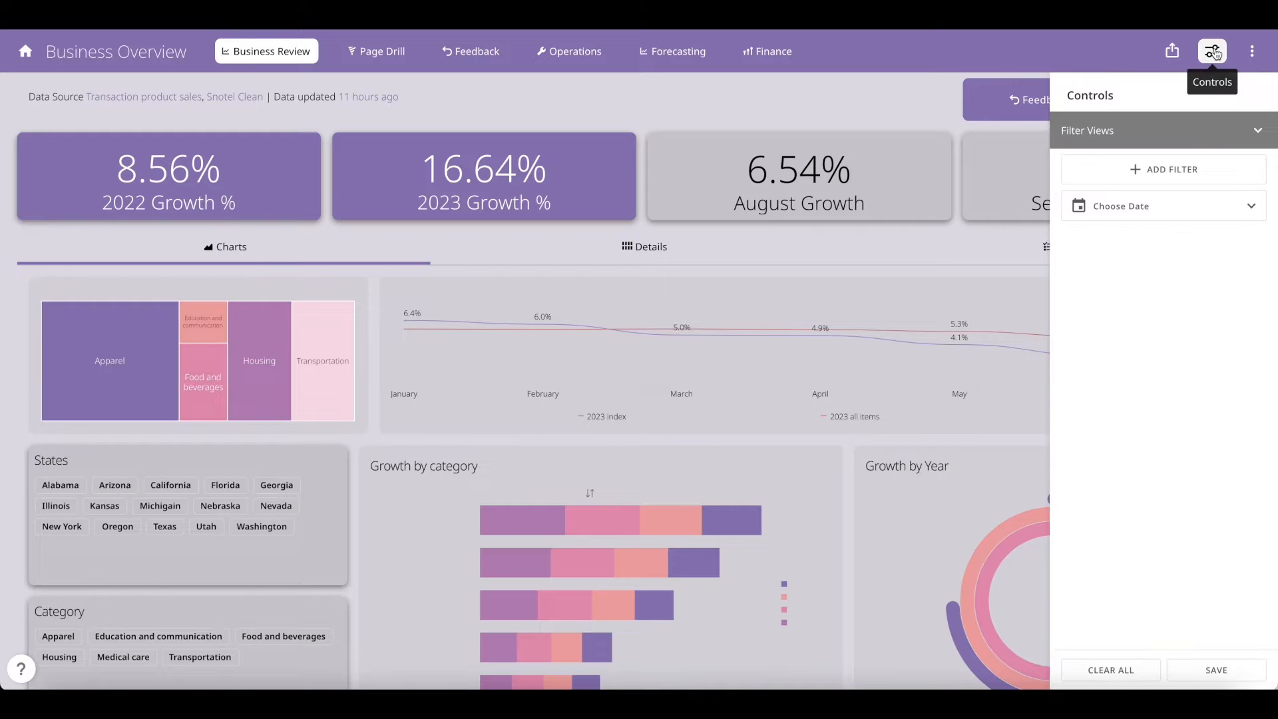
{"action": "left_click", "coordinate": [1170, 168]}
{"action": "scroll", "coordinate": [1180, 299], "scroll_direction": "down", "scroll_amount": 8}
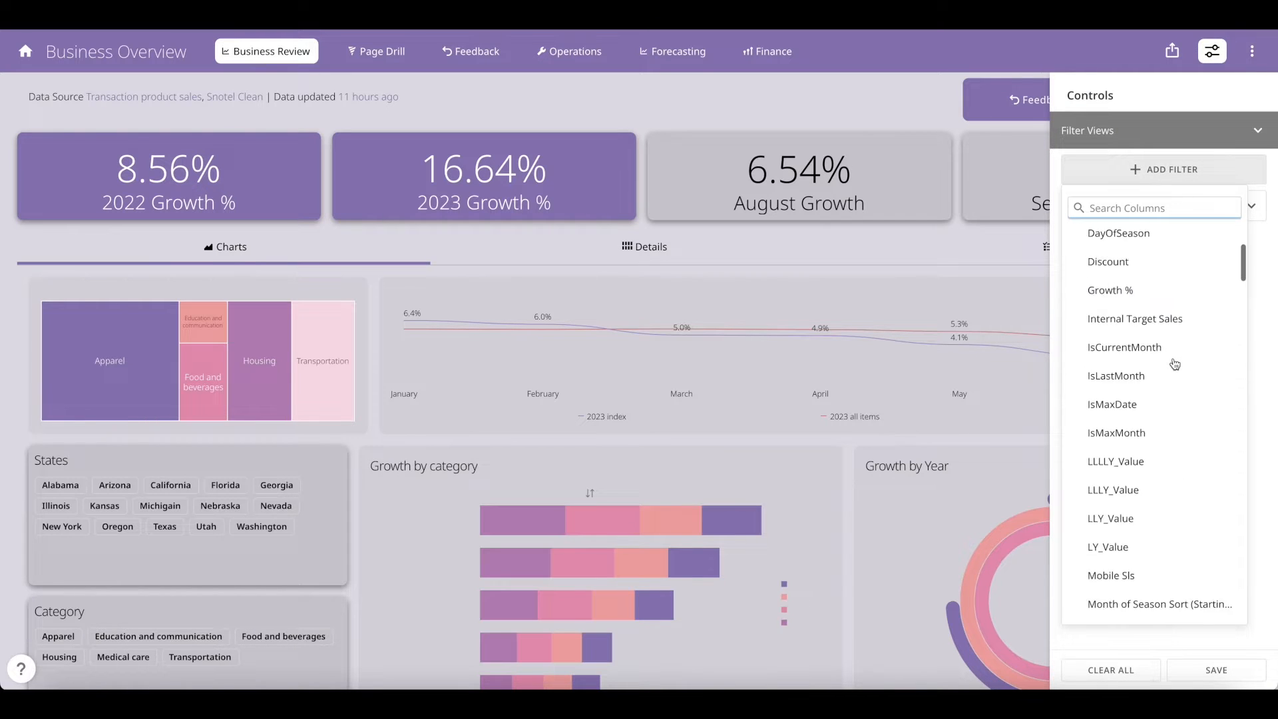
{"action": "left_click", "coordinate": [1220, 61]}
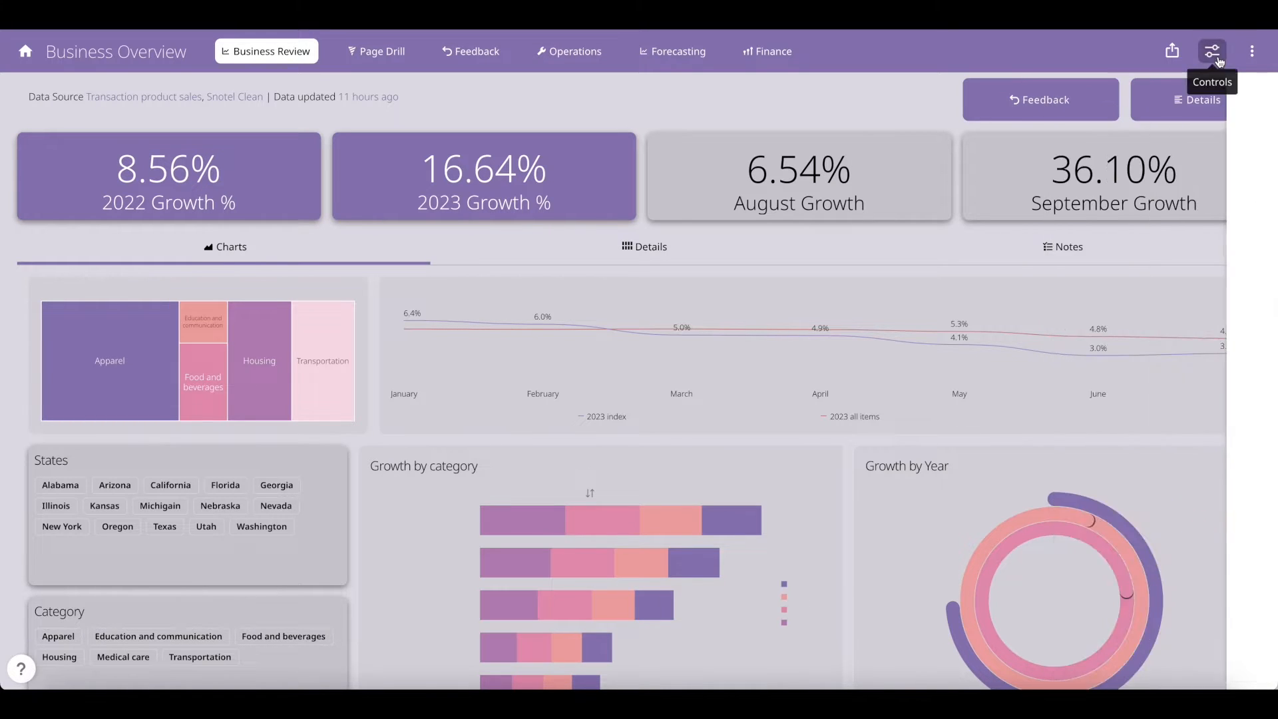
{"action": "left_click", "coordinate": [1256, 60]}
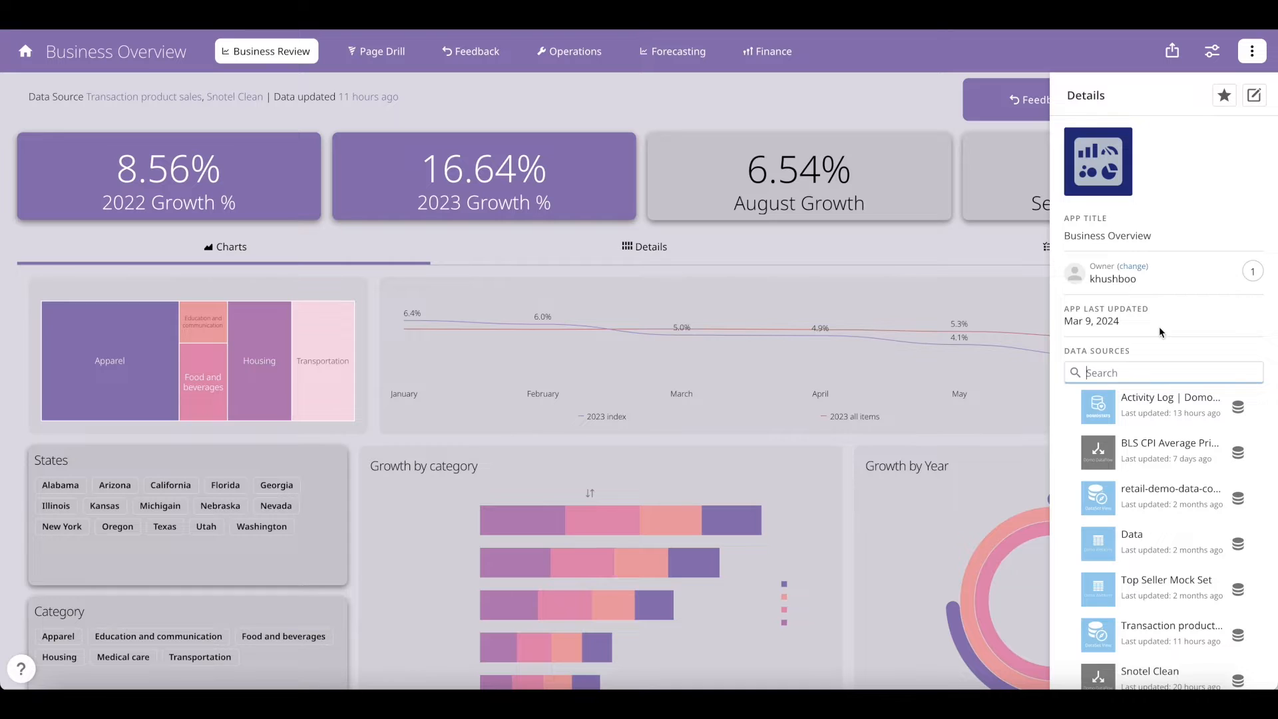
{"action": "scroll", "coordinate": [1159, 332], "scroll_direction": "down", "scroll_amount": 3}
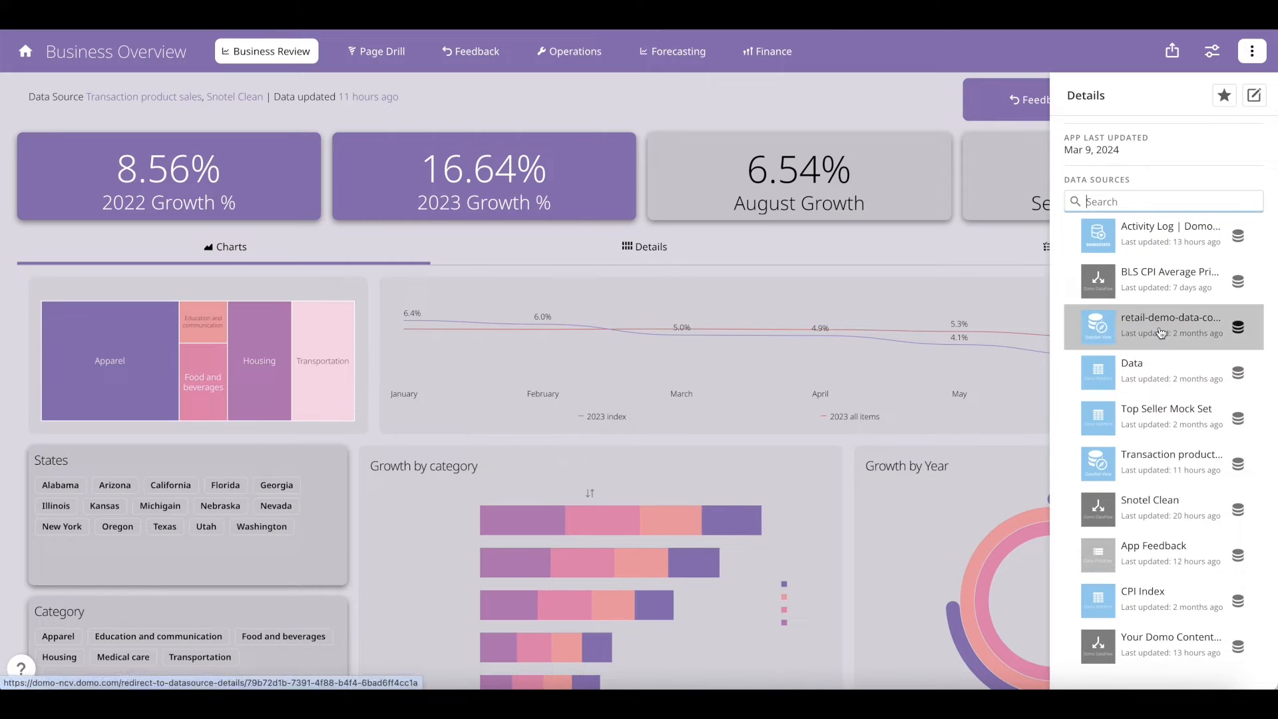
{"action": "scroll", "coordinate": [1160, 332], "scroll_direction": "up", "scroll_amount": 3}
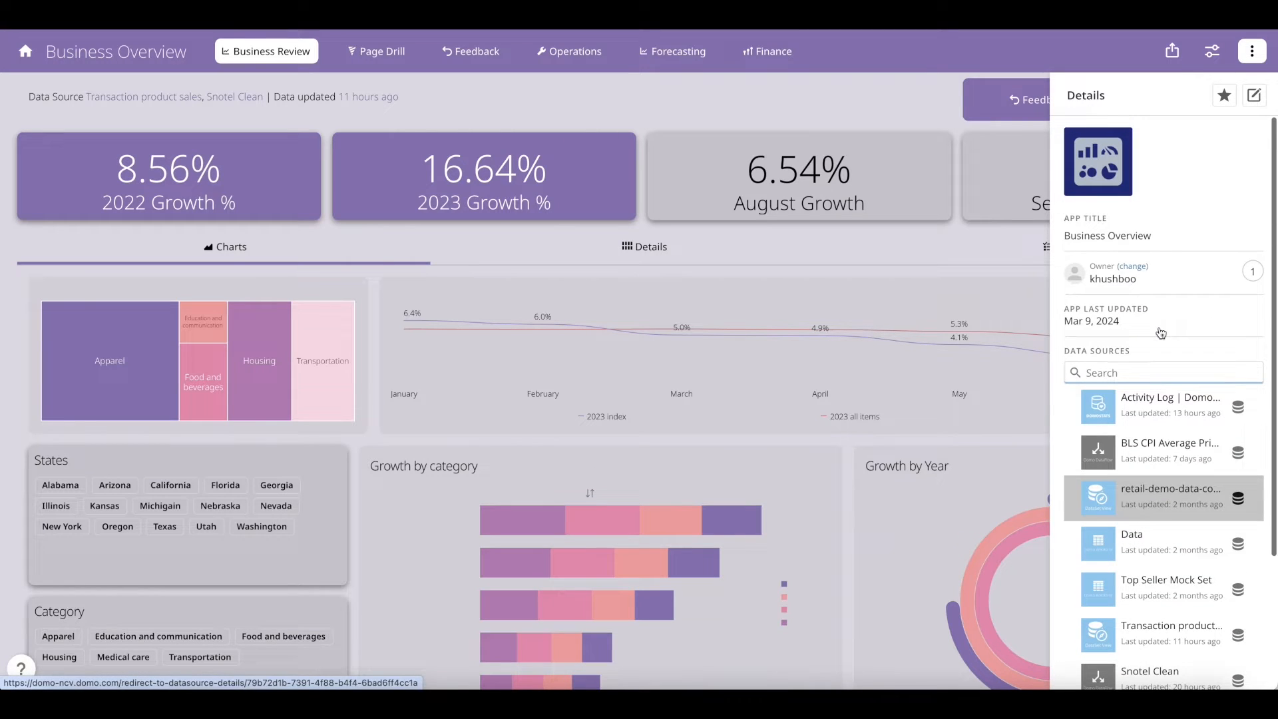
{"action": "left_click", "coordinate": [1253, 95]}
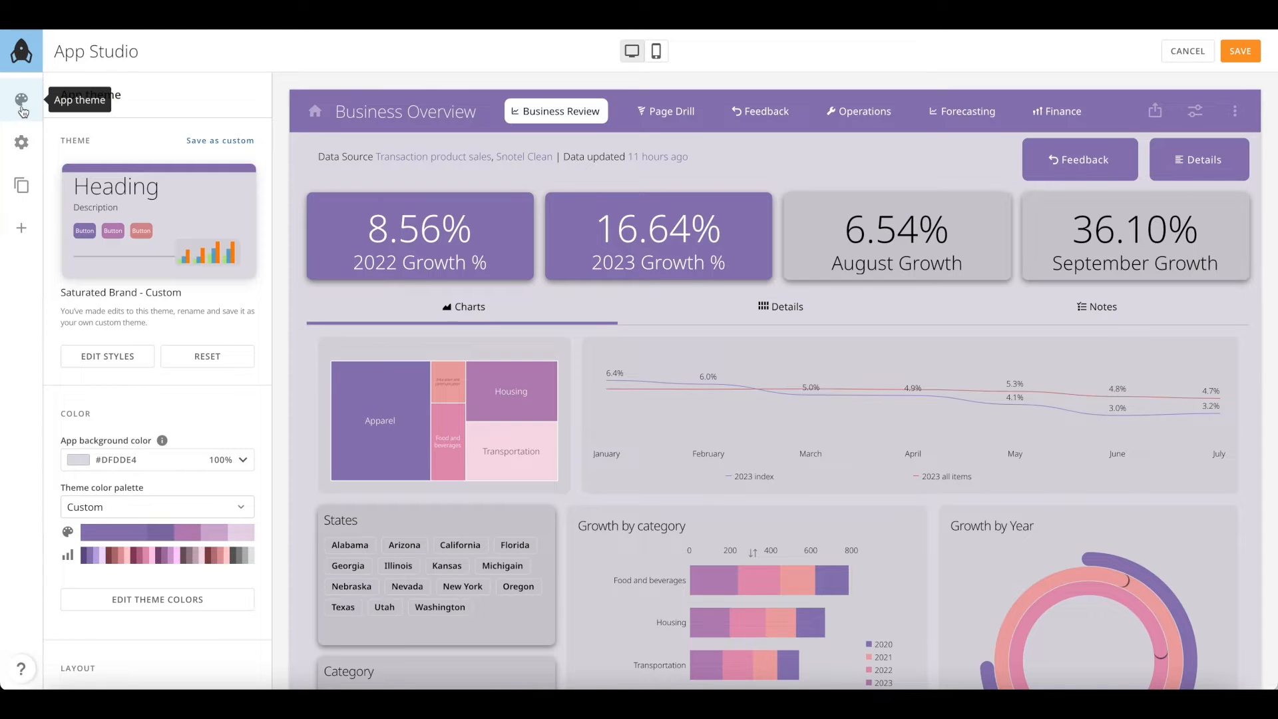
Preview the theme choices and component style settings without applying any changes
{"action": "mouse_move", "coordinate": [198, 218]}
{"action": "left_click", "coordinate": [141, 219]}
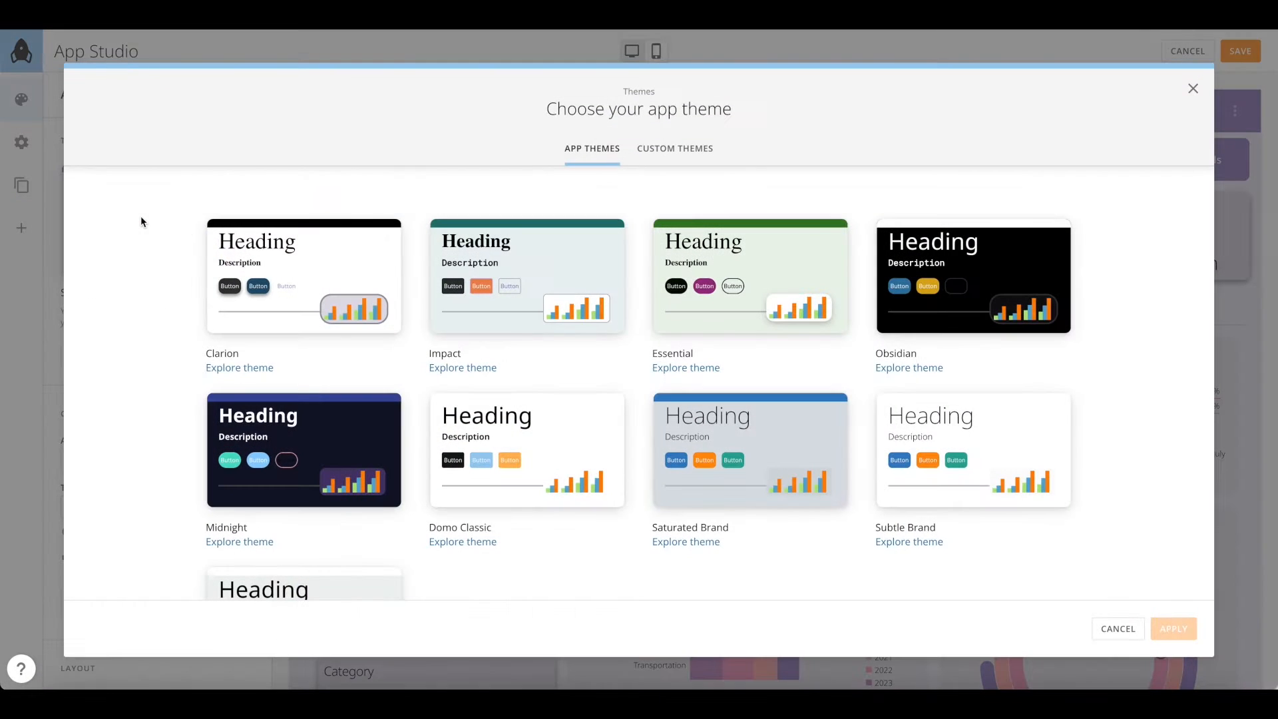
{"action": "left_click", "coordinate": [1192, 89]}
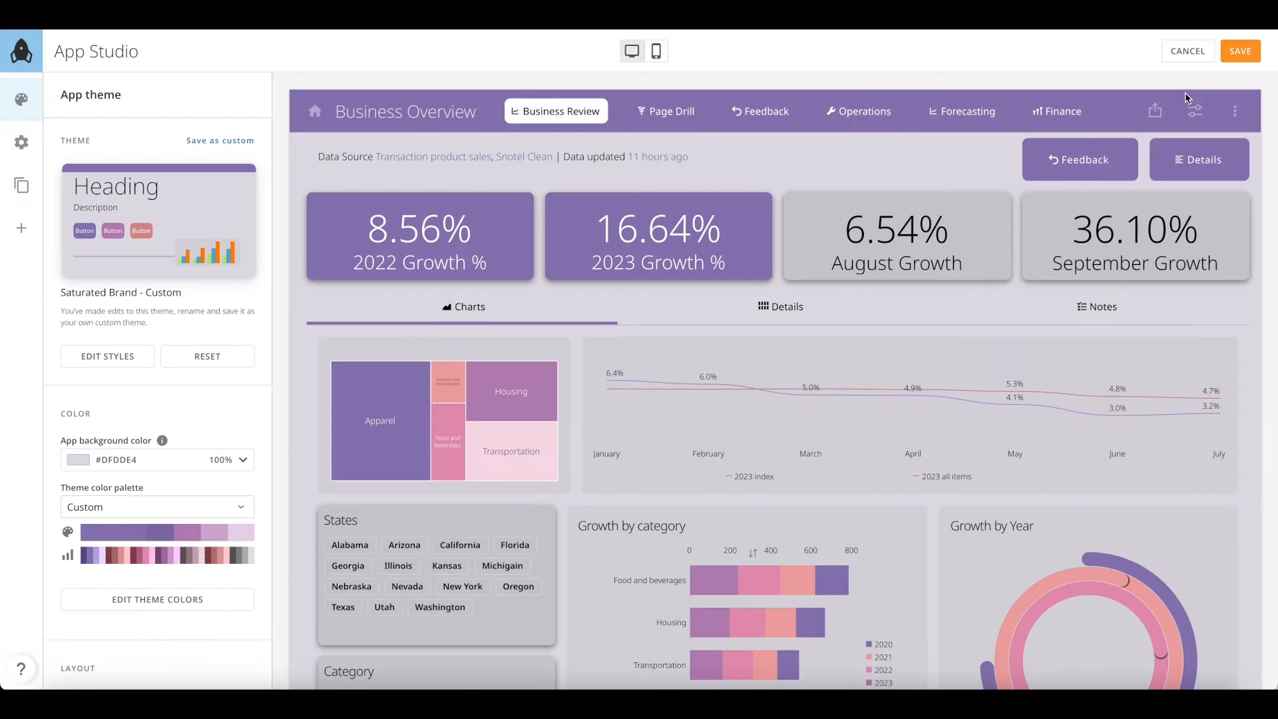
{"action": "left_click", "coordinate": [141, 366]}
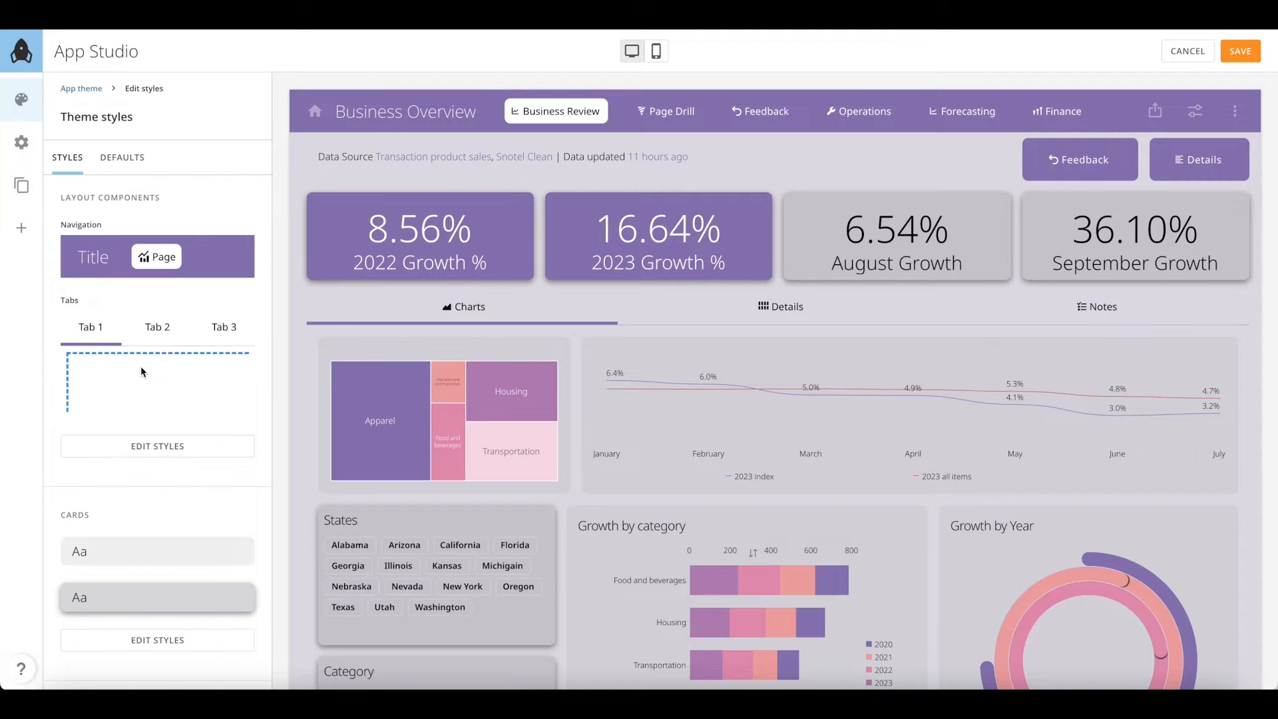
{"action": "scroll", "coordinate": [142, 366], "scroll_direction": "down", "scroll_amount": 5}
{"action": "scroll", "coordinate": [141, 366], "scroll_direction": "down", "scroll_amount": 4}
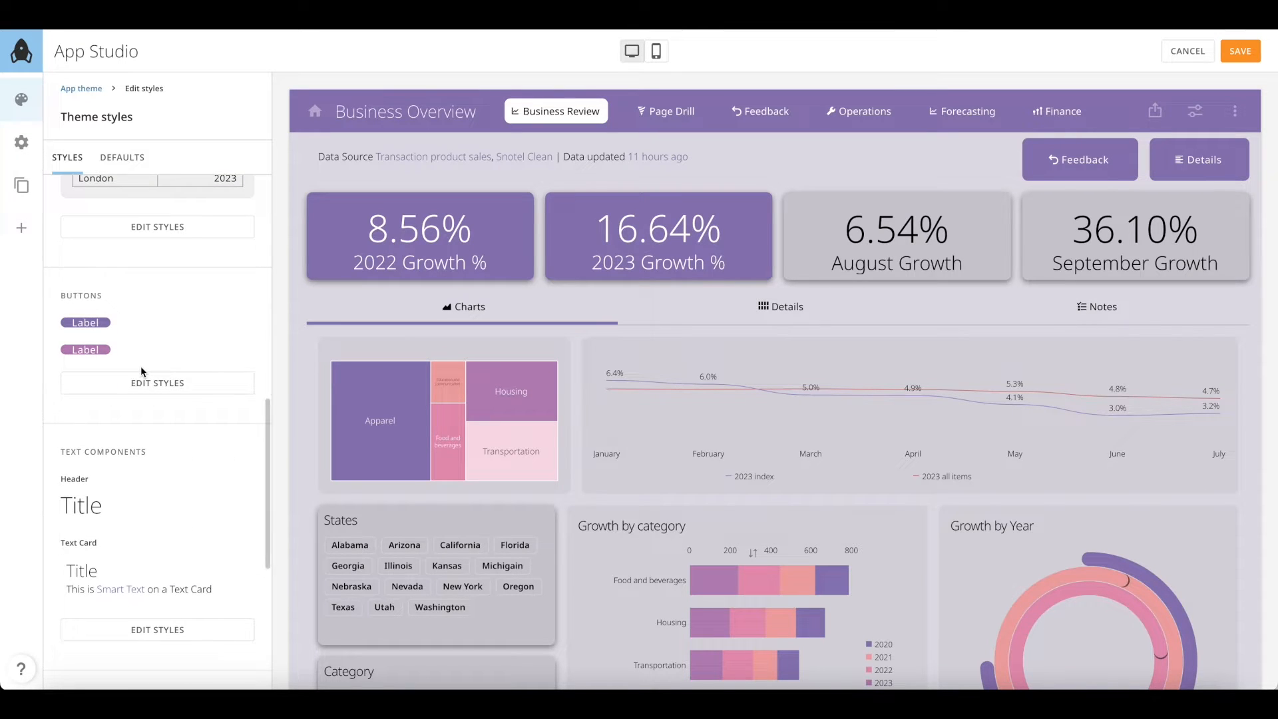
{"action": "scroll", "coordinate": [141, 366], "scroll_direction": "up", "scroll_amount": 10}
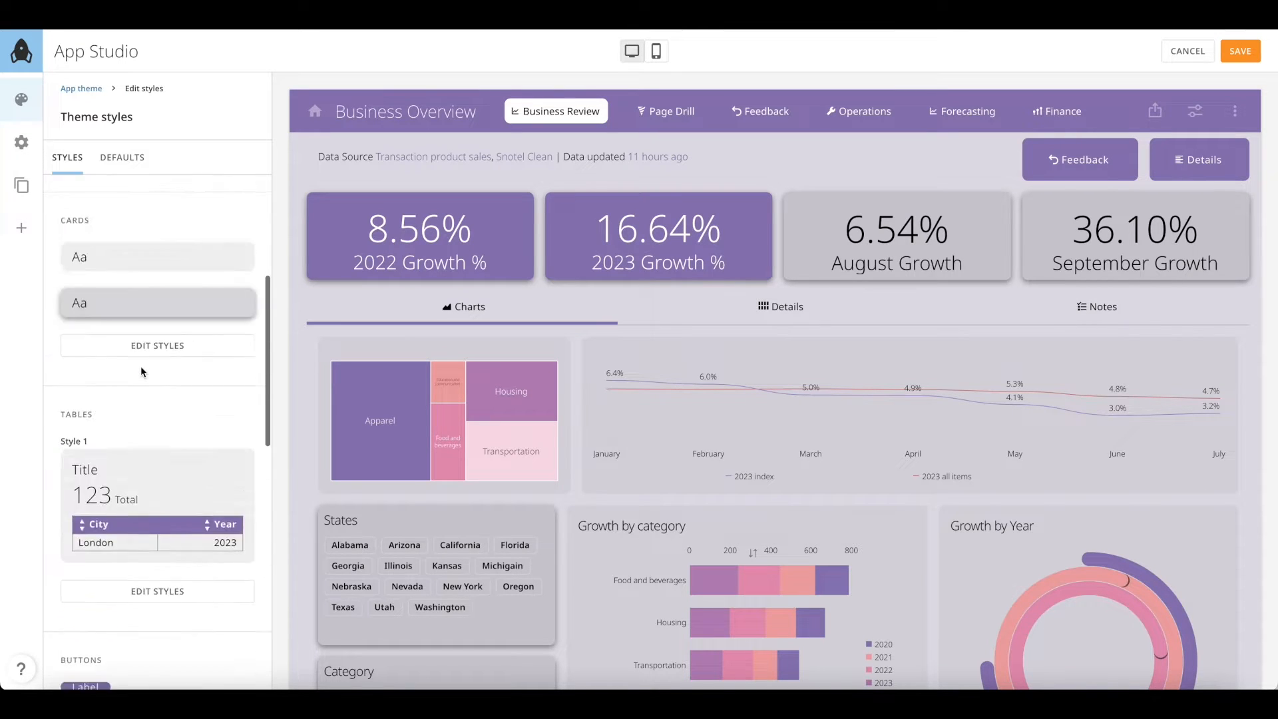
{"action": "left_click", "coordinate": [82, 89]}
Look at the theme colour editor, then return to the main App theme settings
{"action": "scroll", "coordinate": [170, 546], "scroll_direction": "down", "scroll_amount": 2}
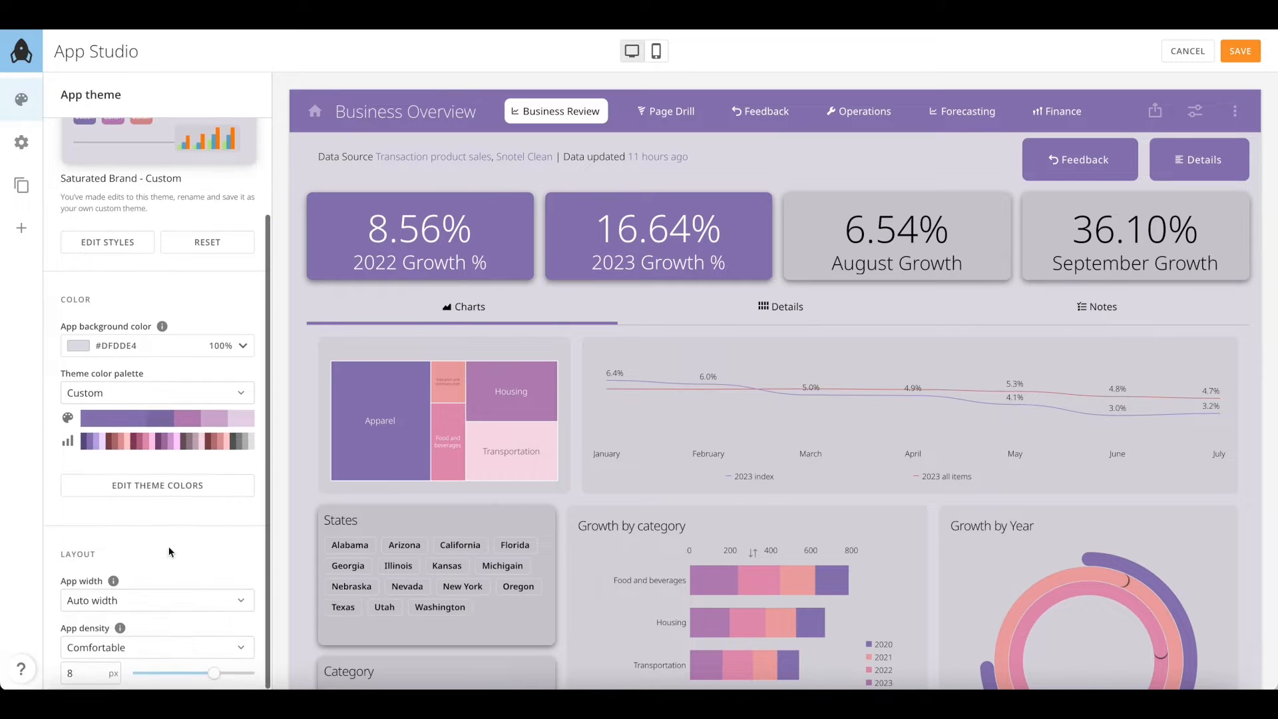
{"action": "left_click", "coordinate": [166, 486]}
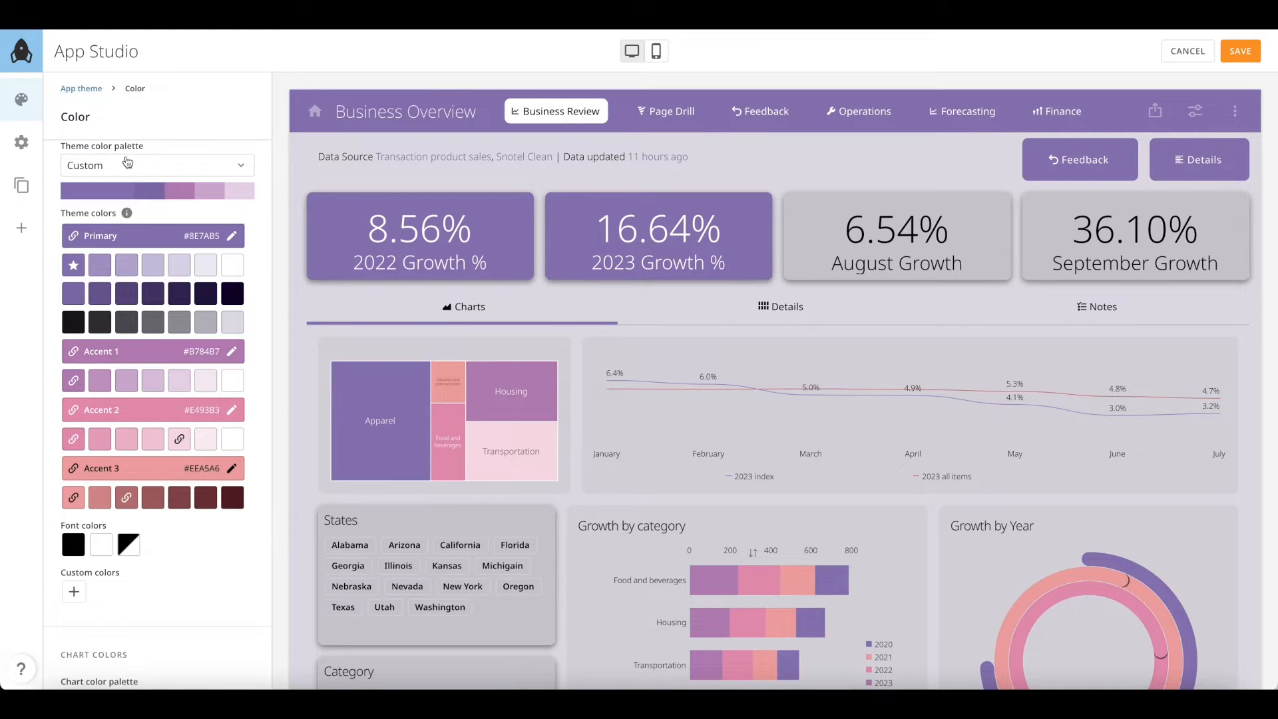
{"action": "left_click", "coordinate": [83, 89]}
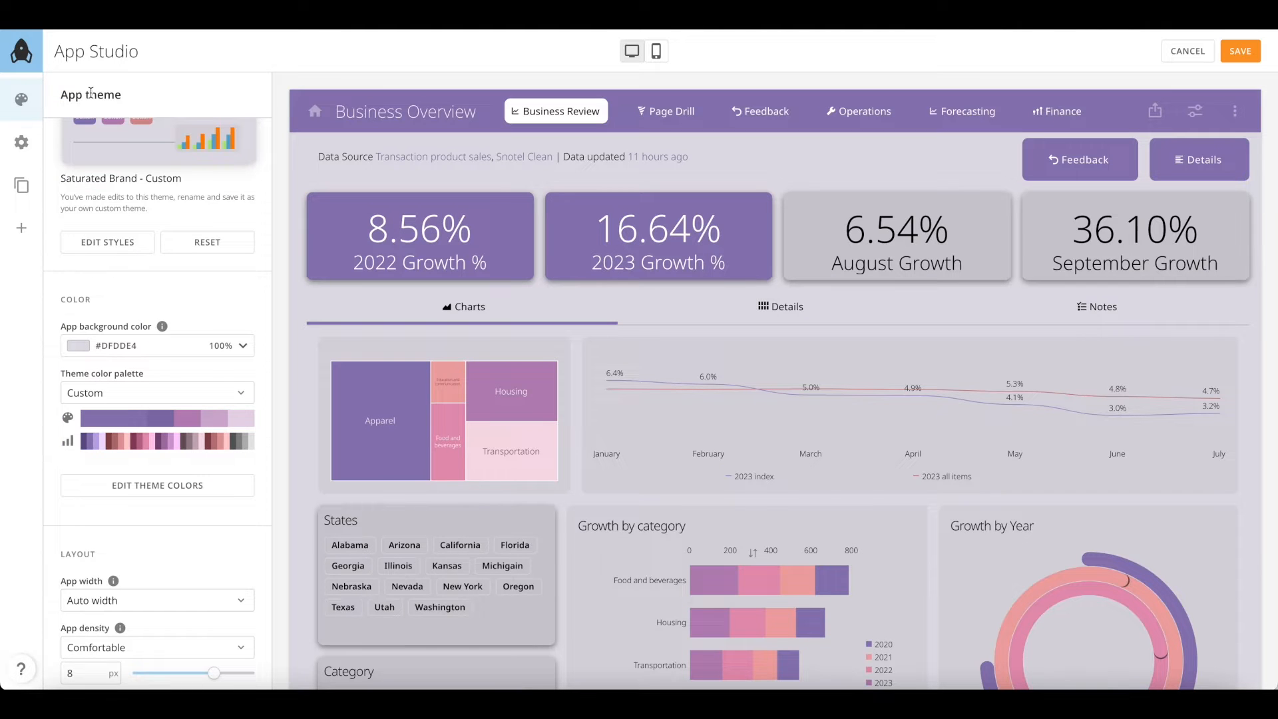
Browse the built-in app icon library in configuration settings, leaving the icon unchanged
{"action": "left_click", "coordinate": [31, 151]}
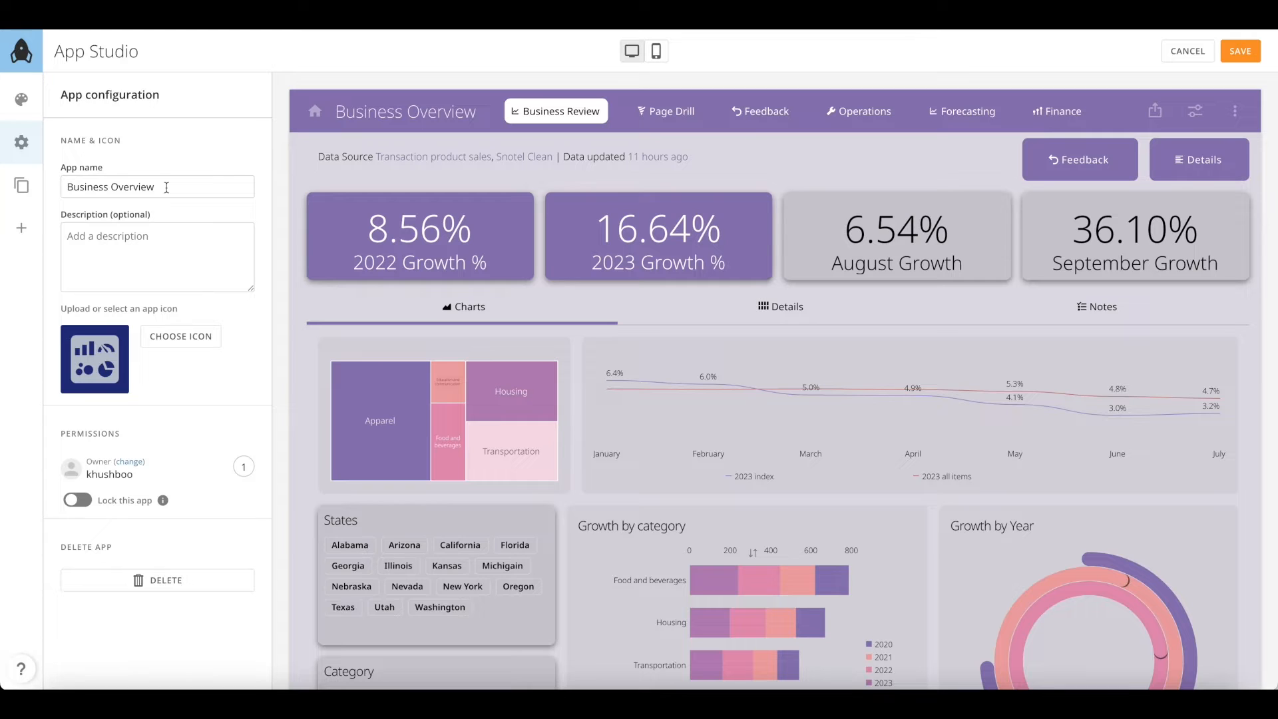
{"action": "left_click", "coordinate": [178, 339]}
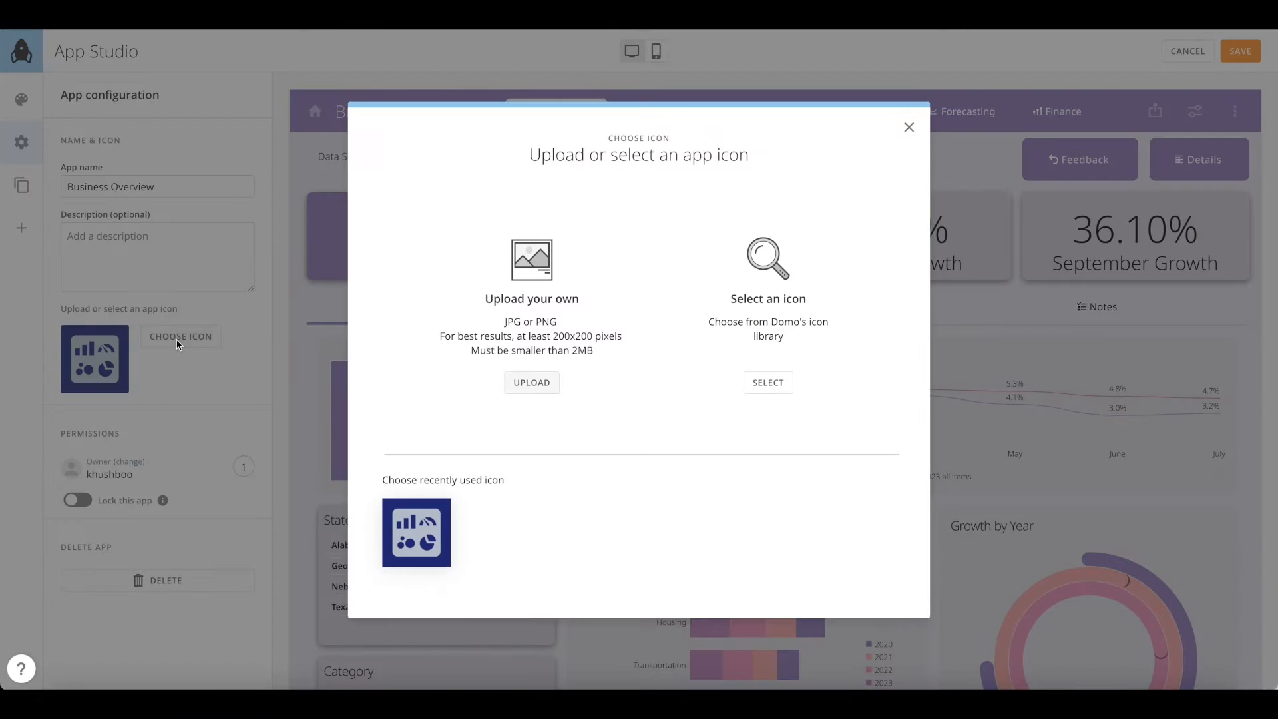
{"action": "left_click", "coordinate": [754, 323]}
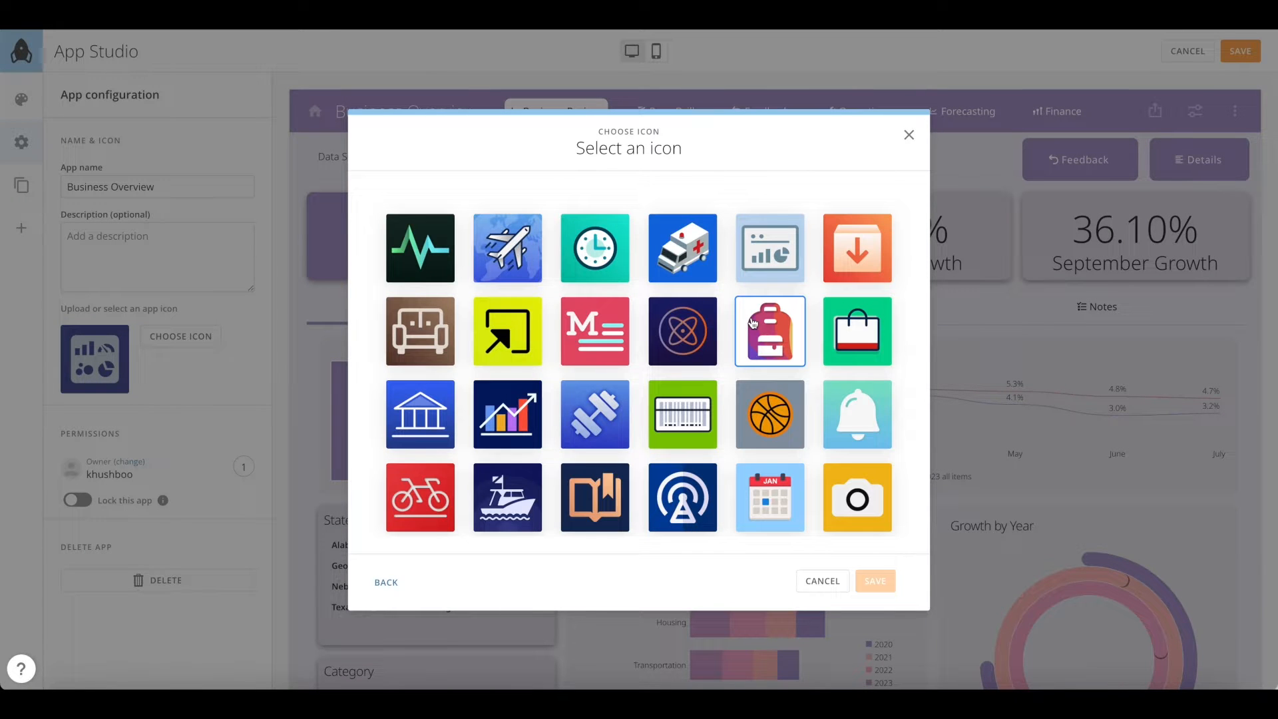
{"action": "left_click", "coordinate": [909, 135]}
Check the navigation settings and add-elements list, then cancel out of the editor unsaved
{"action": "left_click", "coordinate": [22, 197]}
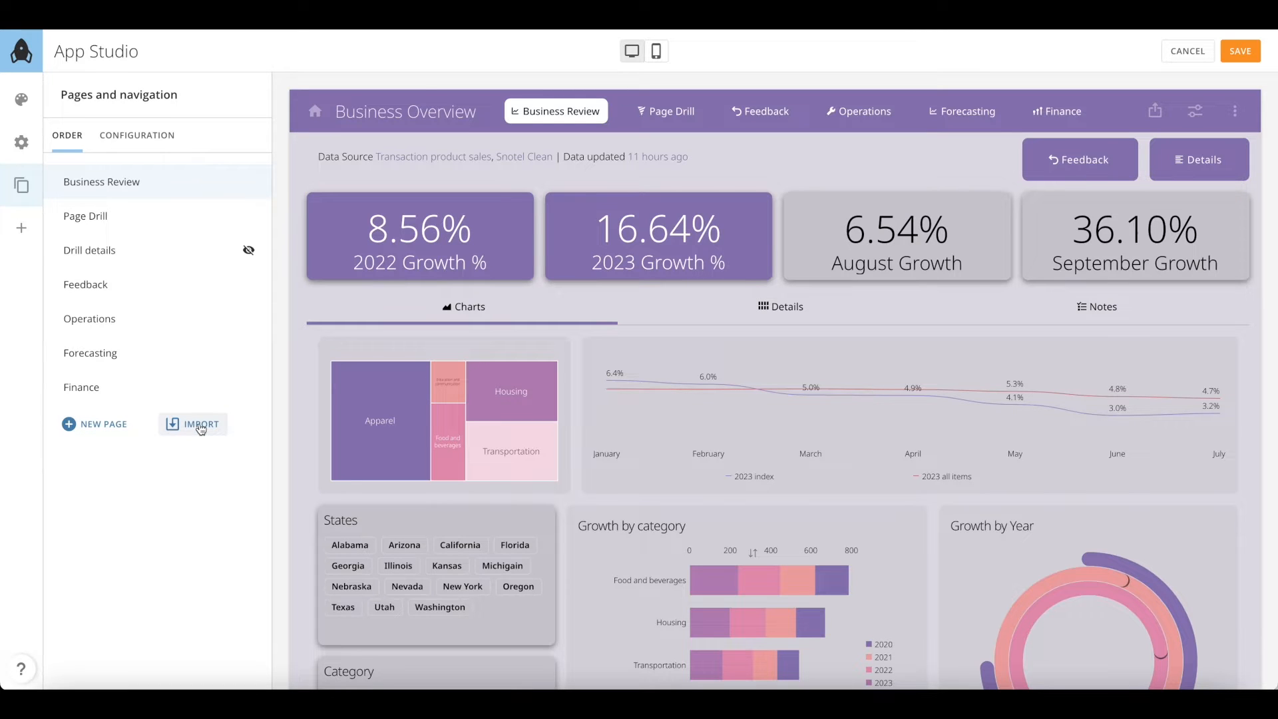
{"action": "left_click", "coordinate": [132, 132]}
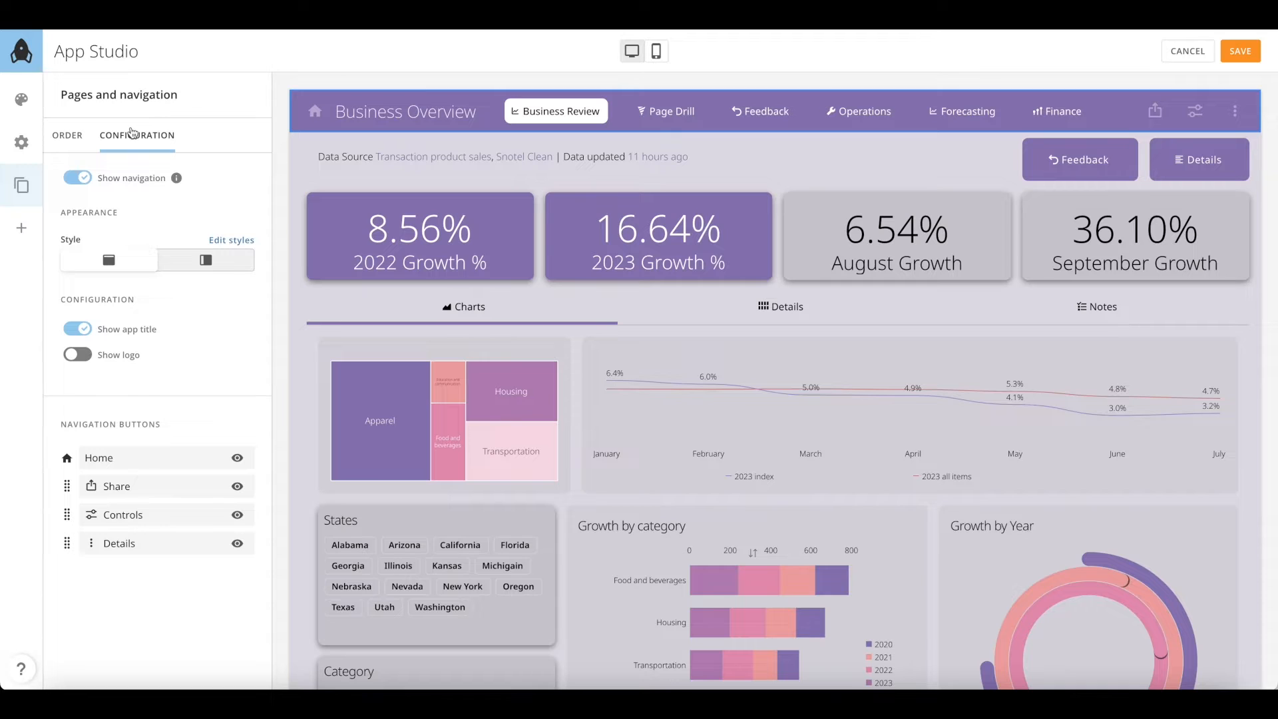
{"action": "left_click", "coordinate": [21, 233]}
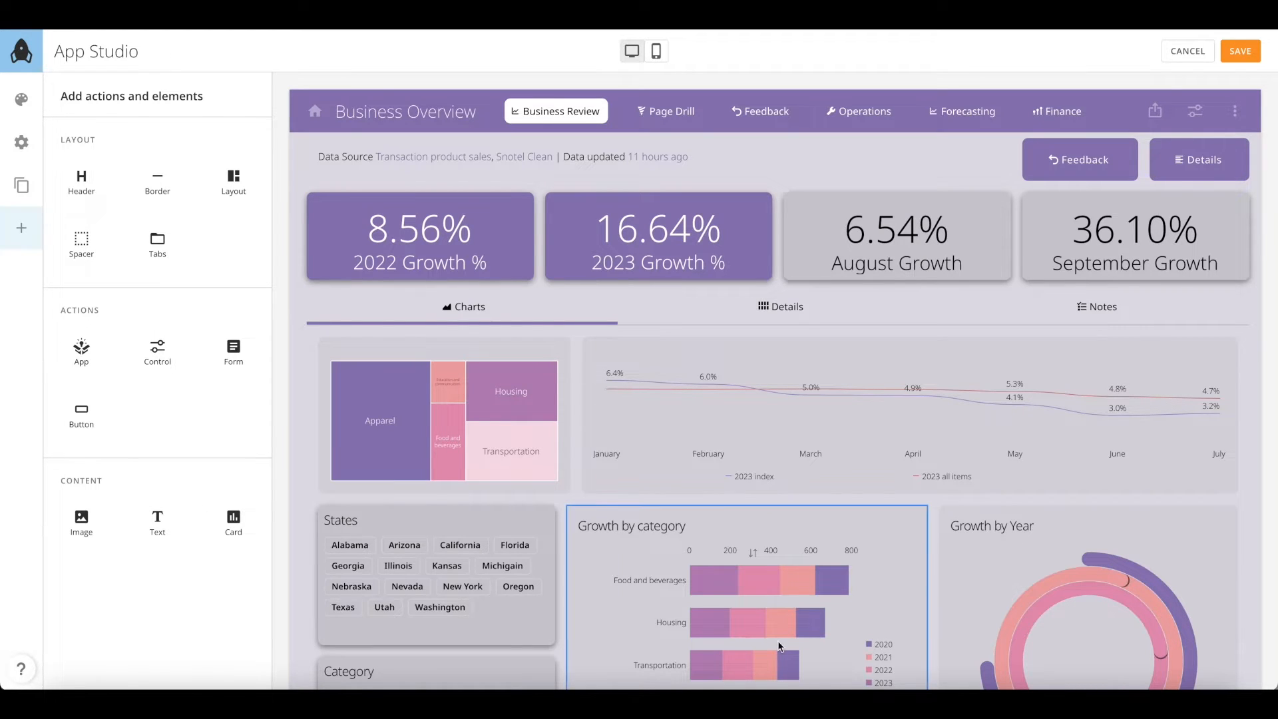
{"action": "left_click", "coordinate": [1187, 52]}
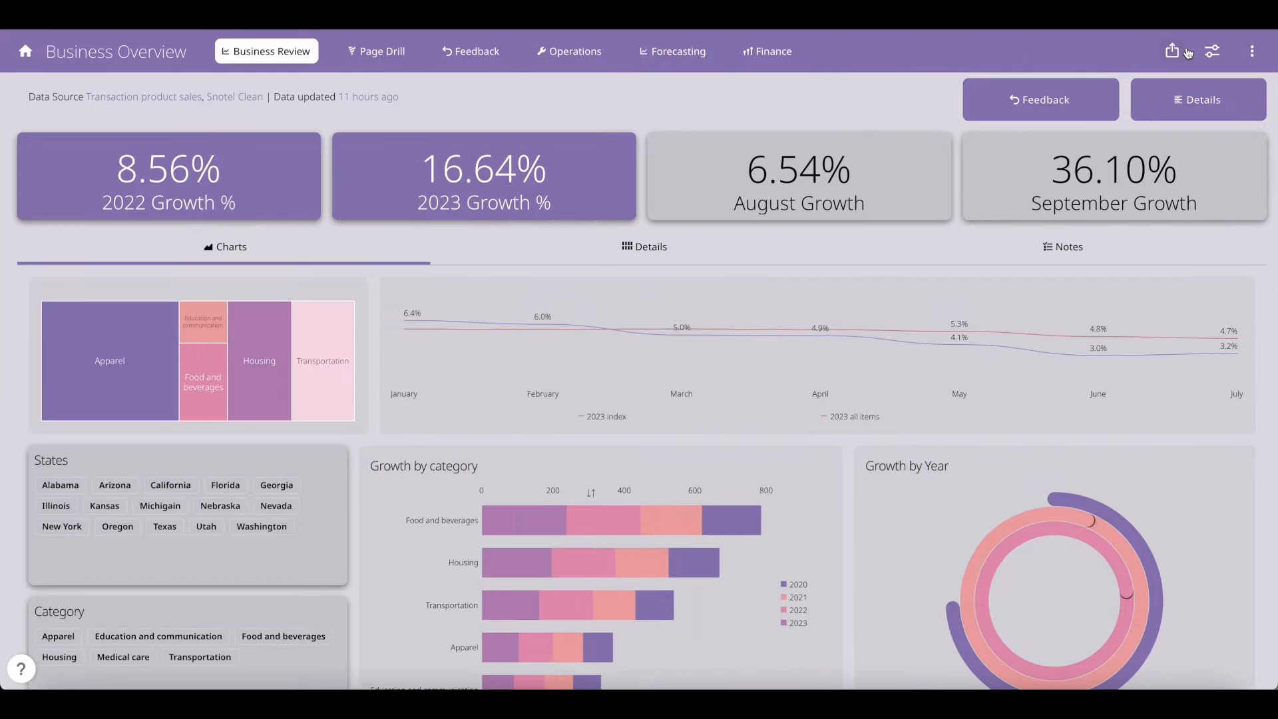
Create a new app from the Apps list with the Subtle Brand theme applied
{"action": "left_click", "coordinate": [25, 52]}
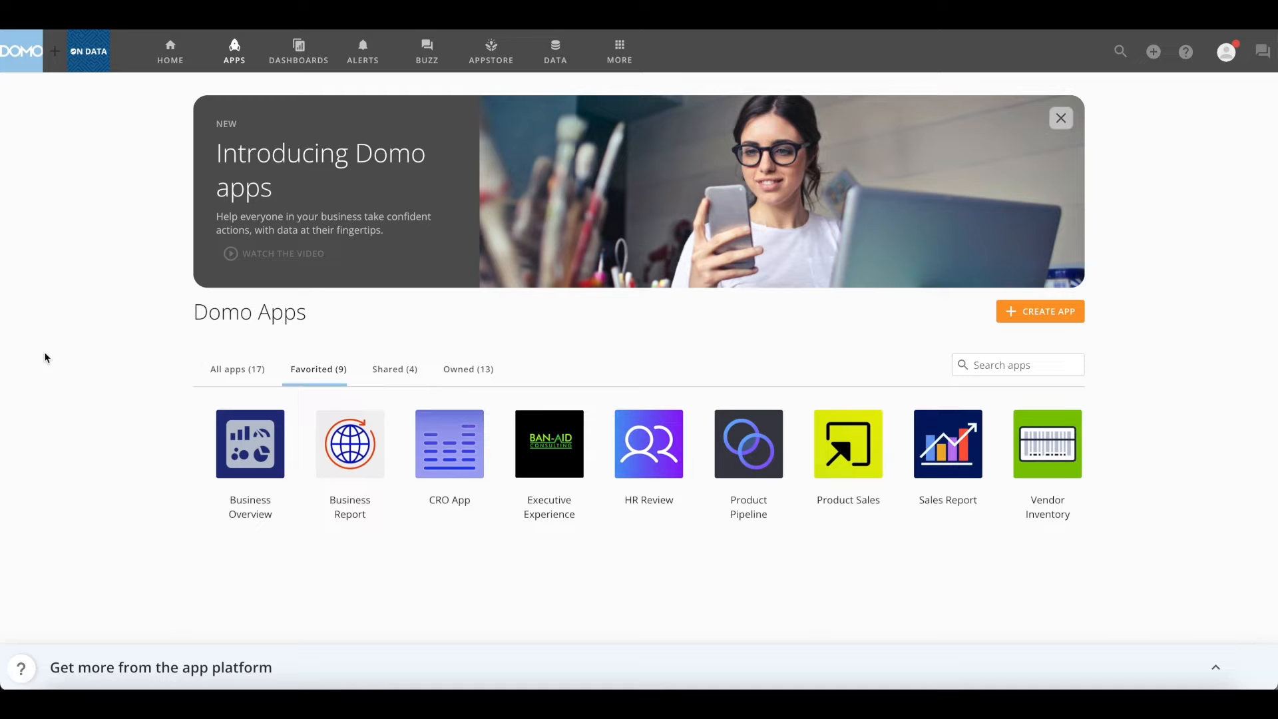
{"action": "left_click", "coordinate": [1022, 318]}
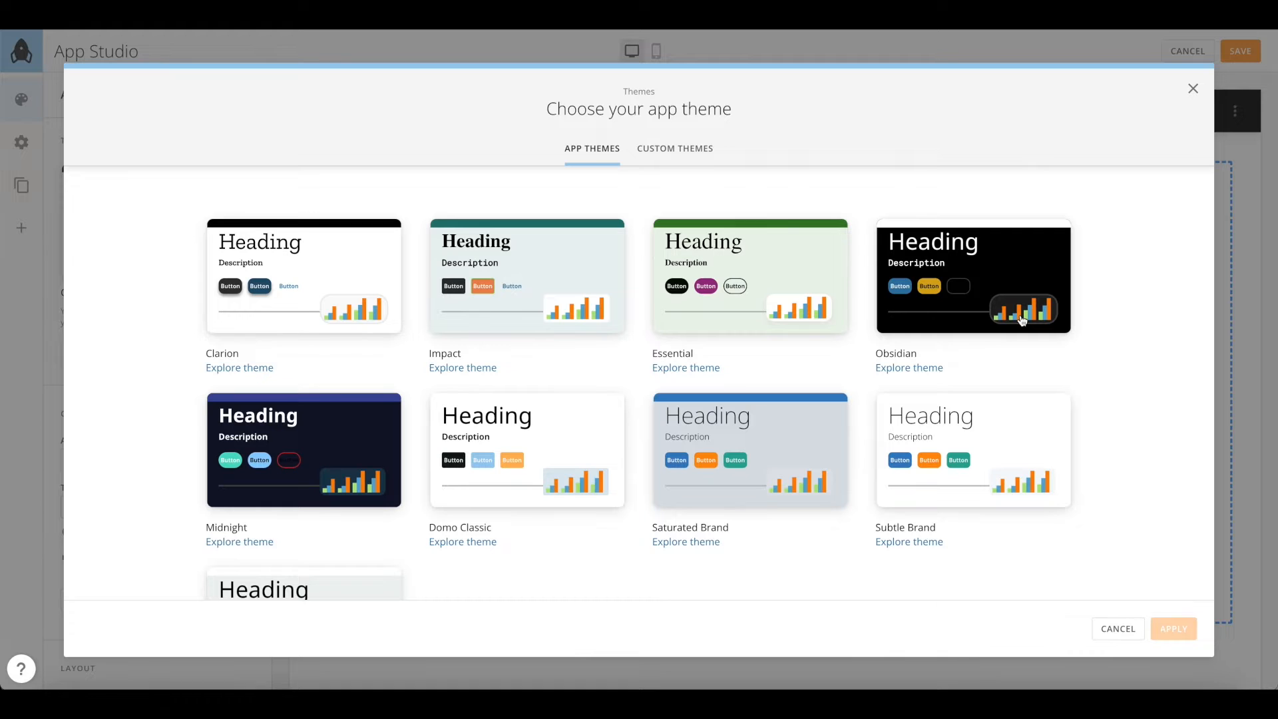
{"action": "scroll", "coordinate": [936, 431], "scroll_direction": "down", "scroll_amount": 2}
{"action": "scroll", "coordinate": [936, 432], "scroll_direction": "down", "scroll_amount": 1}
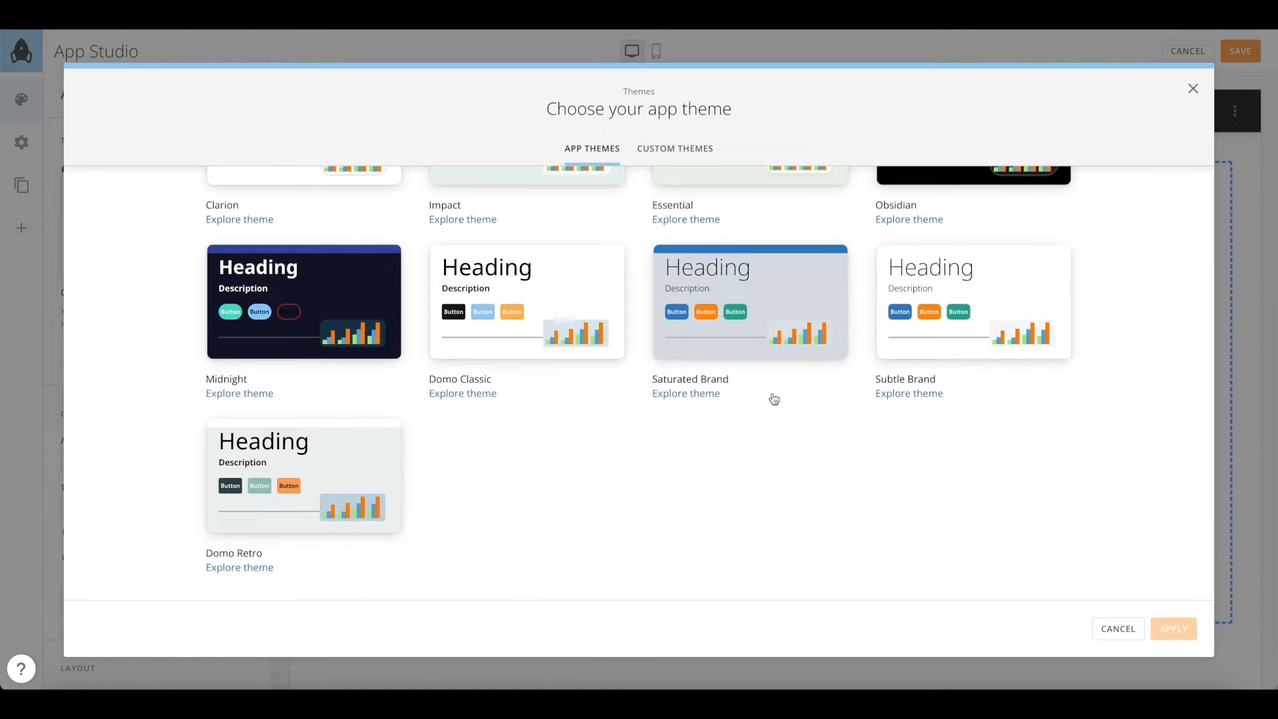
{"action": "left_click", "coordinate": [925, 352]}
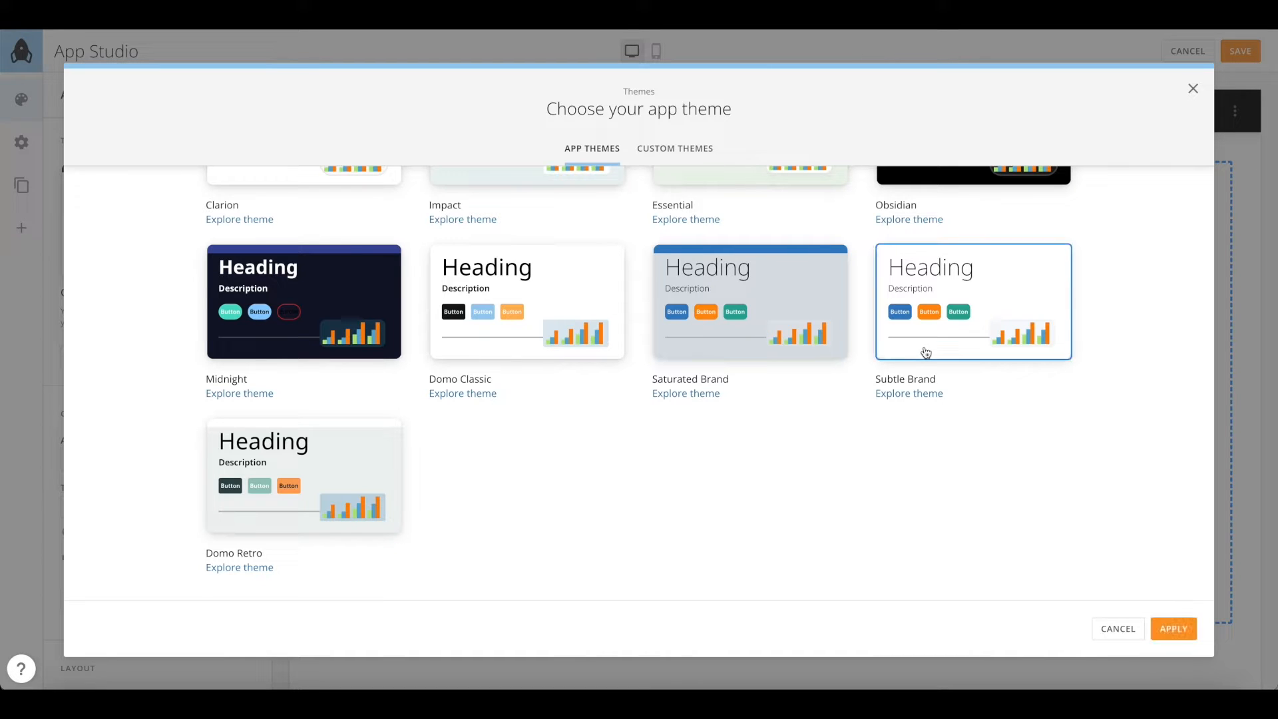
{"action": "left_click", "coordinate": [1174, 629]}
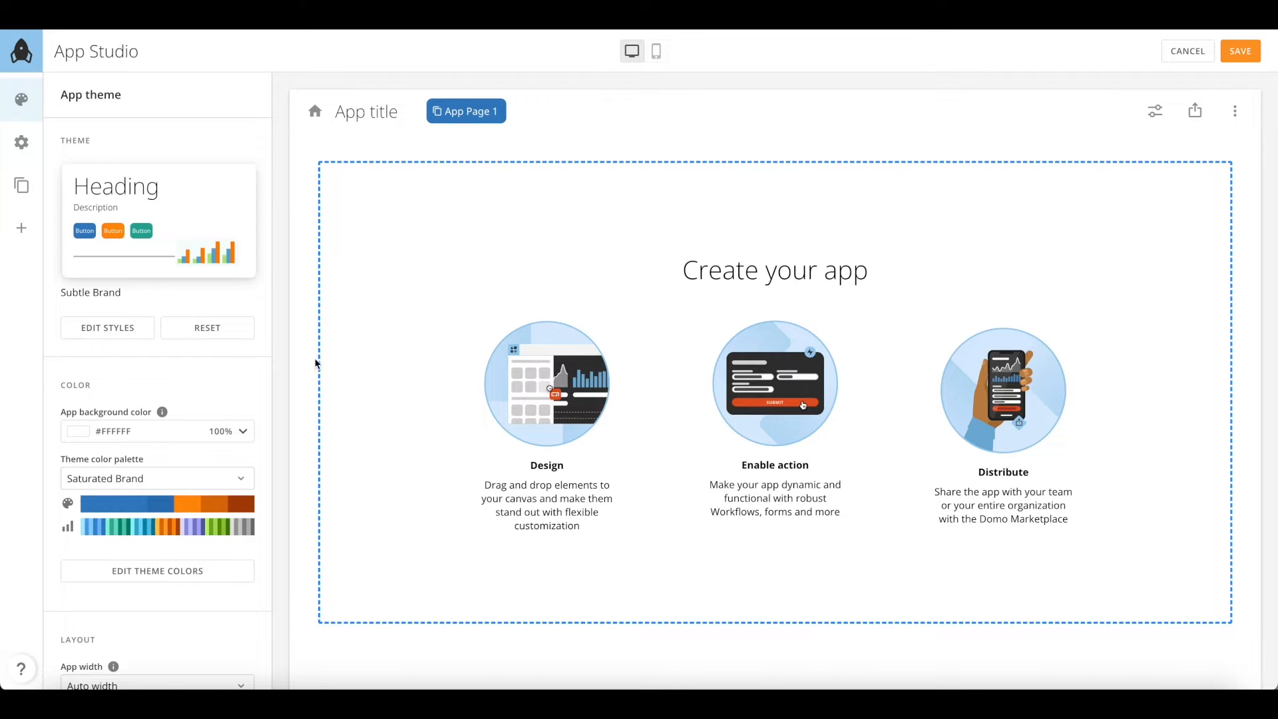
Import the Business Review dashboard as a page named 'Business Review', then save and open it
{"action": "left_click", "coordinate": [26, 202]}
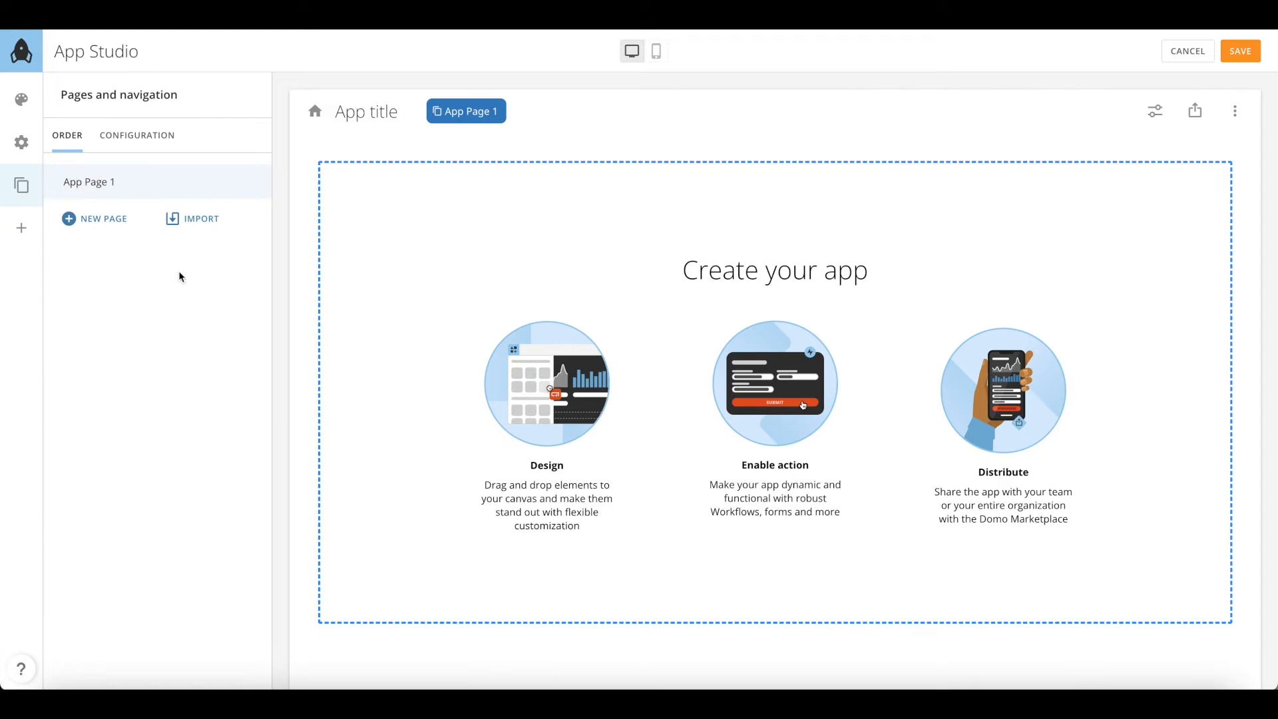
{"action": "left_click", "coordinate": [199, 228]}
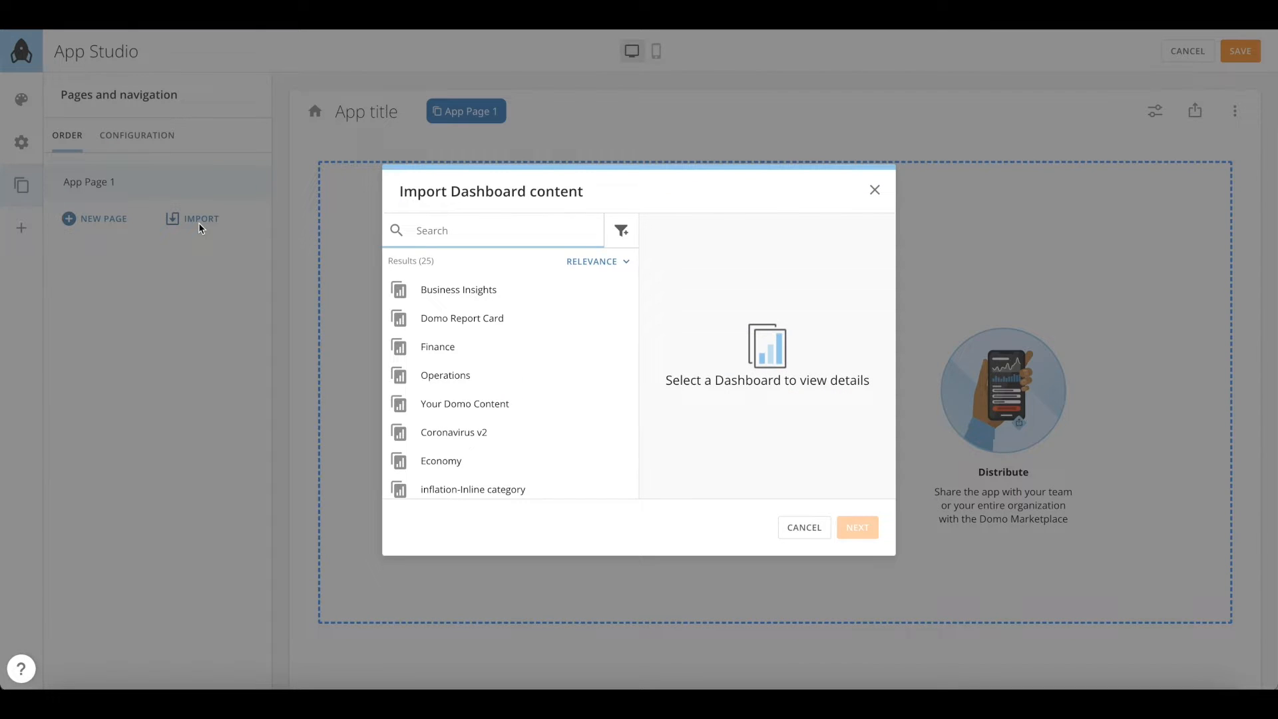
{"action": "type", "text": "business"}
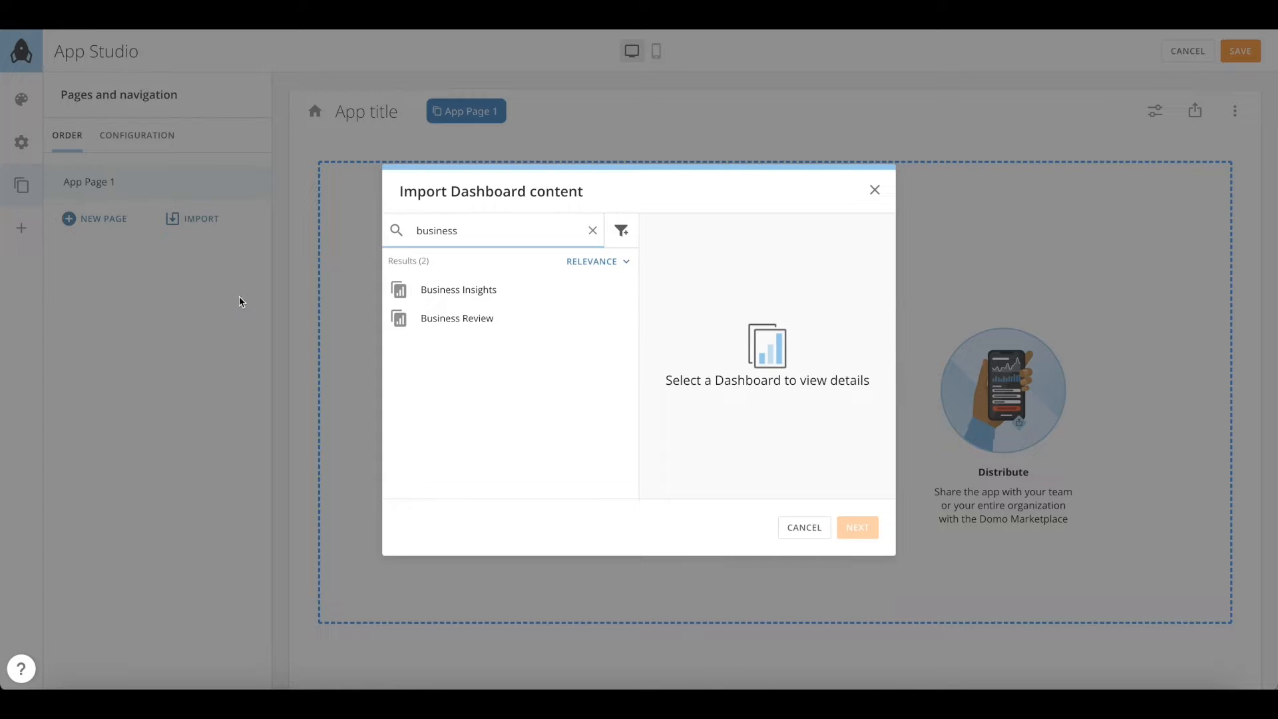
{"action": "left_click", "coordinate": [456, 316]}
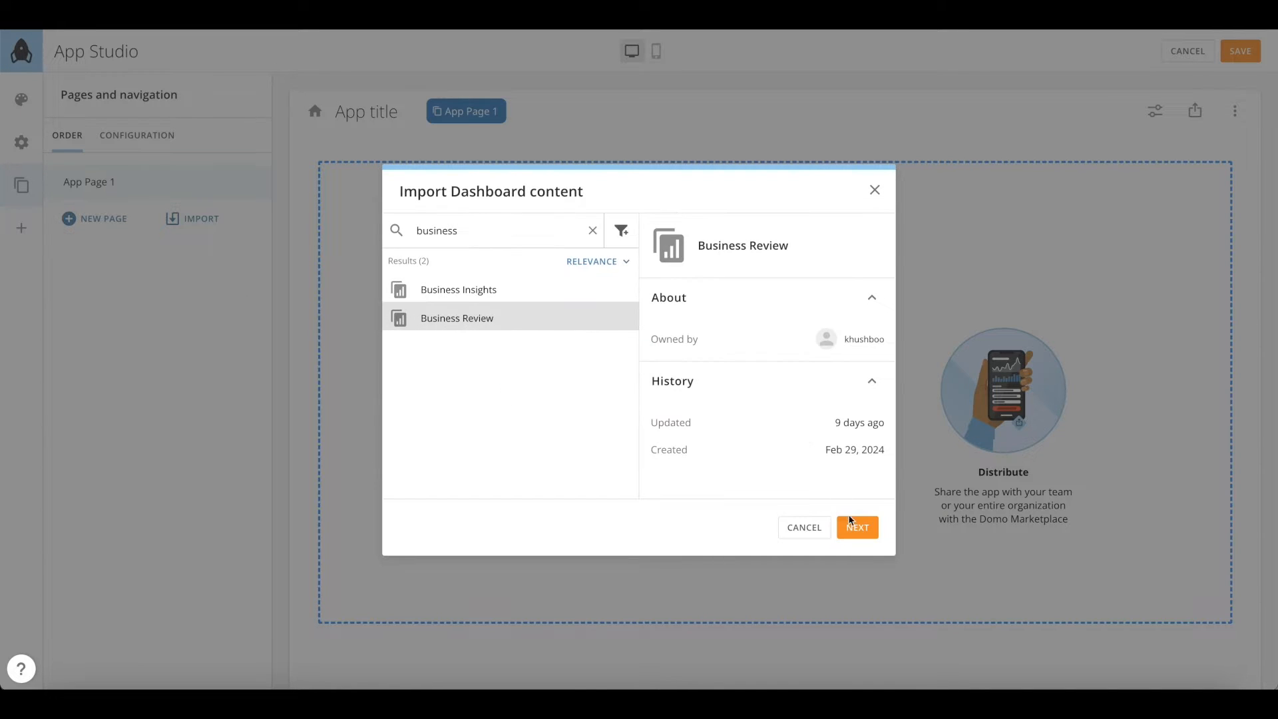
{"action": "left_click", "coordinate": [852, 525]}
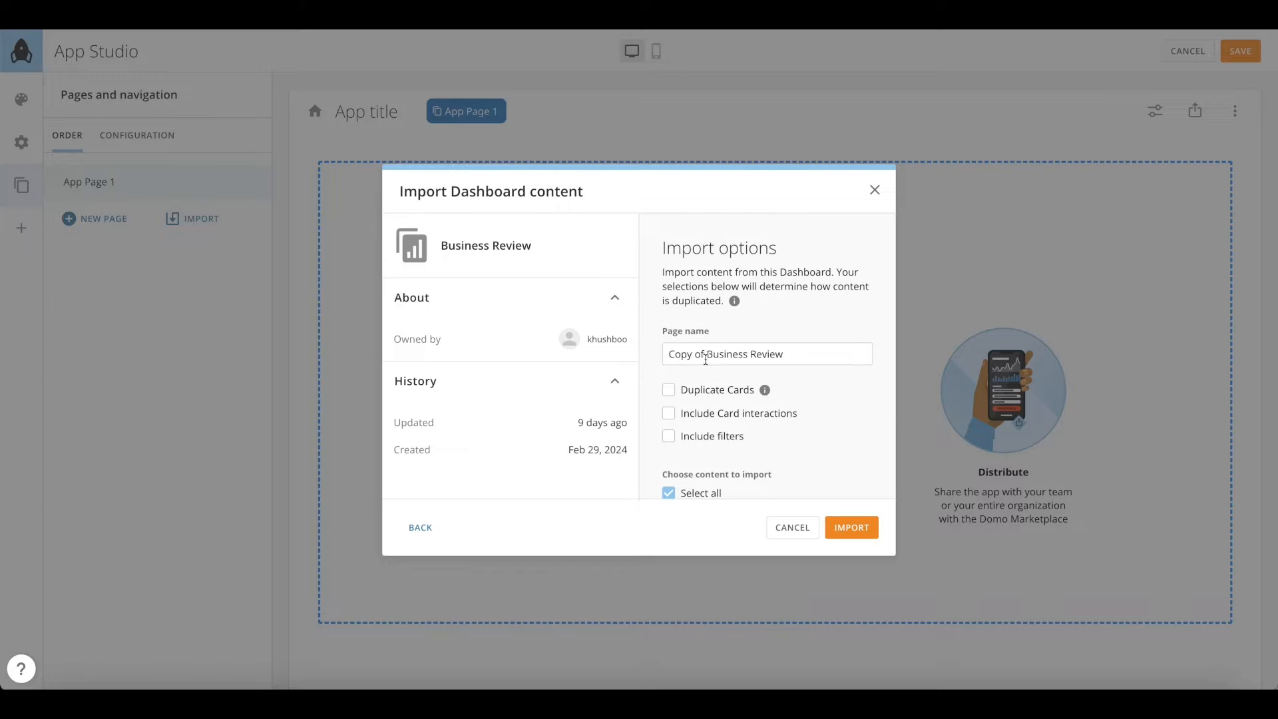
{"action": "left_click_drag", "start_coordinate": [707, 359], "coordinate": [659, 359]}
{"action": "key", "text": "BackSpace"}
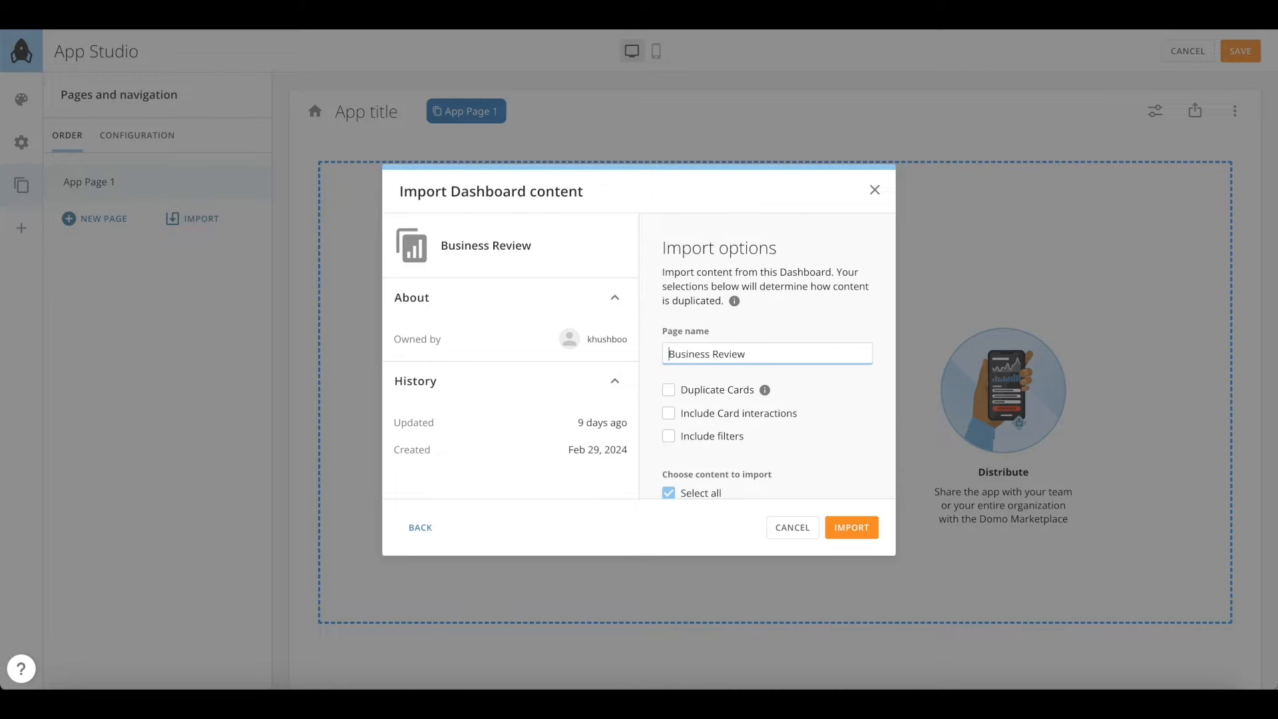
{"action": "left_click", "coordinate": [860, 530]}
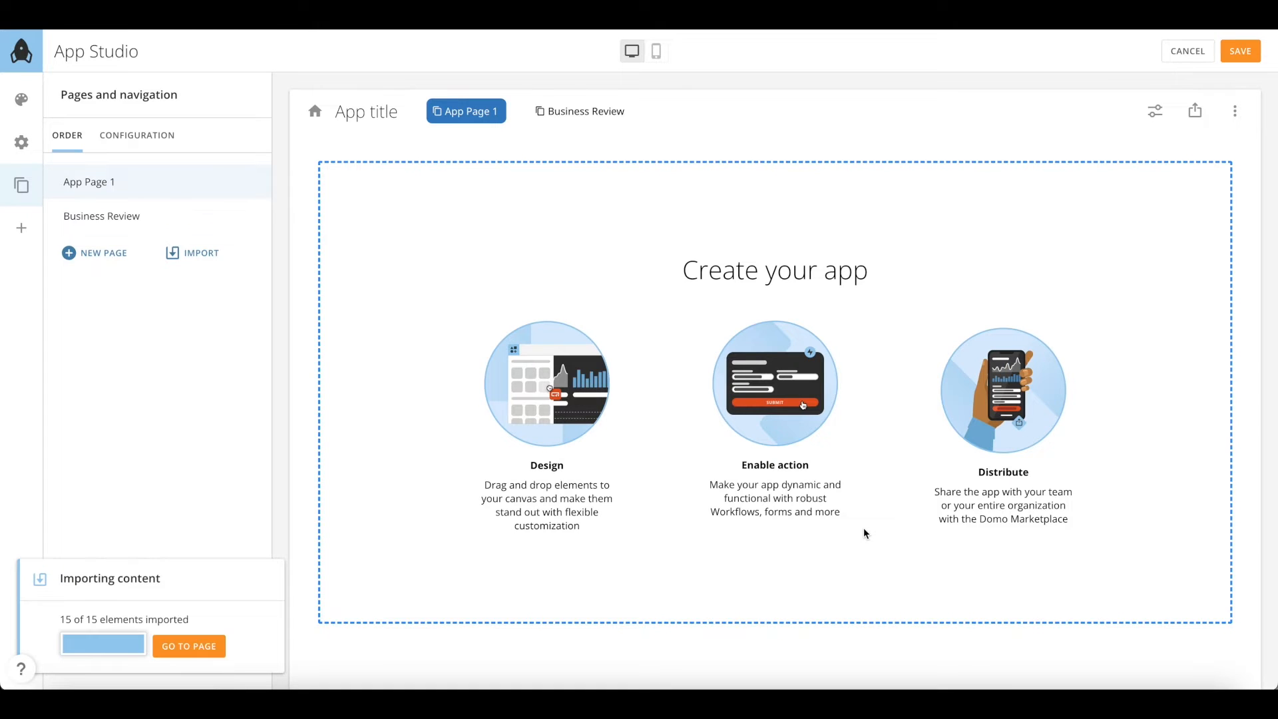
{"action": "left_click", "coordinate": [188, 647]}
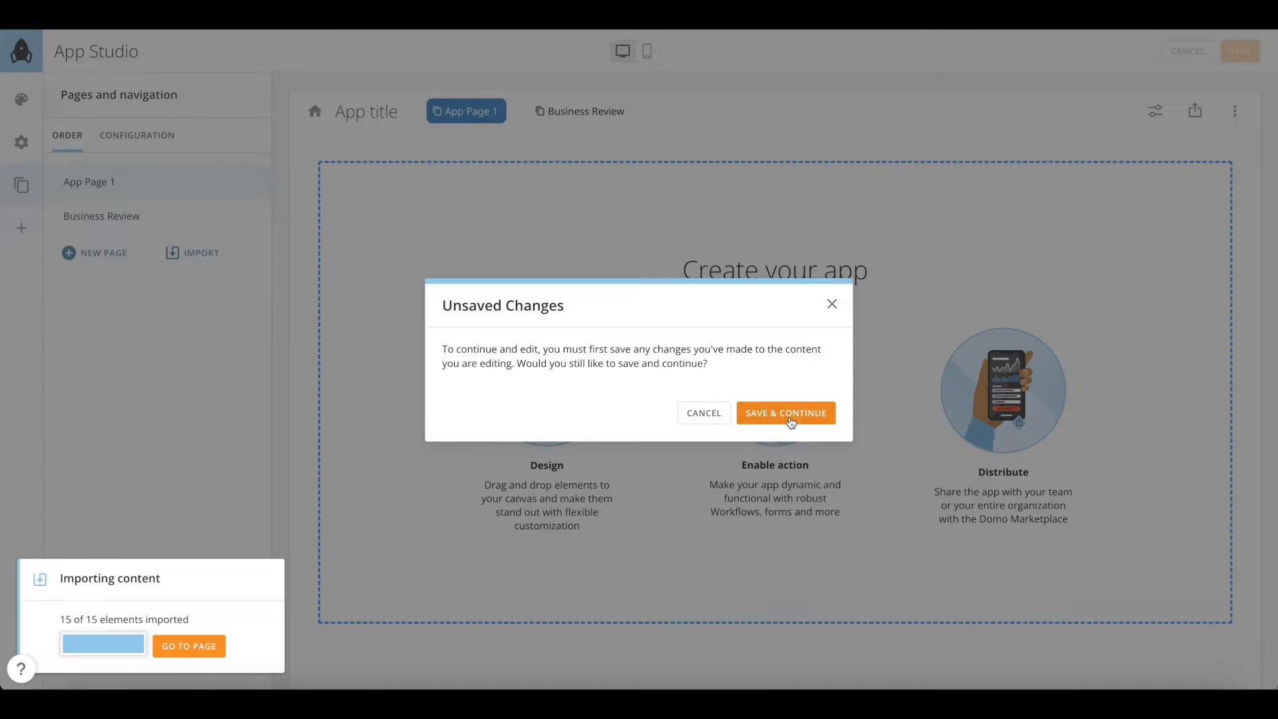
{"action": "left_click", "coordinate": [790, 422]}
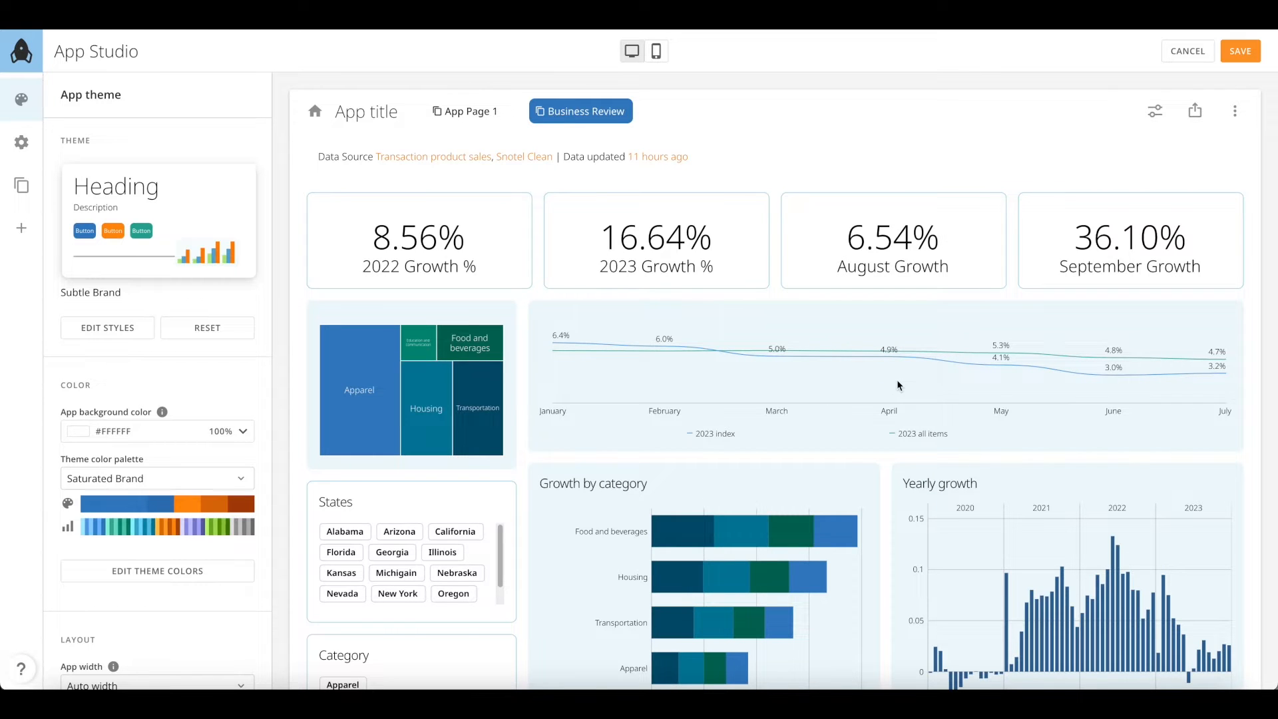
Import the Finance dashboard as a page named 'Finance', without the 'Copy of ' prefix
{"action": "left_click", "coordinate": [21, 185]}
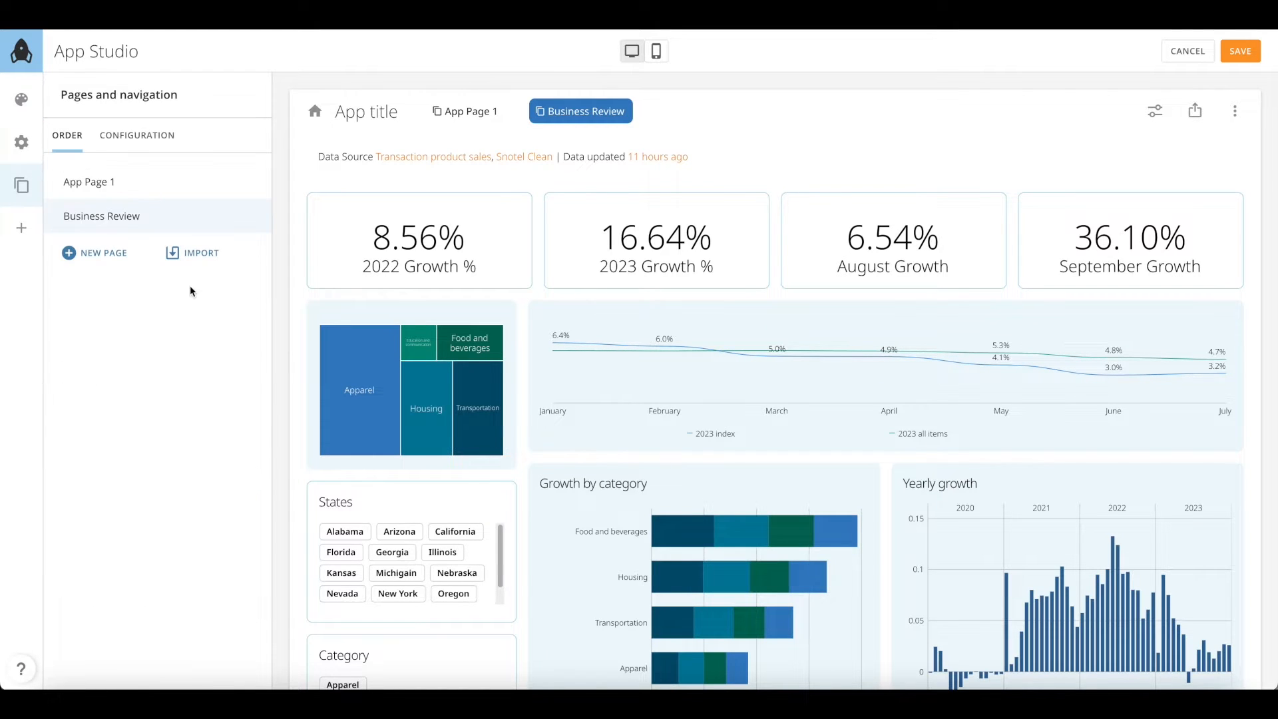
{"action": "left_click", "coordinate": [198, 254]}
{"action": "left_click", "coordinate": [592, 231]}
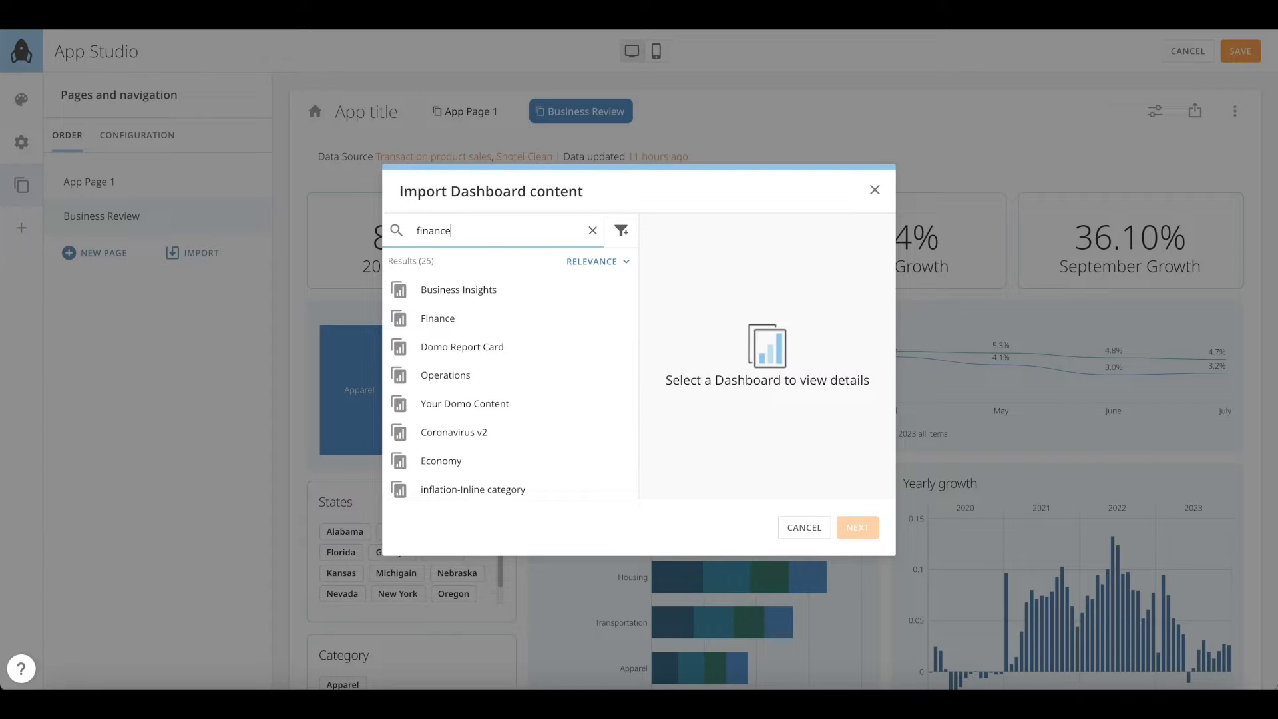
{"action": "left_click", "coordinate": [437, 290]}
{"action": "left_click", "coordinate": [867, 529]}
{"action": "left_click_drag", "start_coordinate": [708, 358], "coordinate": [665, 357]}
{"action": "key", "text": "BackSpace"}
{"action": "left_click", "coordinate": [854, 525]}
Import the Page Drill dashboard as a page named 'Page Drill'
{"action": "left_click", "coordinate": [192, 286]}
{"action": "left_click", "coordinate": [592, 231]}
{"action": "type", "text": "page drill"}
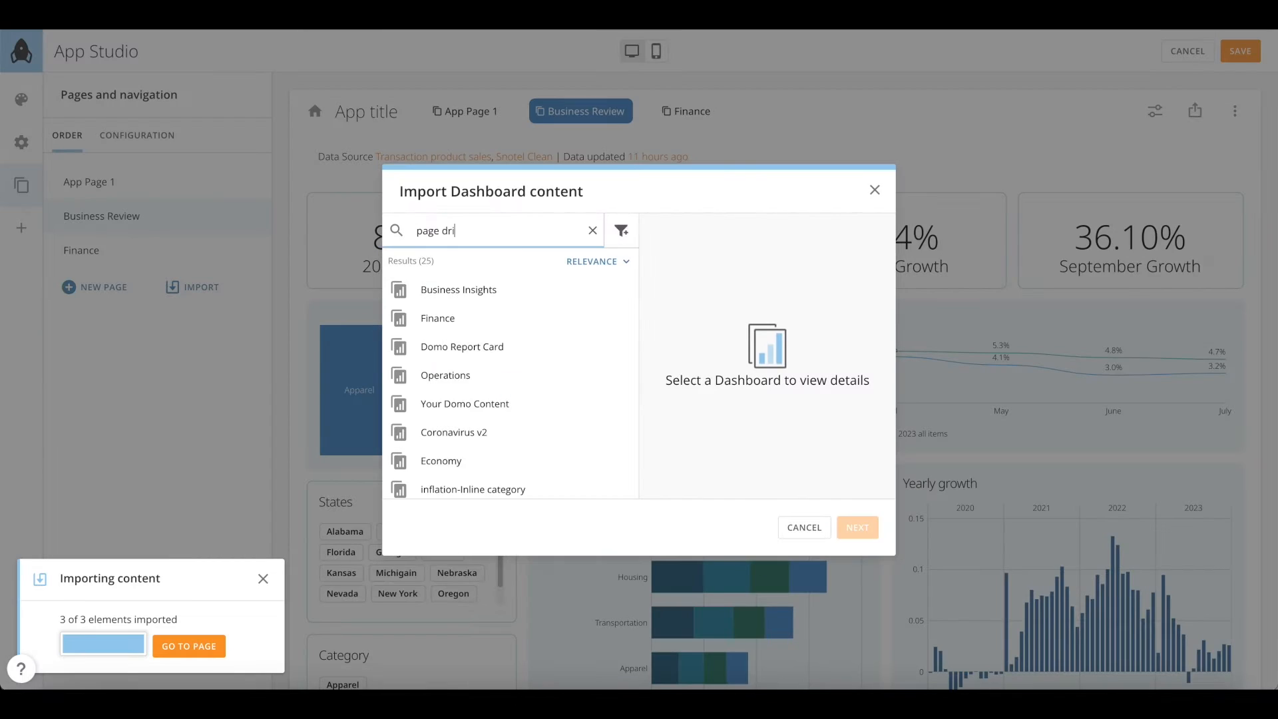
{"action": "left_click", "coordinate": [443, 288]}
{"action": "left_click", "coordinate": [868, 529]}
{"action": "left_click_drag", "start_coordinate": [711, 354], "coordinate": [665, 354]}
{"action": "key", "text": "BackSpace"}
{"action": "left_click", "coordinate": [854, 527]}
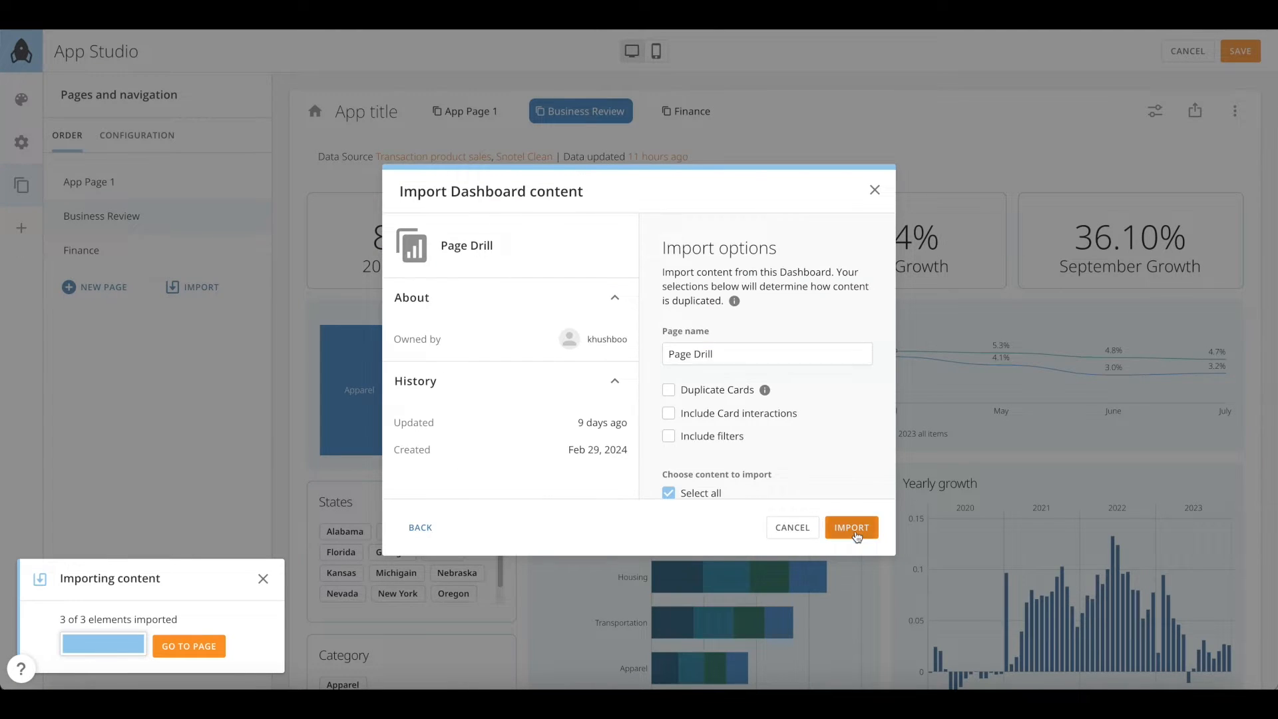
{"action": "left_click", "coordinate": [193, 321]}
Import the Drill details dashboard as a page named 'Drill details'
{"action": "left_click", "coordinate": [468, 318]}
{"action": "left_click", "coordinate": [857, 527]}
{"action": "left_click_drag", "start_coordinate": [710, 354], "coordinate": [665, 354]}
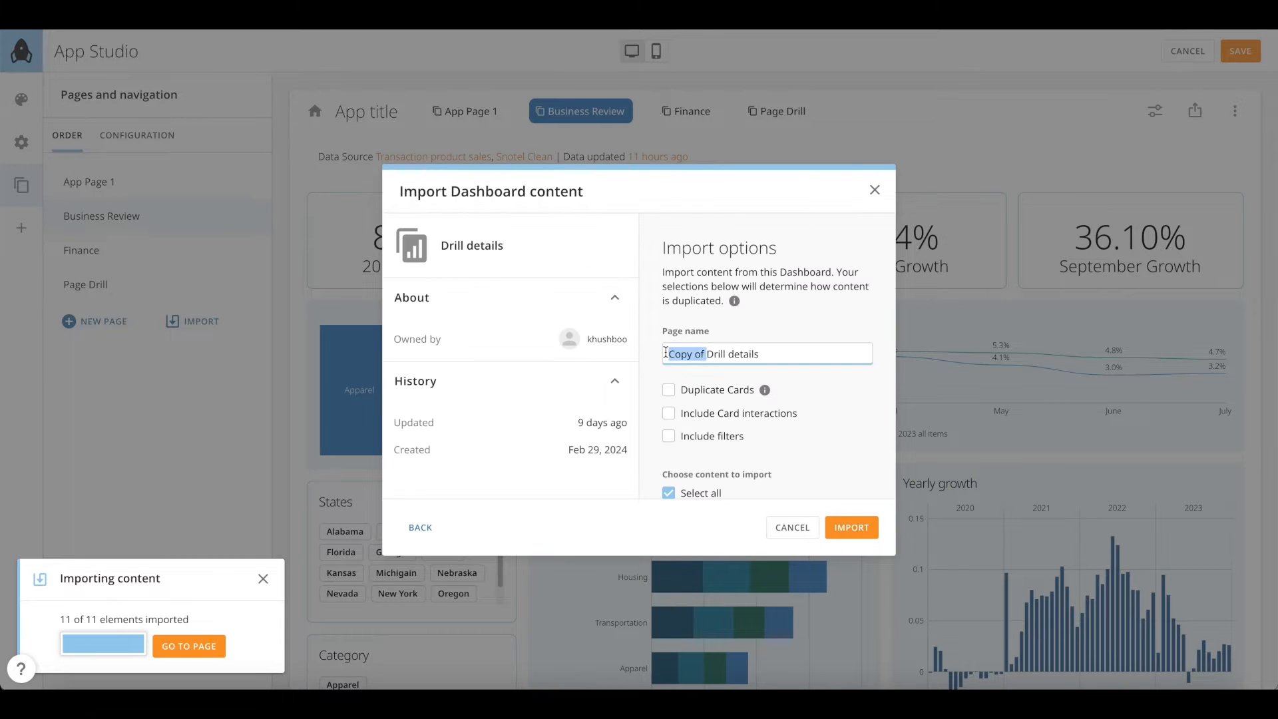
{"action": "key", "text": "BackSpace"}
{"action": "left_click", "coordinate": [855, 526]}
{"action": "left_click", "coordinate": [198, 364]}
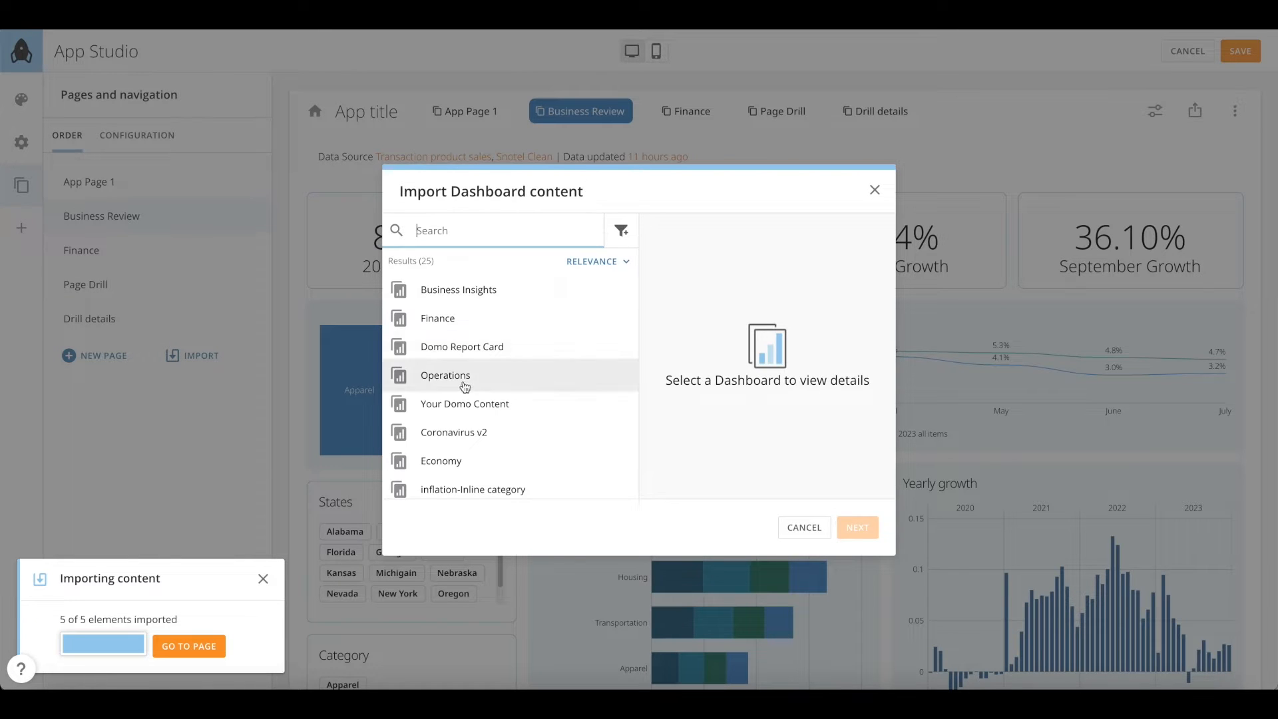
Import the Operations dashboard as a page named 'Operations'
{"action": "left_click", "coordinate": [465, 374]}
{"action": "left_click", "coordinate": [856, 527]}
{"action": "left_click_drag", "start_coordinate": [711, 354], "coordinate": [665, 354]}
{"action": "key", "text": "BackSpace"}
{"action": "left_click", "coordinate": [852, 527]}
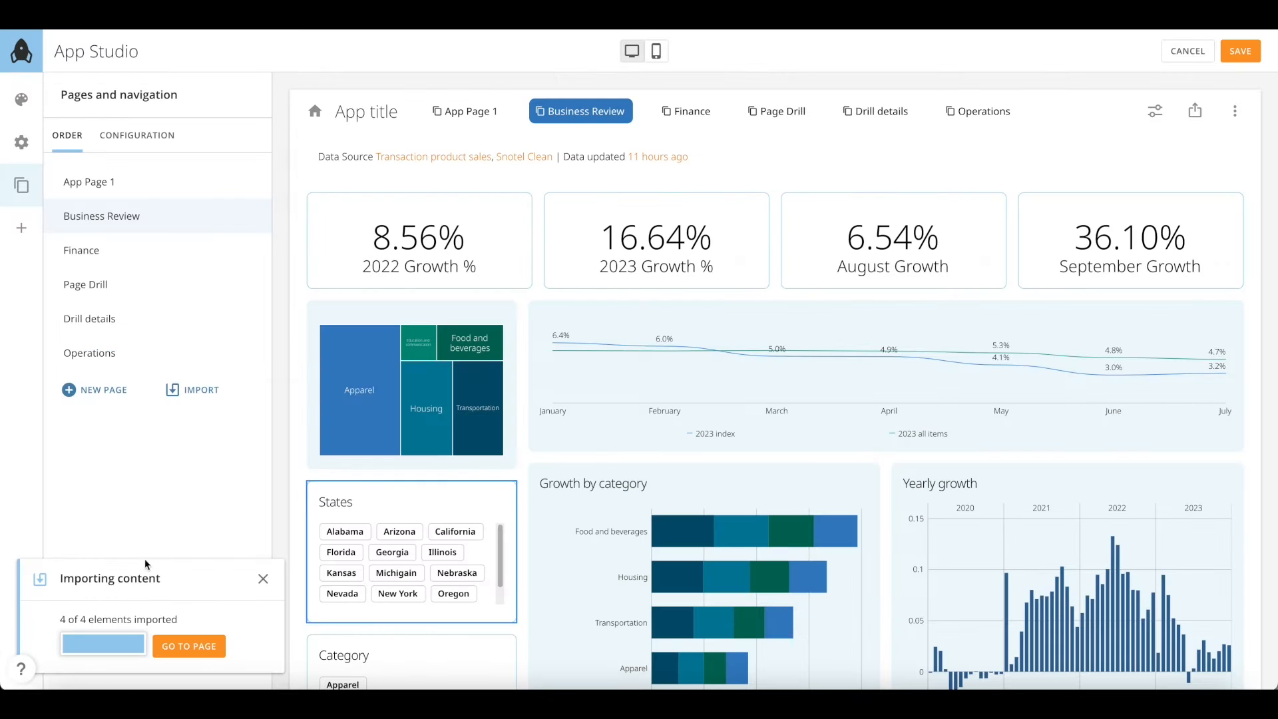
Import the Forecasting dashboard as page 'Forecasting', then delete App Page 1
{"action": "left_click", "coordinate": [193, 389]}
{"action": "type", "text": "forecasting"}
{"action": "left_click", "coordinate": [452, 288]}
{"action": "left_click", "coordinate": [857, 527]}
{"action": "left_click_drag", "start_coordinate": [711, 354], "coordinate": [663, 354]}
{"action": "key", "text": "BackSpace"}
{"action": "left_click", "coordinate": [854, 527]}
{"action": "left_click", "coordinate": [247, 182]}
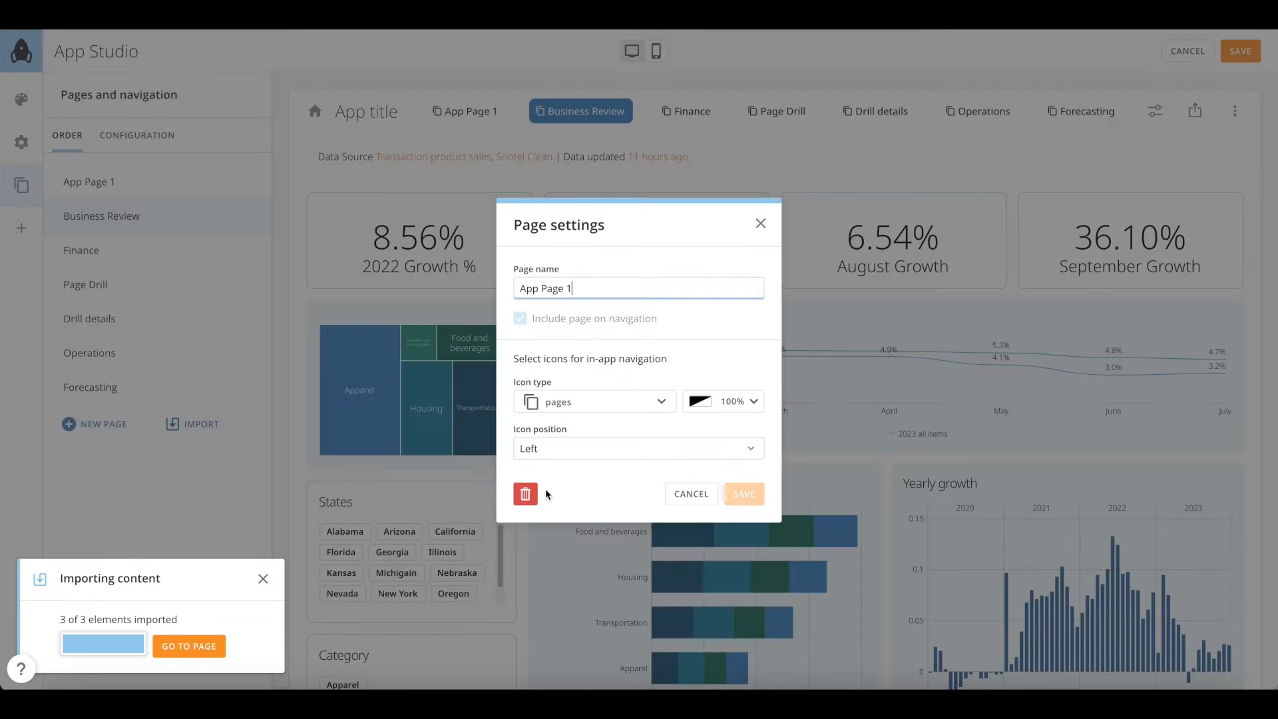
{"action": "left_click", "coordinate": [527, 494]}
{"action": "left_click", "coordinate": [786, 408]}
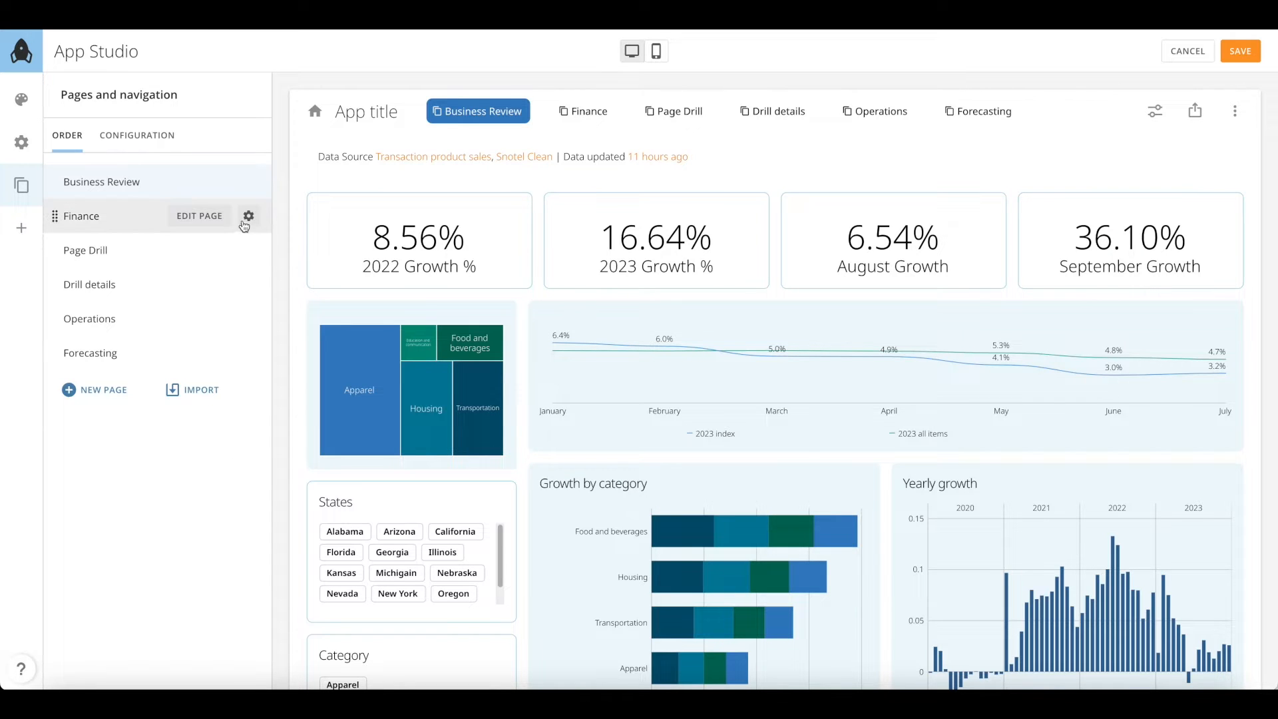
Give the Finance page the dot-plot-chart icon with position Left and save its settings
{"action": "left_click", "coordinate": [248, 217]}
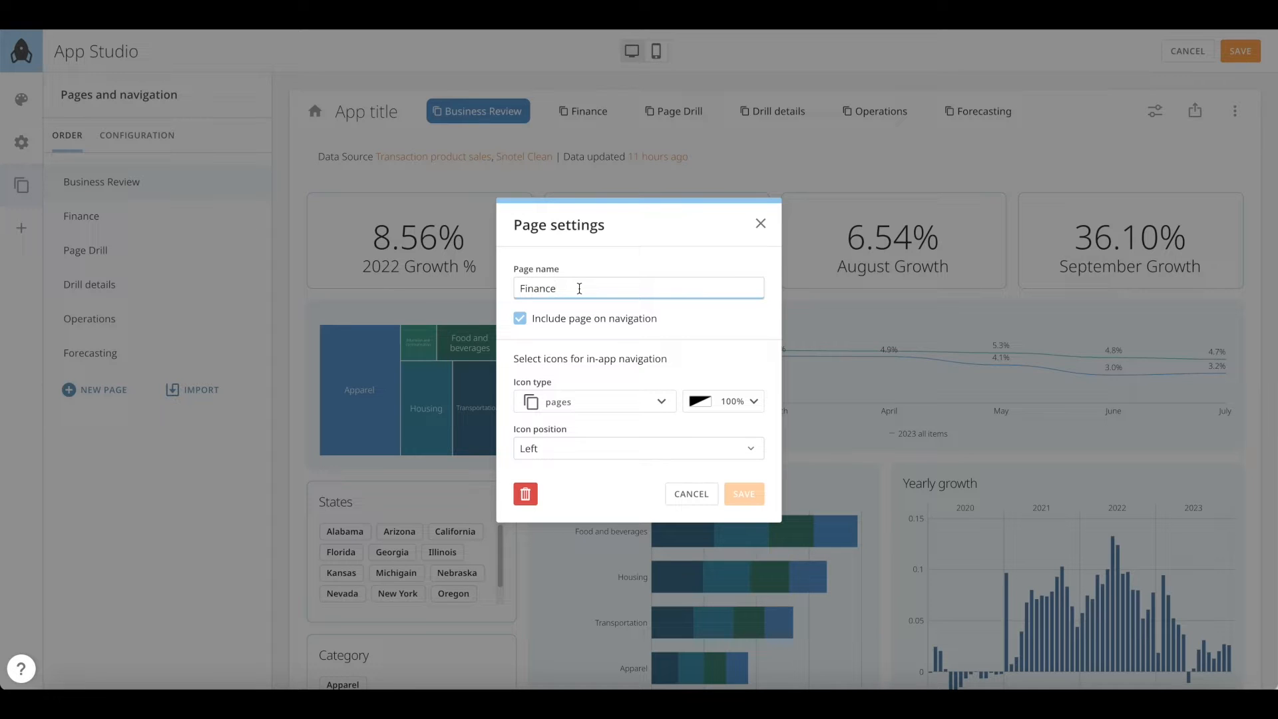
{"action": "left_click", "coordinate": [521, 319]}
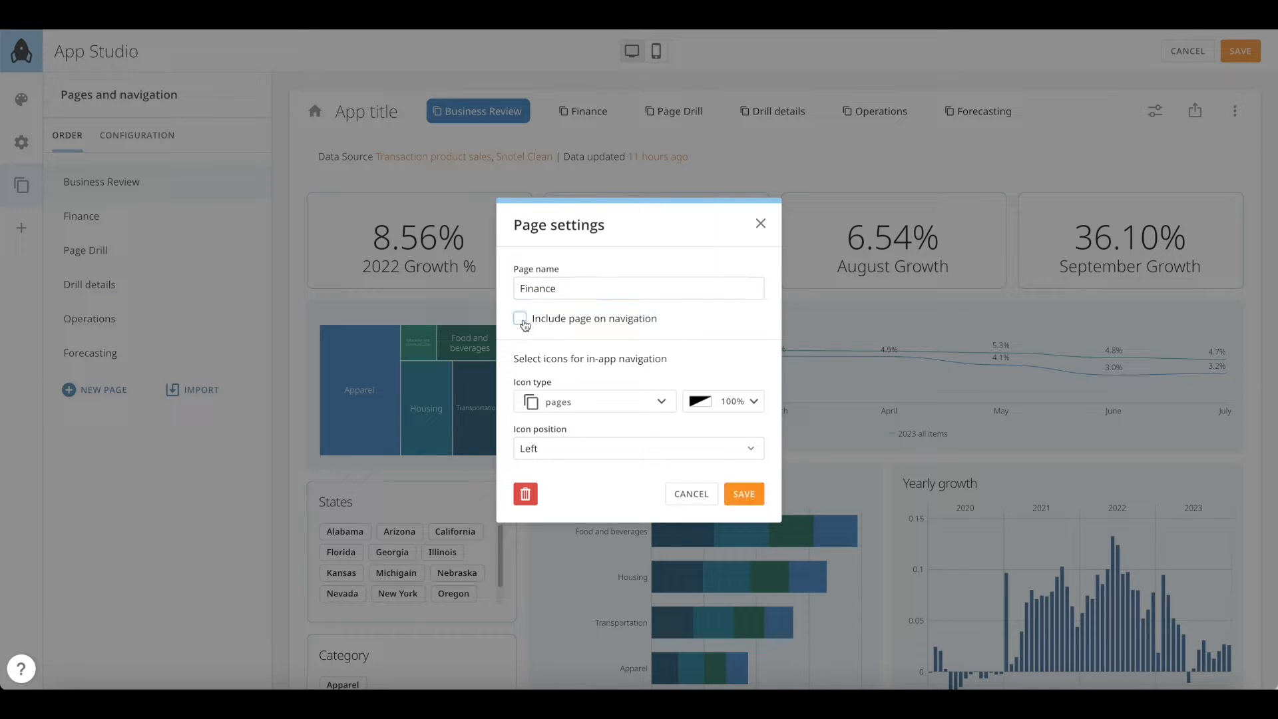
{"action": "left_click", "coordinate": [607, 406]}
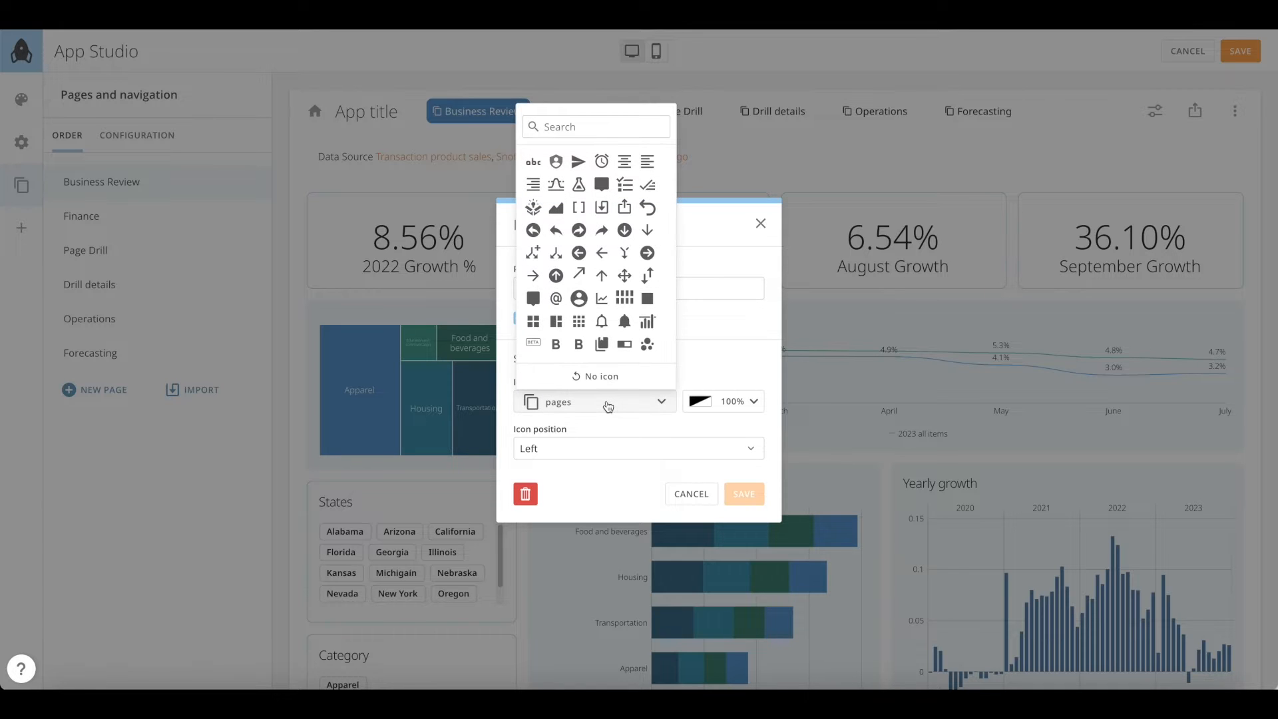
{"action": "scroll", "coordinate": [615, 340], "scroll_direction": "down", "scroll_amount": 3}
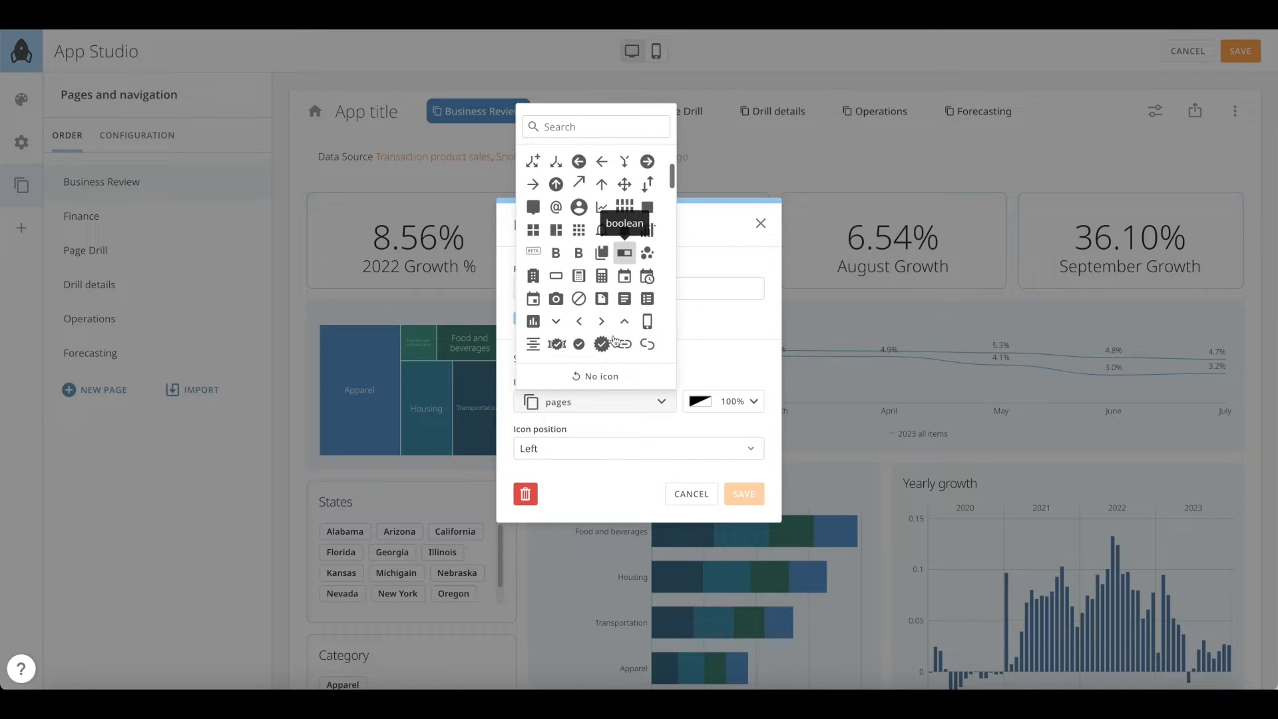
{"action": "scroll", "coordinate": [615, 340], "scroll_direction": "down", "scroll_amount": 5}
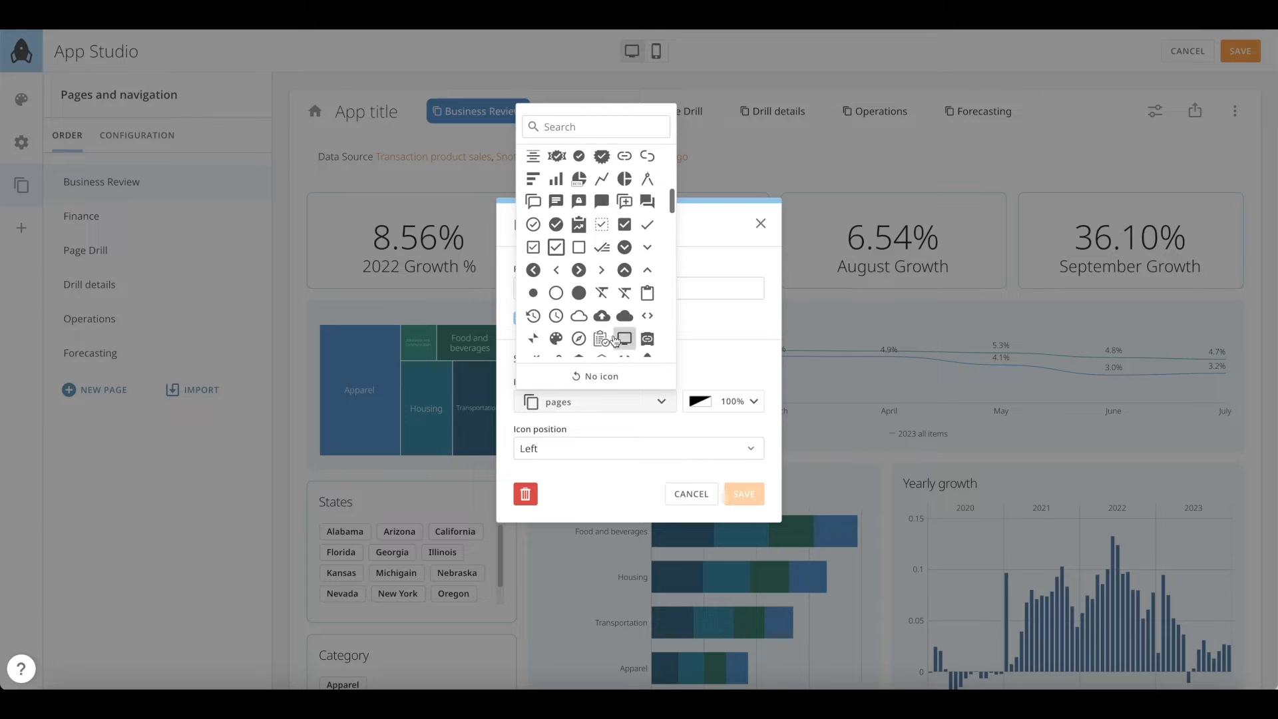
{"action": "scroll", "coordinate": [615, 341], "scroll_direction": "down", "scroll_amount": 5}
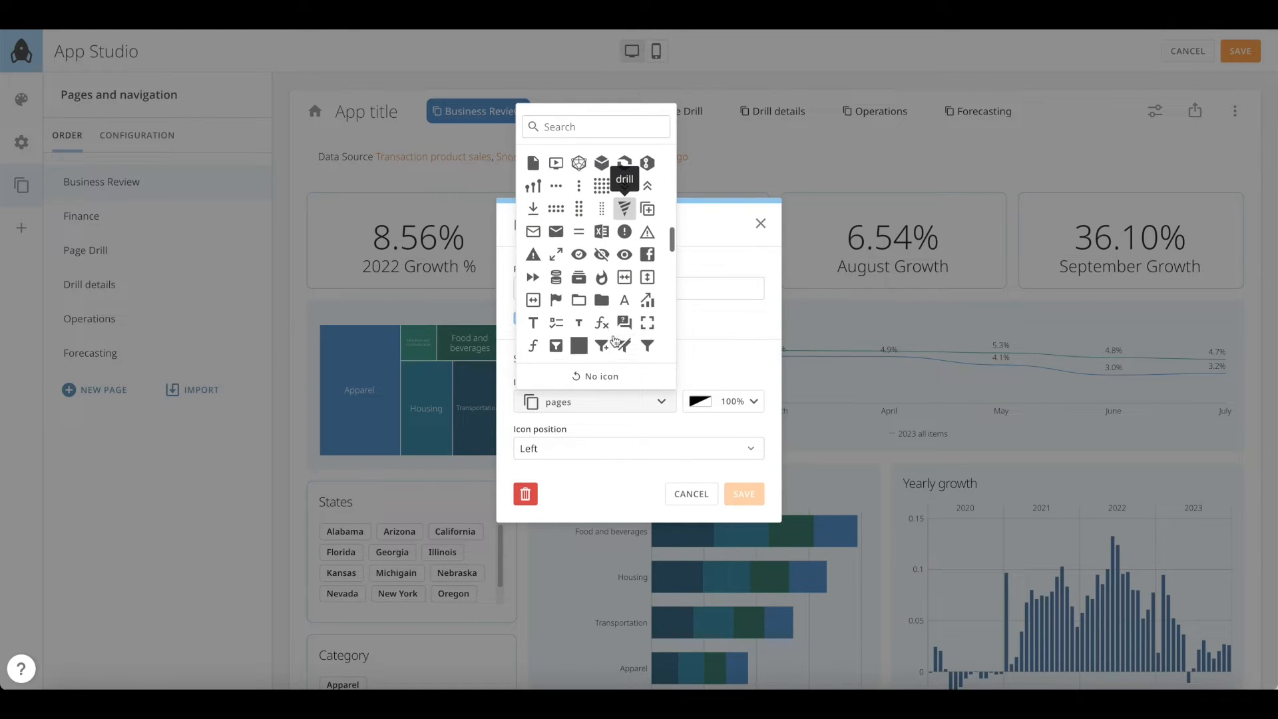
{"action": "left_click", "coordinate": [533, 185]}
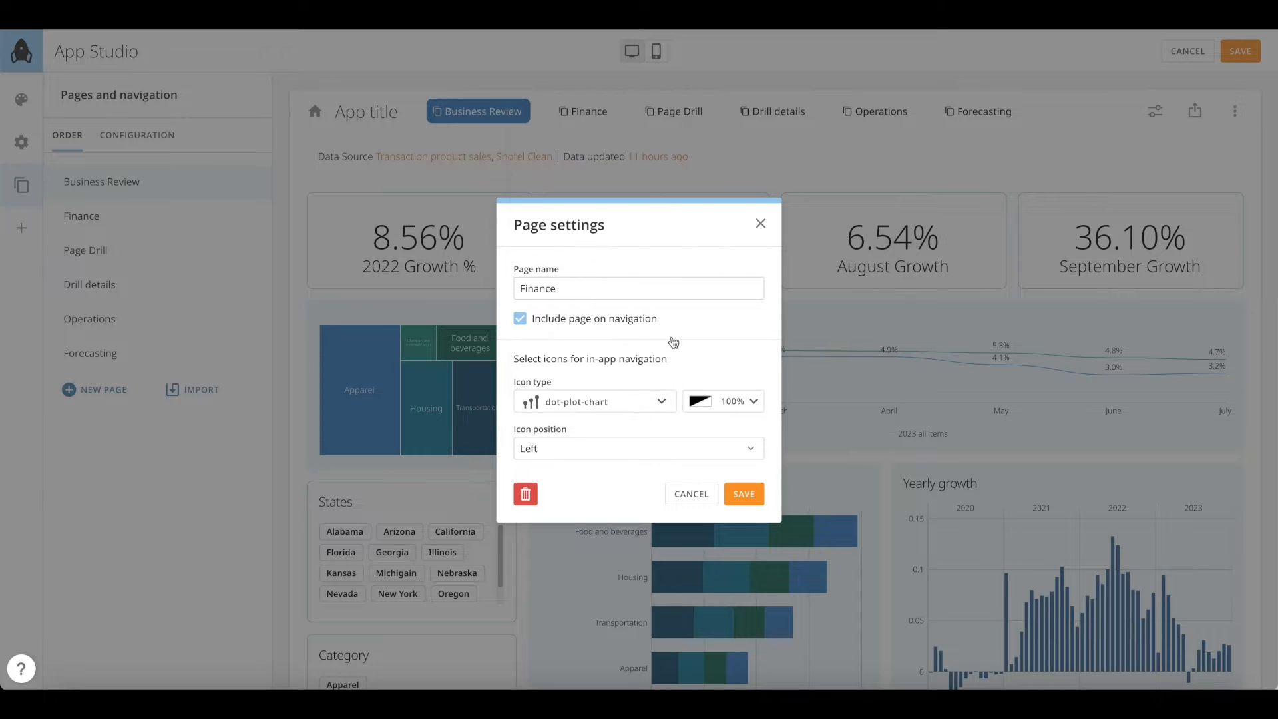
{"action": "left_click", "coordinate": [737, 408]}
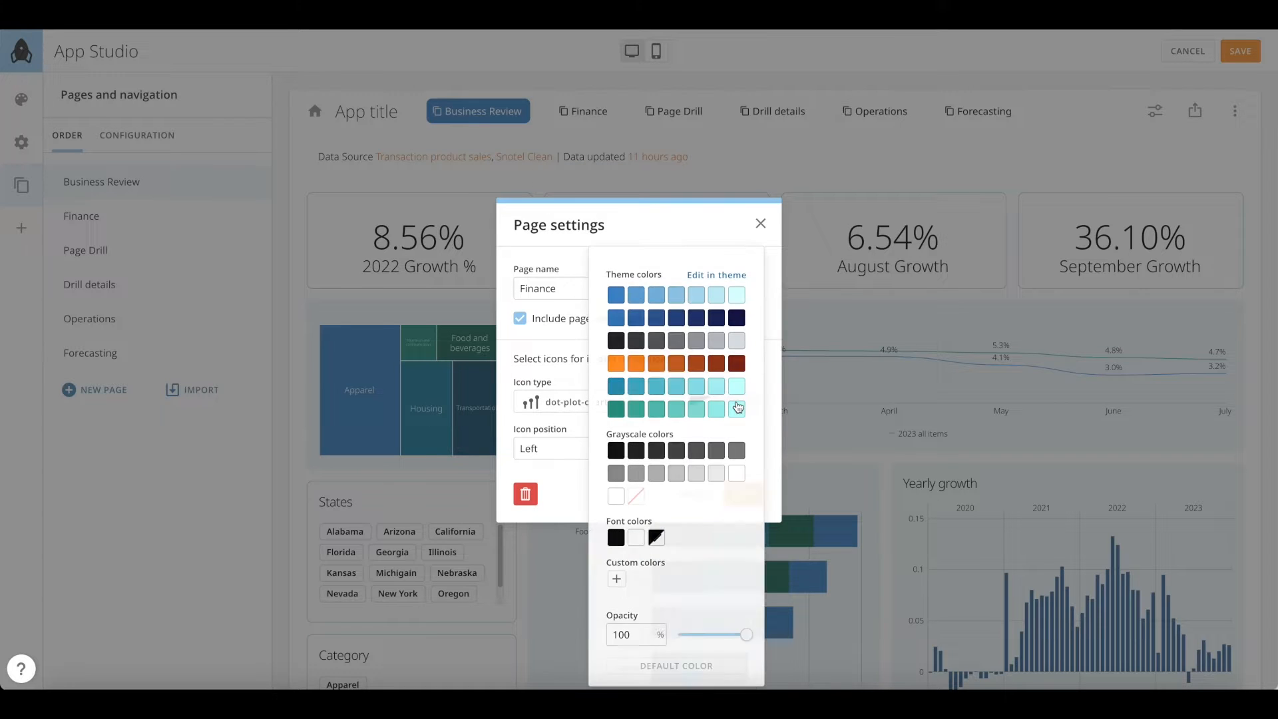
{"action": "left_click", "coordinate": [770, 329]}
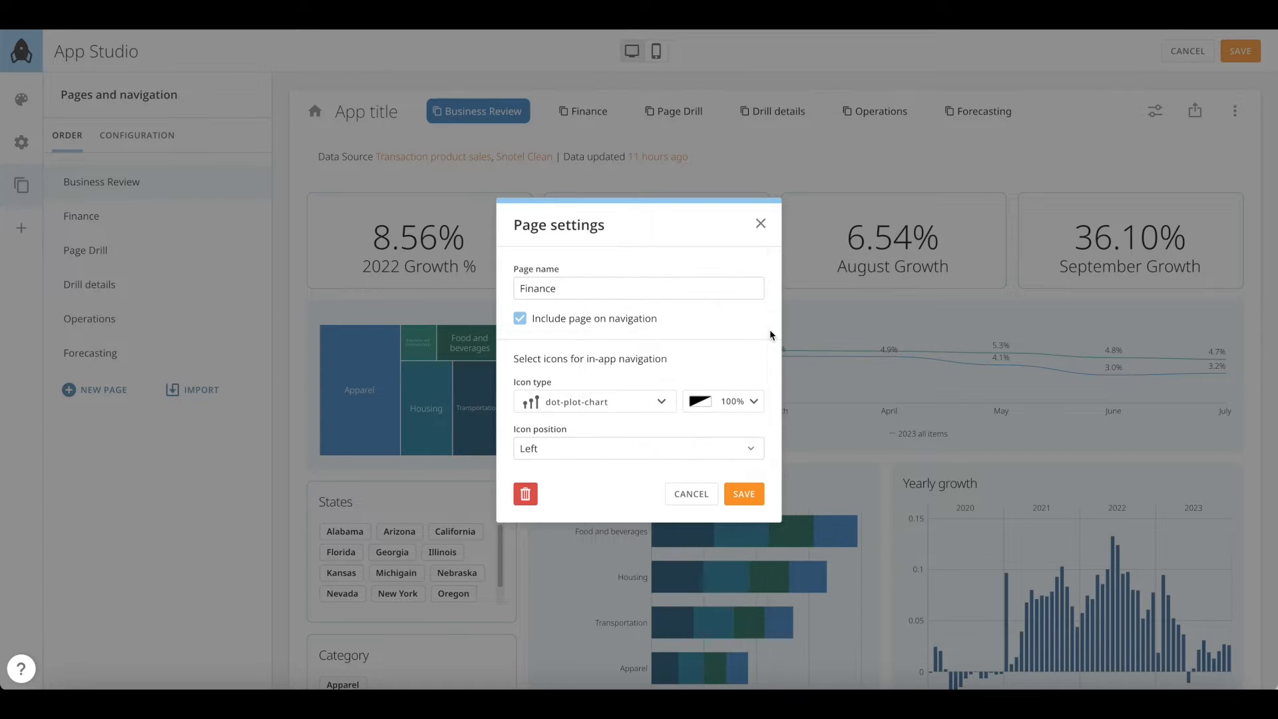
{"action": "left_click", "coordinate": [621, 455]}
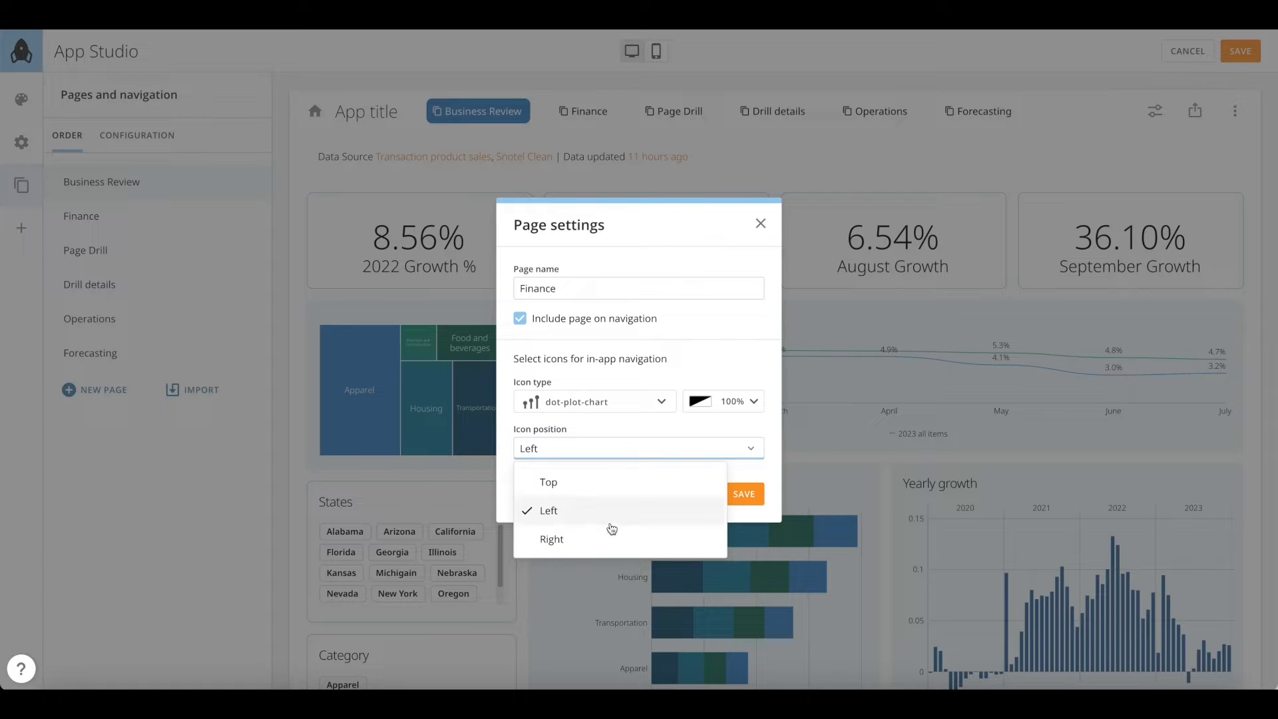
{"action": "left_click", "coordinate": [705, 345]}
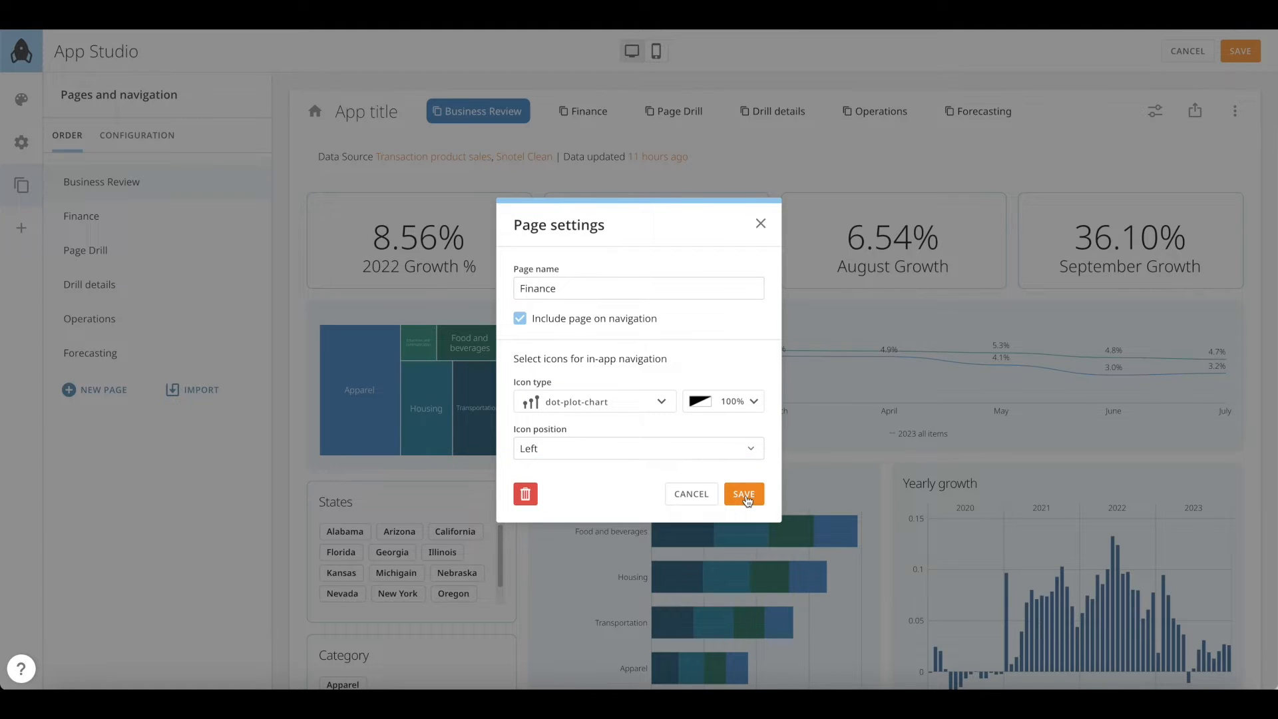
{"action": "left_click", "coordinate": [745, 495]}
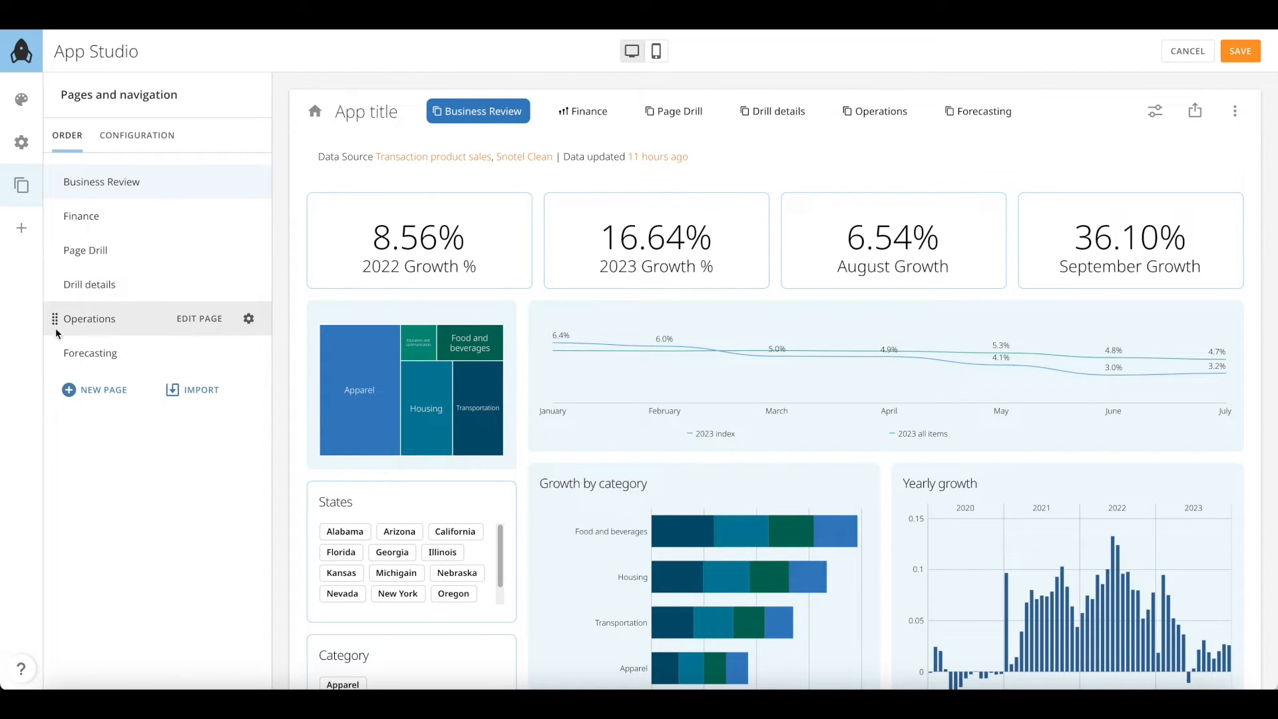
Move Operations to right after Business Review and give Business Review a new icon
{"action": "left_click_drag", "start_coordinate": [54, 318], "coordinate": [48, 360]}
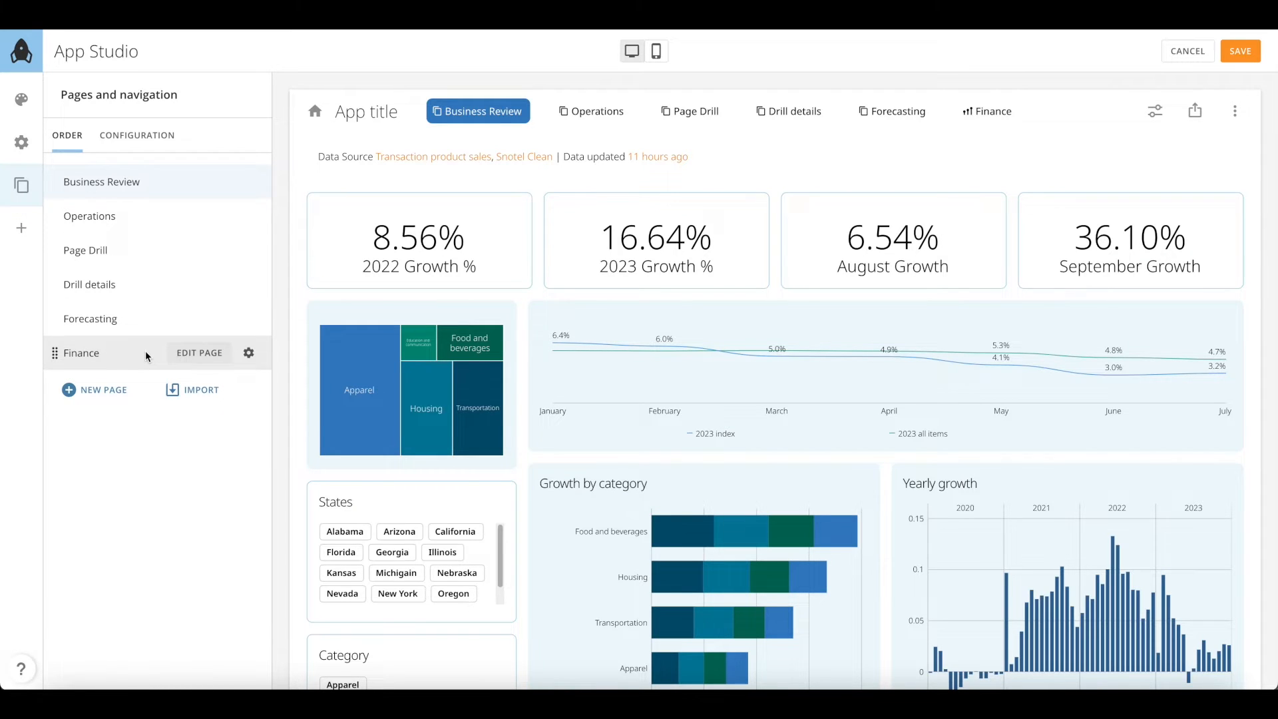
{"action": "left_click", "coordinate": [249, 181]}
{"action": "left_click", "coordinate": [616, 401]}
{"action": "scroll", "coordinate": [611, 333], "scroll_direction": "down", "scroll_amount": 3}
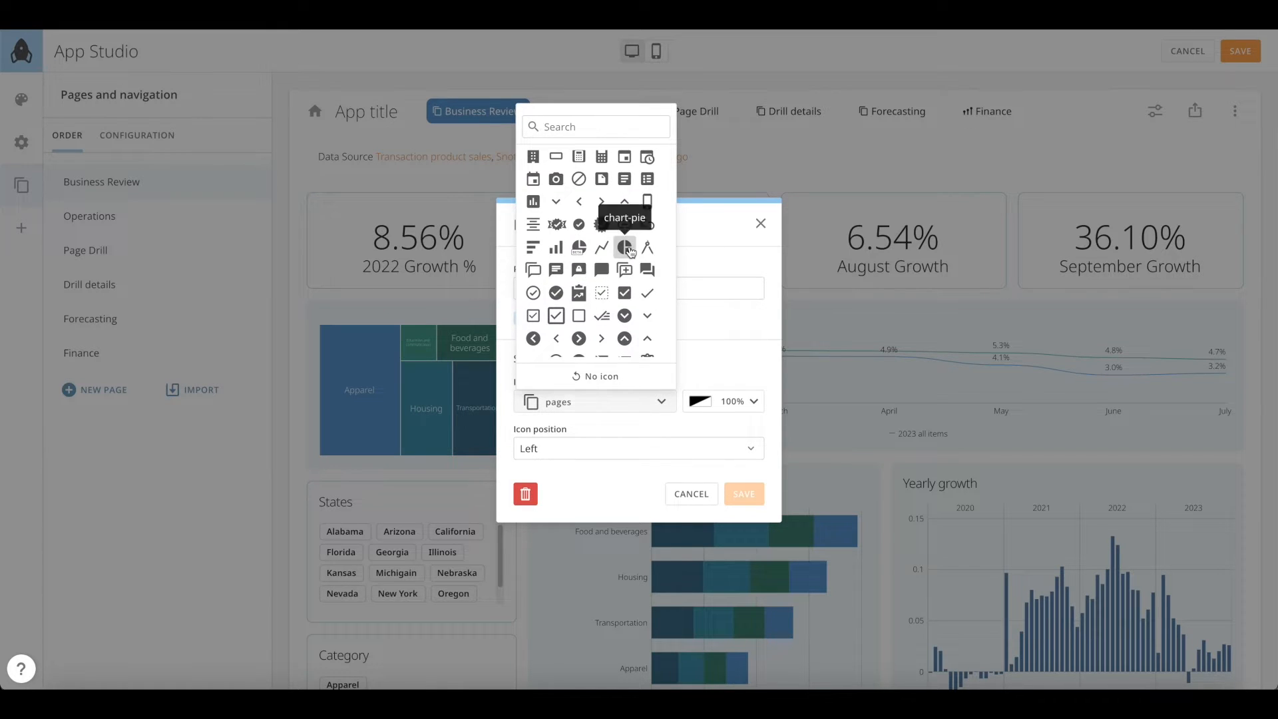
{"action": "left_click", "coordinate": [644, 257]}
{"action": "left_click", "coordinate": [744, 493]}
Set the benchmark icon on Operations and the drill icon on Page Drill
{"action": "left_click", "coordinate": [249, 216]}
{"action": "left_click", "coordinate": [612, 401]}
{"action": "scroll", "coordinate": [607, 321], "scroll_direction": "down", "scroll_amount": 3}
{"action": "left_click", "coordinate": [644, 223]}
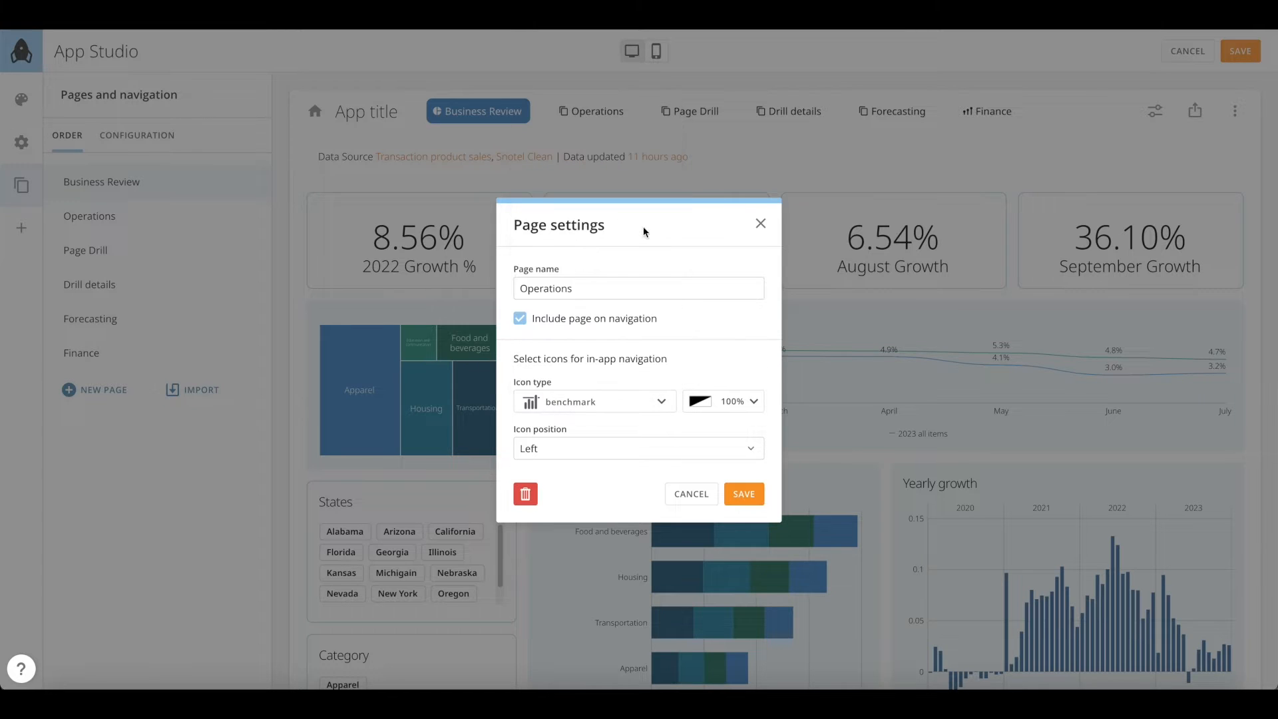
{"action": "left_click", "coordinate": [744, 493]}
{"action": "left_click", "coordinate": [249, 250]}
{"action": "left_click", "coordinate": [599, 402]}
{"action": "scroll", "coordinate": [608, 306], "scroll_direction": "down", "scroll_amount": 5}
{"action": "left_click", "coordinate": [625, 263]}
{"action": "left_click", "coordinate": [744, 494]}
Give Drill details a new icon and Forecasting the trend-line icon
{"action": "left_click", "coordinate": [253, 286]}
{"action": "left_click", "coordinate": [603, 402]}
{"action": "scroll", "coordinate": [607, 321], "scroll_direction": "down", "scroll_amount": 5}
{"action": "left_click", "coordinate": [624, 260]}
{"action": "left_click", "coordinate": [744, 494]}
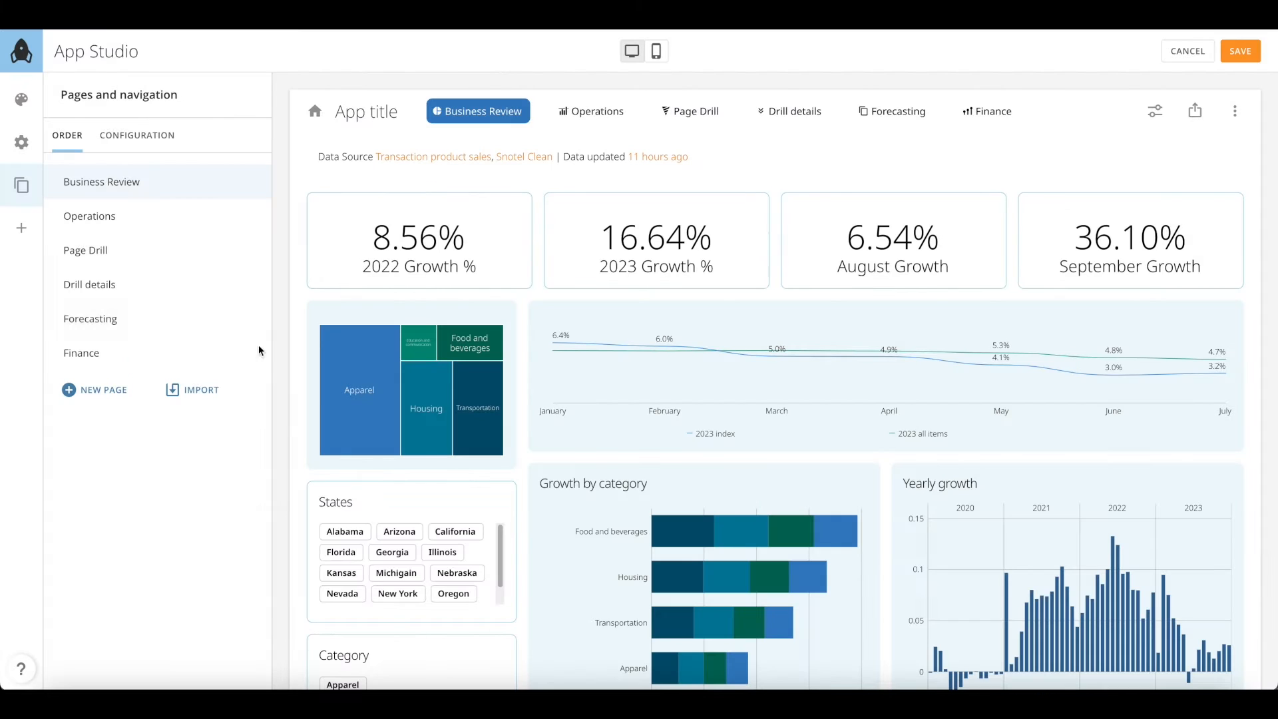
{"action": "left_click", "coordinate": [252, 318]}
{"action": "left_click", "coordinate": [602, 402]}
{"action": "scroll", "coordinate": [632, 290], "scroll_direction": "down", "scroll_amount": 3}
{"action": "scroll", "coordinate": [633, 289], "scroll_direction": "down", "scroll_amount": 3}
{"action": "left_click", "coordinate": [601, 213]}
{"action": "left_click", "coordinate": [745, 494]}
Add a Tabs section below the KPI cards and place the line chart and treemap in Tab 1
{"action": "left_click", "coordinate": [22, 227]}
{"action": "left_click_drag", "start_coordinate": [143, 254], "coordinate": [557, 293]}
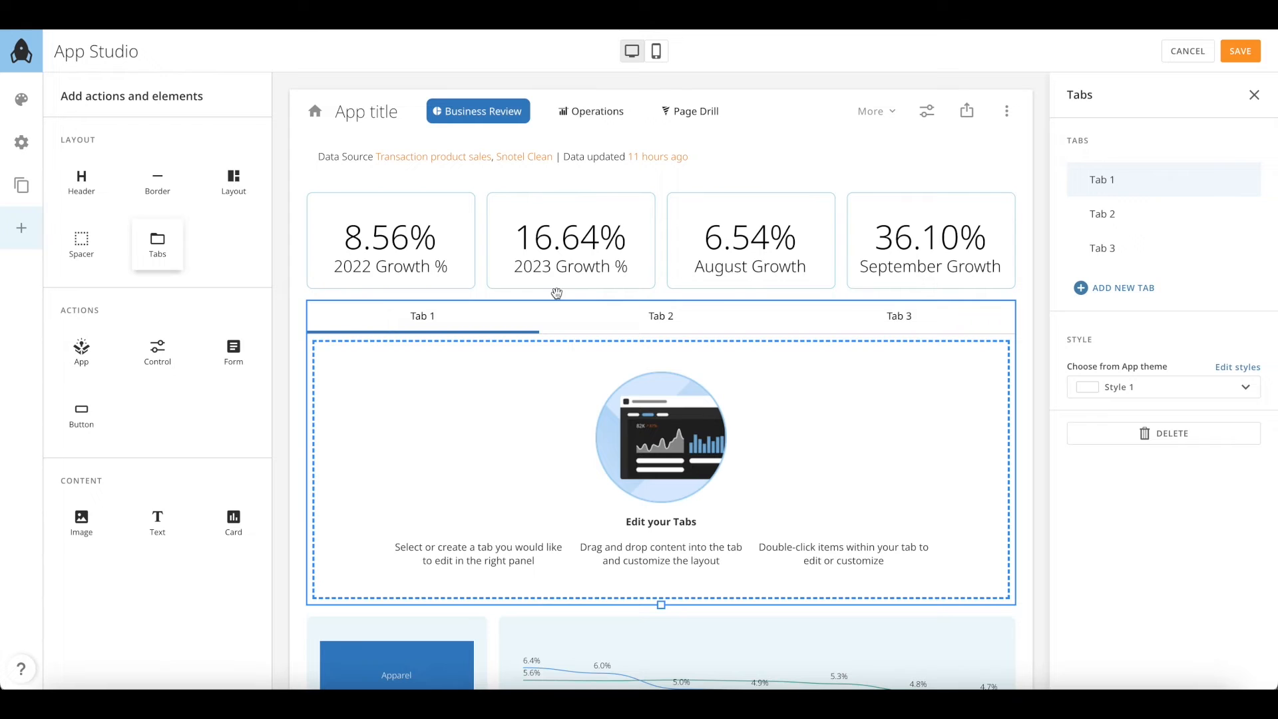
{"action": "scroll", "coordinate": [561, 465], "scroll_direction": "down", "scroll_amount": 3}
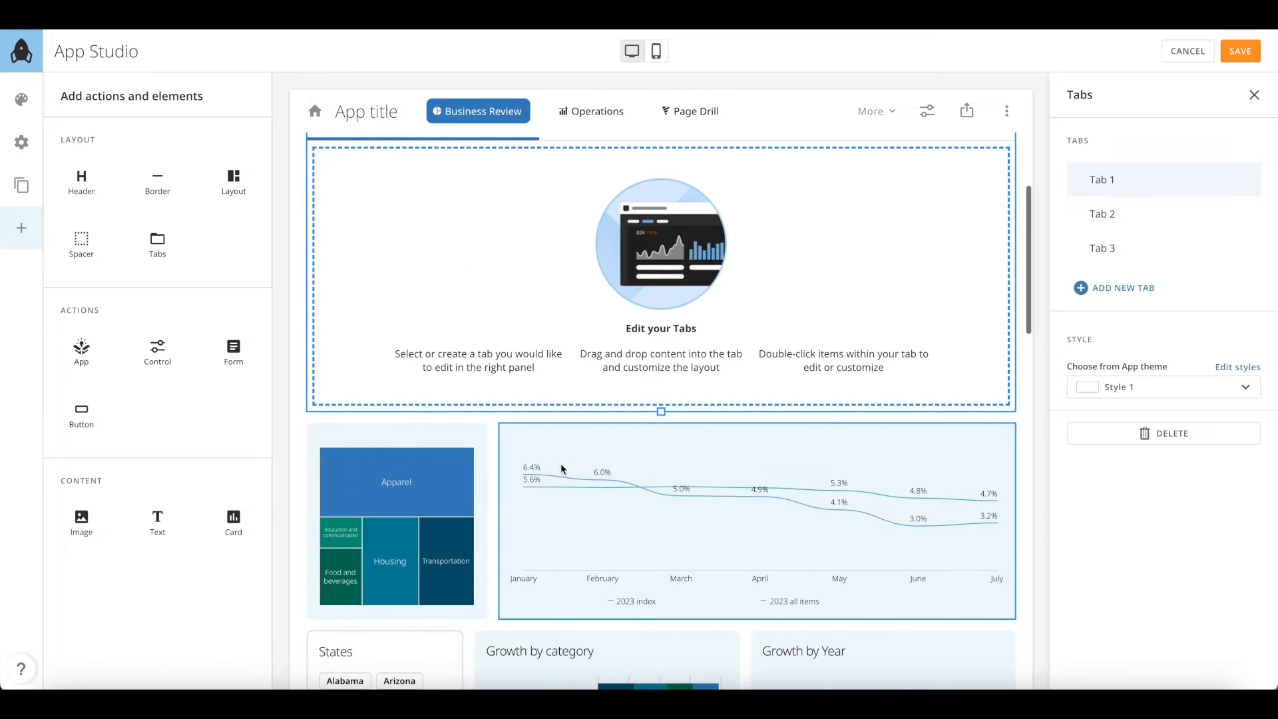
{"action": "left_click_drag", "start_coordinate": [448, 479], "coordinate": [436, 271]}
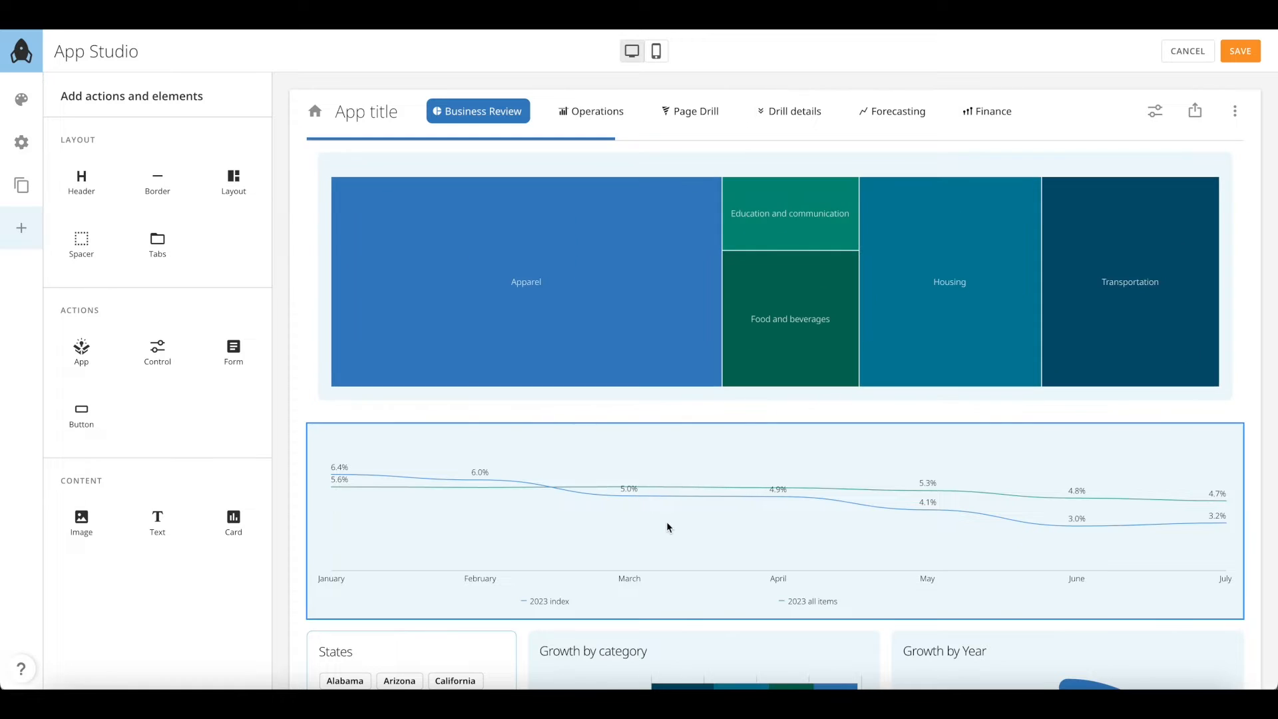
{"action": "left_click_drag", "start_coordinate": [1152, 361], "coordinate": [1216, 296]}
Move the States and Growth by category cards into the tab, with States on the left
{"action": "scroll", "coordinate": [792, 486], "scroll_direction": "down", "scroll_amount": 1}
{"action": "left_click_drag", "start_coordinate": [441, 491], "coordinate": [658, 326]}
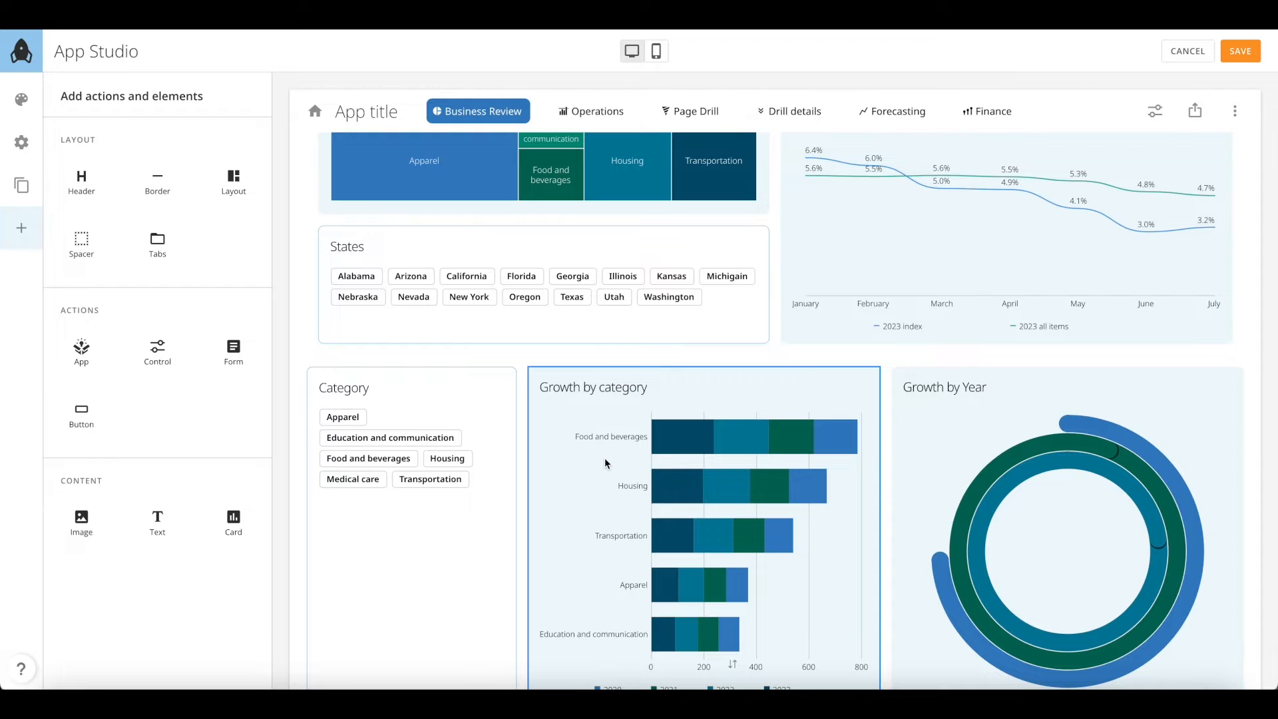
{"action": "left_click_drag", "start_coordinate": [605, 458], "coordinate": [777, 346]}
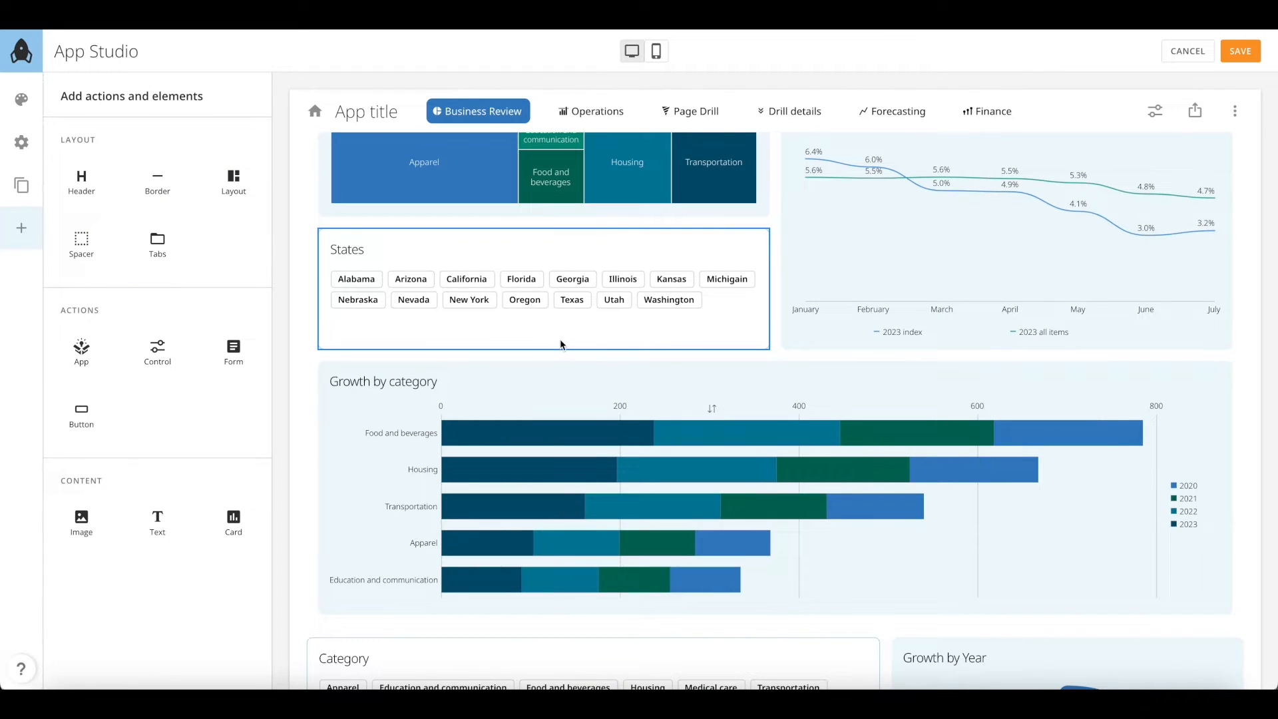
{"action": "left_click_drag", "start_coordinate": [303, 450], "coordinate": [185, 444]}
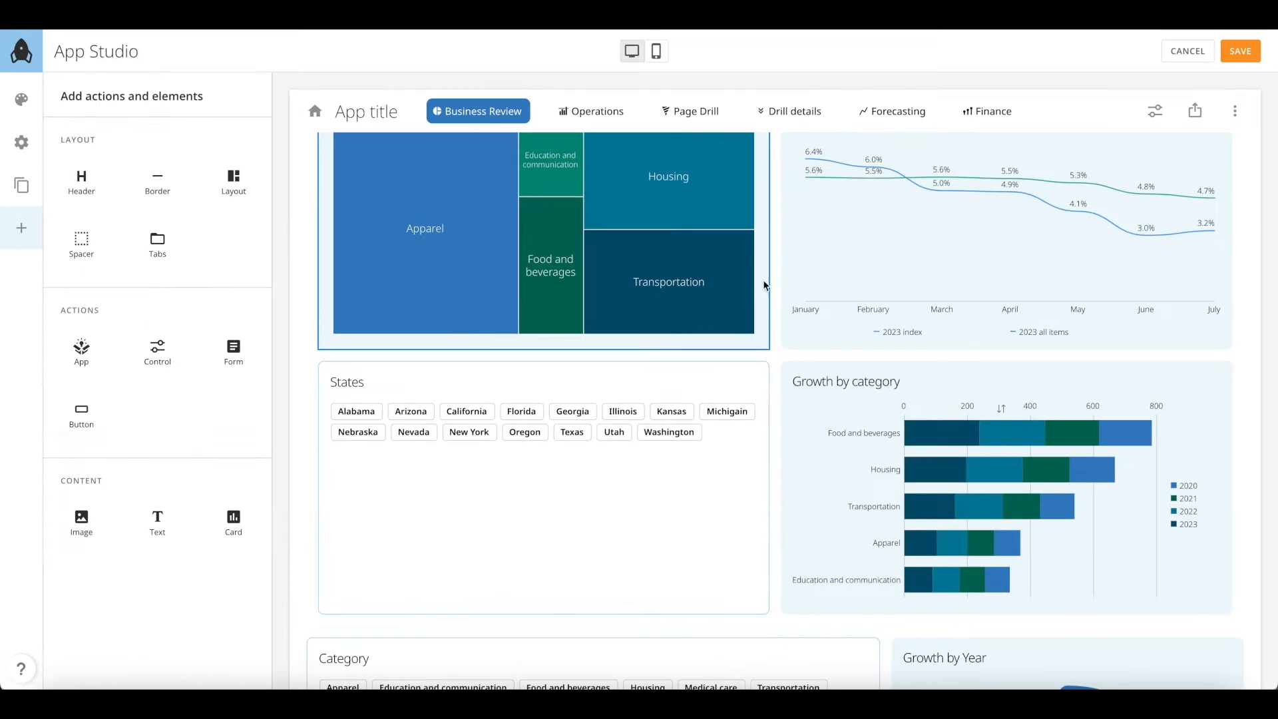
Shrink the treemap, place Growth by Year beside Growth by category, and Yearly growth underneath
{"action": "left_click", "coordinate": [766, 285]}
{"action": "left_click_drag", "start_coordinate": [650, 273], "coordinate": [528, 265]}
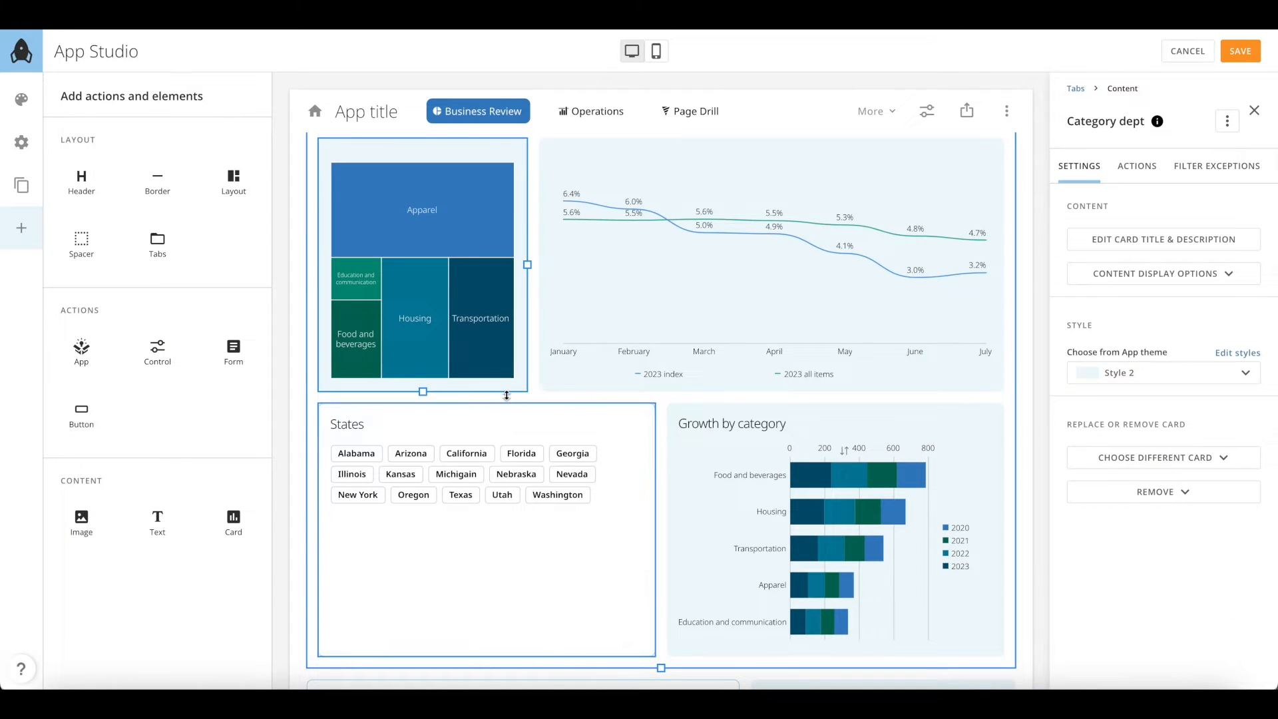
{"action": "left_click_drag", "start_coordinate": [512, 391], "coordinate": [506, 325]}
{"action": "scroll", "coordinate": [571, 443], "scroll_direction": "down", "scroll_amount": 3}
{"action": "left_click_drag", "start_coordinate": [522, 525], "coordinate": [416, 442]}
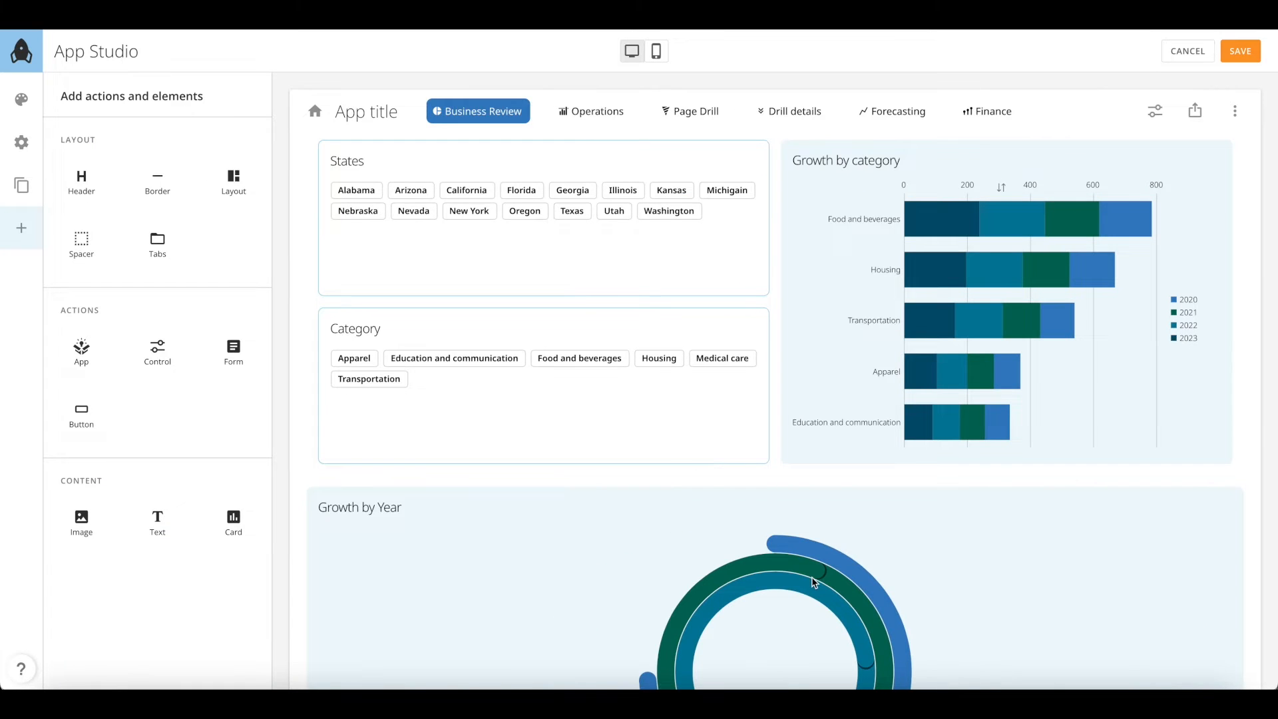
{"action": "left_click_drag", "start_coordinate": [1201, 368], "coordinate": [1202, 367]}
{"action": "left_click_drag", "start_coordinate": [840, 538], "coordinate": [781, 458]}
Narrow the States and Growth by Year cards to rebalance Tab 1's layout
{"action": "left_click", "coordinate": [748, 271]}
{"action": "left_click_drag", "start_coordinate": [653, 218], "coordinate": [516, 220]}
{"action": "left_click", "coordinate": [902, 255]}
{"action": "left_click_drag", "start_coordinate": [840, 271], "coordinate": [786, 275]}
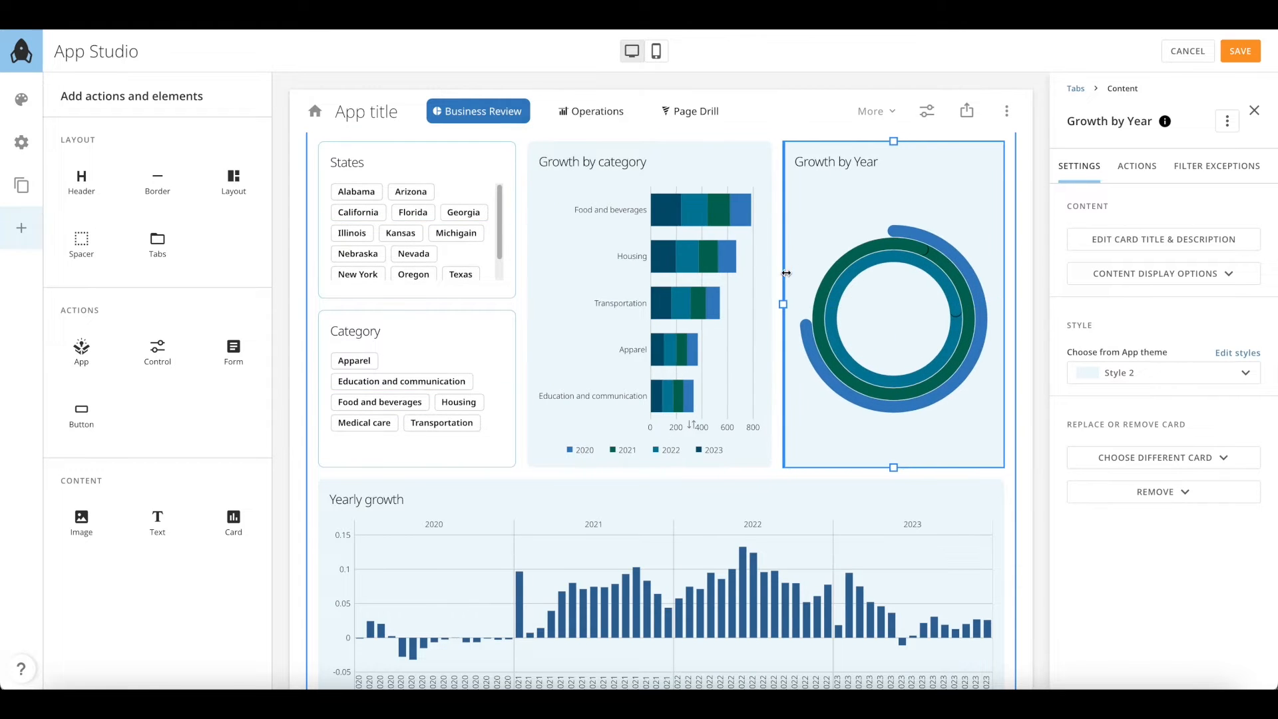
{"action": "scroll", "coordinate": [761, 373], "scroll_direction": "down", "scroll_amount": 5}
{"action": "scroll", "coordinate": [694, 363], "scroll_direction": "up", "scroll_amount": 10}
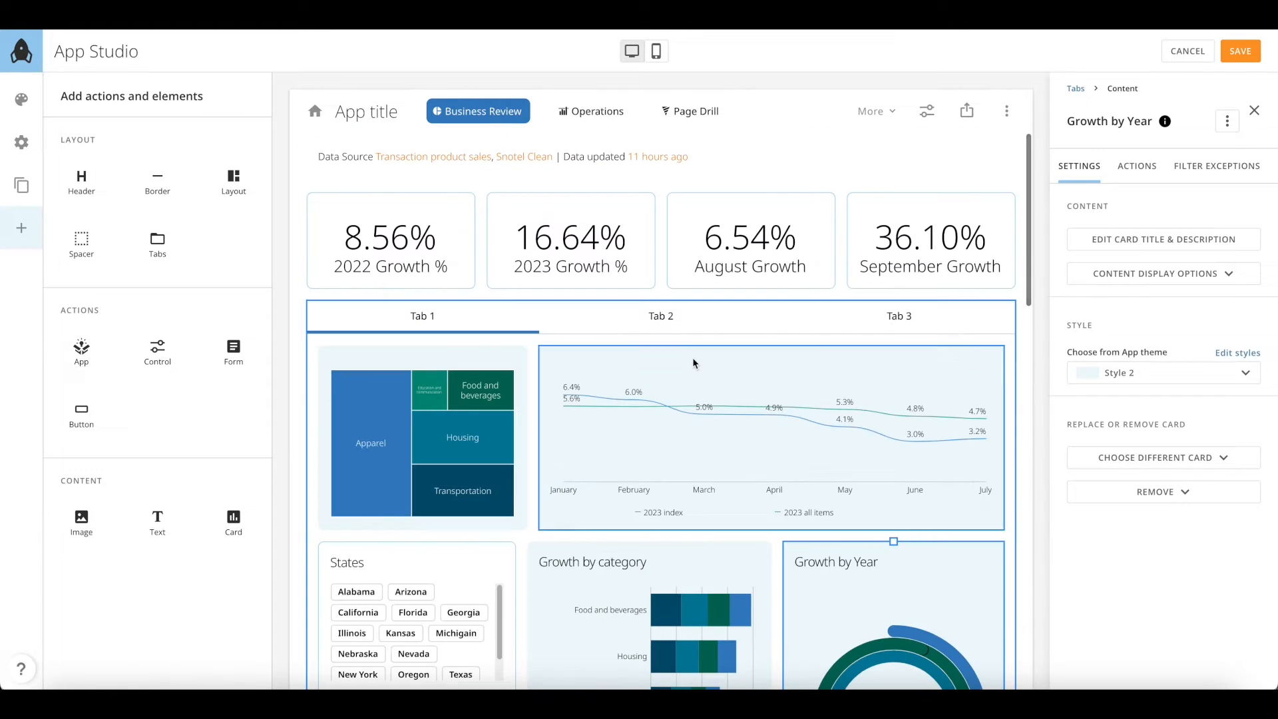
{"action": "left_click", "coordinate": [478, 320]}
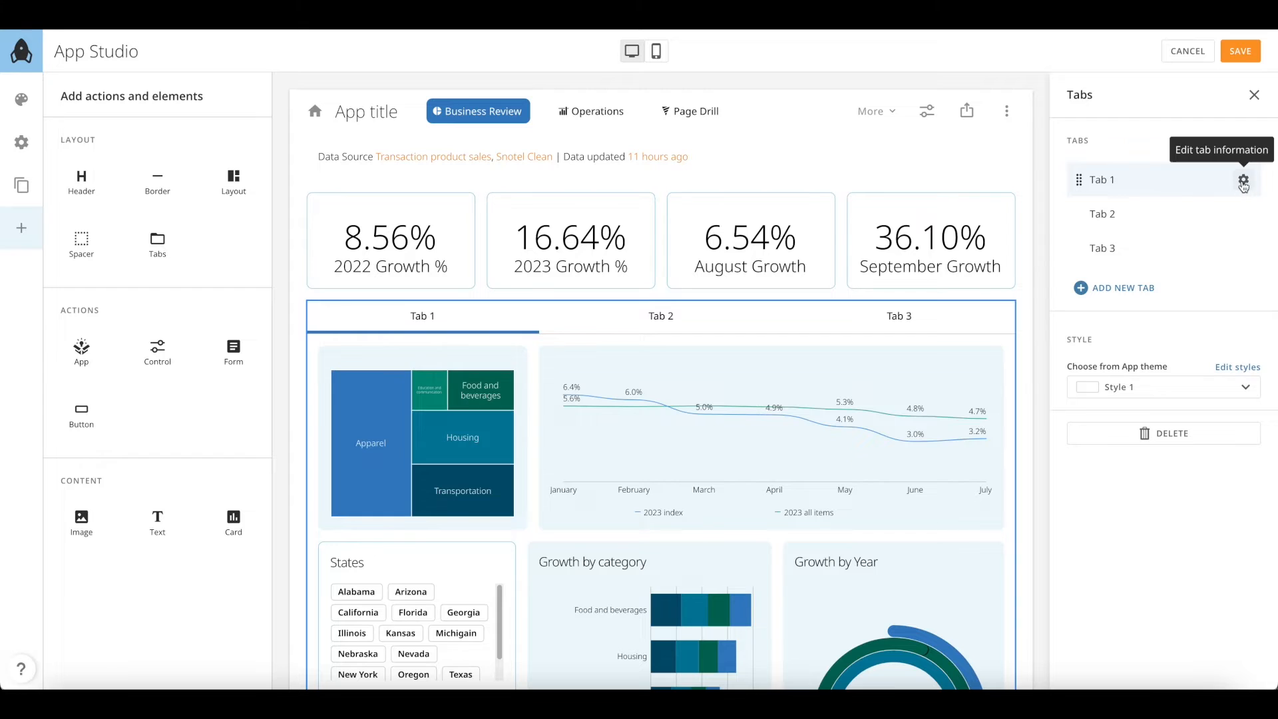
{"action": "left_click", "coordinate": [1243, 181]}
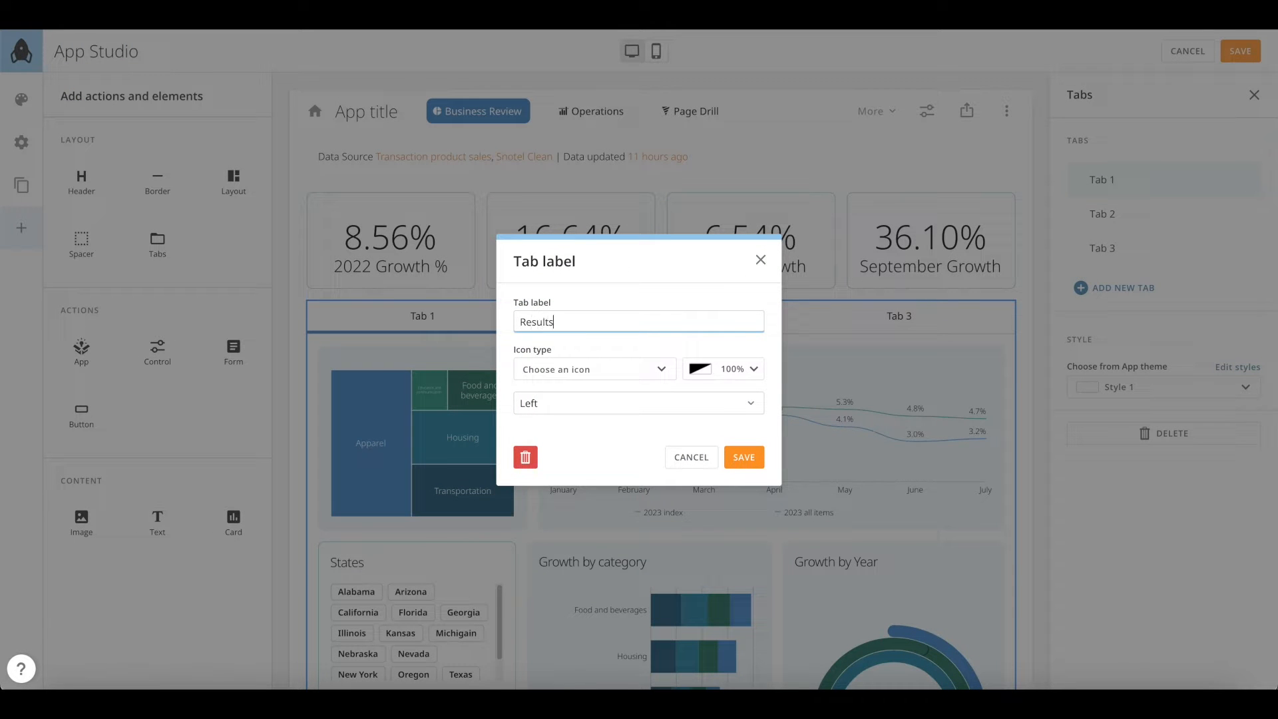
Name the first tab Results with the axis icon
{"action": "left_click", "coordinate": [558, 369]}
{"action": "scroll", "coordinate": [609, 482], "scroll_direction": "down", "scroll_amount": 3}
{"action": "left_click", "coordinate": [603, 478]}
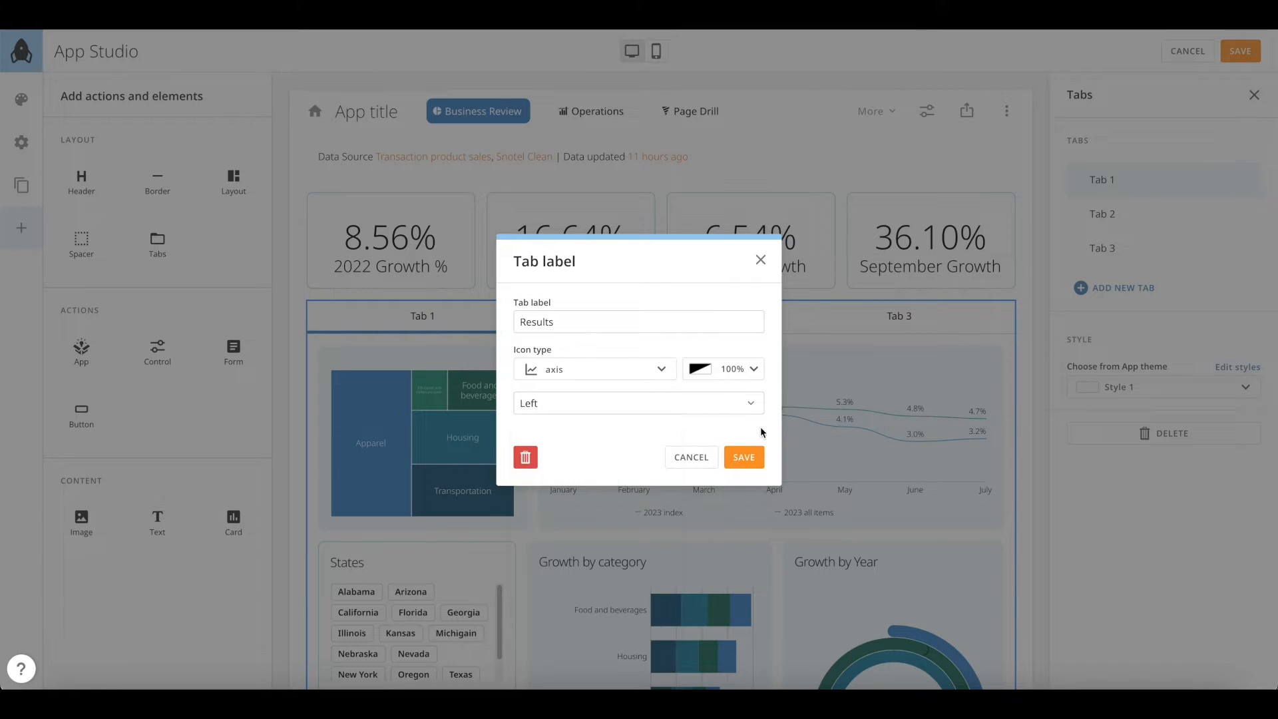
{"action": "left_click", "coordinate": [746, 458]}
Name the second tab Details with a grid icon
{"action": "left_click", "coordinate": [1240, 213]}
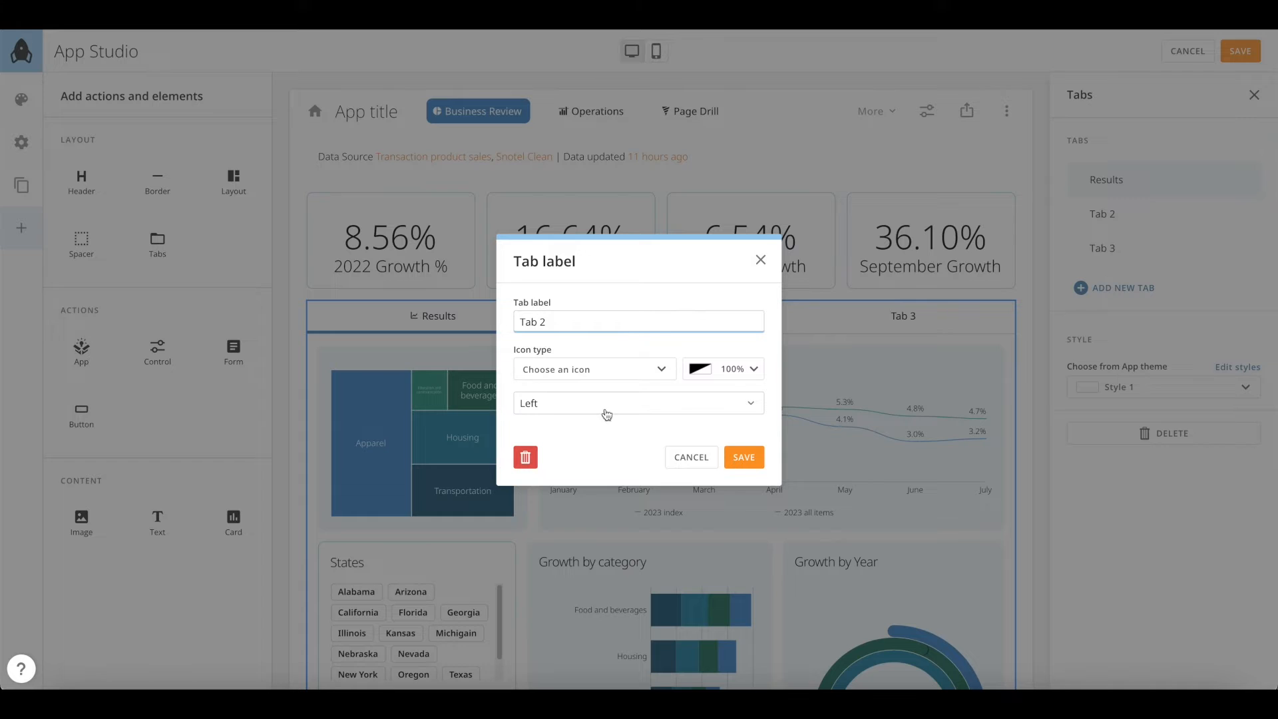
{"action": "left_click", "coordinate": [595, 369]}
{"action": "scroll", "coordinate": [625, 491], "scroll_direction": "down", "scroll_amount": 2}
{"action": "left_click", "coordinate": [625, 490]}
{"action": "left_click", "coordinate": [744, 458]}
Keep the Detail sales card in Details and drag the Notes card into Tab 3
{"action": "left_click", "coordinate": [1191, 214]}
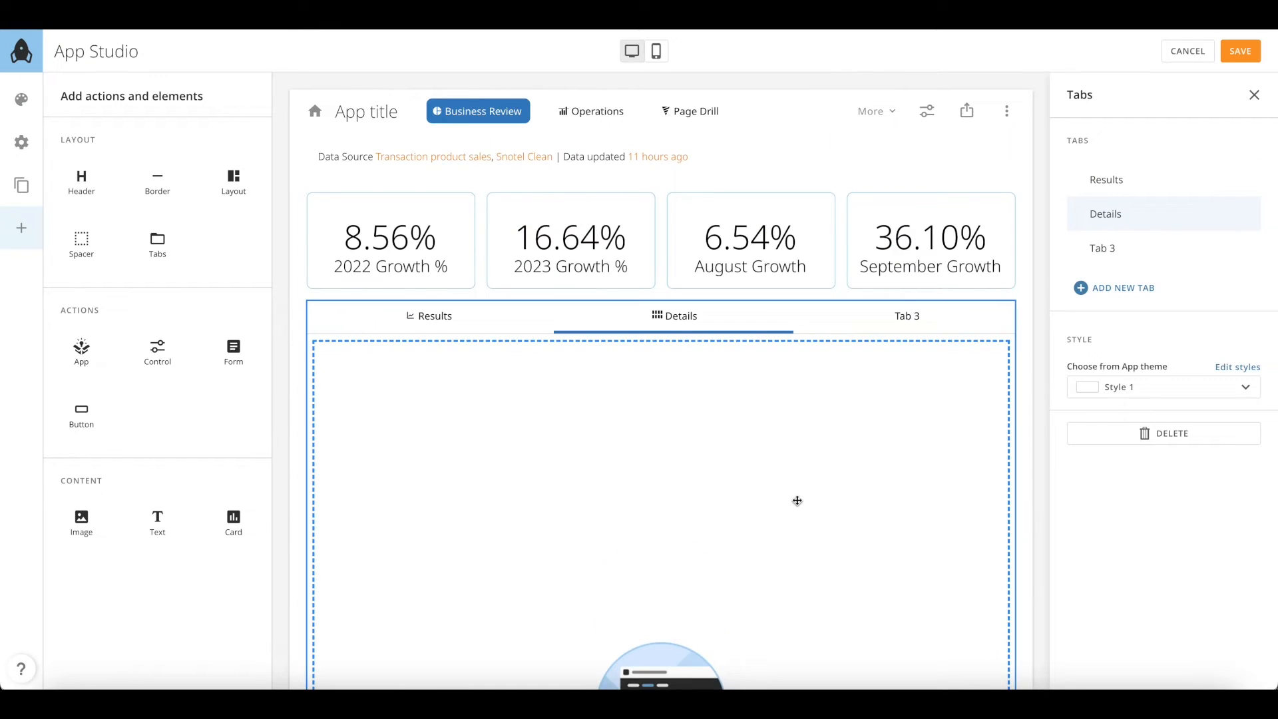
{"action": "scroll", "coordinate": [796, 501], "scroll_direction": "down", "scroll_amount": 1}
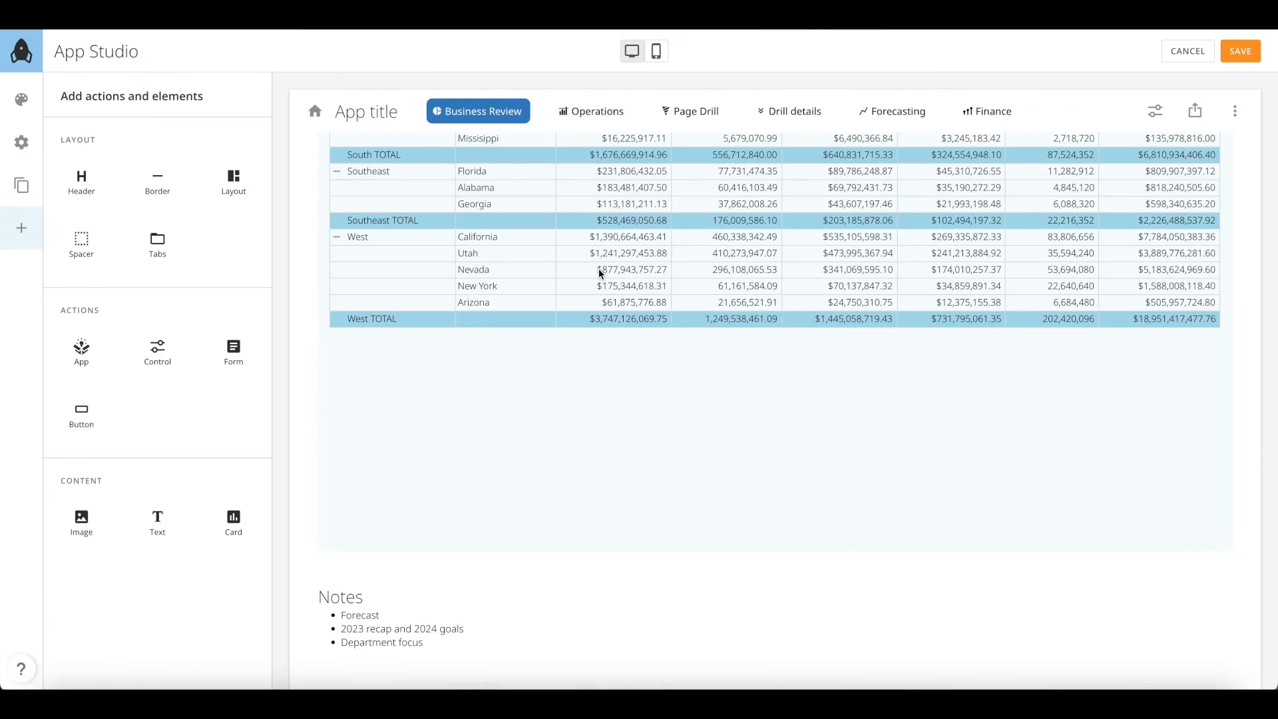
{"action": "scroll", "coordinate": [599, 271], "scroll_direction": "down", "scroll_amount": 3}
{"action": "left_click", "coordinate": [639, 474]}
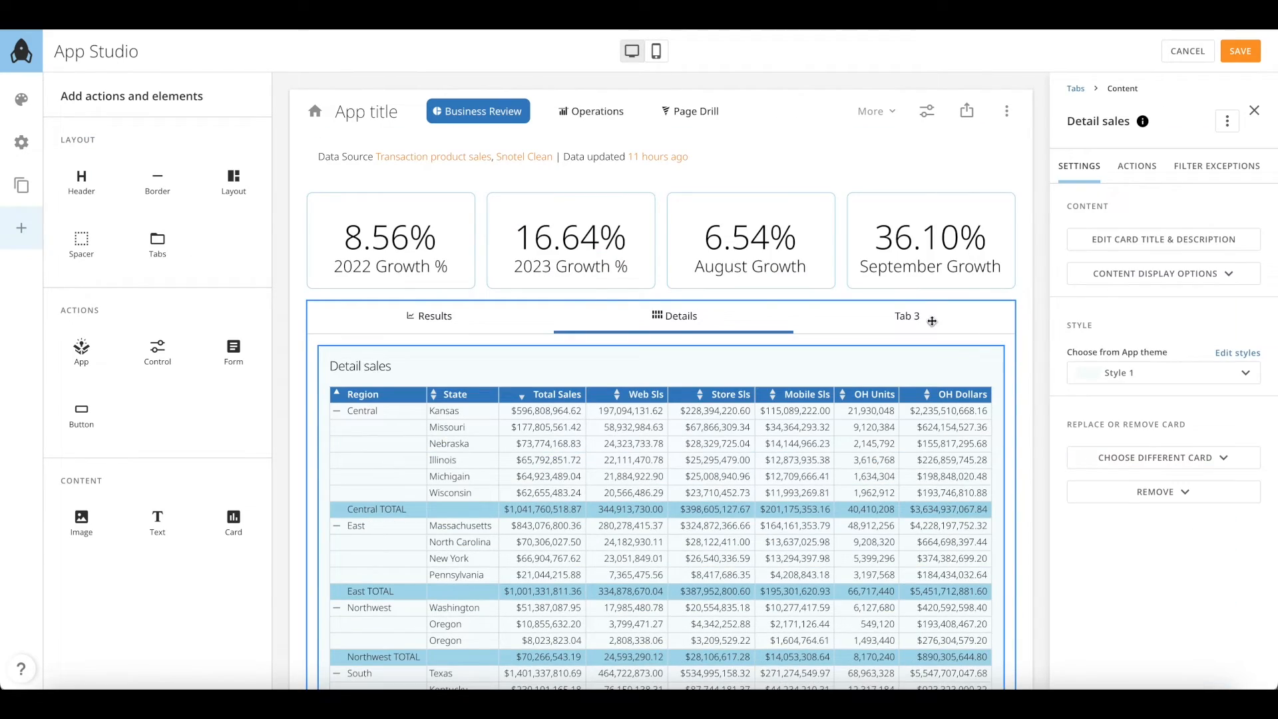
{"action": "left_click", "coordinate": [932, 322]}
{"action": "scroll", "coordinate": [742, 469], "scroll_direction": "down", "scroll_amount": 5}
{"action": "left_click_drag", "start_coordinate": [586, 623], "coordinate": [569, 277]}
{"action": "scroll", "coordinate": [569, 278], "scroll_direction": "up", "scroll_amount": 8}
Switch back to the Results tab and save the layout
{"action": "left_click", "coordinate": [563, 234]}
{"action": "left_click", "coordinate": [1133, 180]}
{"action": "scroll", "coordinate": [730, 303], "scroll_direction": "up", "scroll_amount": 2}
{"action": "scroll", "coordinate": [730, 302], "scroll_direction": "down", "scroll_amount": 6}
{"action": "scroll", "coordinate": [730, 303], "scroll_direction": "up", "scroll_amount": 7}
{"action": "left_click", "coordinate": [1240, 51]}
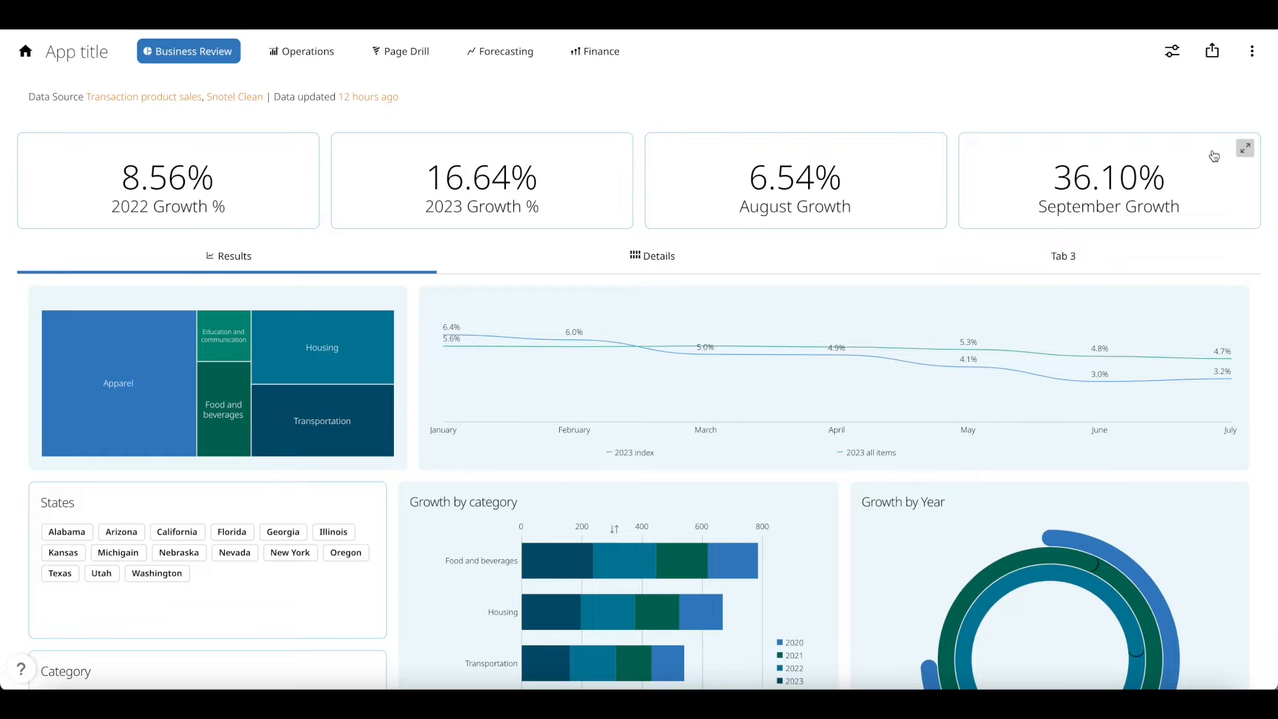
Check the app's details panel, then go back to editing the app
{"action": "left_click", "coordinate": [1252, 51]}
{"action": "left_click", "coordinate": [1254, 100]}
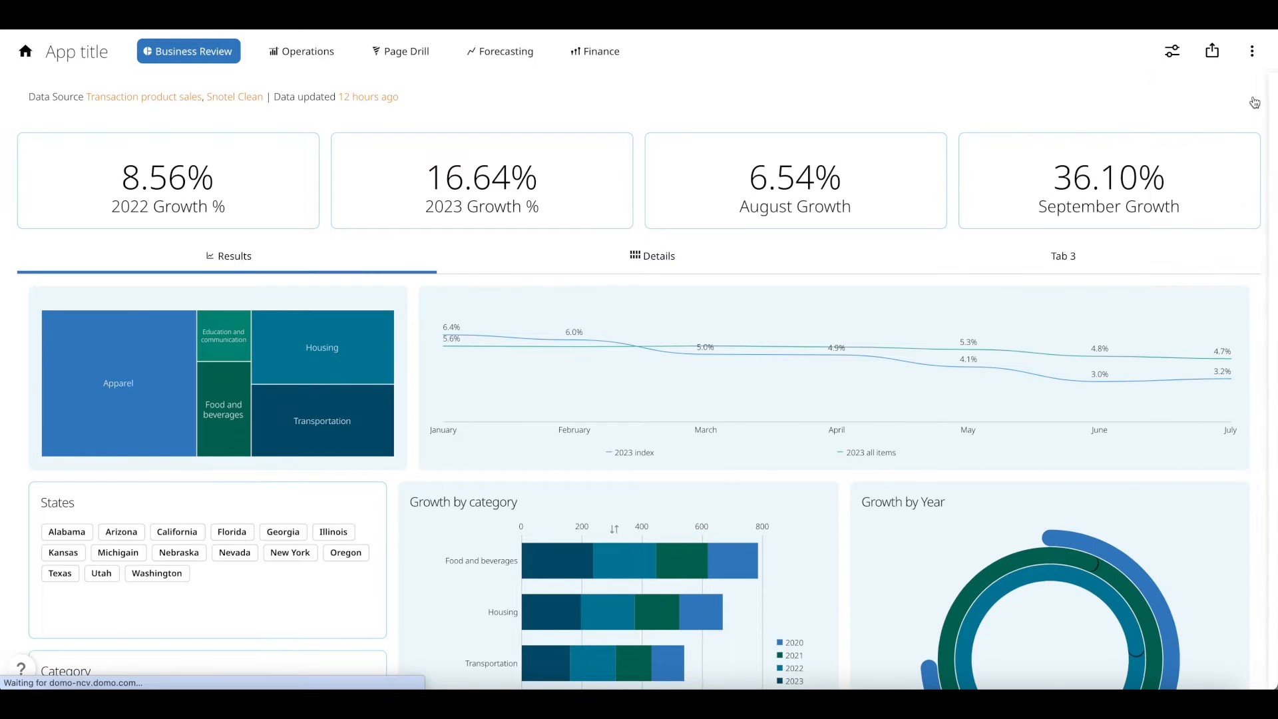
{"action": "left_click", "coordinate": [1254, 101]}
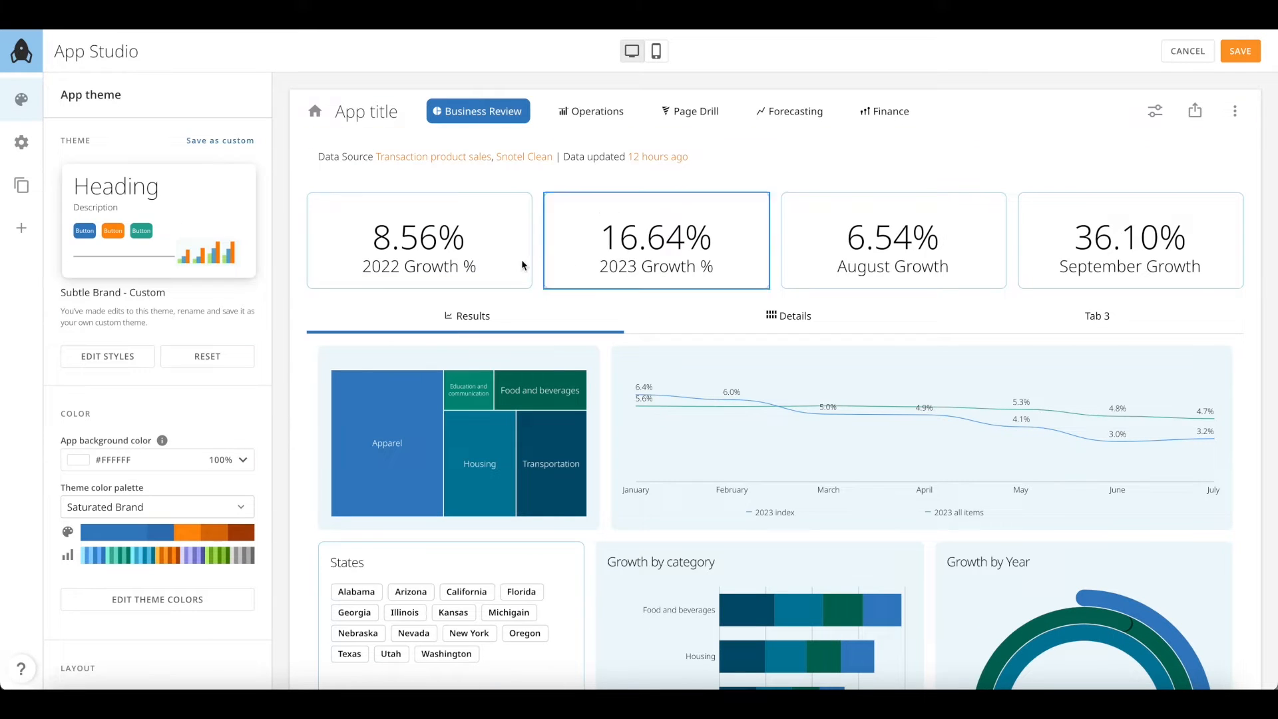
Add a Label button and spacer beside the widened Data Source card, and select the button
{"action": "left_click", "coordinate": [18, 243]}
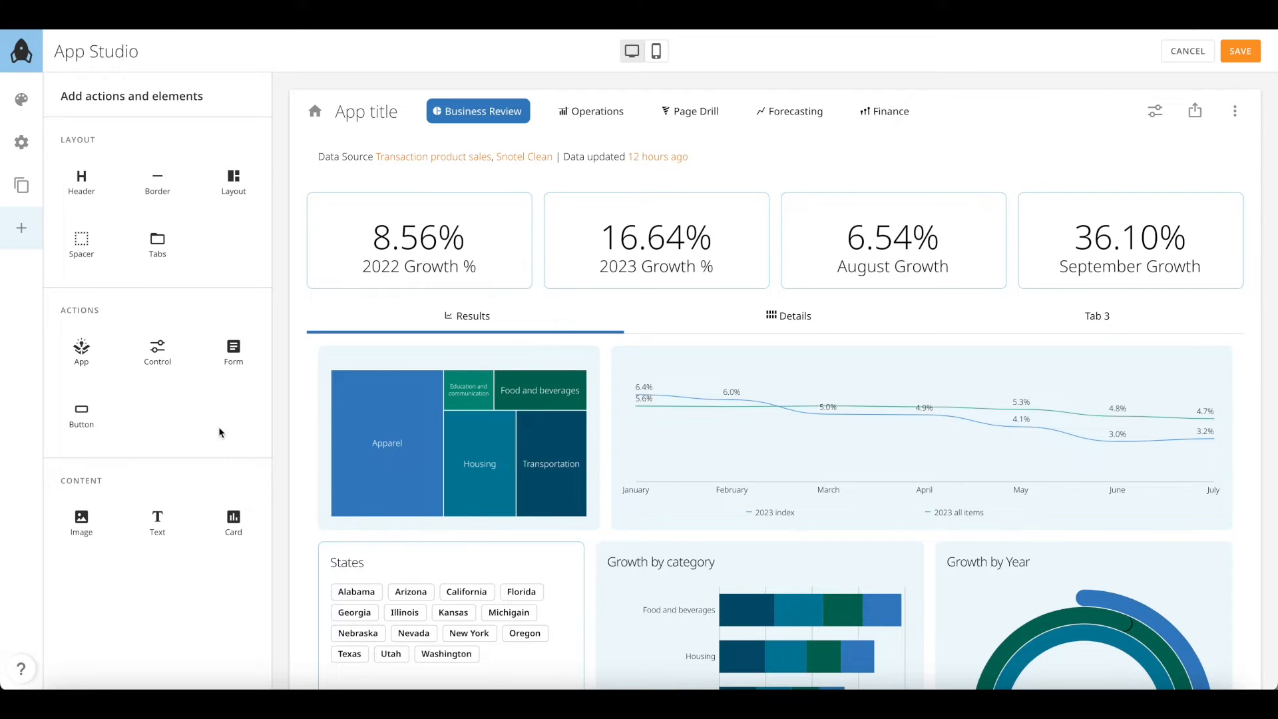
{"action": "left_click_drag", "start_coordinate": [81, 419], "coordinate": [1088, 149]}
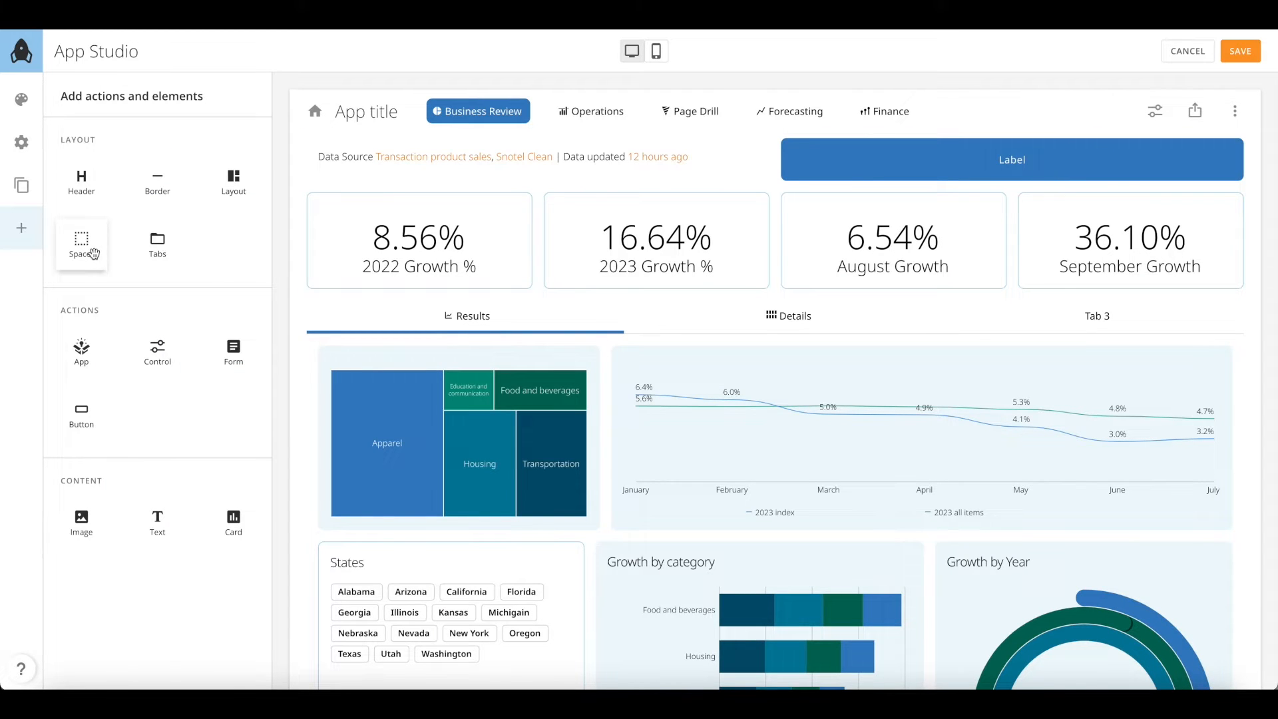
{"action": "left_click_drag", "start_coordinate": [93, 254], "coordinate": [657, 149]}
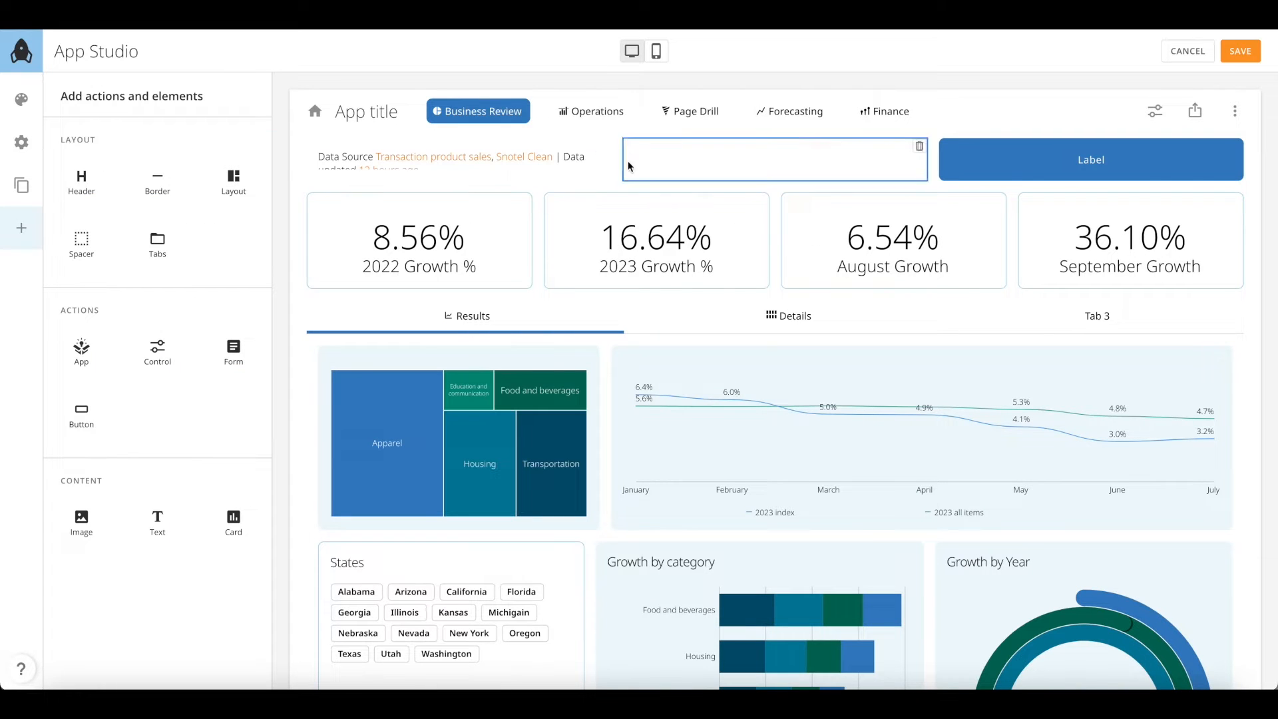
{"action": "left_click", "coordinate": [601, 166]}
{"action": "left_click_drag", "start_coordinate": [535, 158], "coordinate": [702, 154]}
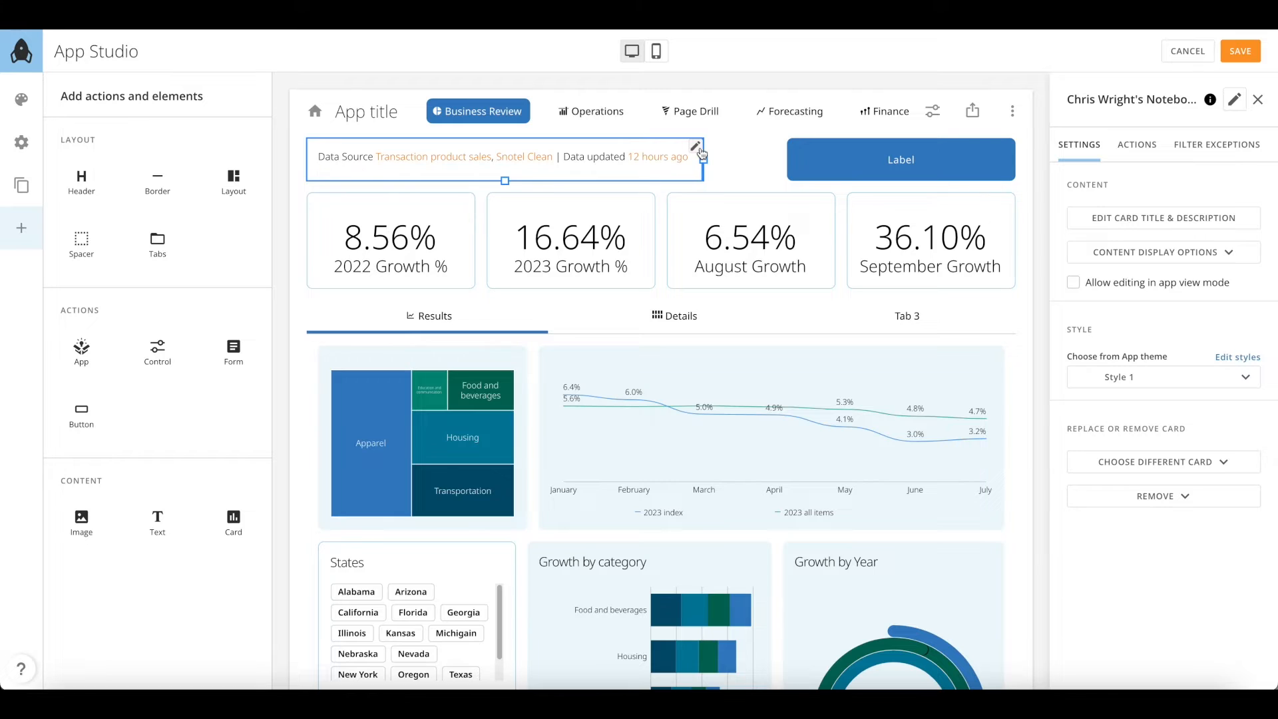
{"action": "left_click", "coordinate": [848, 165]}
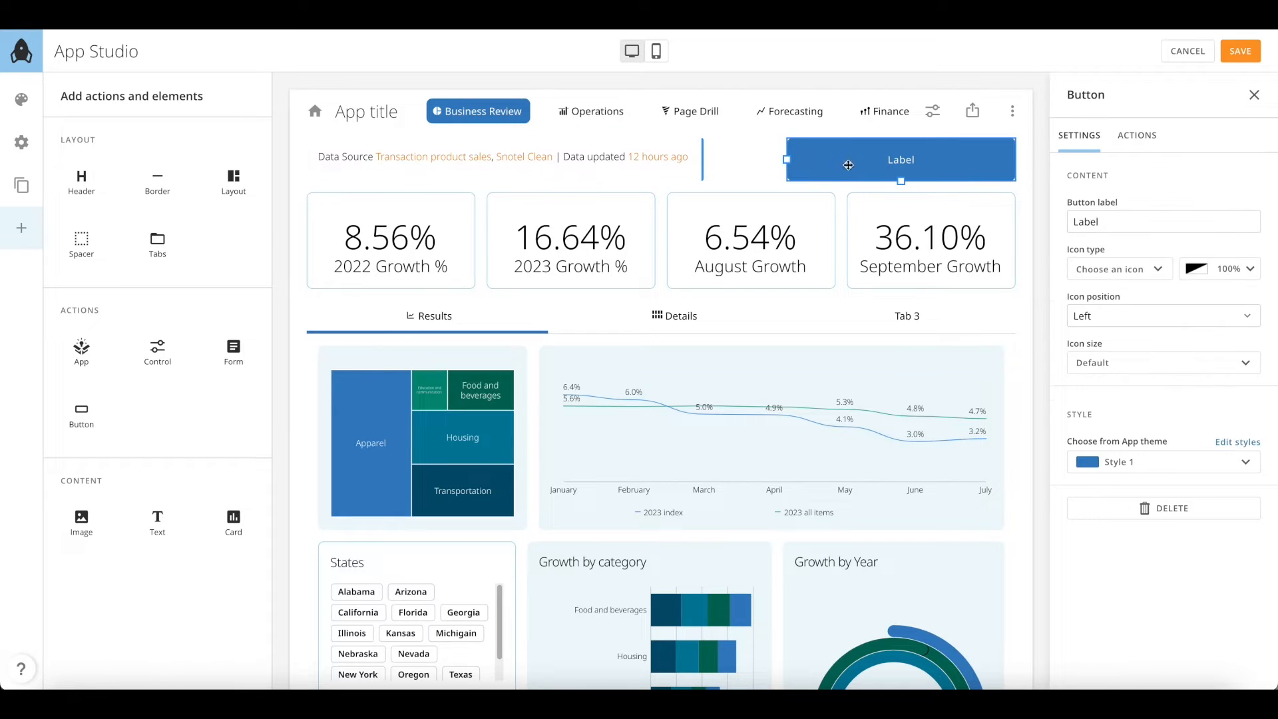
Narrow the Reach button, give it the arrow-up-circle icon, and list its click-action types
{"action": "left_click_drag", "start_coordinate": [788, 165], "coordinate": [899, 158]}
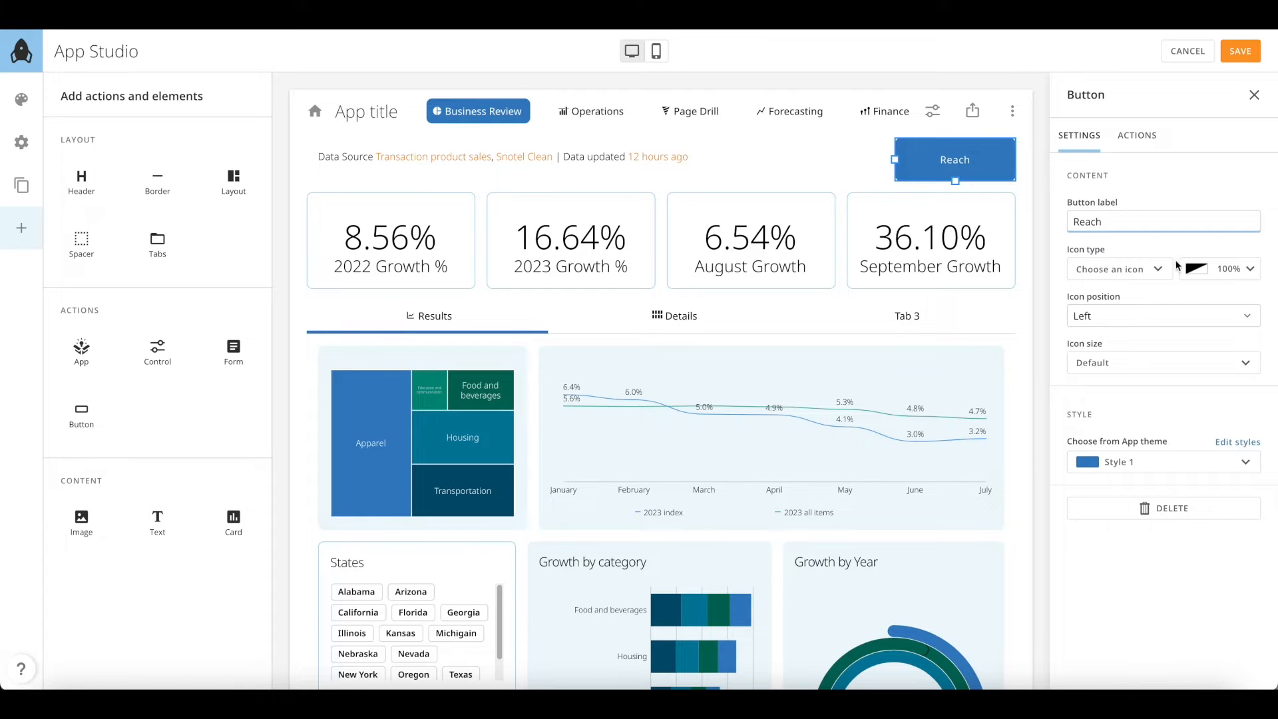
{"action": "left_click", "coordinate": [1131, 269]}
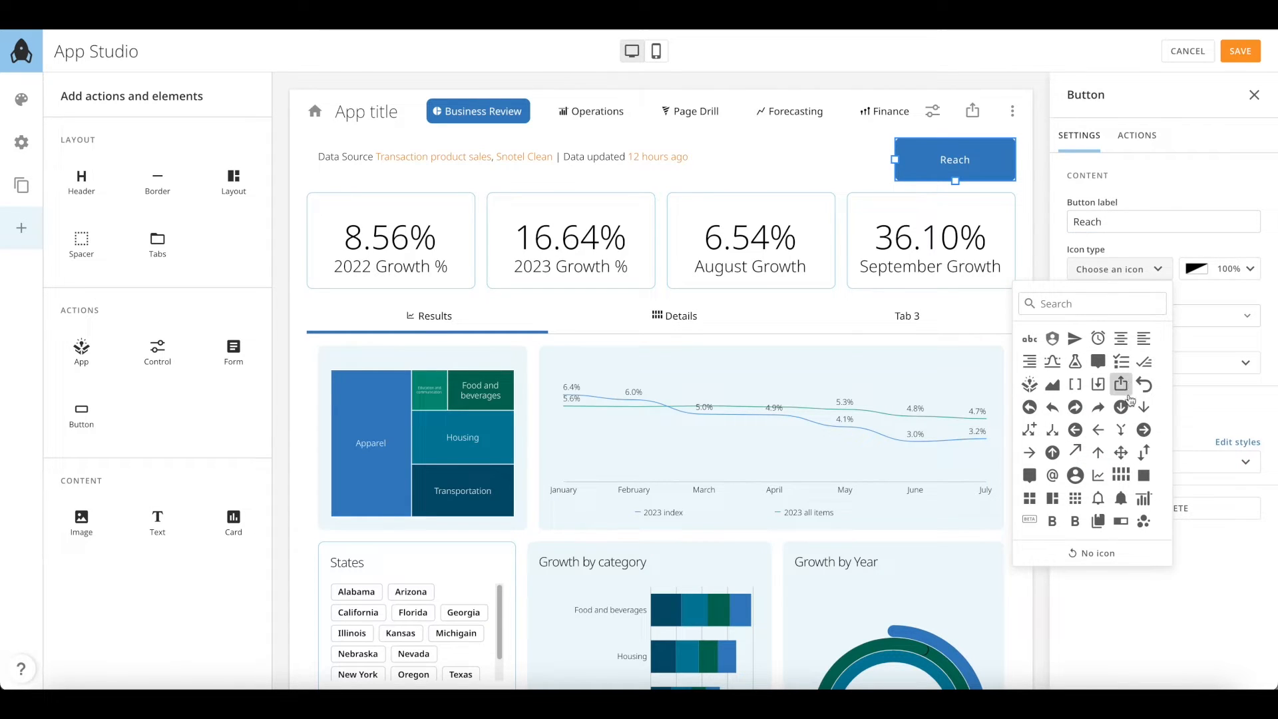
{"action": "scroll", "coordinate": [1127, 406], "scroll_direction": "down", "scroll_amount": 2}
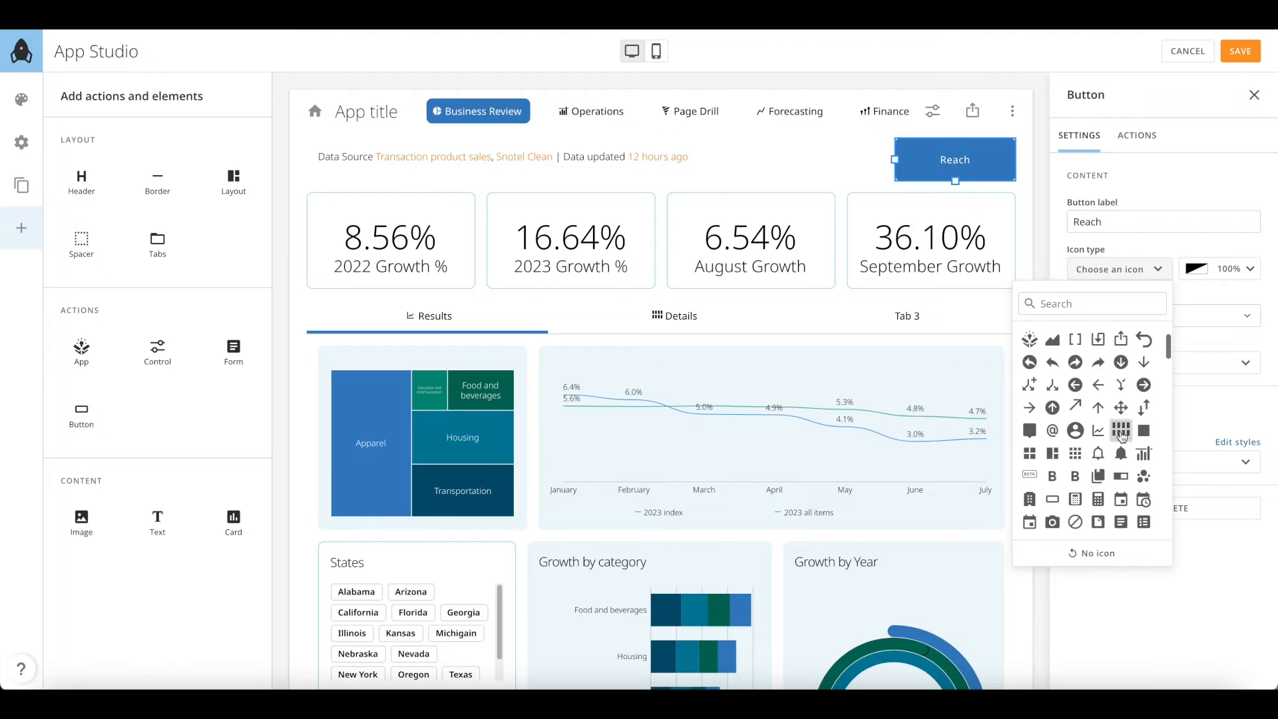
{"action": "left_click", "coordinate": [1053, 408]}
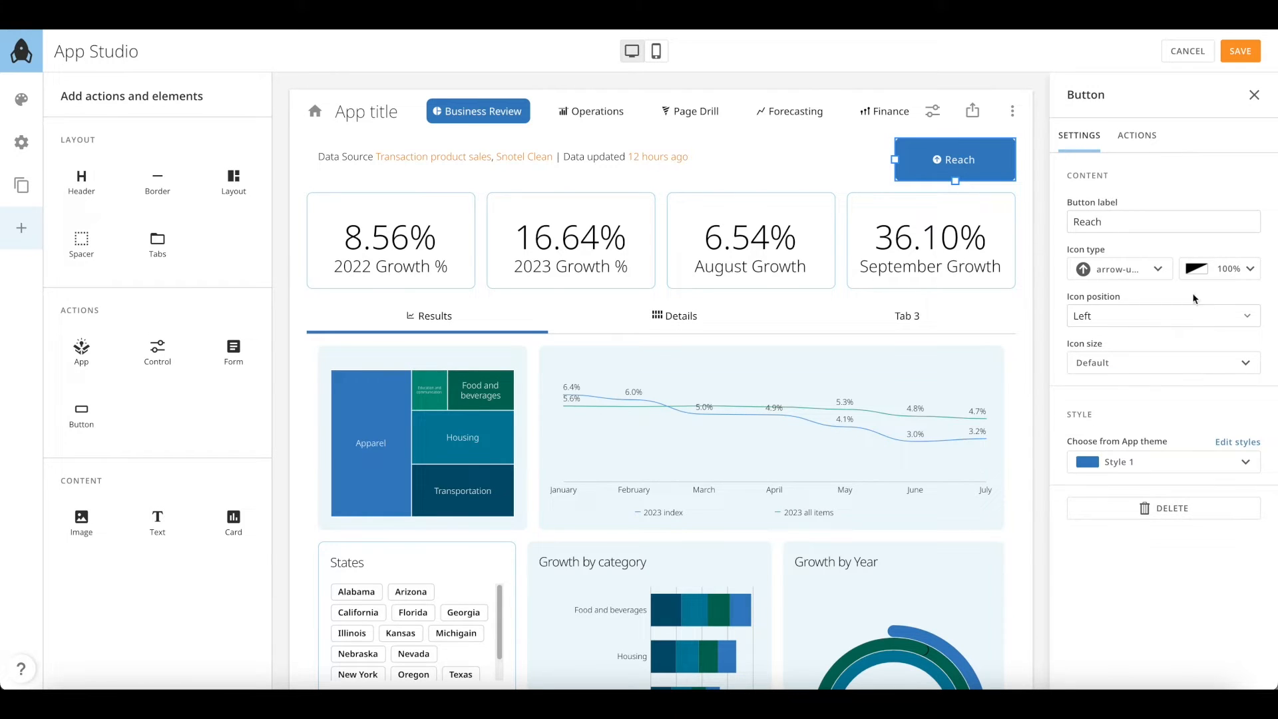
{"action": "left_click", "coordinate": [1138, 144]}
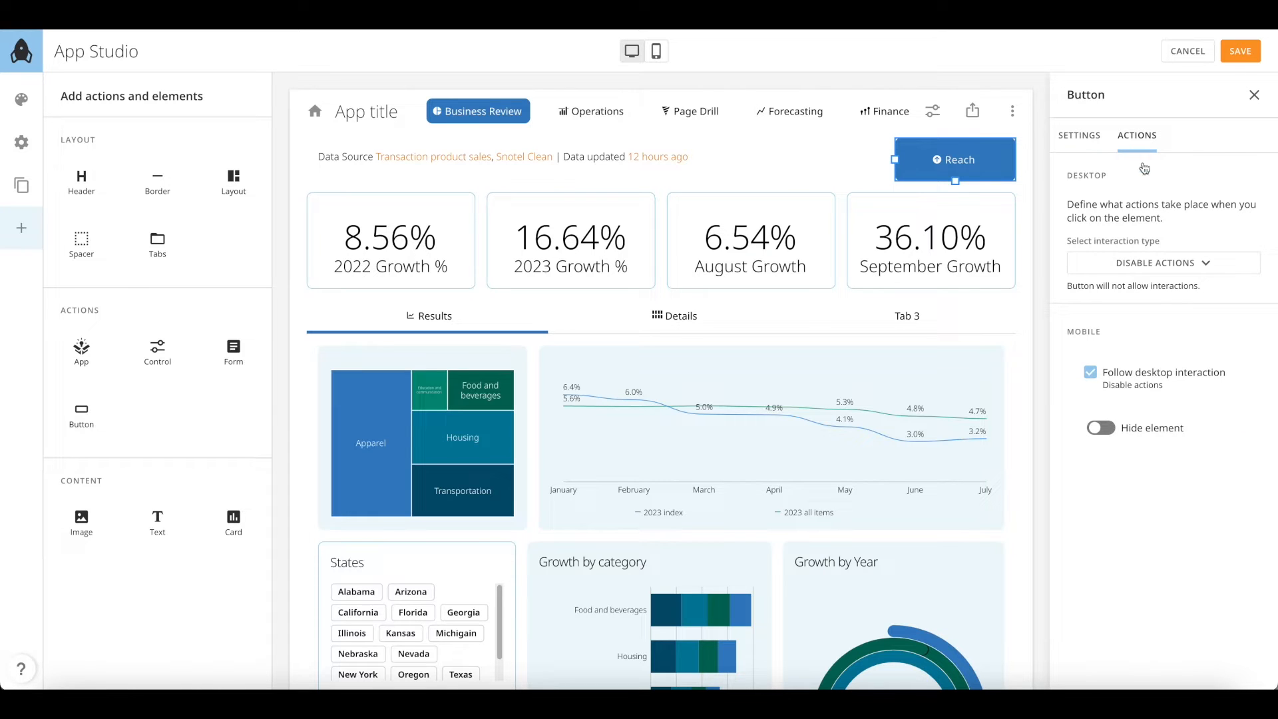
{"action": "left_click", "coordinate": [1169, 264]}
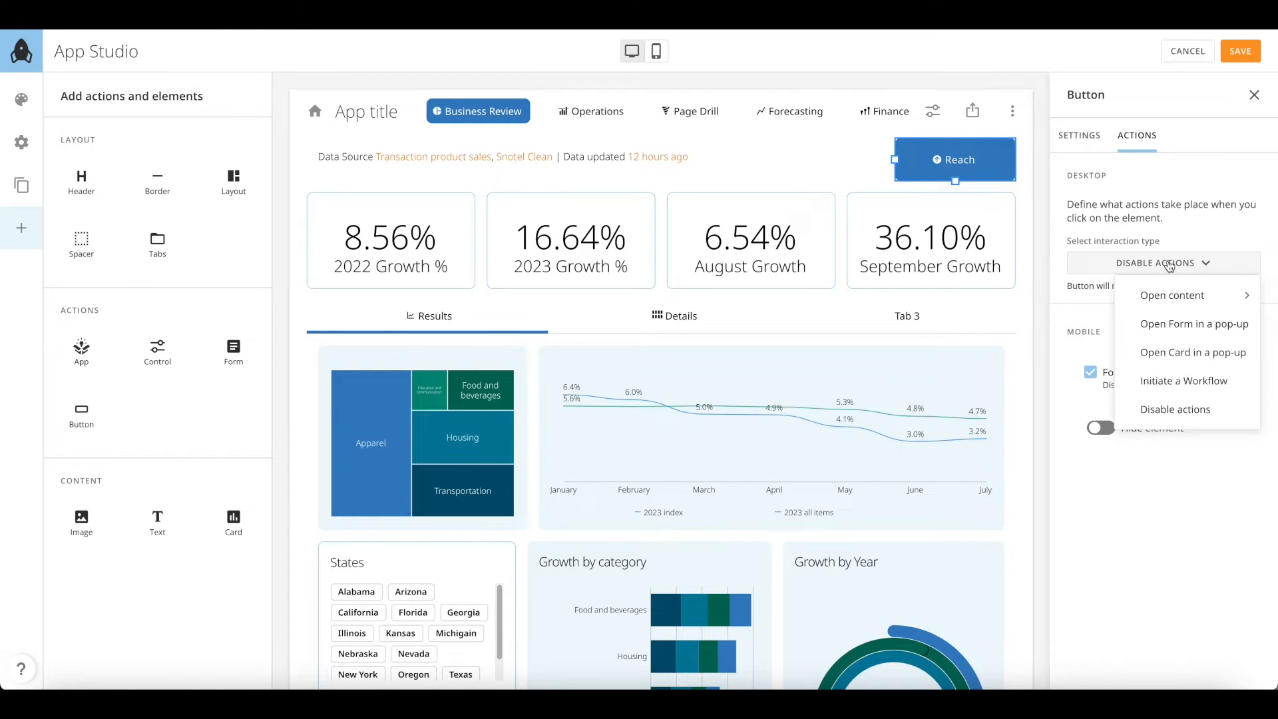
Make the button open the Reach via Mediums card in a pop-up
{"action": "left_click", "coordinate": [1187, 352]}
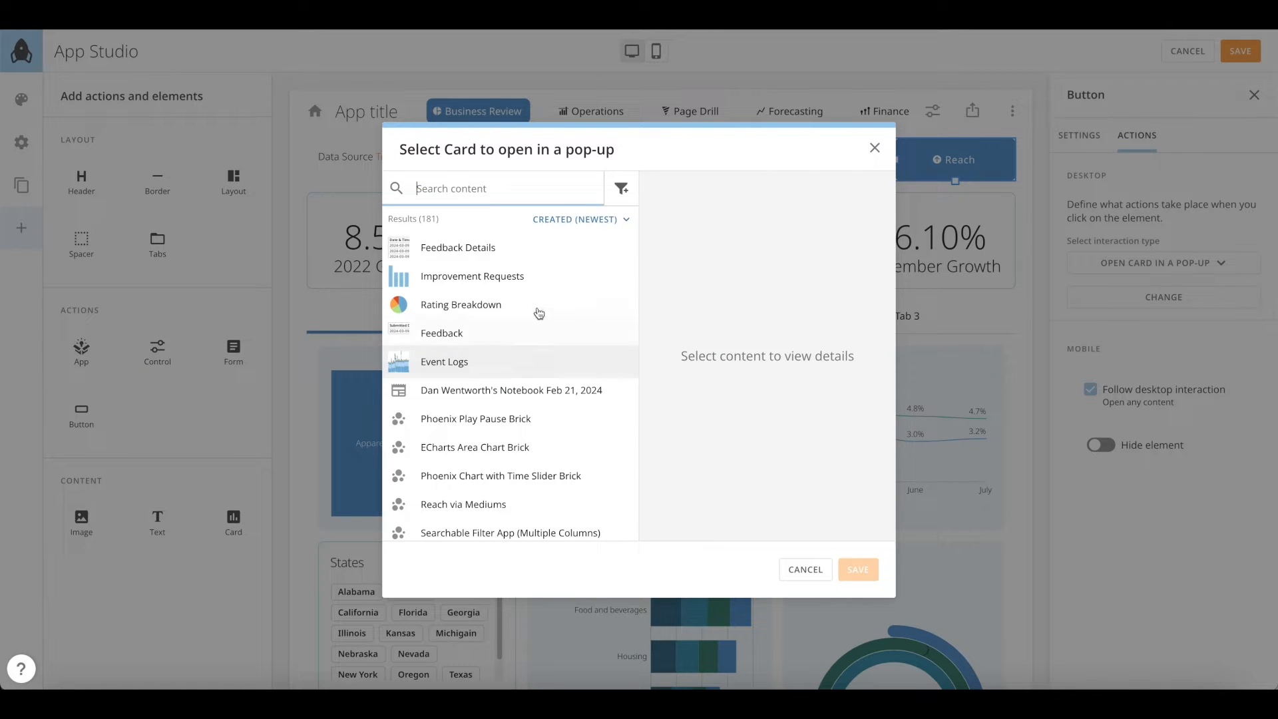
{"action": "type", "text": "reach"}
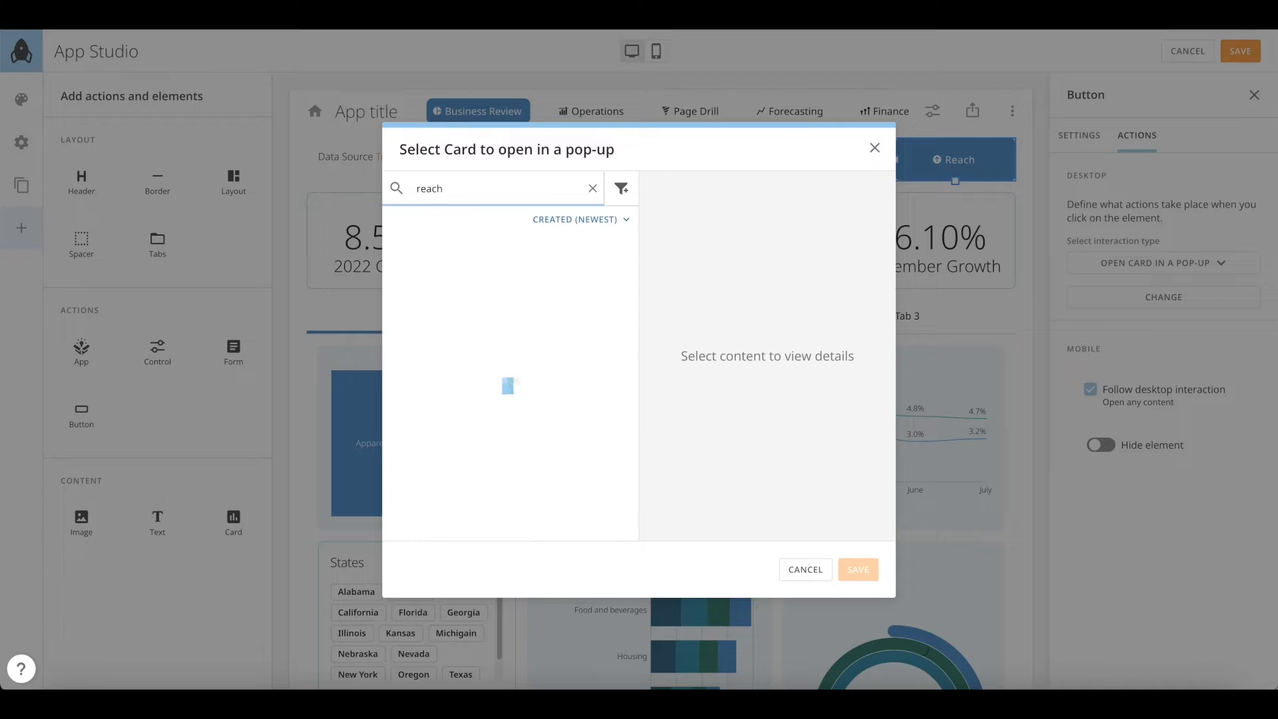
{"action": "left_click", "coordinate": [442, 247]}
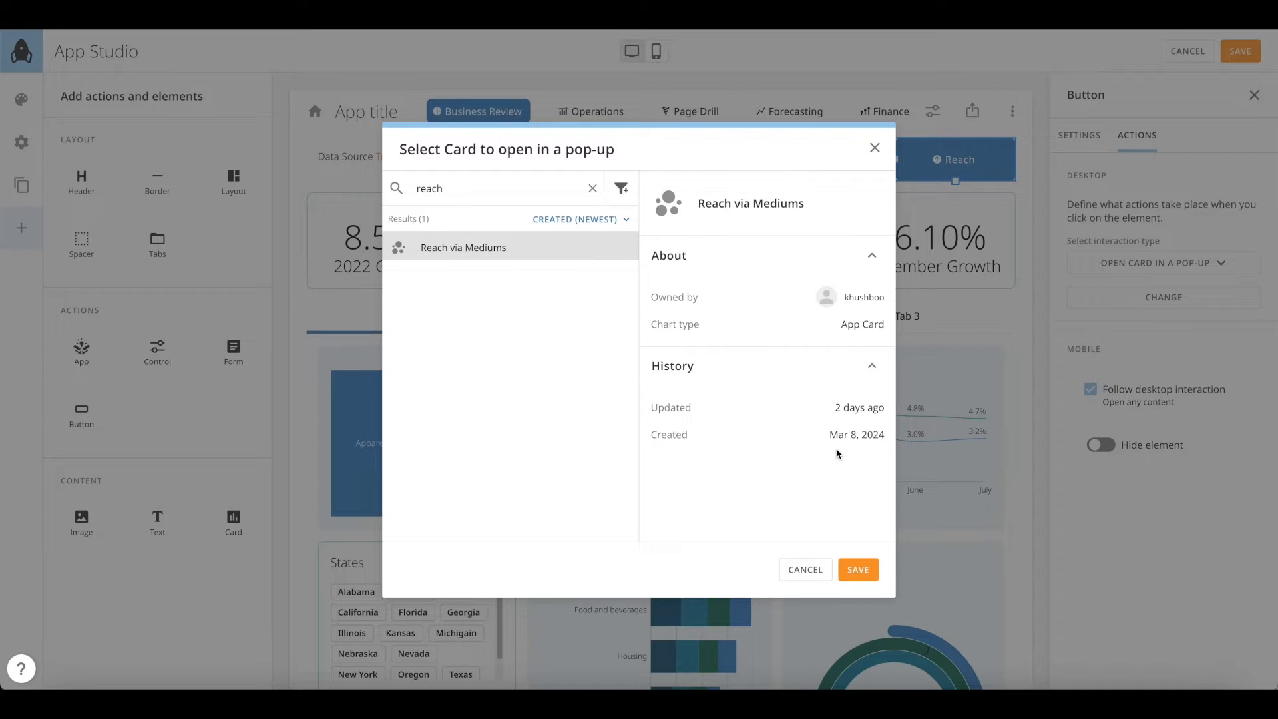
{"action": "left_click", "coordinate": [865, 569]}
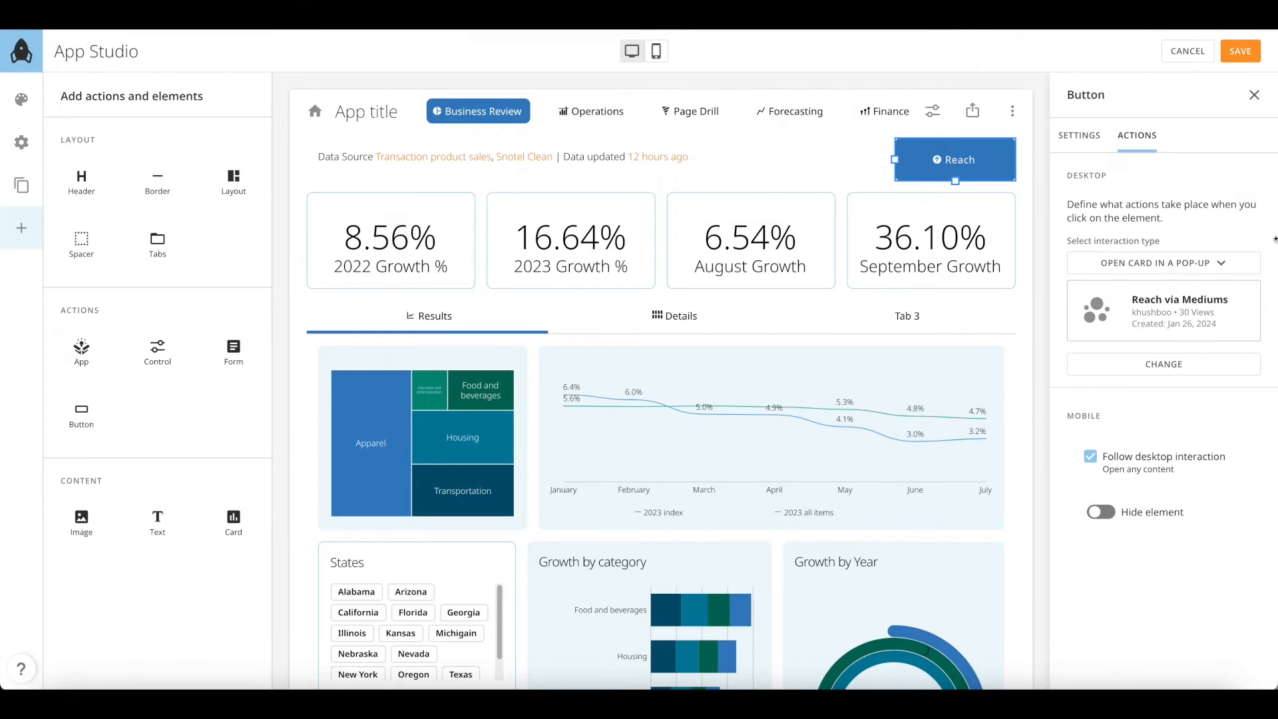
Set the button's icon size to Medium and save the layout
{"action": "left_click", "coordinate": [1081, 139]}
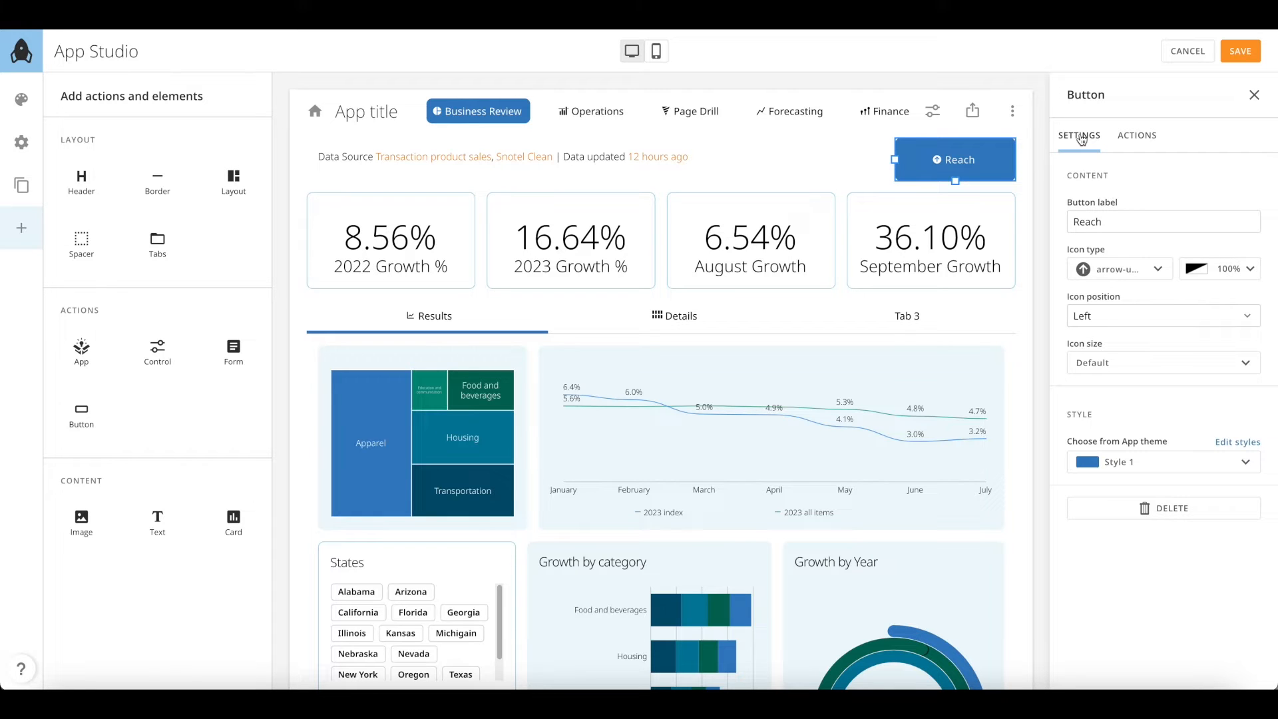
{"action": "left_click", "coordinate": [1131, 363]}
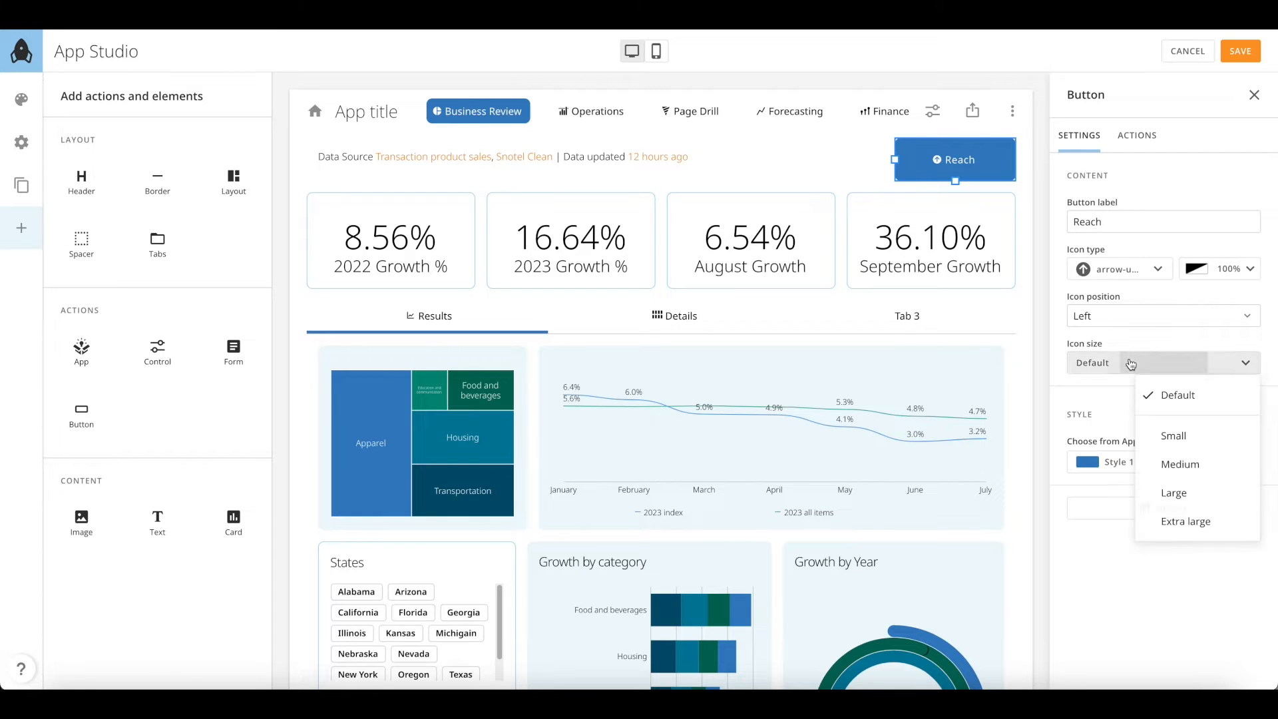
{"action": "left_click", "coordinate": [1180, 463]}
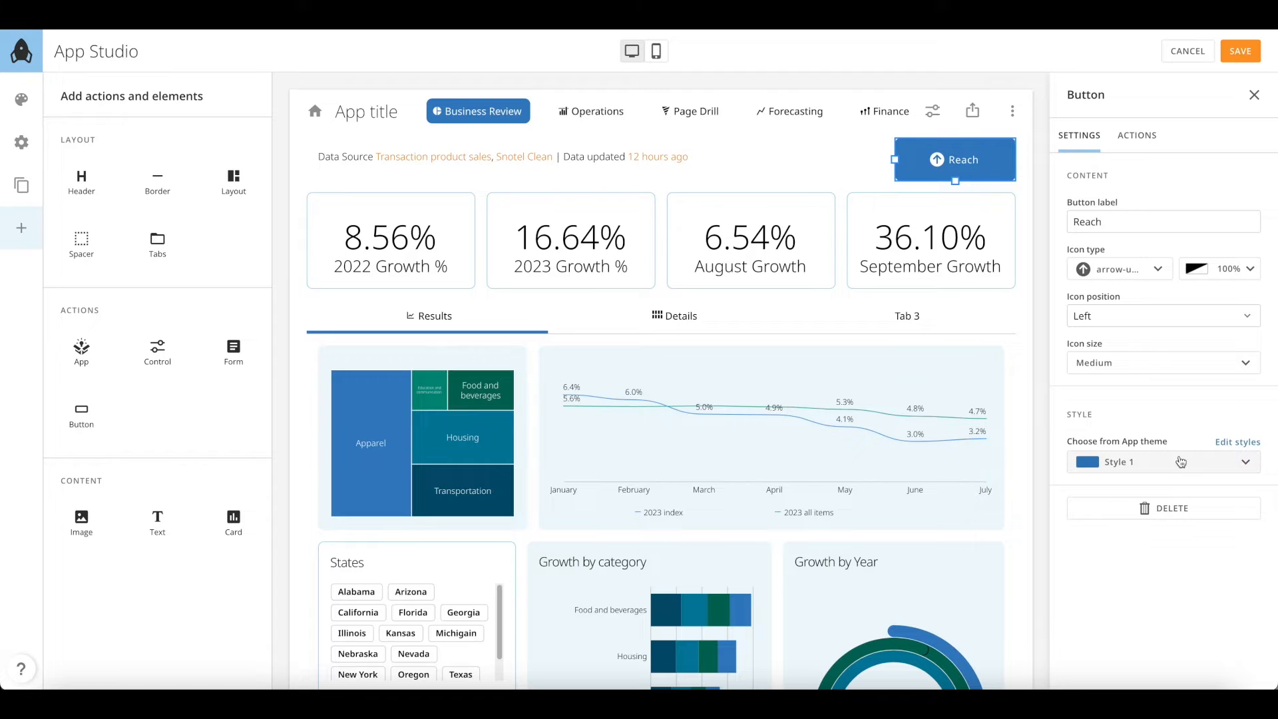
{"action": "left_click", "coordinate": [1235, 60]}
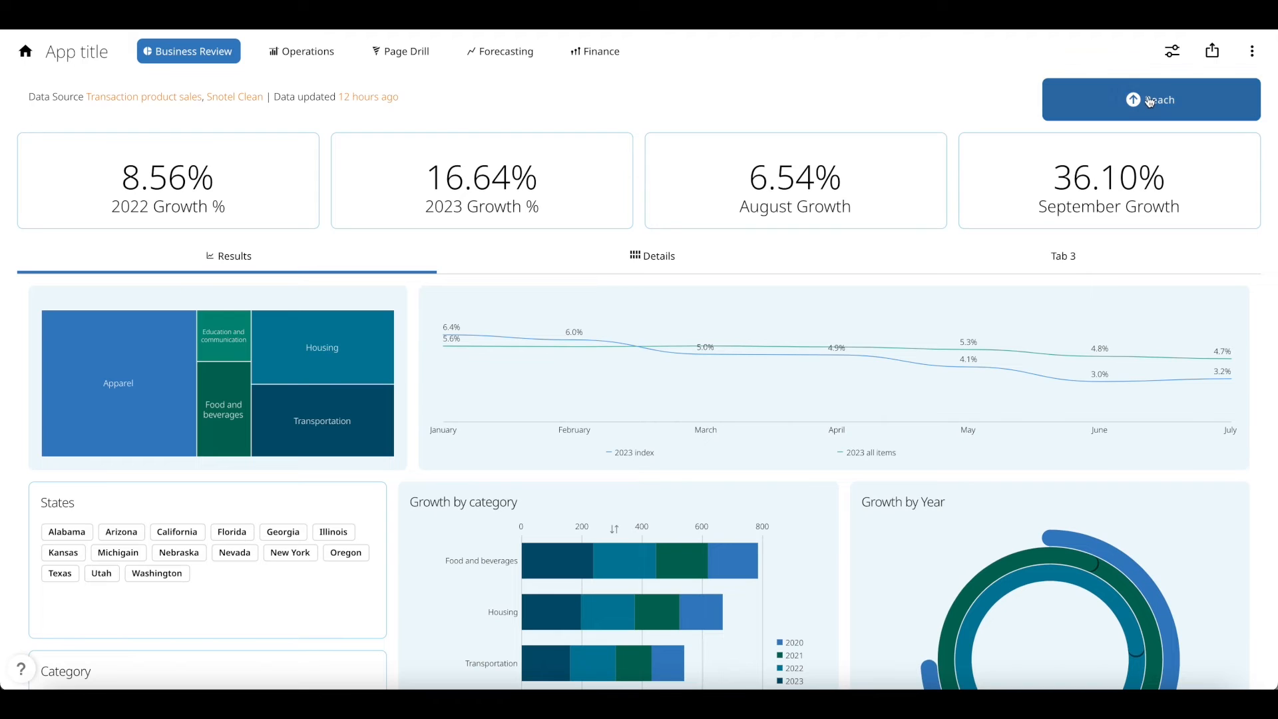
Test that Reach pops up the Reach via Mediums chart, then close it and the details panel
{"action": "left_click", "coordinate": [1147, 101]}
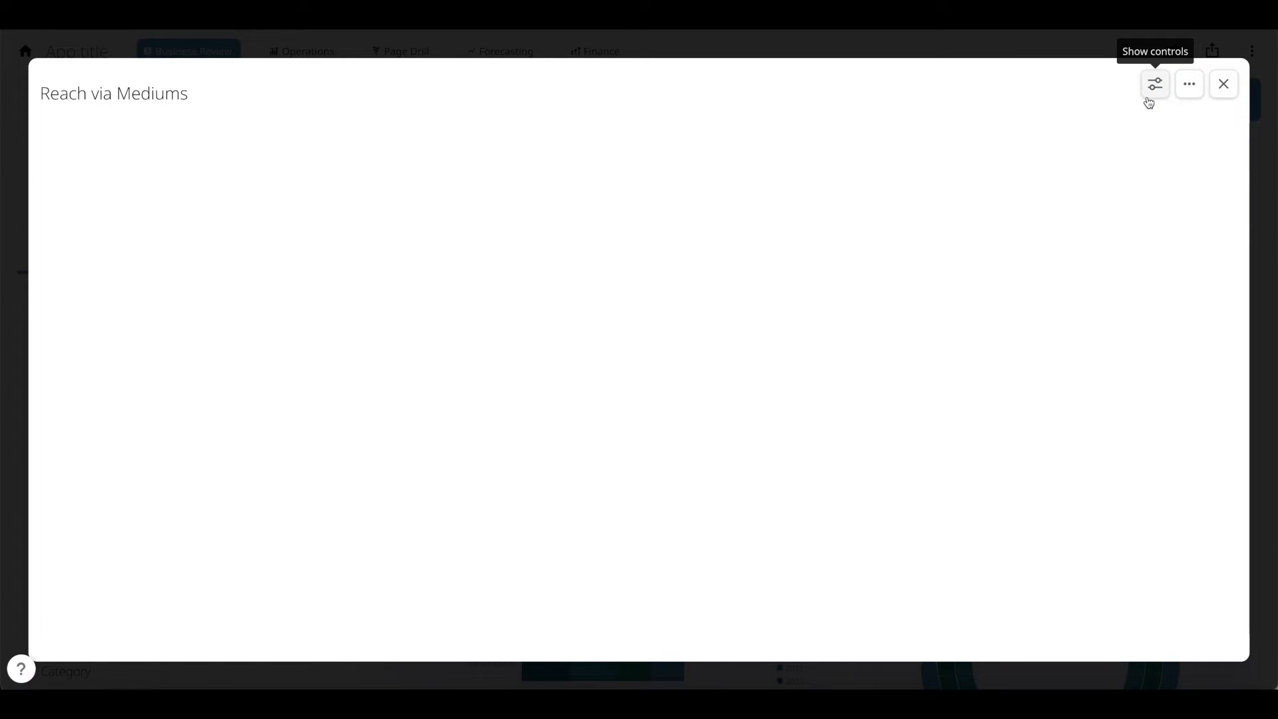
{"action": "left_click", "coordinate": [1228, 88]}
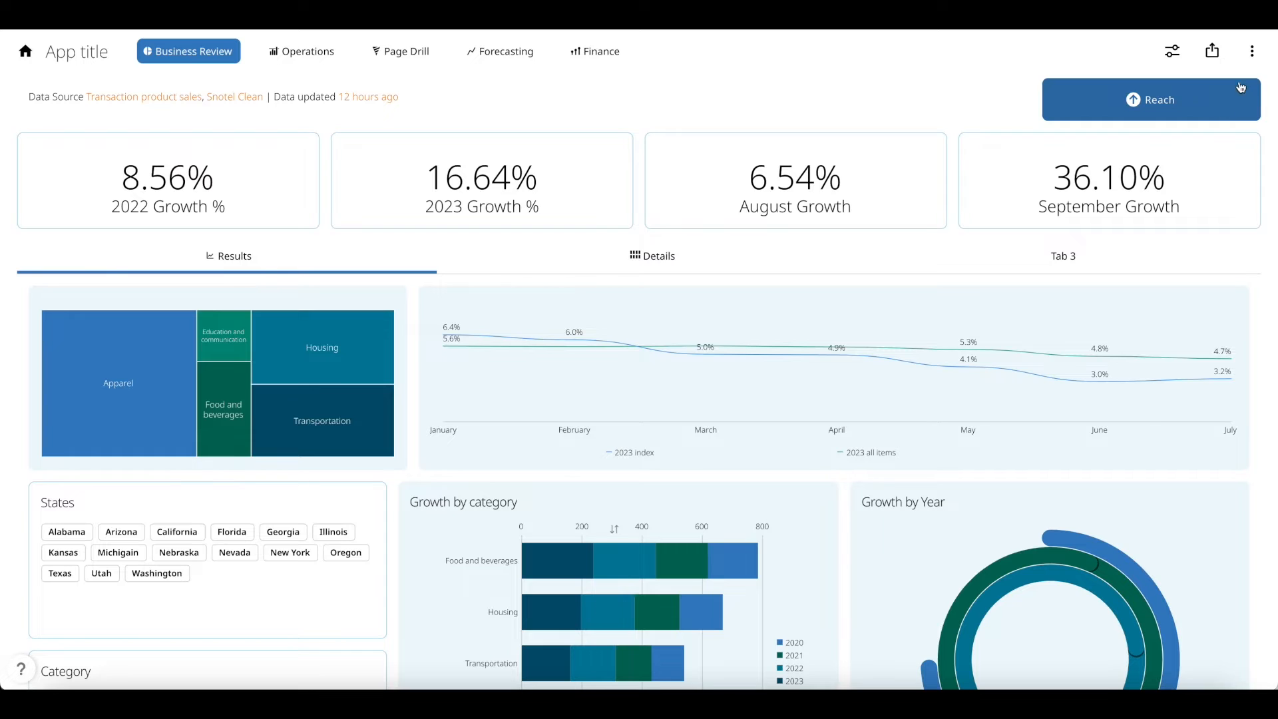
{"action": "left_click", "coordinate": [1252, 51]}
{"action": "left_click", "coordinate": [1255, 99]}
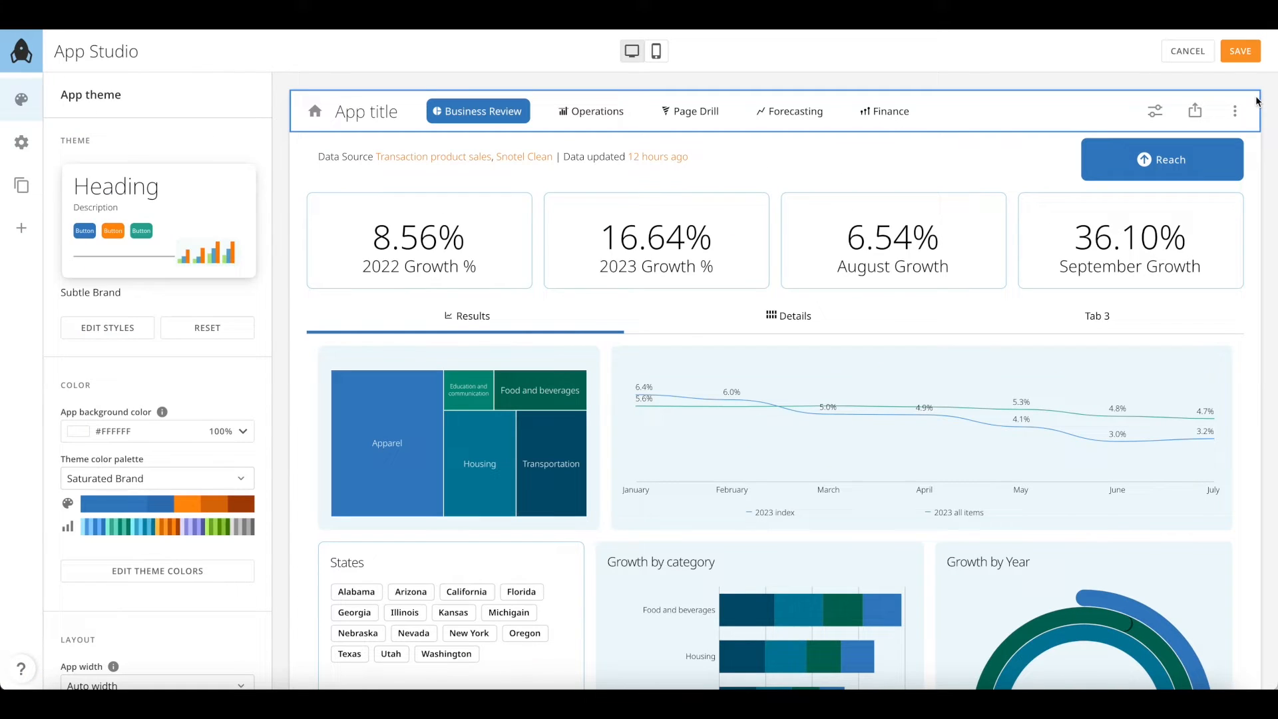
Go to the Page Drill page, saving pending changes
{"action": "left_click", "coordinate": [29, 186]}
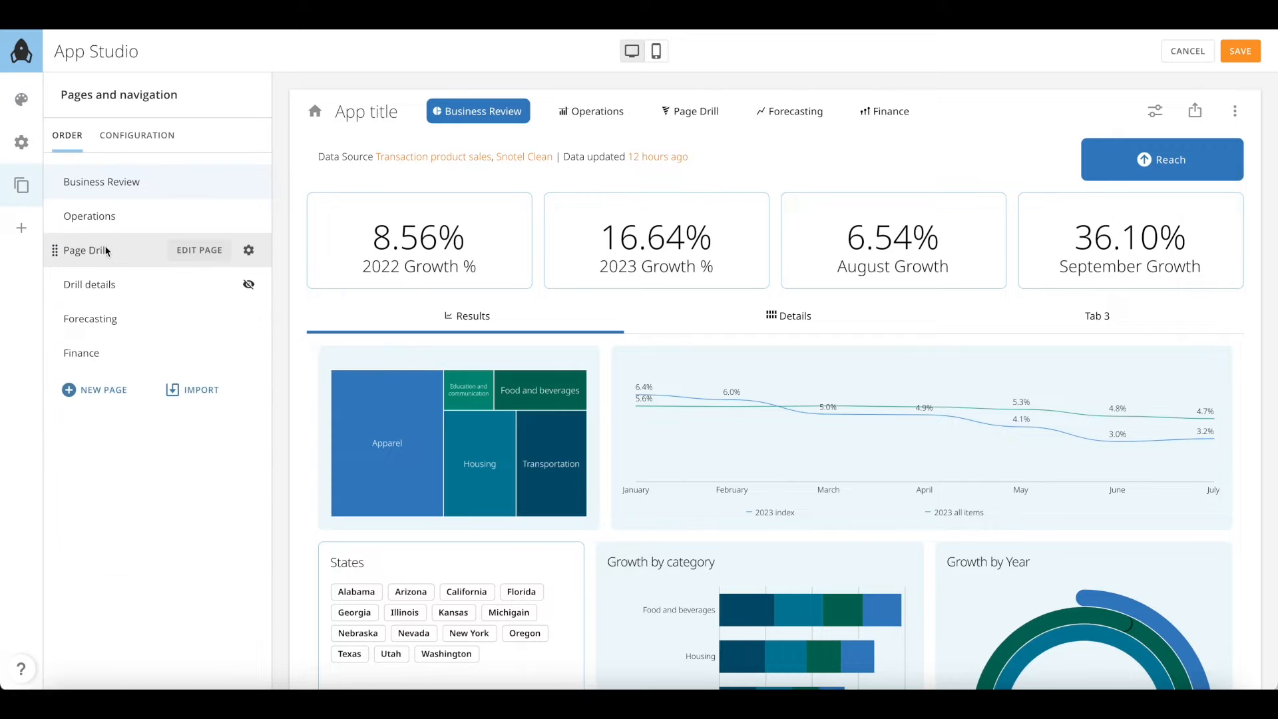
{"action": "left_click", "coordinate": [106, 250]}
{"action": "left_click", "coordinate": [754, 413]}
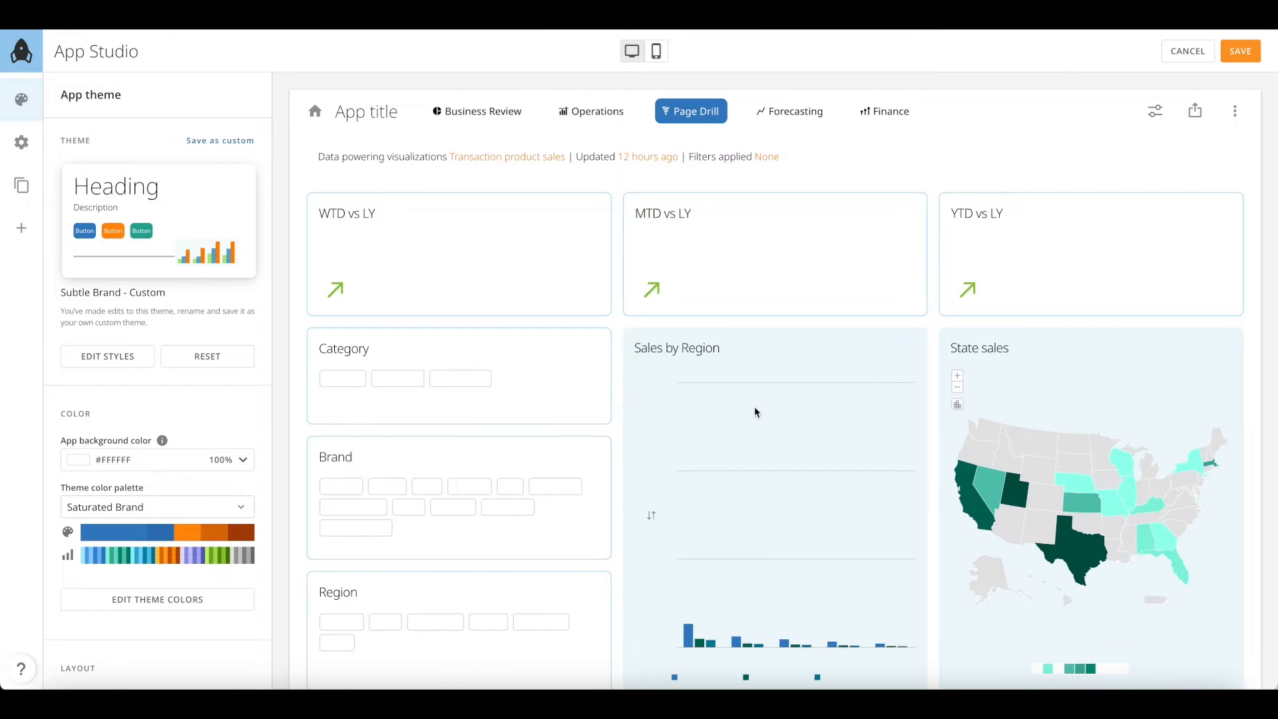
Make the State sales map open Drill details with filters kept, and add a top-right button
{"action": "scroll", "coordinate": [753, 406], "scroll_direction": "down", "scroll_amount": 1}
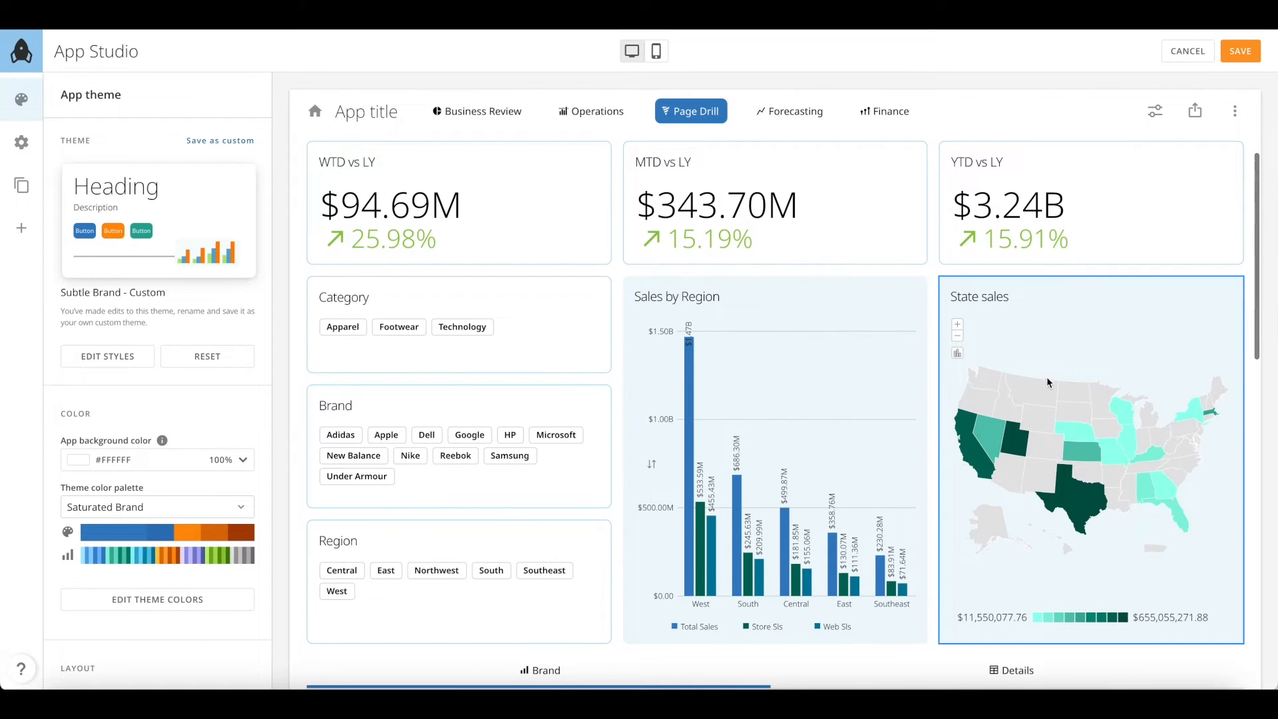
{"action": "left_click", "coordinate": [1073, 357]}
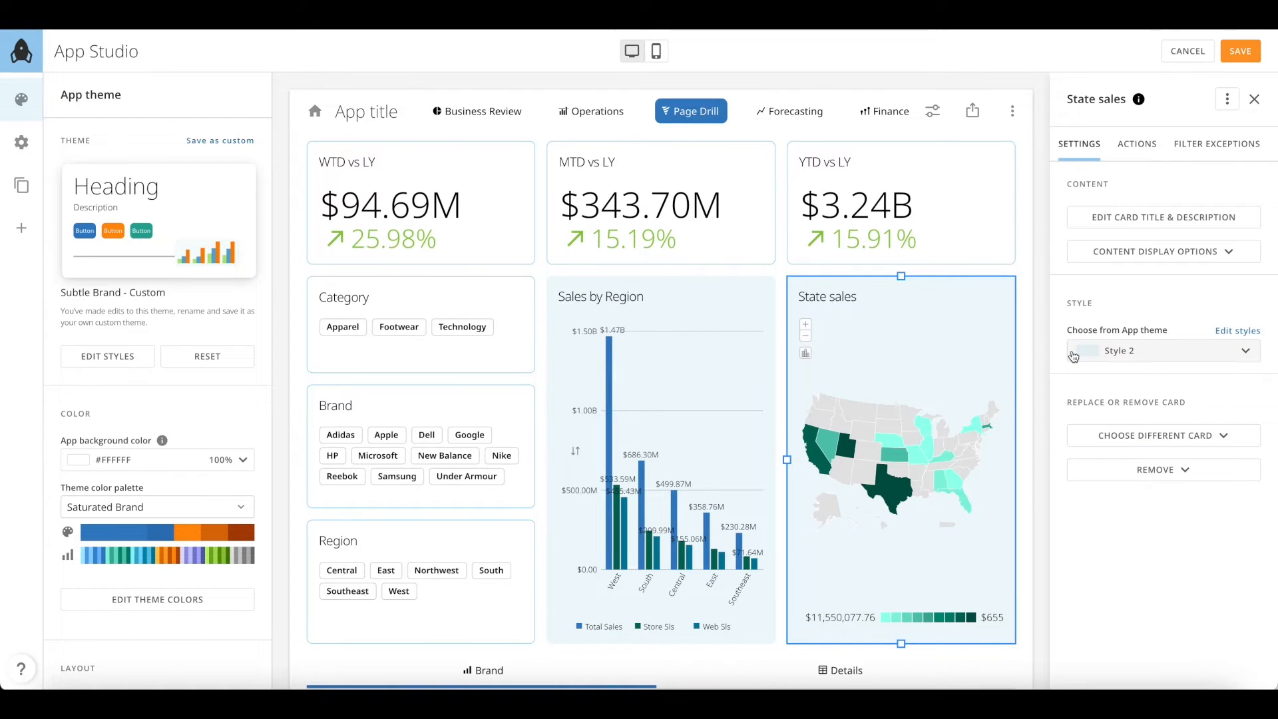
{"action": "left_click", "coordinate": [1136, 145]}
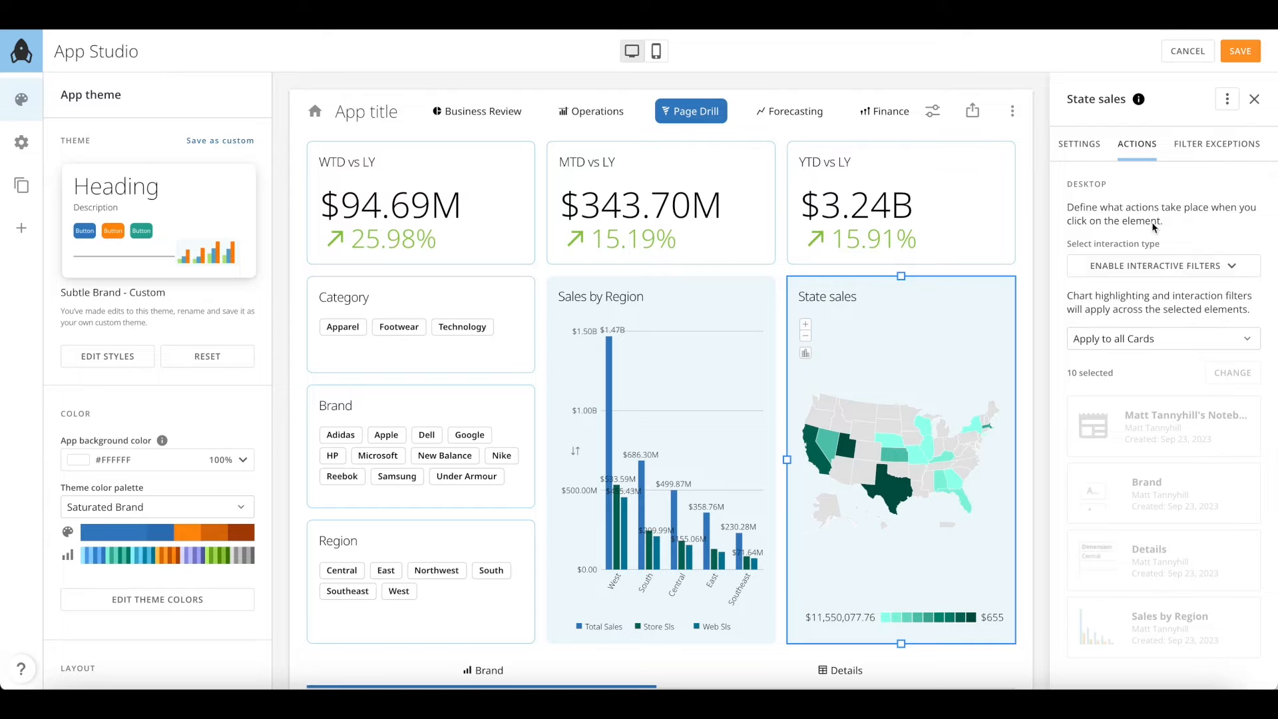
{"action": "left_click", "coordinate": [1169, 267]}
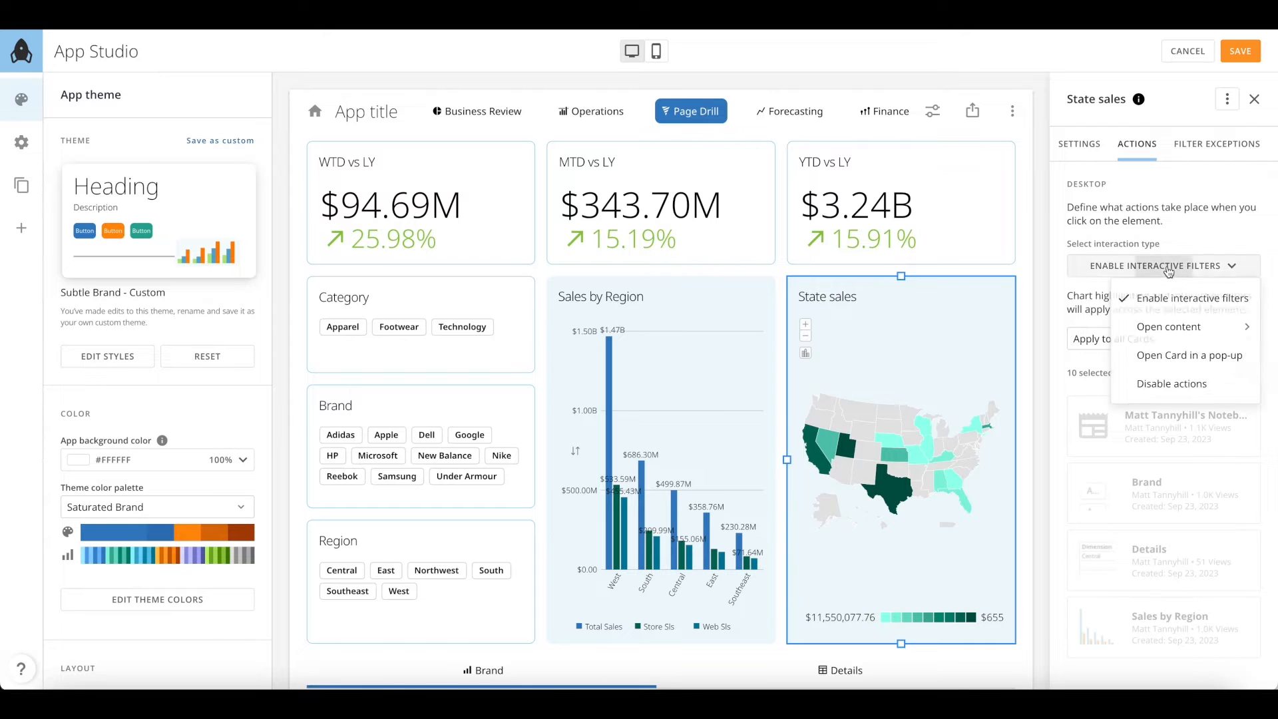
{"action": "left_click", "coordinate": [1183, 327]}
{"action": "left_click", "coordinate": [1190, 340]}
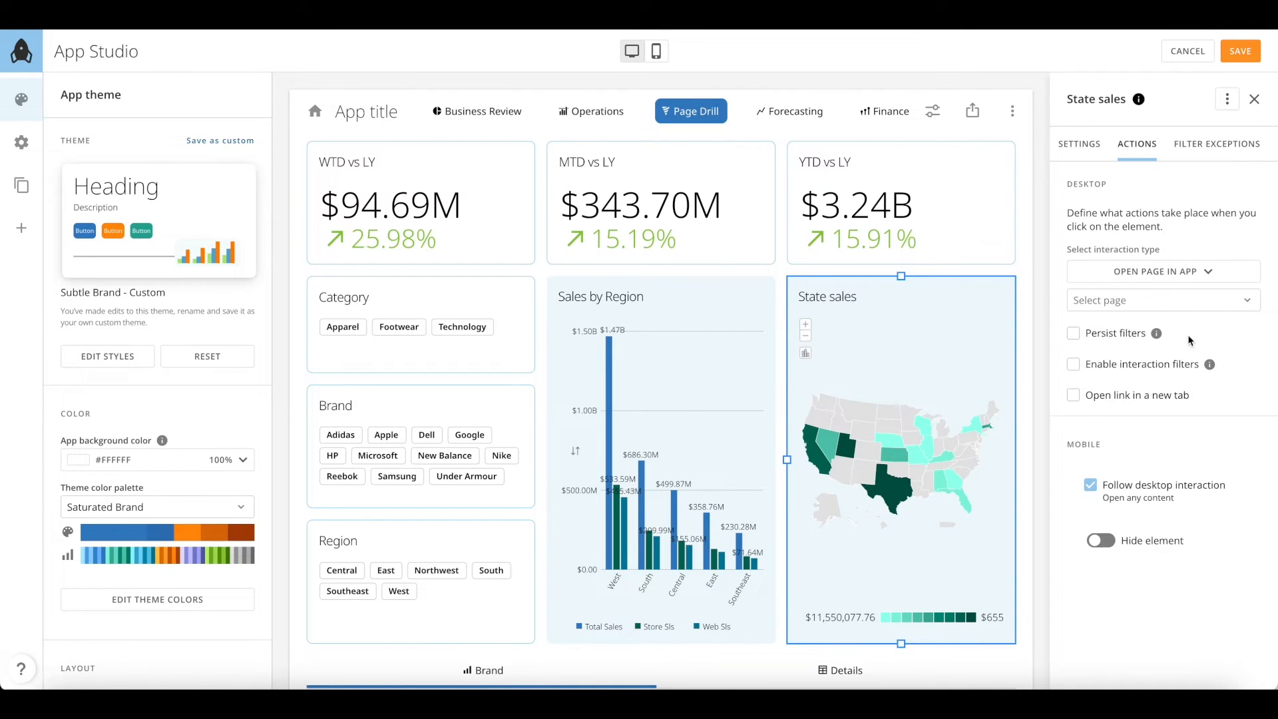
{"action": "left_click", "coordinate": [1172, 314]}
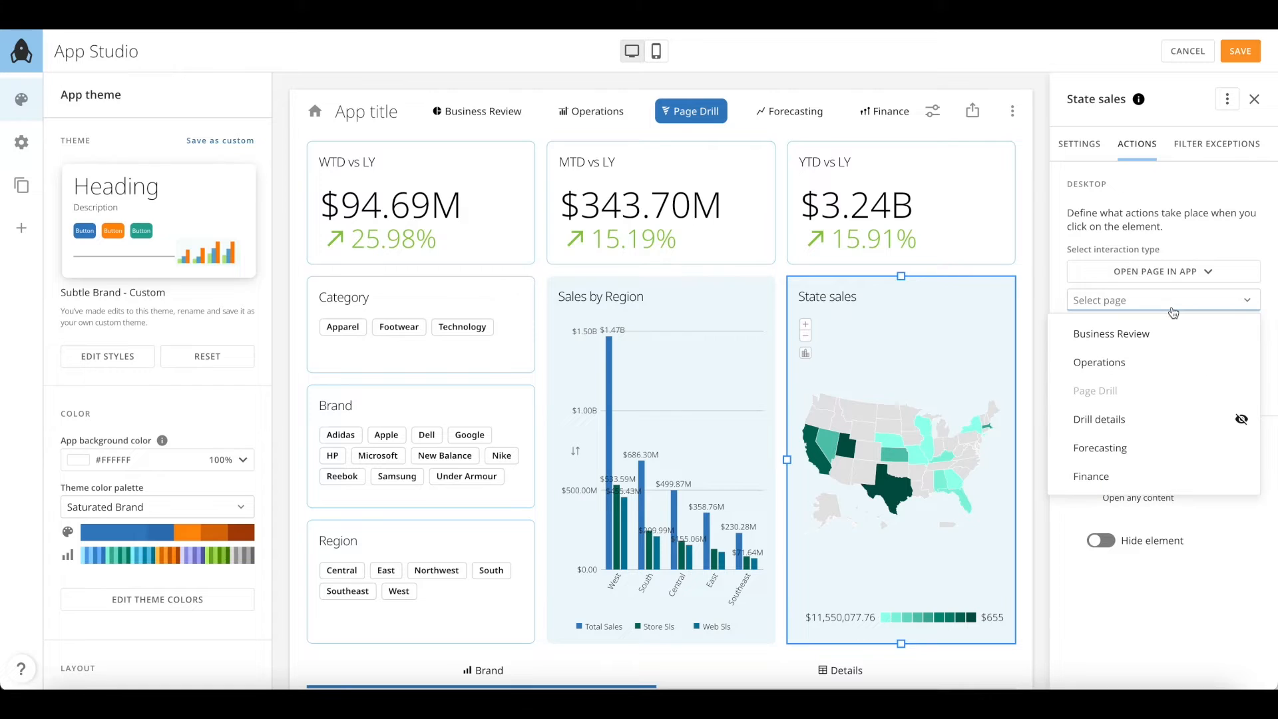
{"action": "left_click", "coordinate": [1158, 420]}
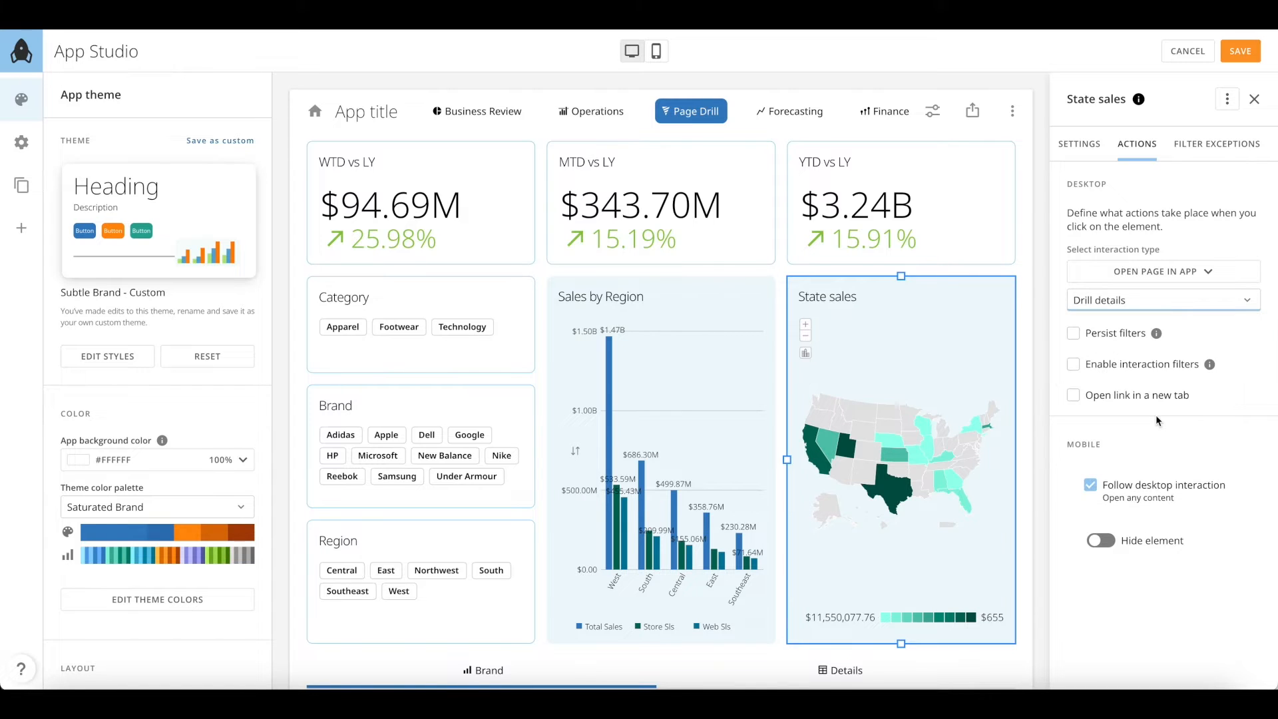
{"action": "left_click", "coordinate": [1074, 333]}
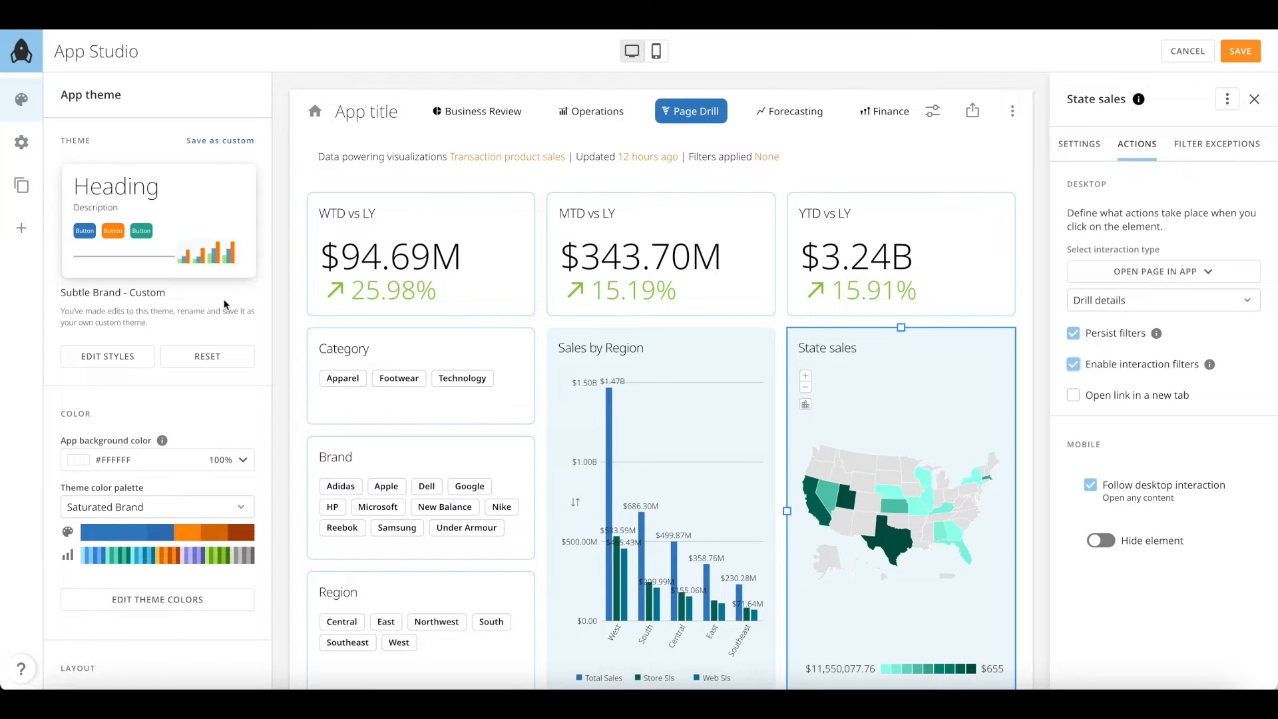
{"action": "left_click", "coordinate": [21, 228]}
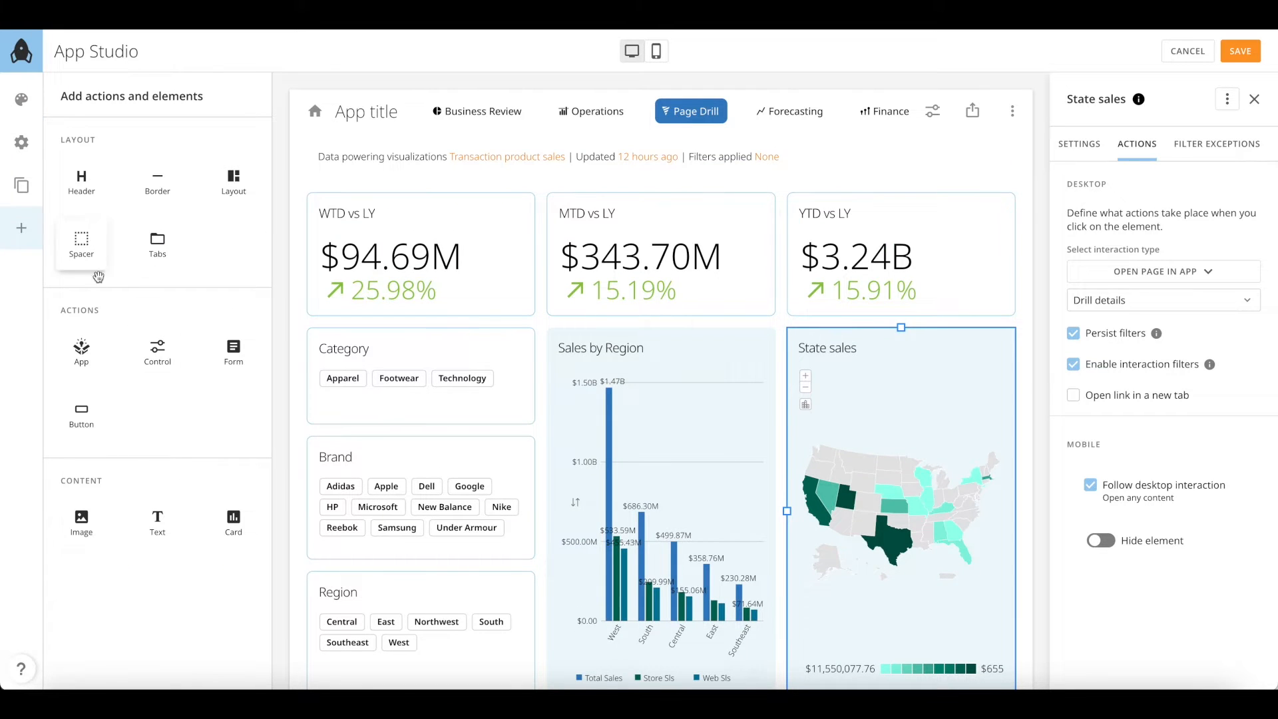
{"action": "mouse_move", "coordinate": [85, 436]}
{"action": "left_mouse_down"}
{"action": "mouse_move", "coordinate": [799, 176]}
{"action": "mouse_move", "coordinate": [990, 155]}
{"action": "left_mouse_up"}
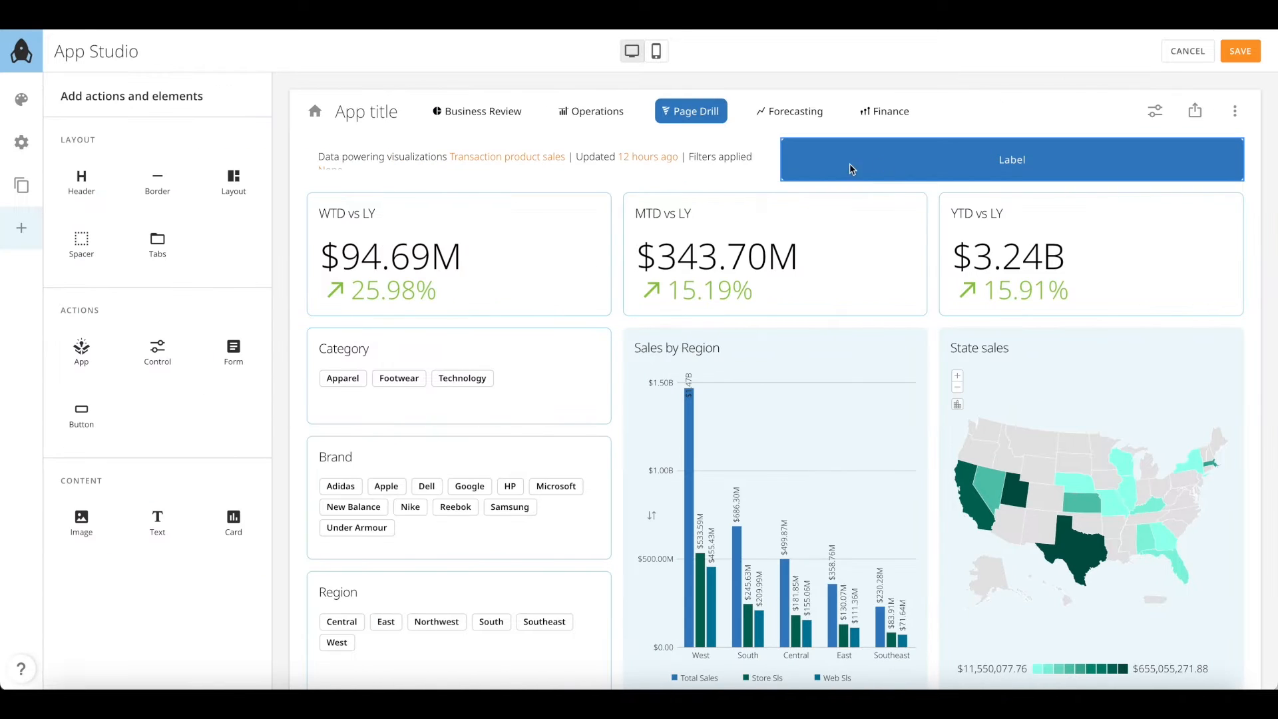
Add a narrow spacer beside the new Label button
{"action": "mouse_move", "coordinate": [83, 245]}
{"action": "left_mouse_down"}
{"action": "mouse_move", "coordinate": [613, 211]}
{"action": "mouse_move", "coordinate": [677, 177]}
{"action": "mouse_move", "coordinate": [665, 167]}
{"action": "left_mouse_up"}
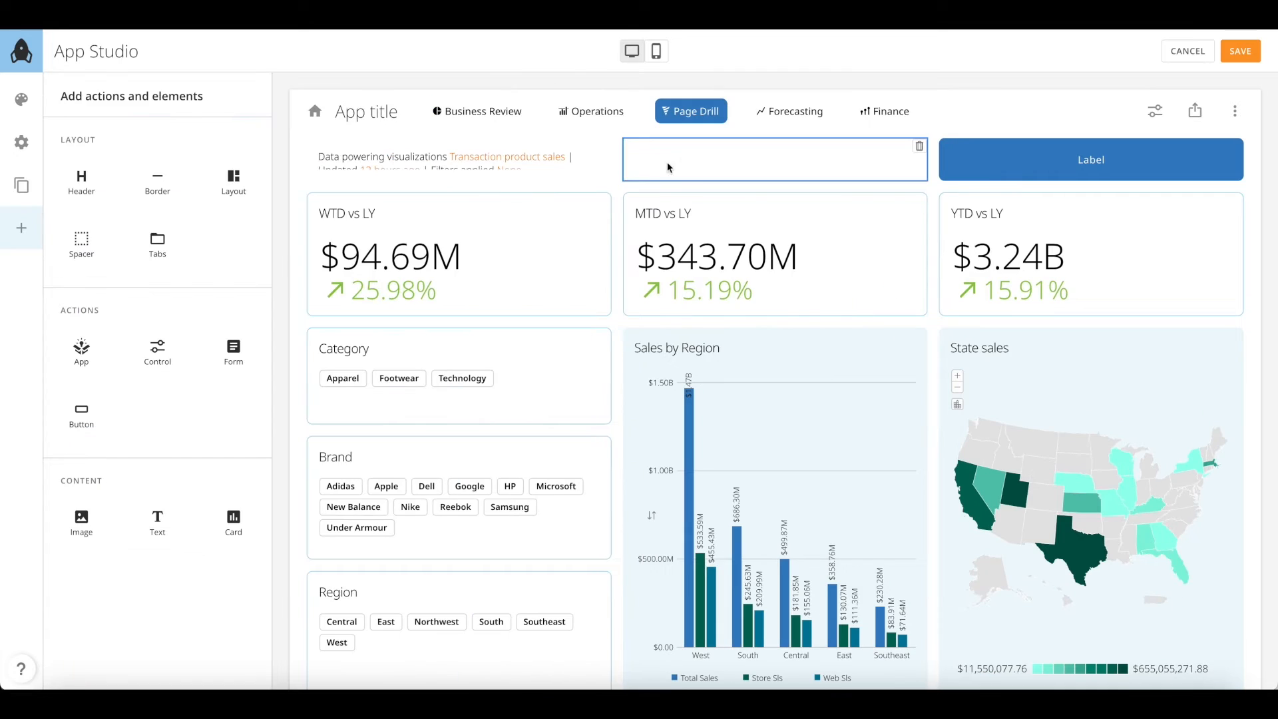
{"action": "left_click", "coordinate": [626, 168]}
{"action": "left_click_drag", "start_coordinate": [545, 161], "coordinate": [891, 154]}
Relabel the button 'Drill' and give it a funnel icon
{"action": "left_click", "coordinate": [856, 170]}
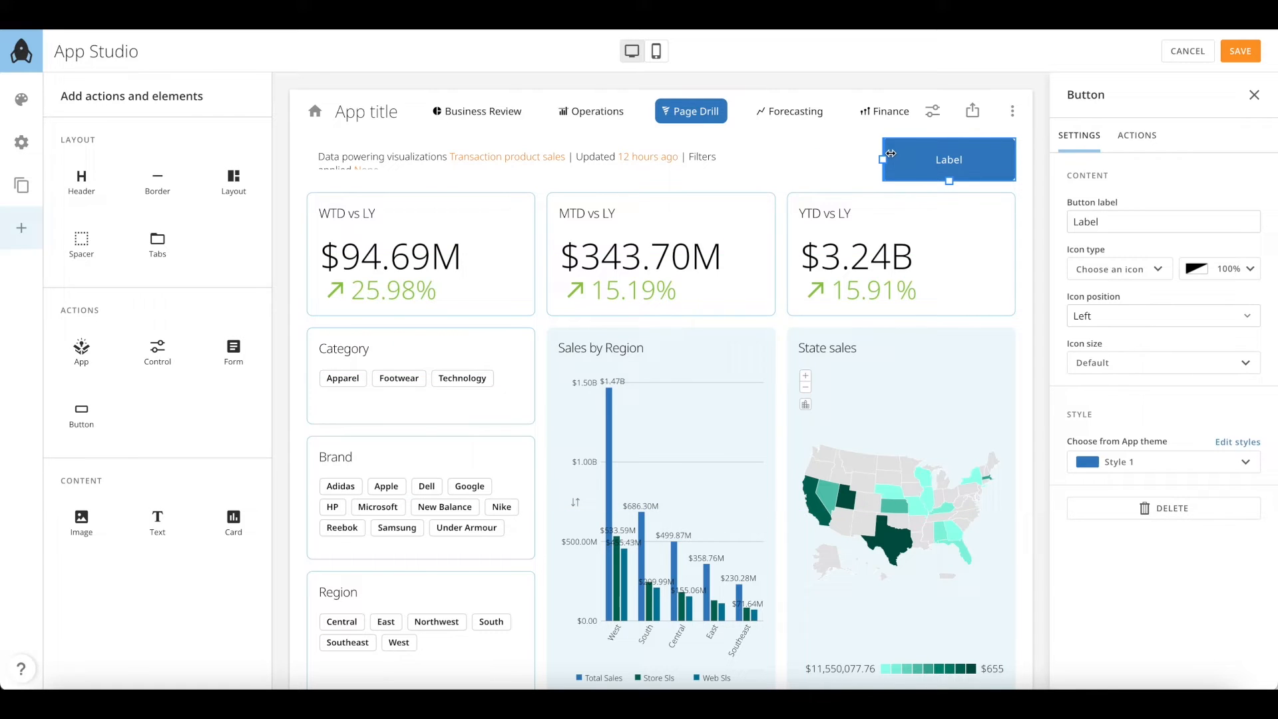
{"action": "left_click_drag", "start_coordinate": [1109, 219], "coordinate": [1079, 220]}
{"action": "type", "text": "Drill"}
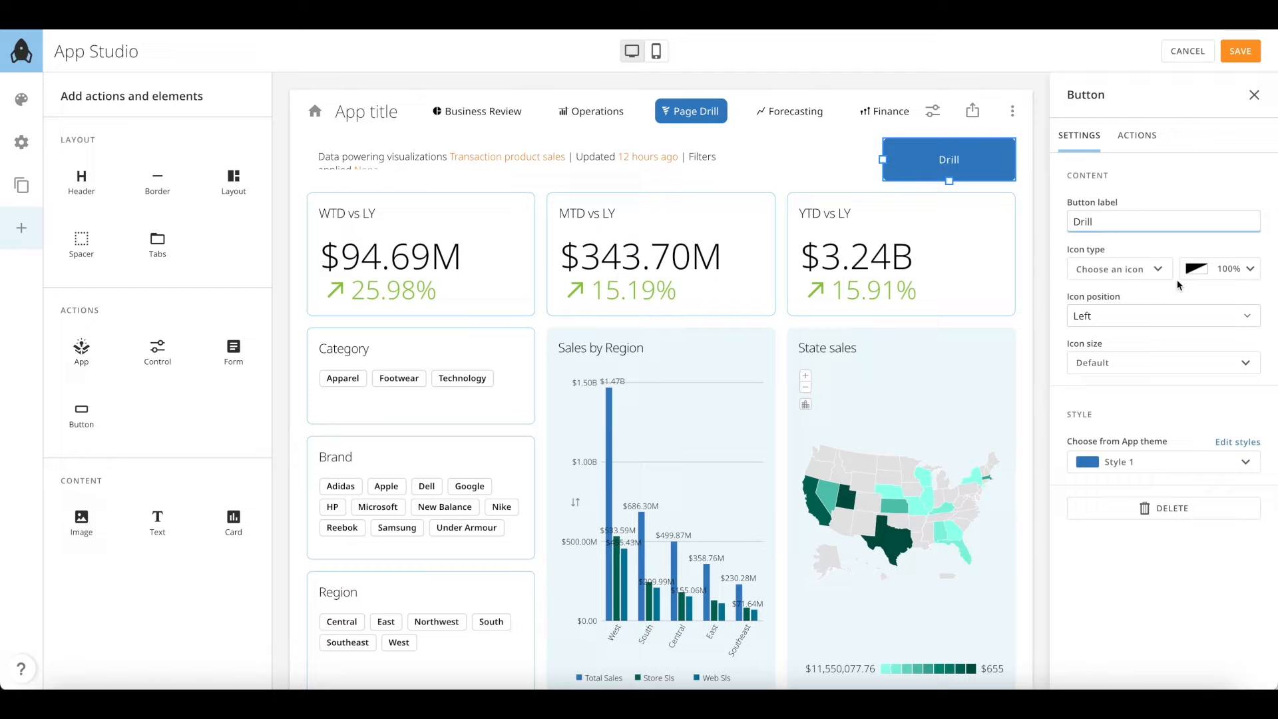
{"action": "left_click", "coordinate": [1124, 268]}
{"action": "scroll", "coordinate": [1133, 452], "scroll_direction": "down", "scroll_amount": 5}
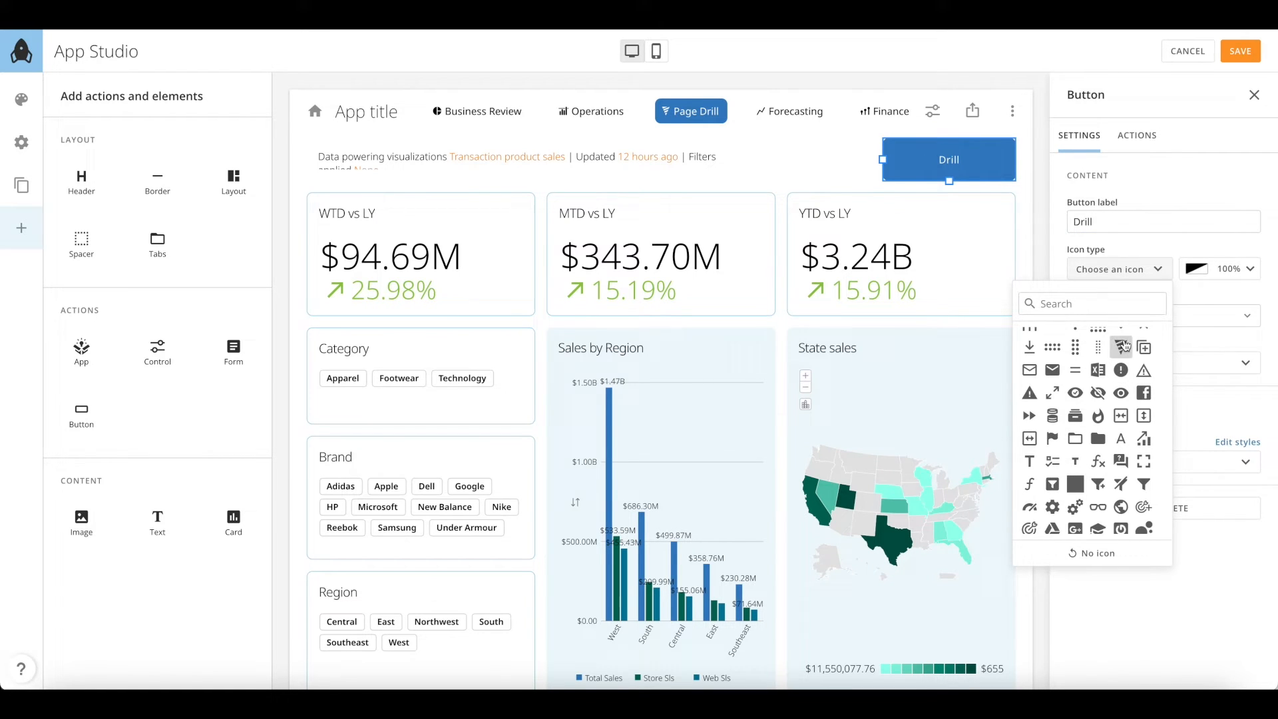
{"action": "left_click", "coordinate": [1121, 347]}
Make the Drill button open the Drill details page with Persist filters ticked
{"action": "left_click", "coordinate": [1139, 135]}
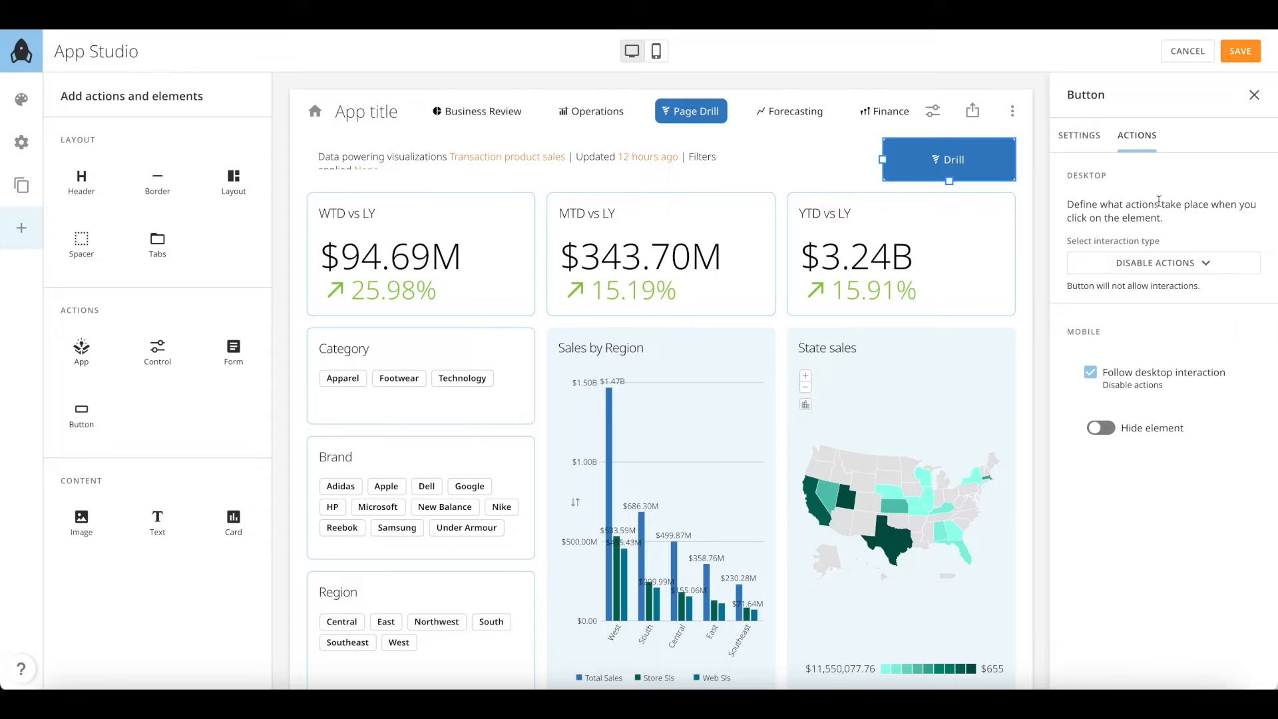
{"action": "left_click", "coordinate": [1172, 263]}
{"action": "left_click", "coordinate": [1186, 308]}
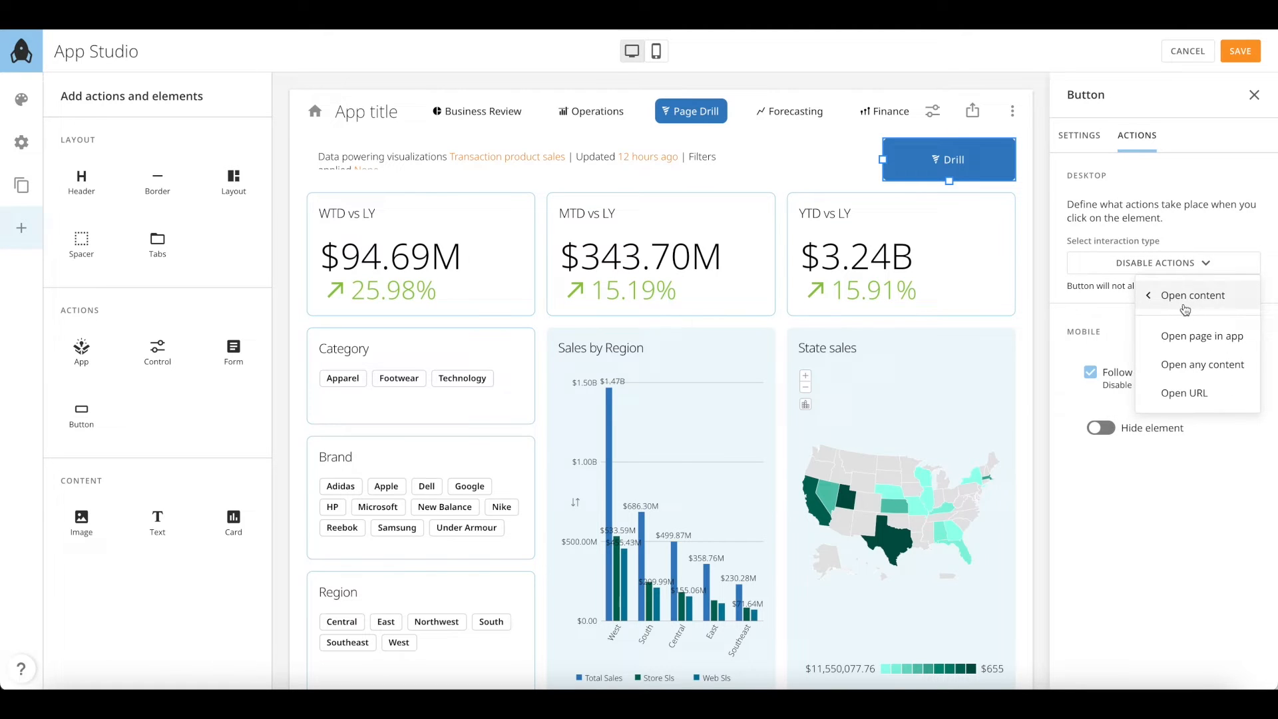
{"action": "left_click", "coordinate": [1186, 334]}
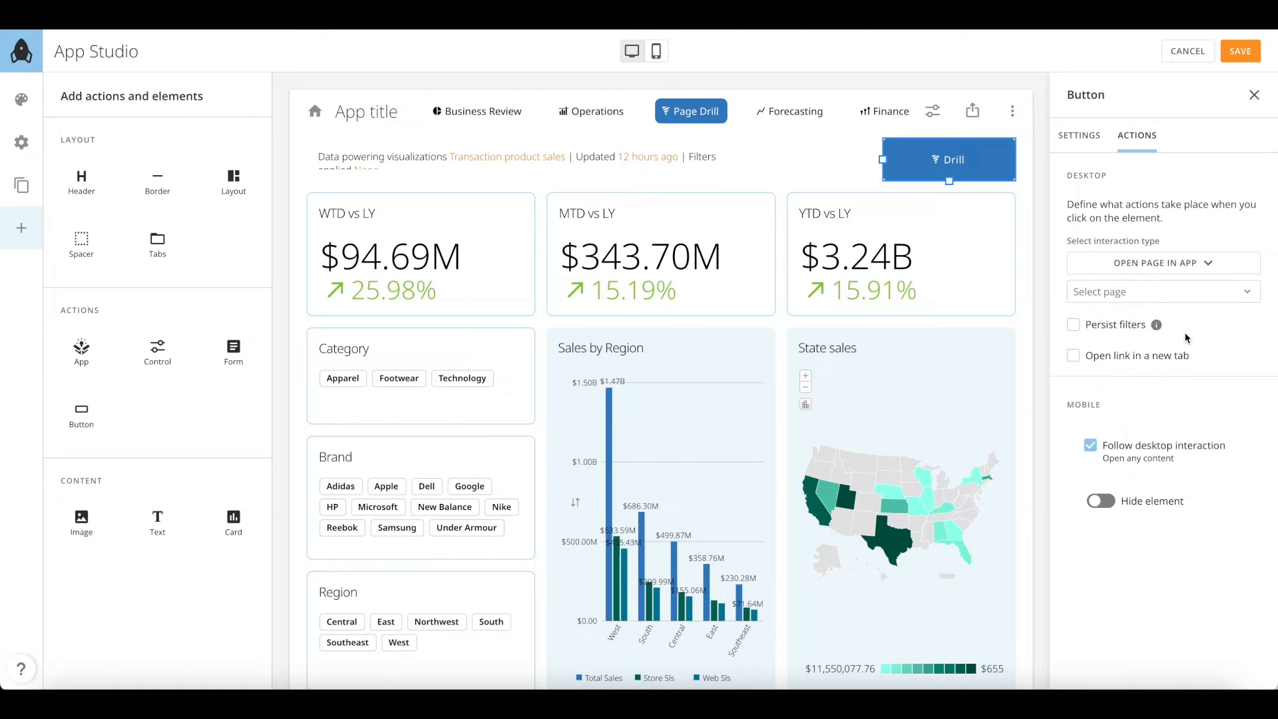
{"action": "left_click", "coordinate": [1158, 297]}
{"action": "left_click", "coordinate": [1138, 416]}
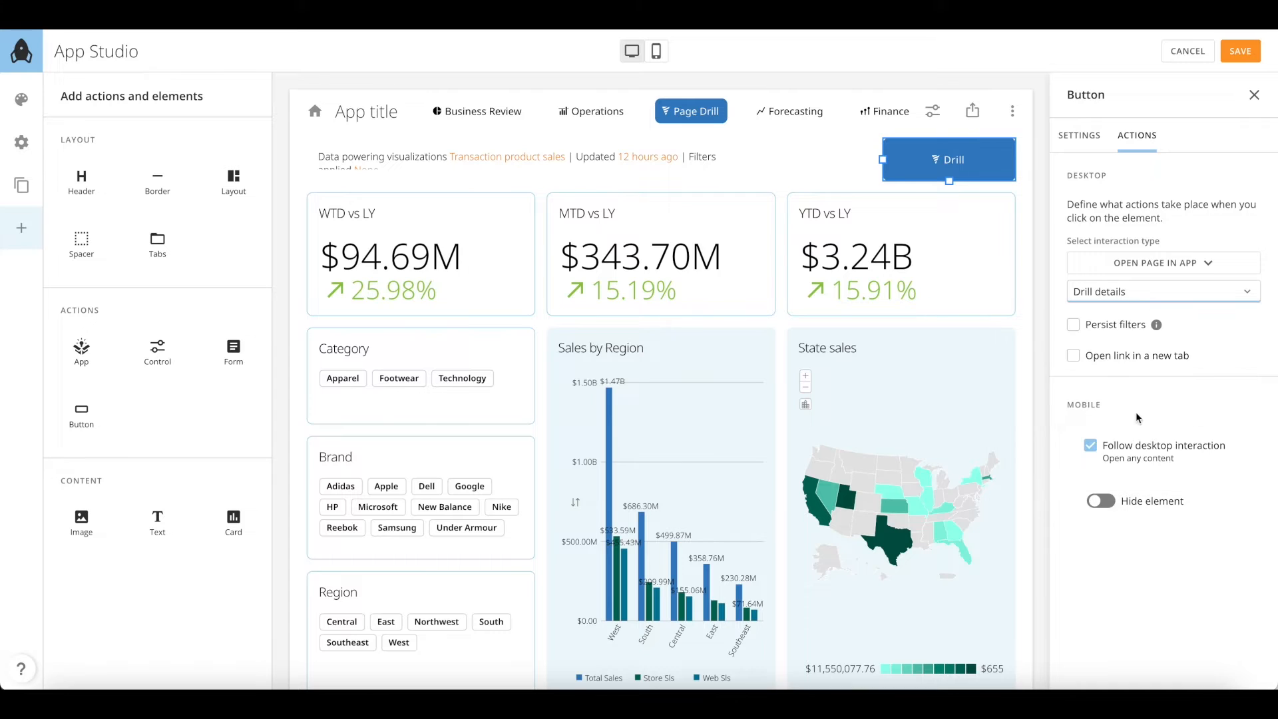
{"action": "left_click", "coordinate": [1073, 325]}
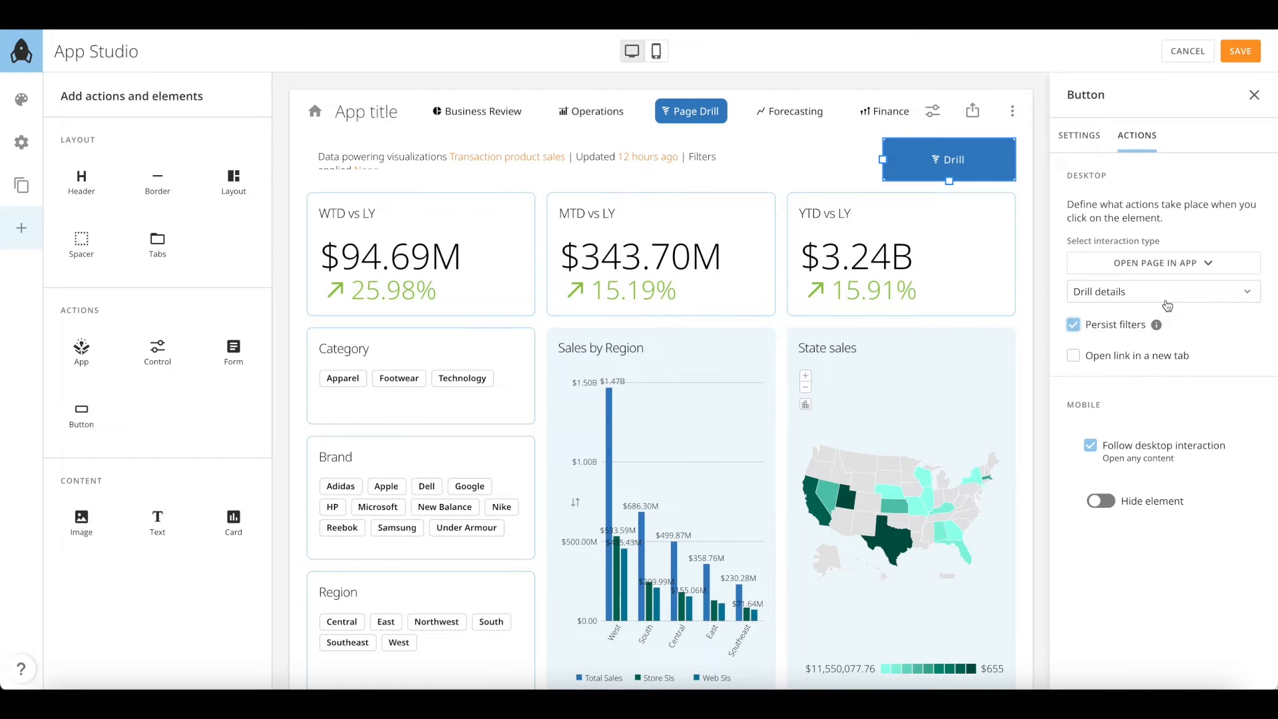
Review the Drill details page settings in the pages list and close without changes
{"action": "left_click", "coordinate": [24, 188]}
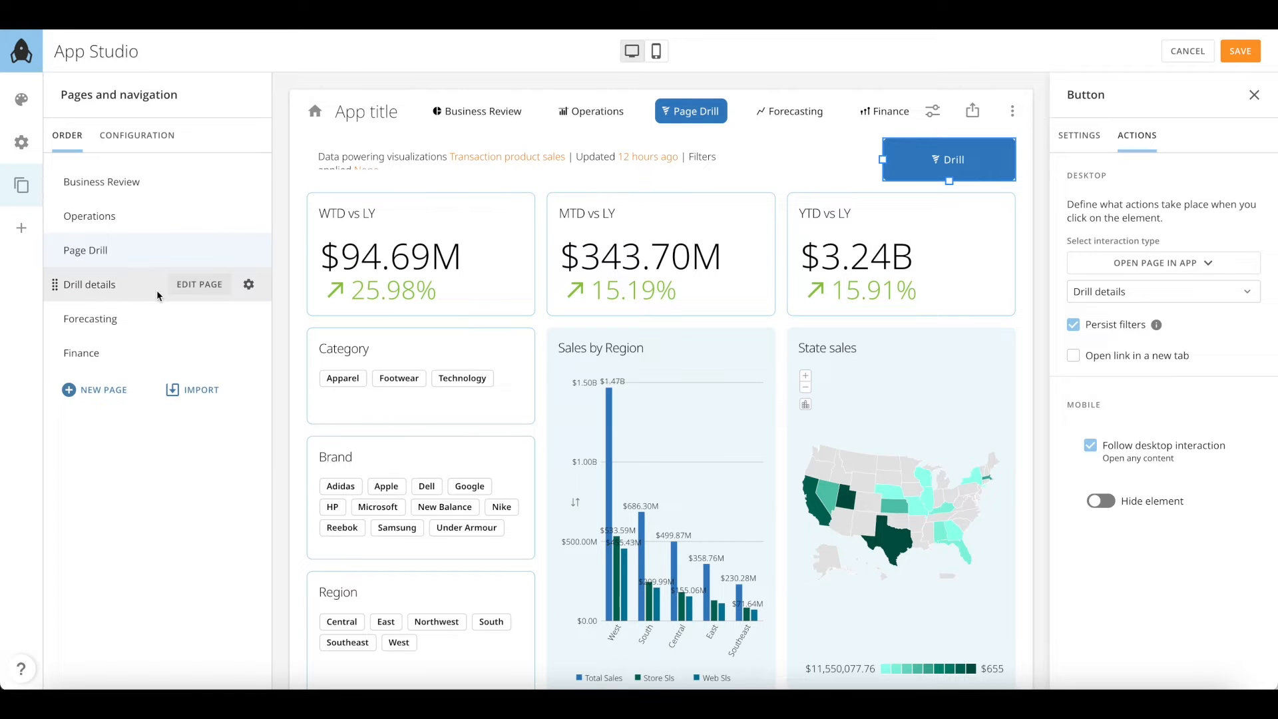
{"action": "left_click", "coordinate": [249, 285]}
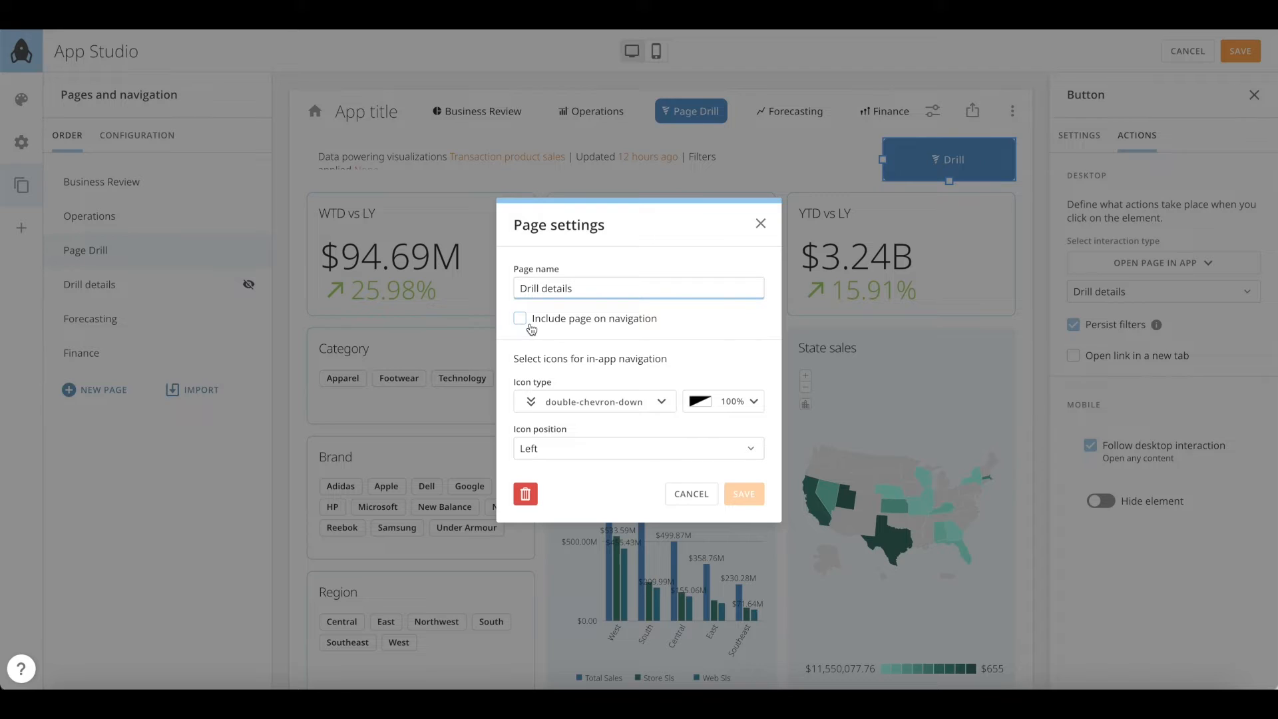
{"action": "left_click", "coordinate": [759, 224]}
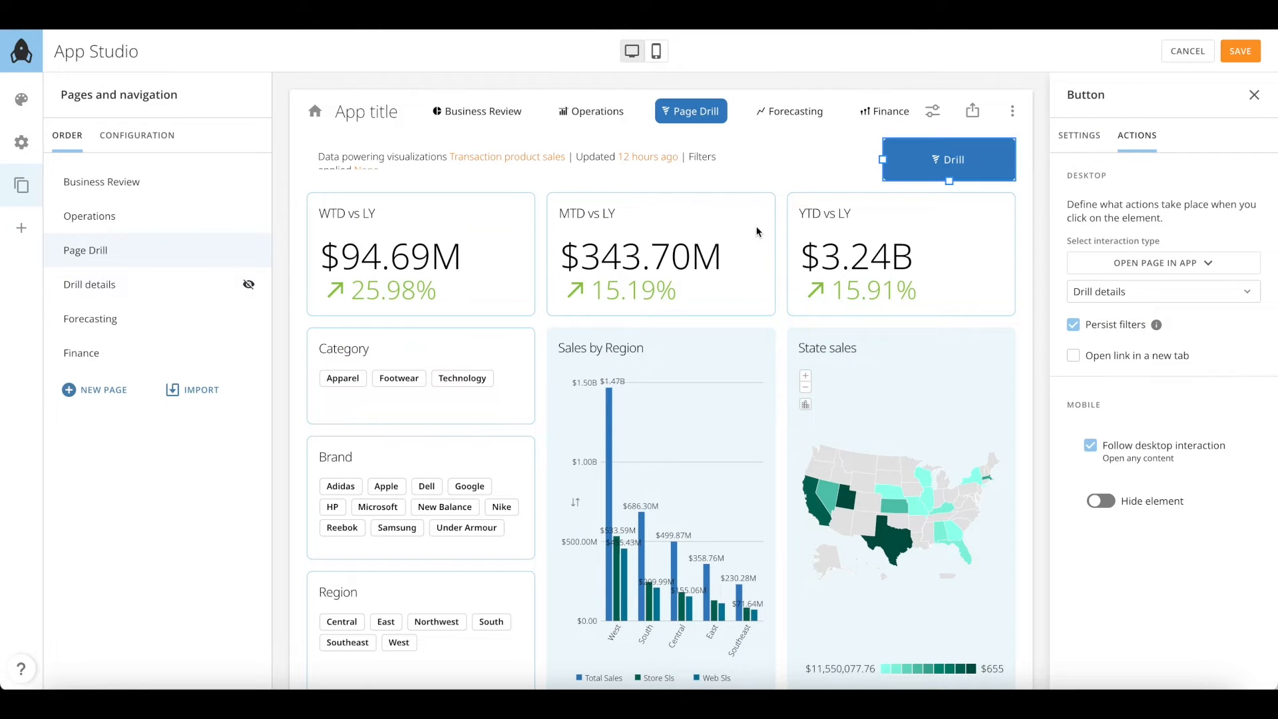
Save the layout, filter to Apparel and Nike, and drill into Utah's sales details
{"action": "left_click", "coordinate": [1251, 60]}
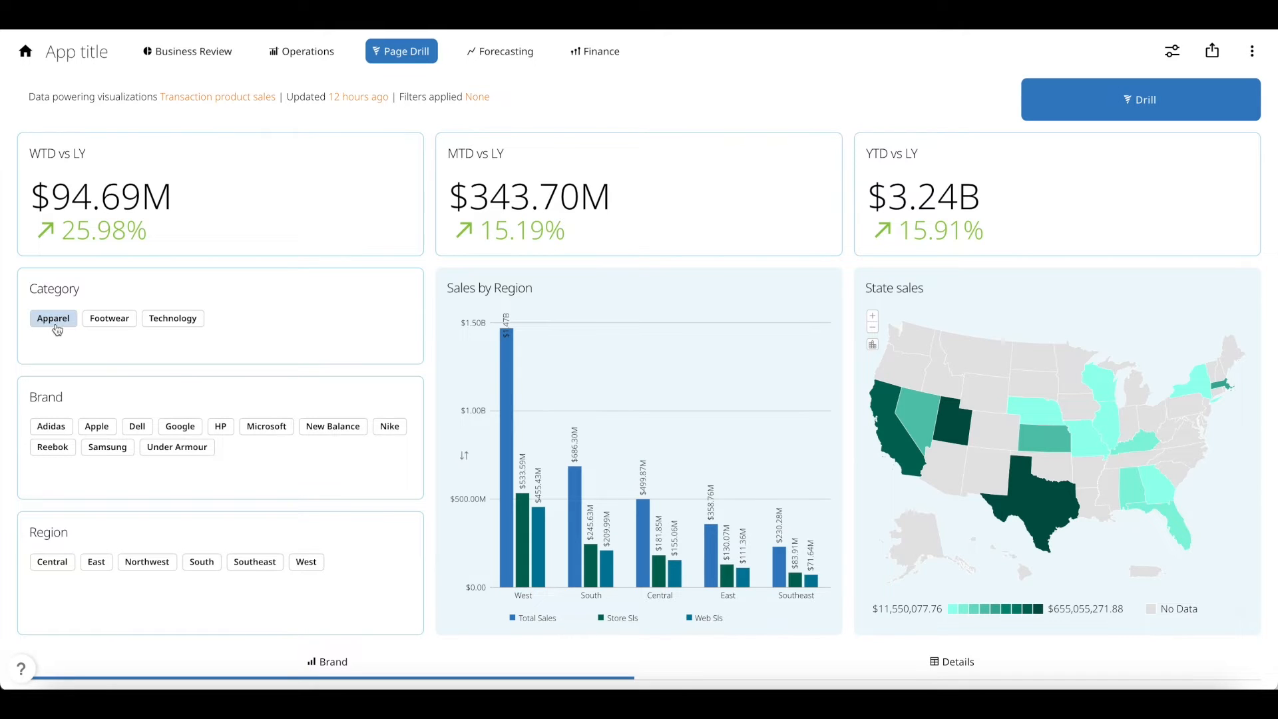
{"action": "left_click", "coordinate": [57, 325]}
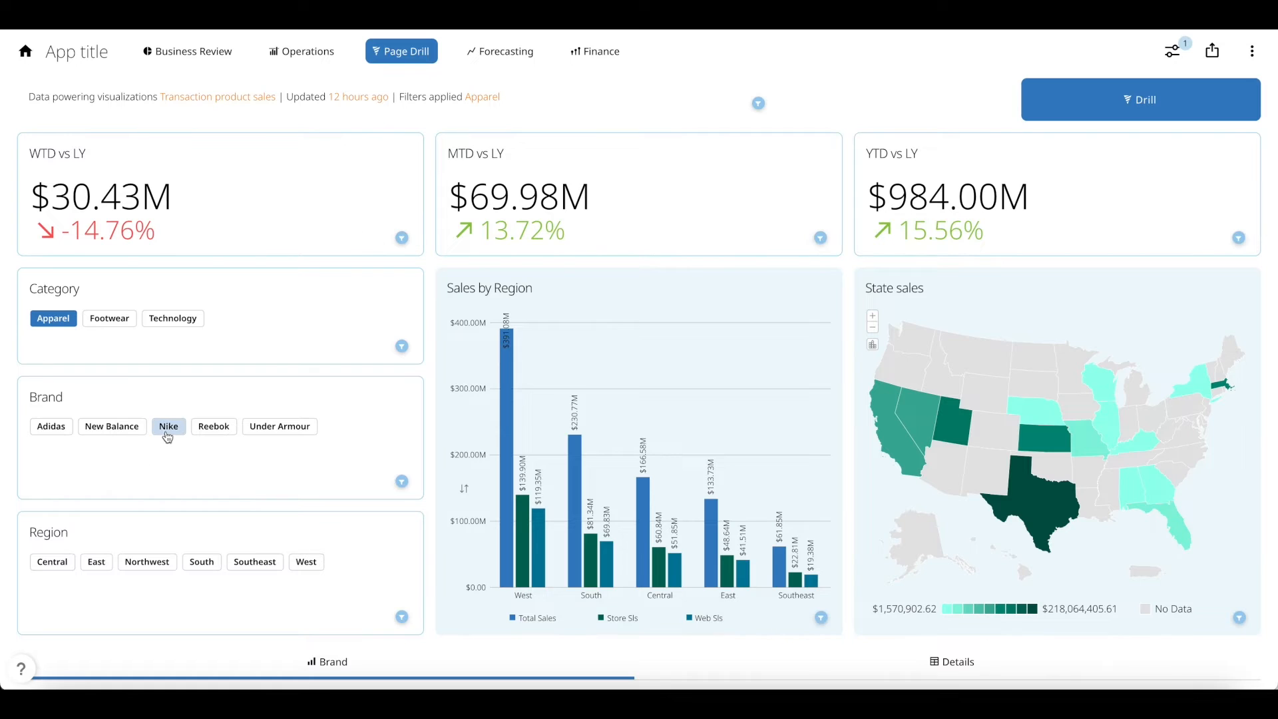
{"action": "left_click", "coordinate": [169, 427]}
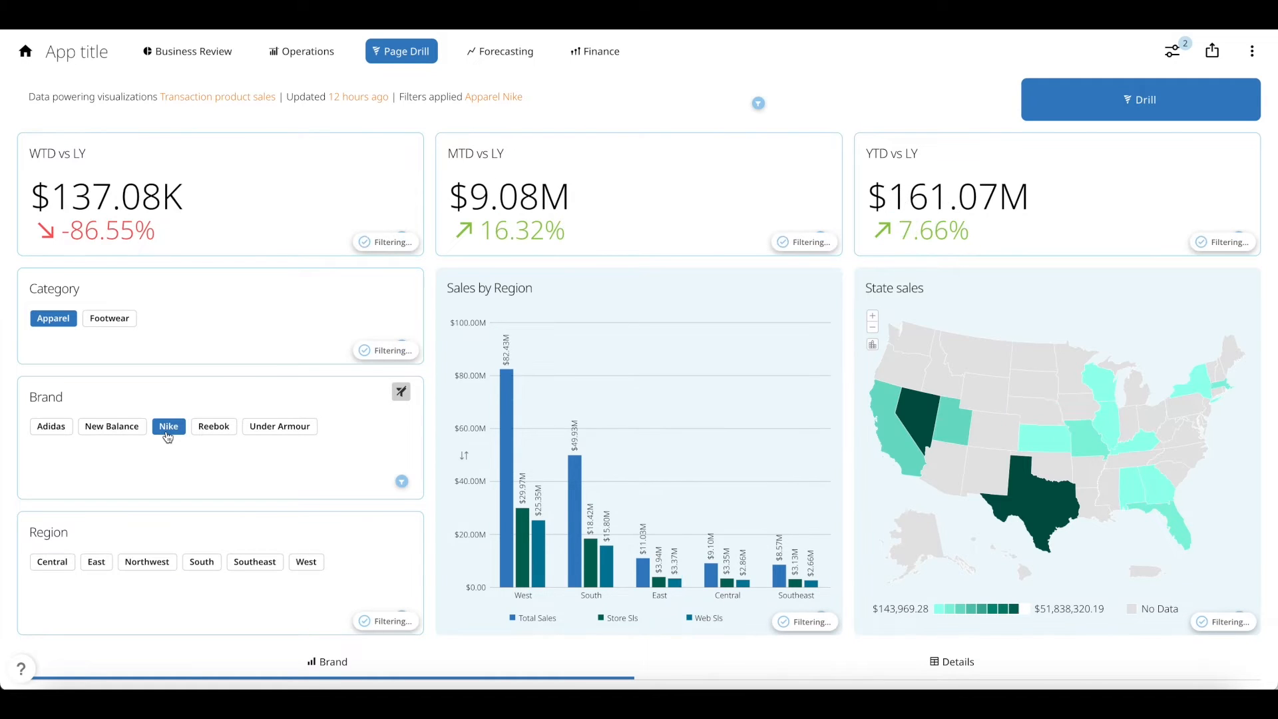
{"action": "mouse_move", "coordinate": [954, 435]}
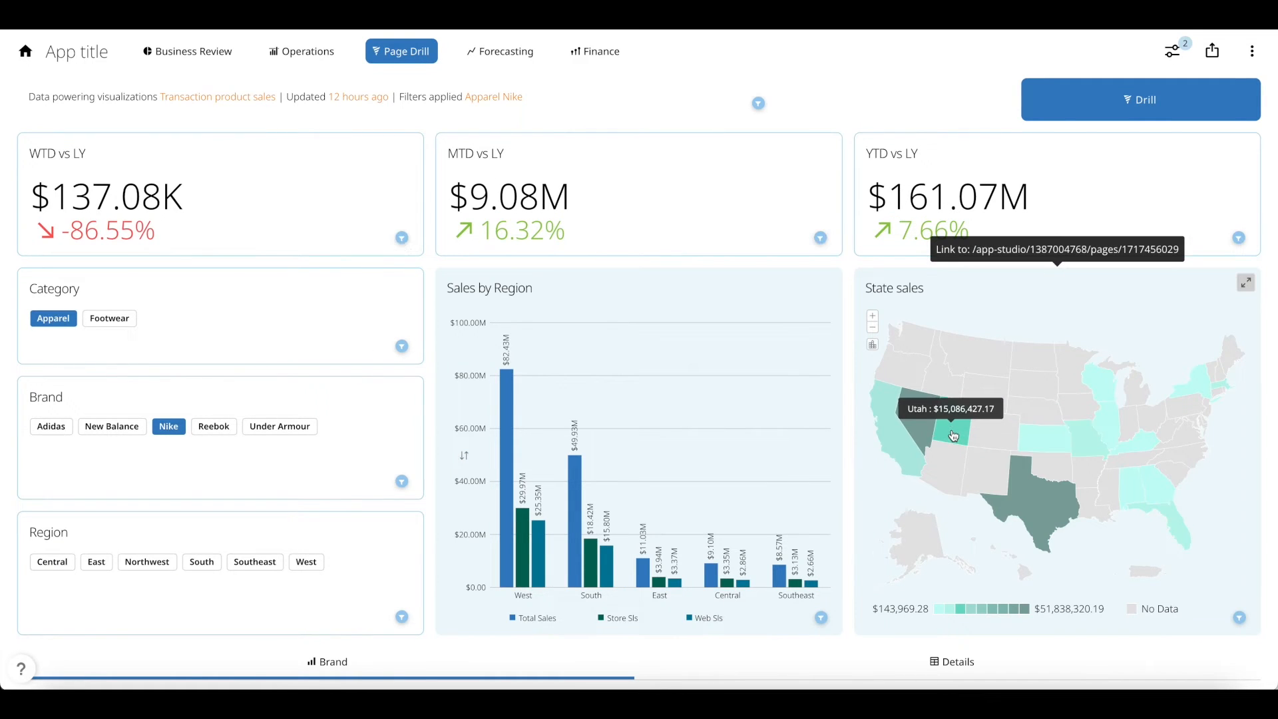
{"action": "left_click", "coordinate": [954, 436]}
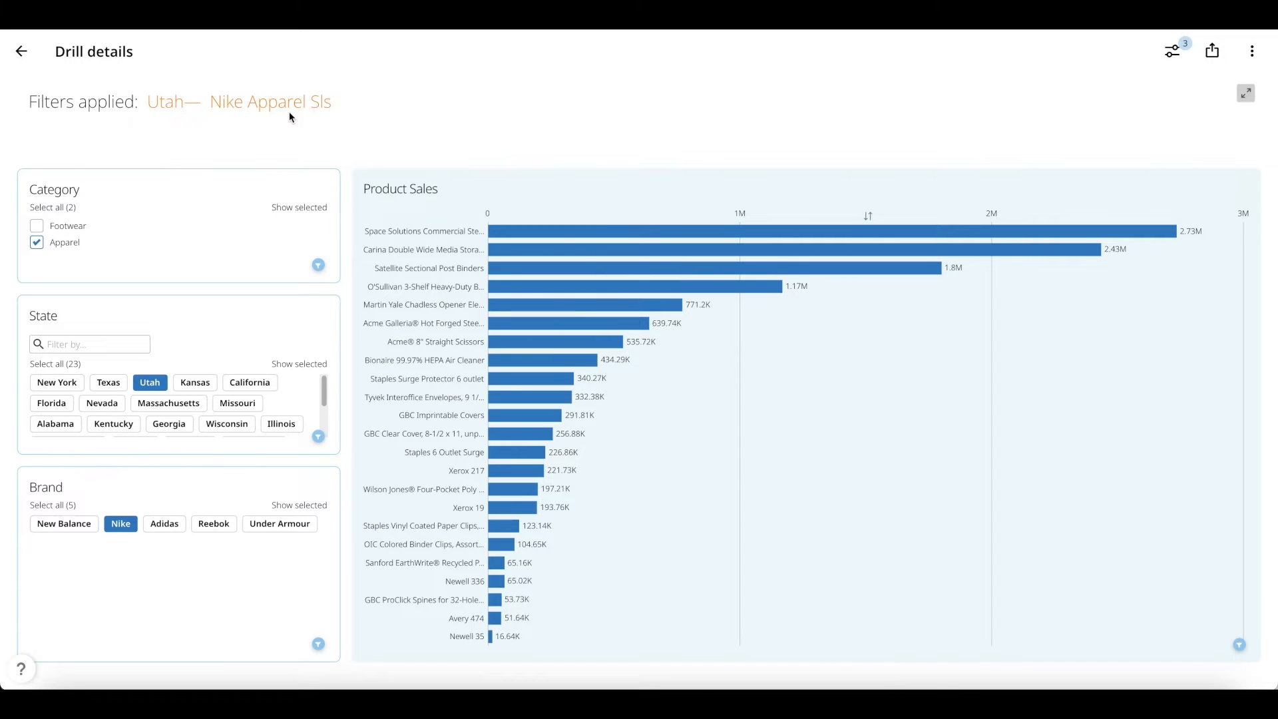
Test the Drill button, return to Business Review, and reopen the app in App Studio
{"action": "left_click", "coordinate": [26, 57]}
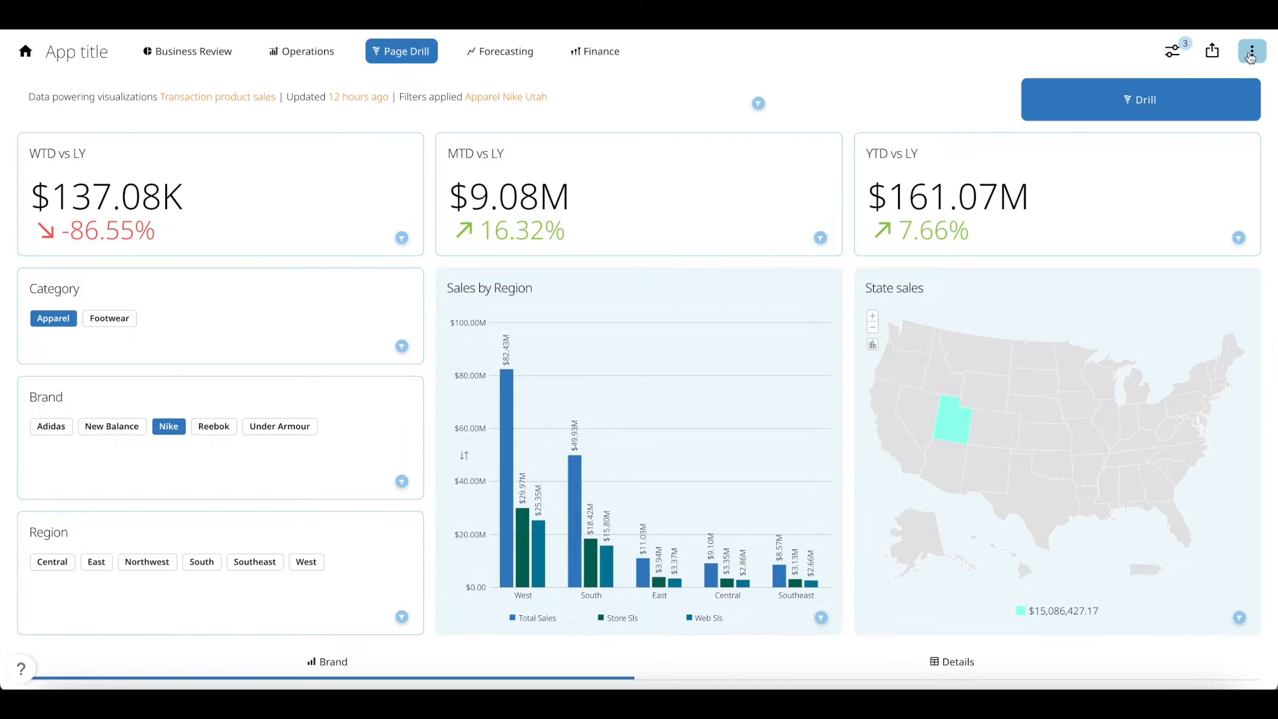
{"action": "left_click", "coordinate": [1169, 112]}
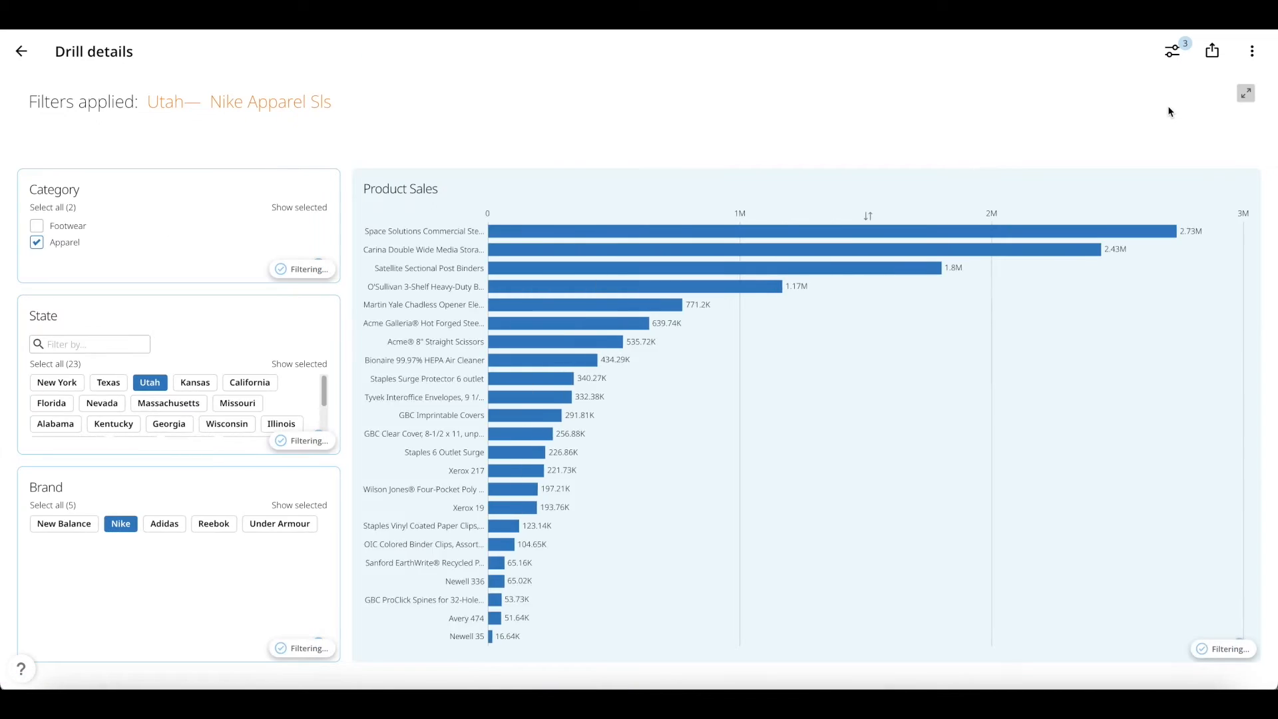
{"action": "left_click", "coordinate": [18, 57]}
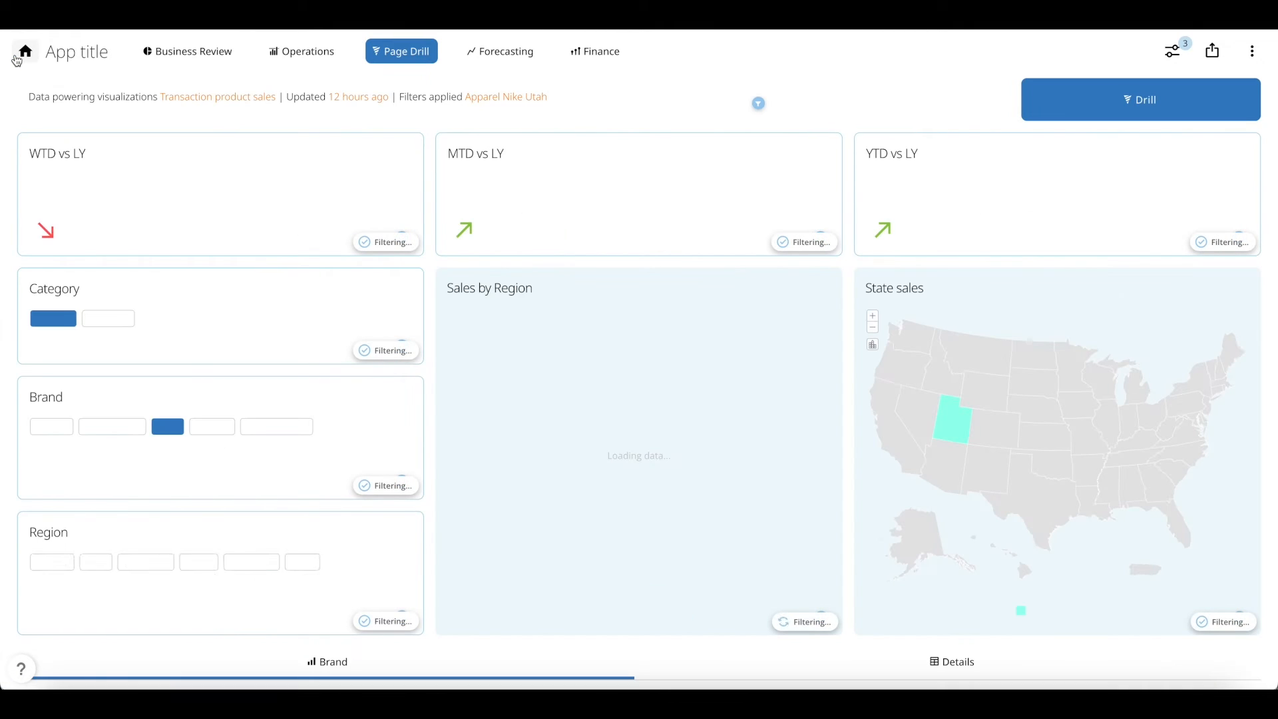
{"action": "left_click", "coordinate": [17, 58]}
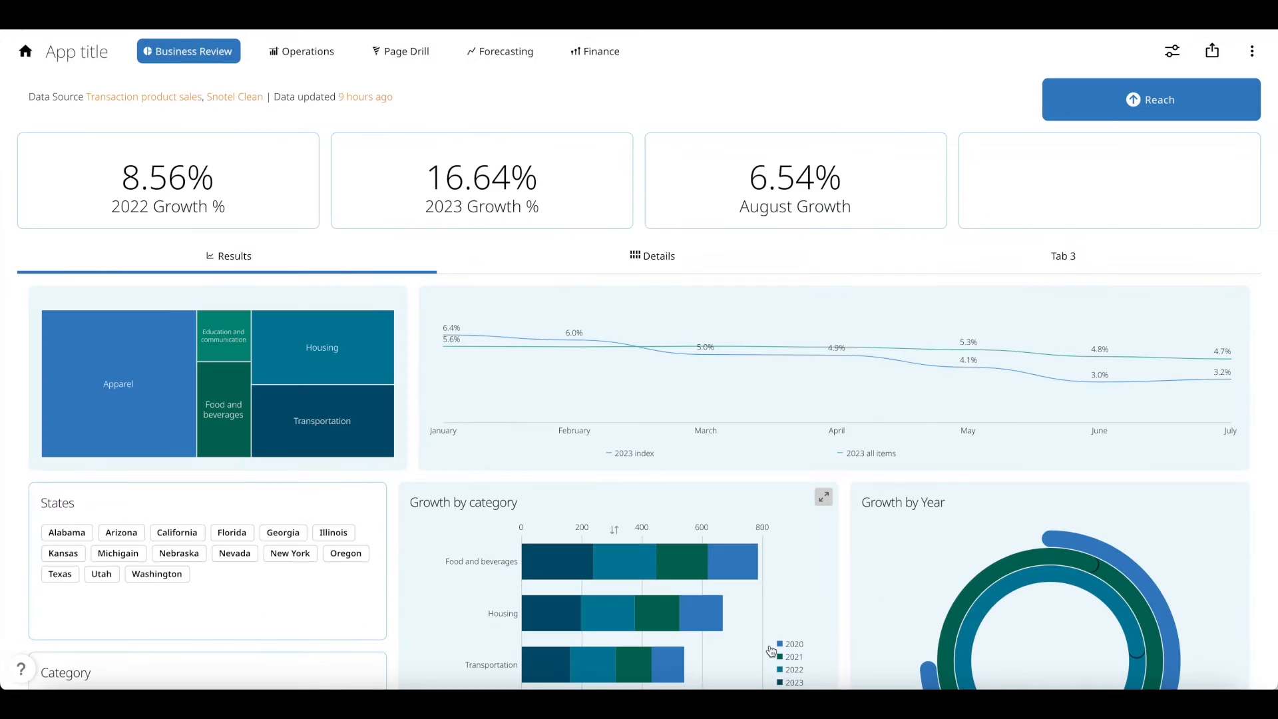
{"action": "left_click", "coordinate": [1252, 51]}
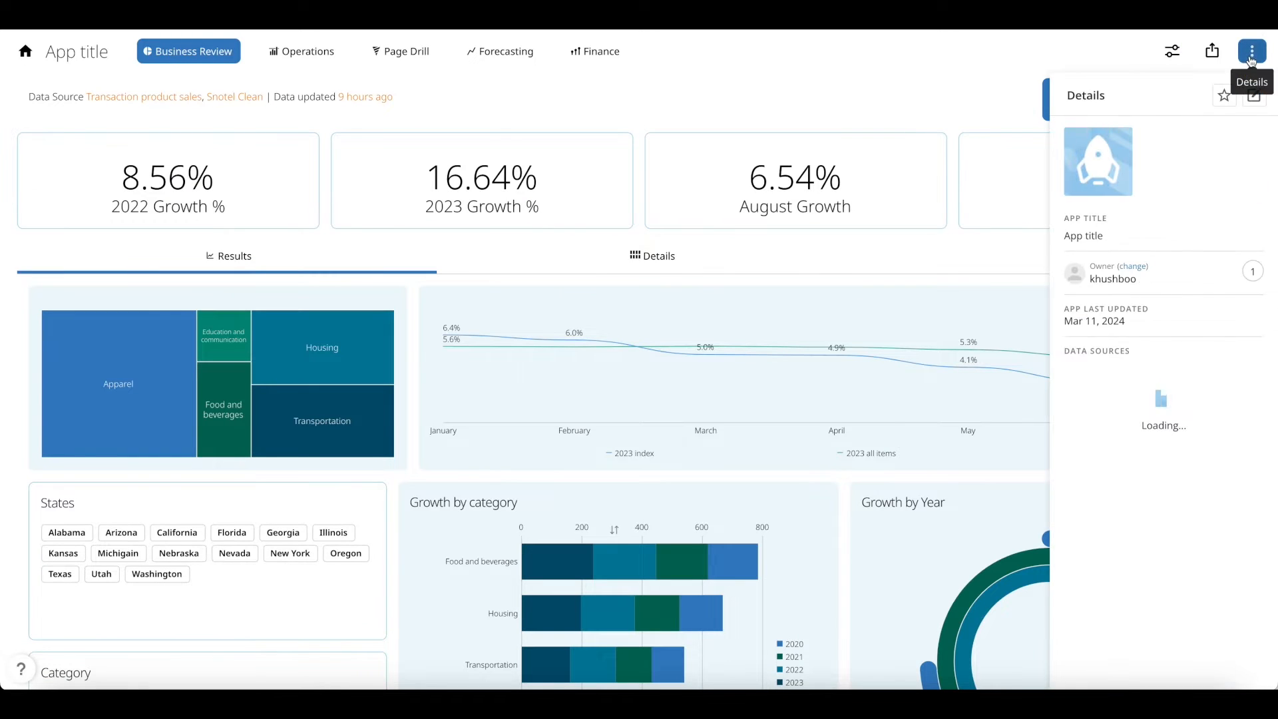
{"action": "left_click", "coordinate": [1254, 97]}
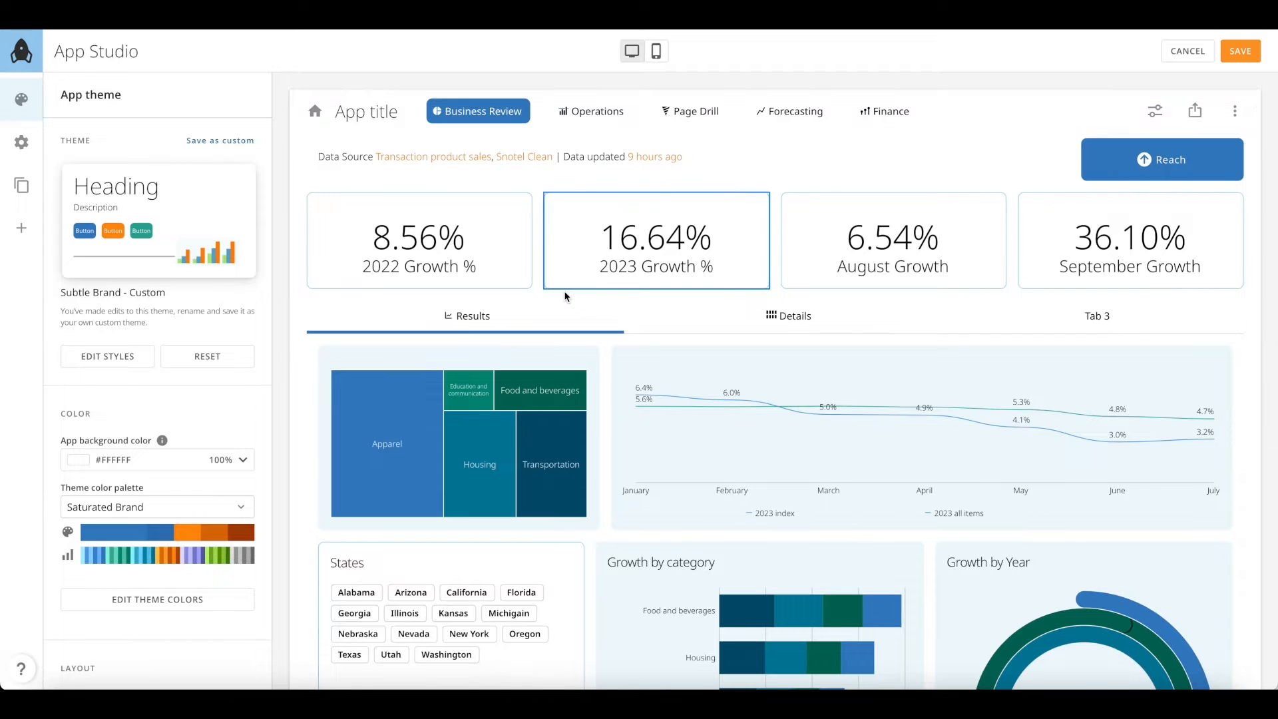
Apply the Impact theme from the app theme gallery
{"action": "mouse_move", "coordinate": [172, 228]}
{"action": "left_click", "coordinate": [175, 225]}
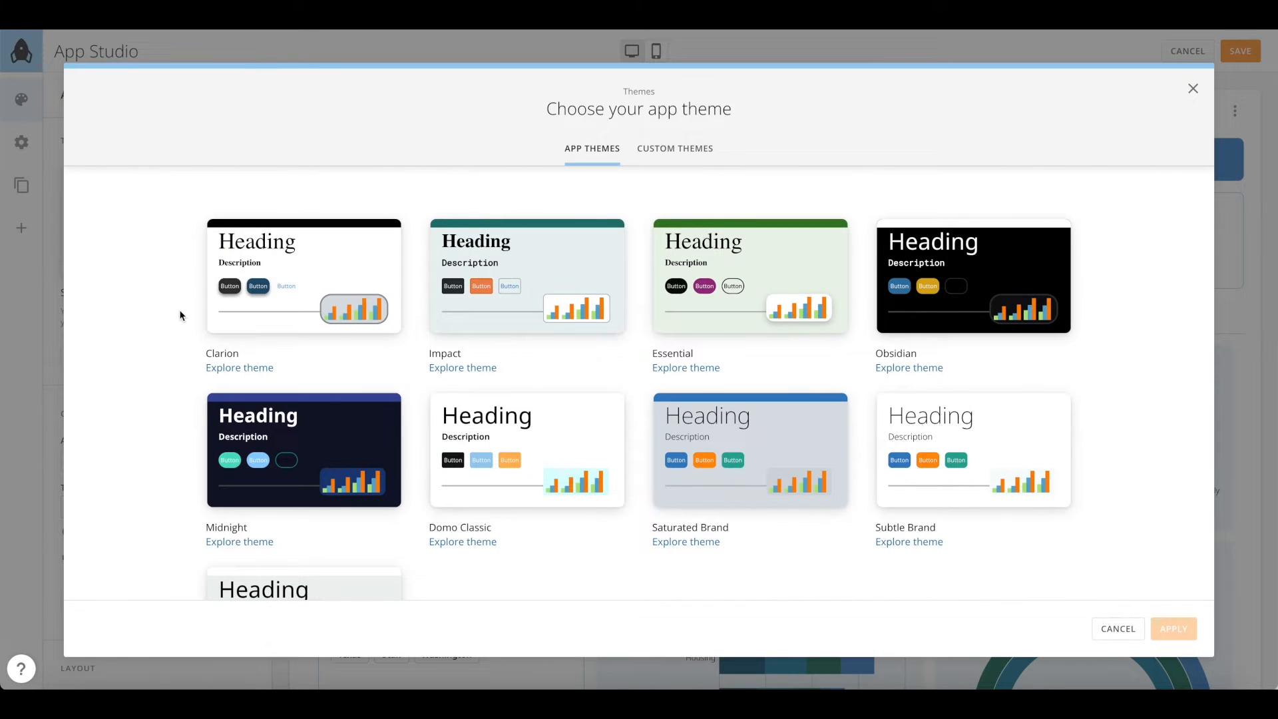
{"action": "scroll", "coordinate": [180, 316], "scroll_direction": "down", "scroll_amount": 3}
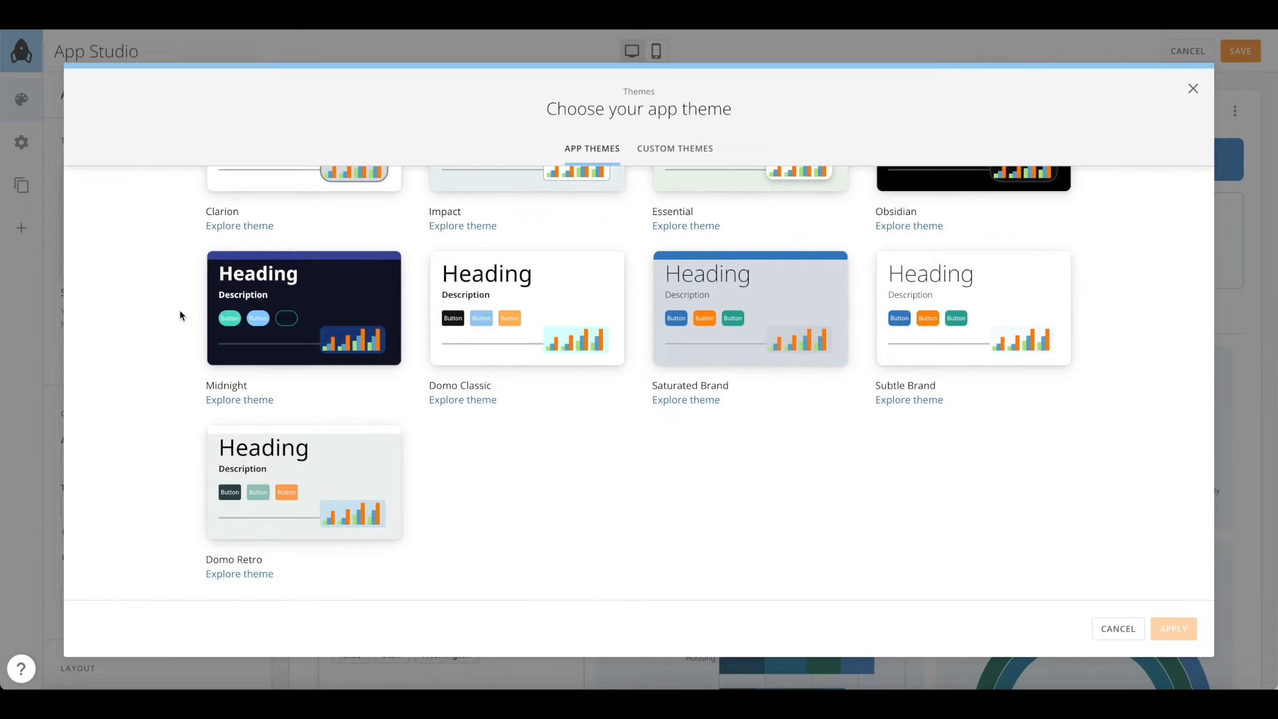
{"action": "scroll", "coordinate": [180, 315], "scroll_direction": "up", "scroll_amount": 3}
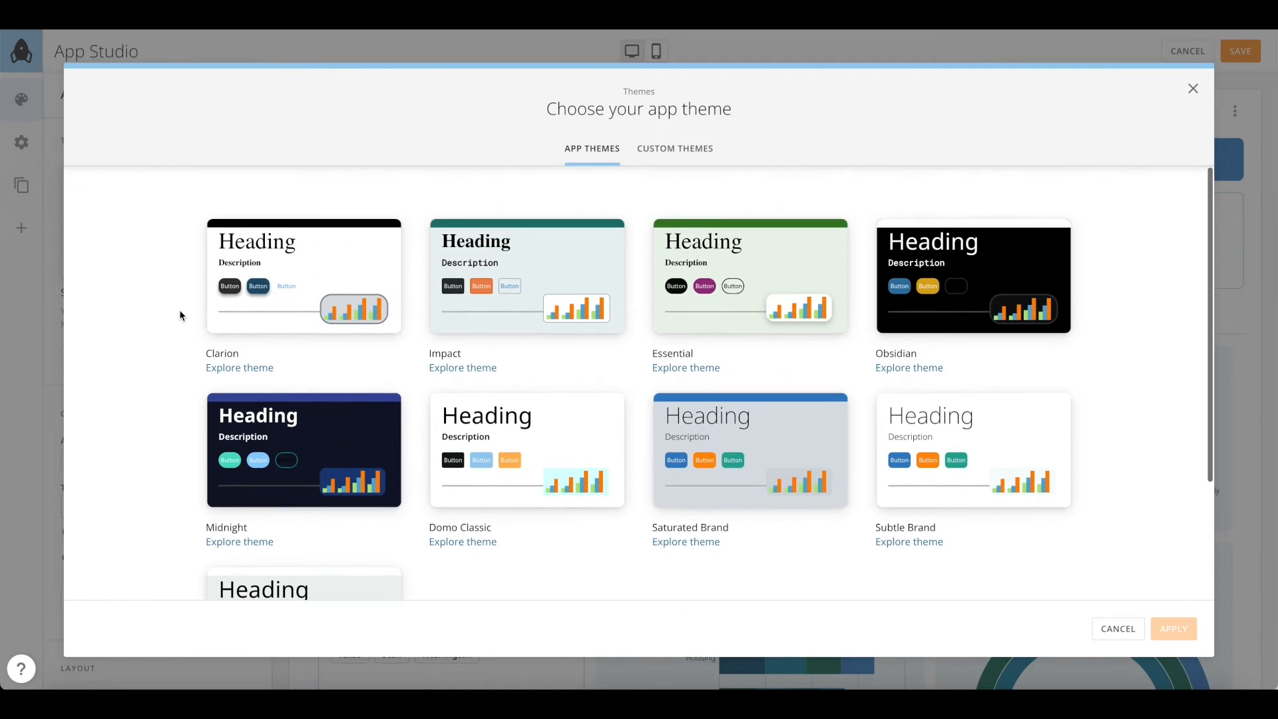
{"action": "left_click", "coordinate": [511, 297]}
{"action": "left_click", "coordinate": [1171, 629]}
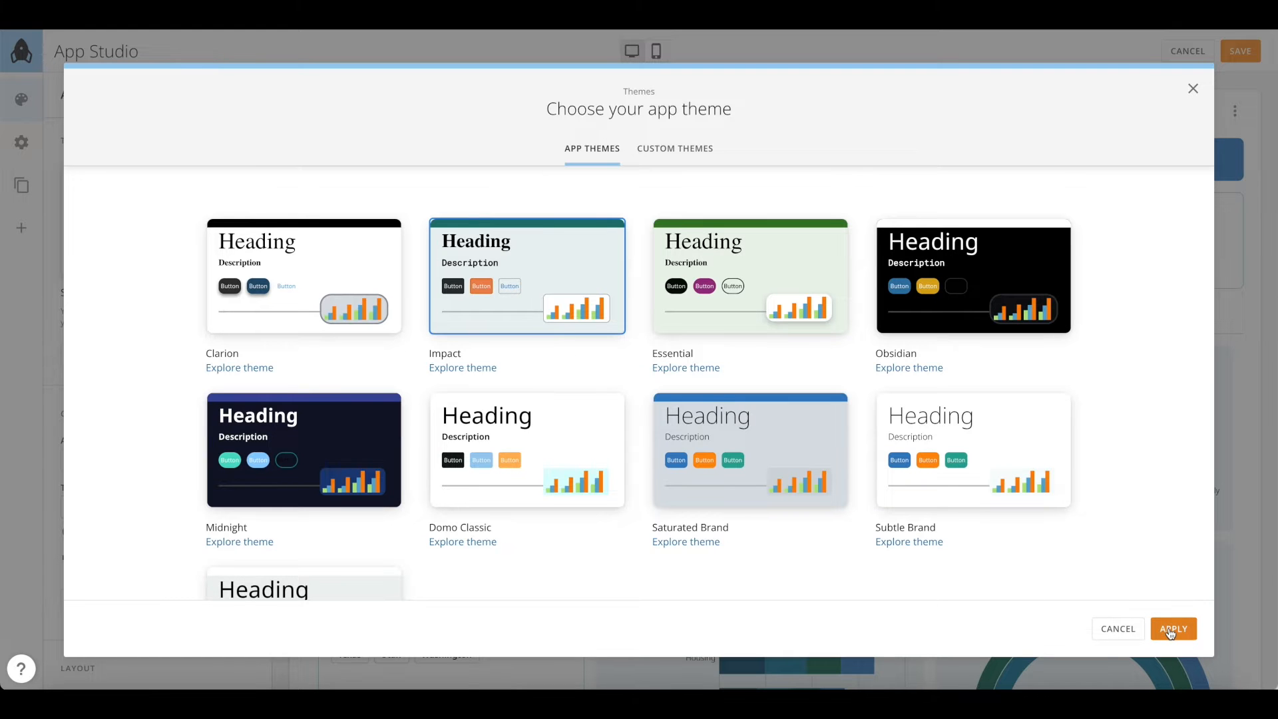
Switch the app to the Midnight theme
{"action": "scroll", "coordinate": [1171, 632], "scroll_direction": "down", "scroll_amount": 5}
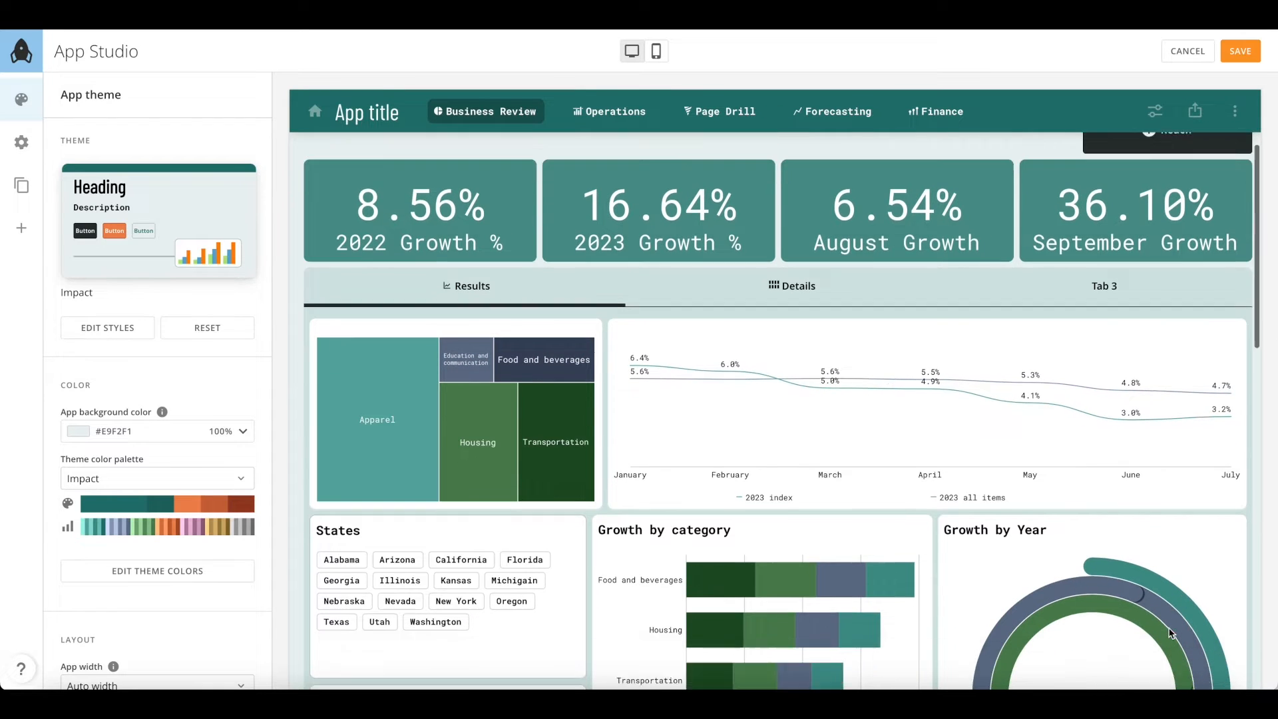
{"action": "scroll", "coordinate": [1172, 632], "scroll_direction": "up", "scroll_amount": 5}
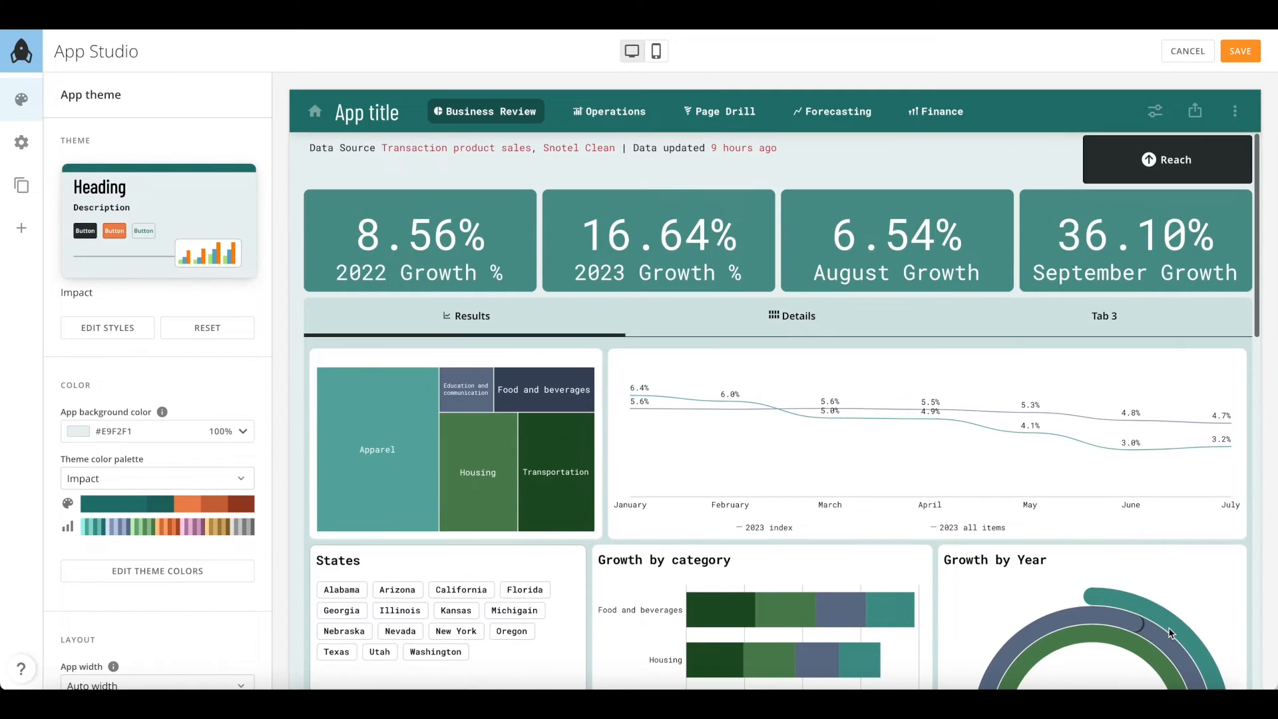
{"action": "mouse_move", "coordinate": [199, 273]}
{"action": "left_click", "coordinate": [158, 227]}
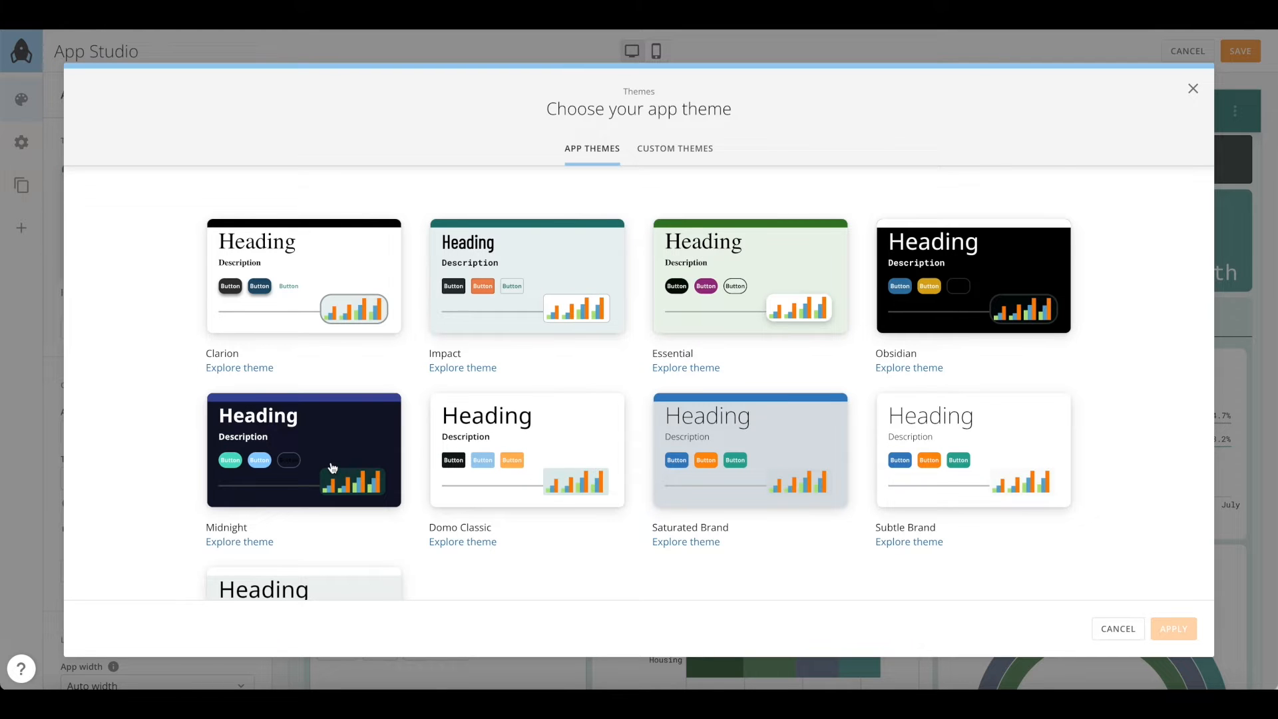
{"action": "left_click", "coordinate": [332, 468]}
{"action": "left_click", "coordinate": [1191, 633]}
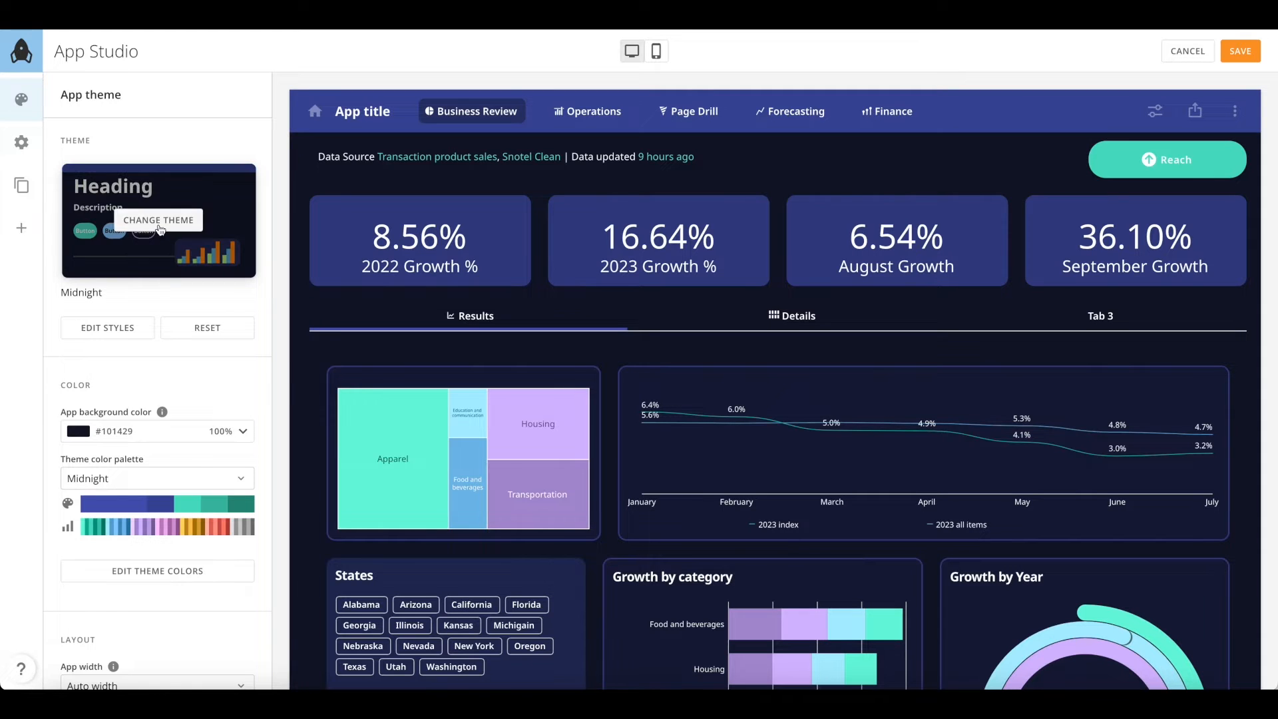
Switch the app to the Obsidian theme
{"action": "left_click", "coordinate": [159, 224]}
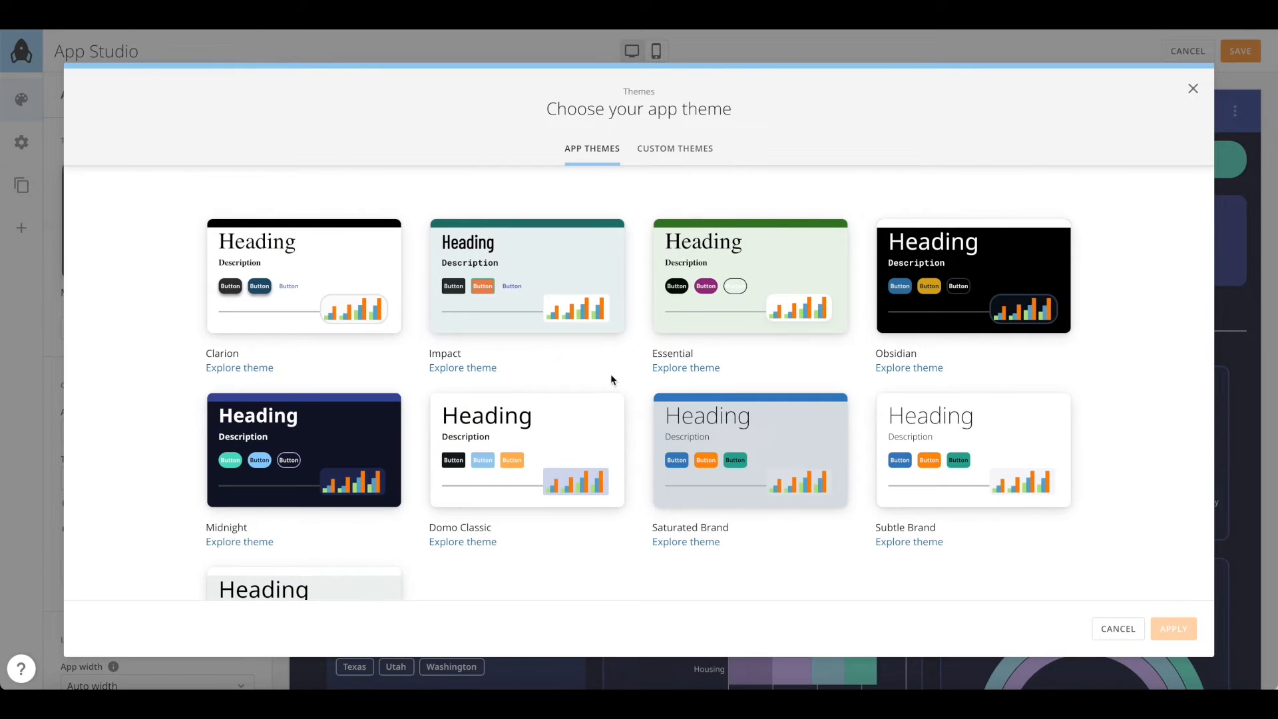
{"action": "left_click", "coordinate": [921, 296]}
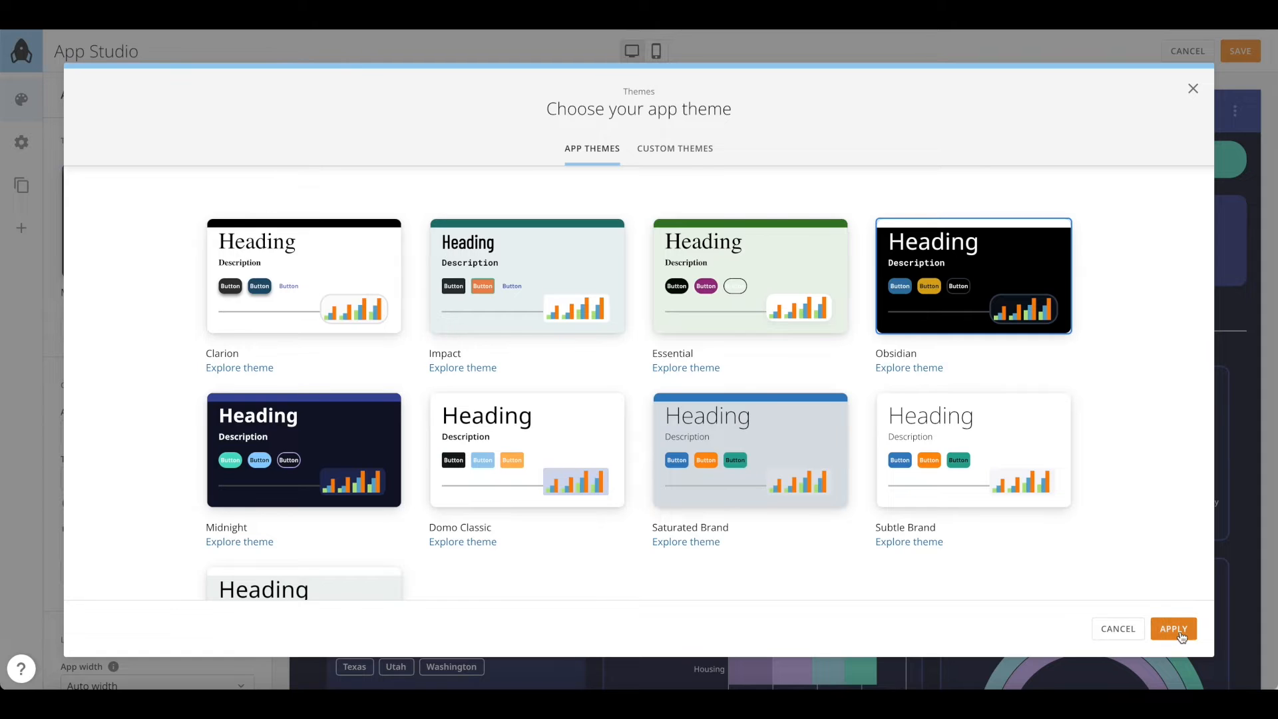
{"action": "left_click", "coordinate": [1174, 628]}
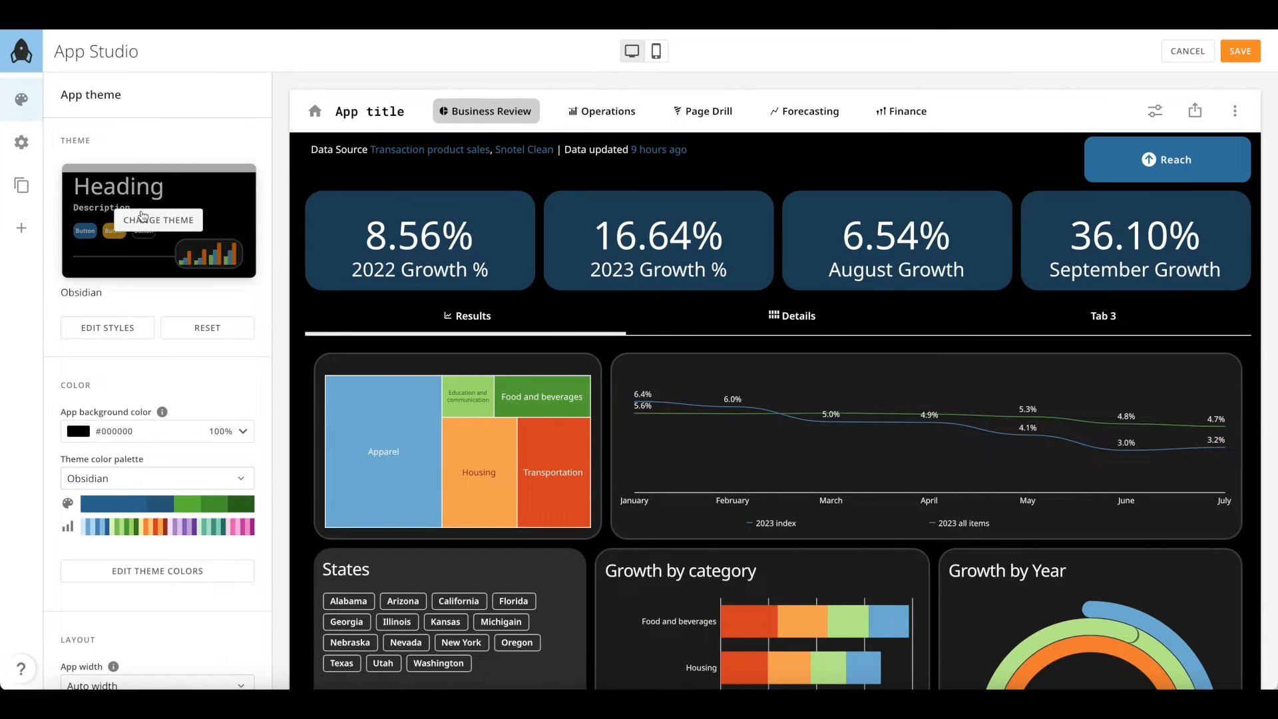
Apply the Domo Classic theme, giving a #FFFFFF background
{"action": "left_click", "coordinate": [154, 224]}
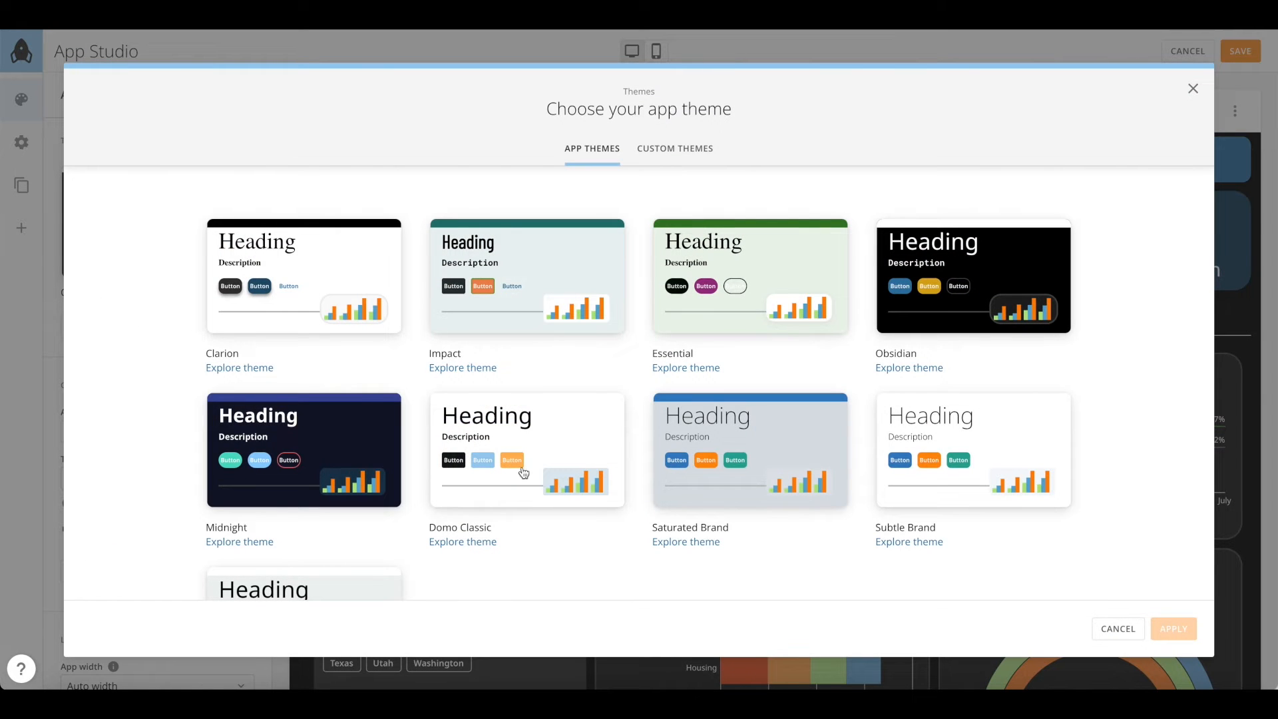
{"action": "left_click", "coordinate": [570, 445]}
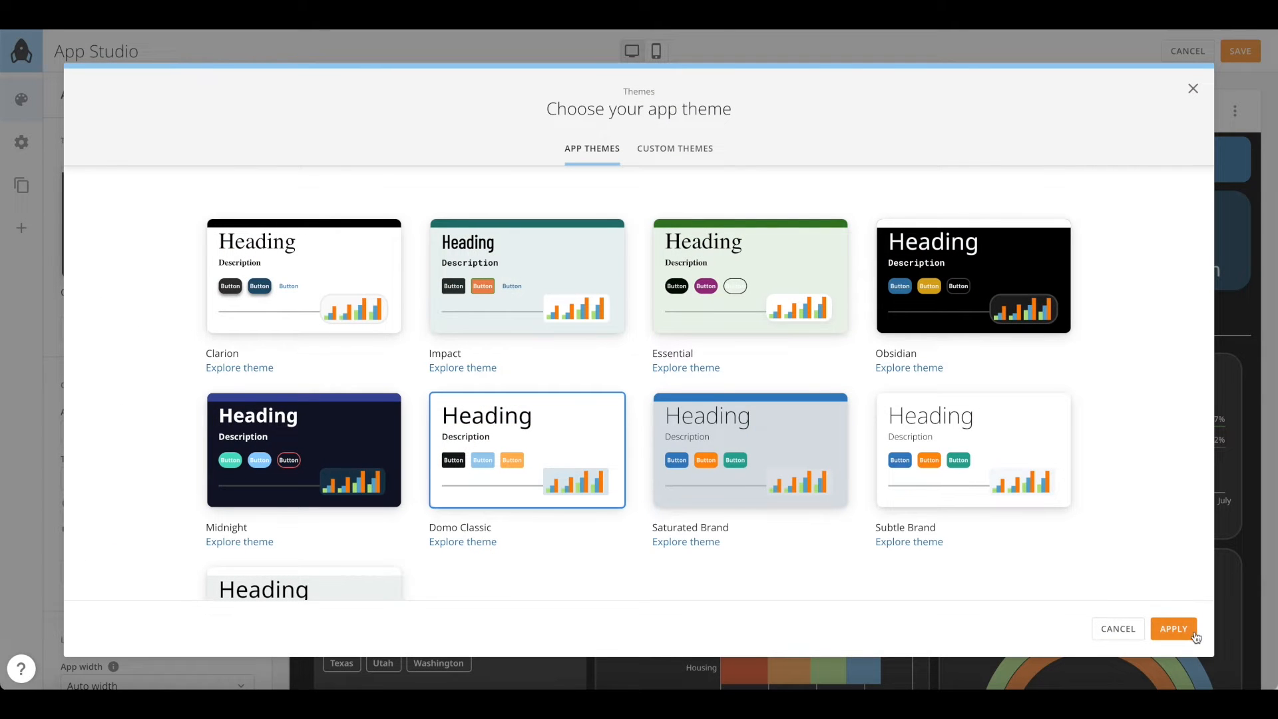
{"action": "left_click", "coordinate": [1191, 633]}
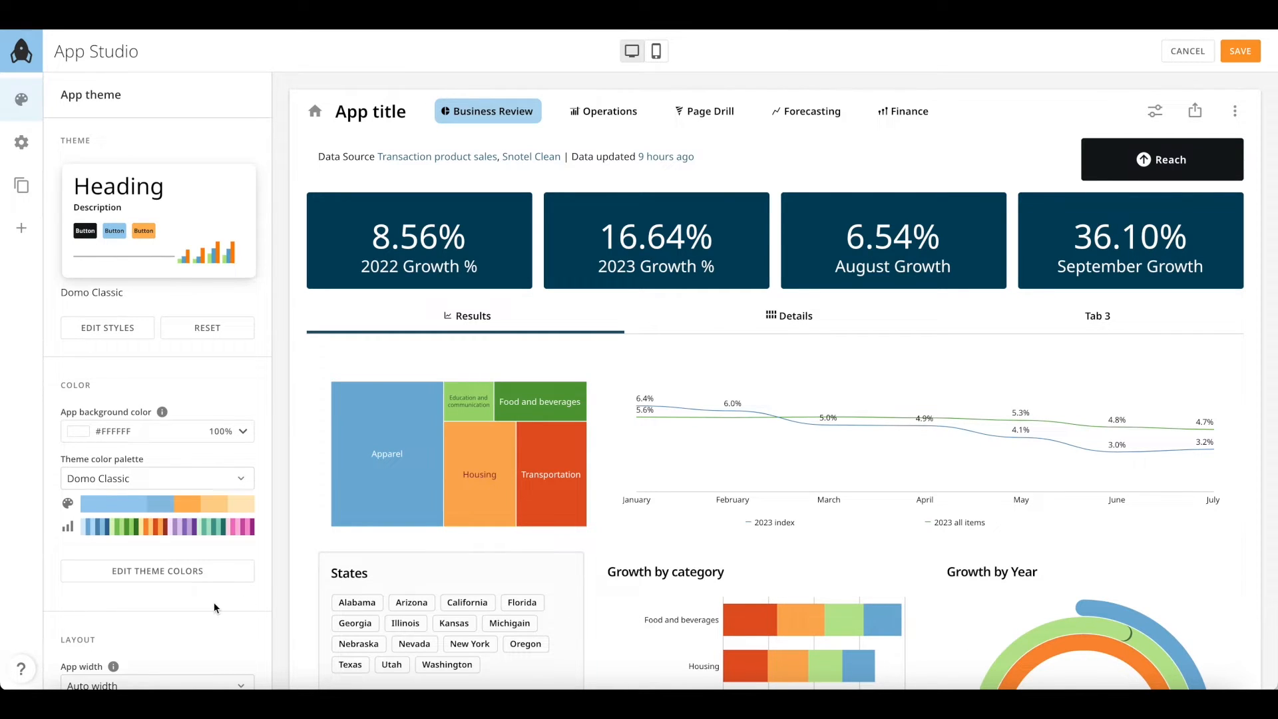
Lower the Layout app density slider to Compact at 2 px
{"action": "scroll", "coordinate": [214, 602], "scroll_direction": "down", "scroll_amount": 3}
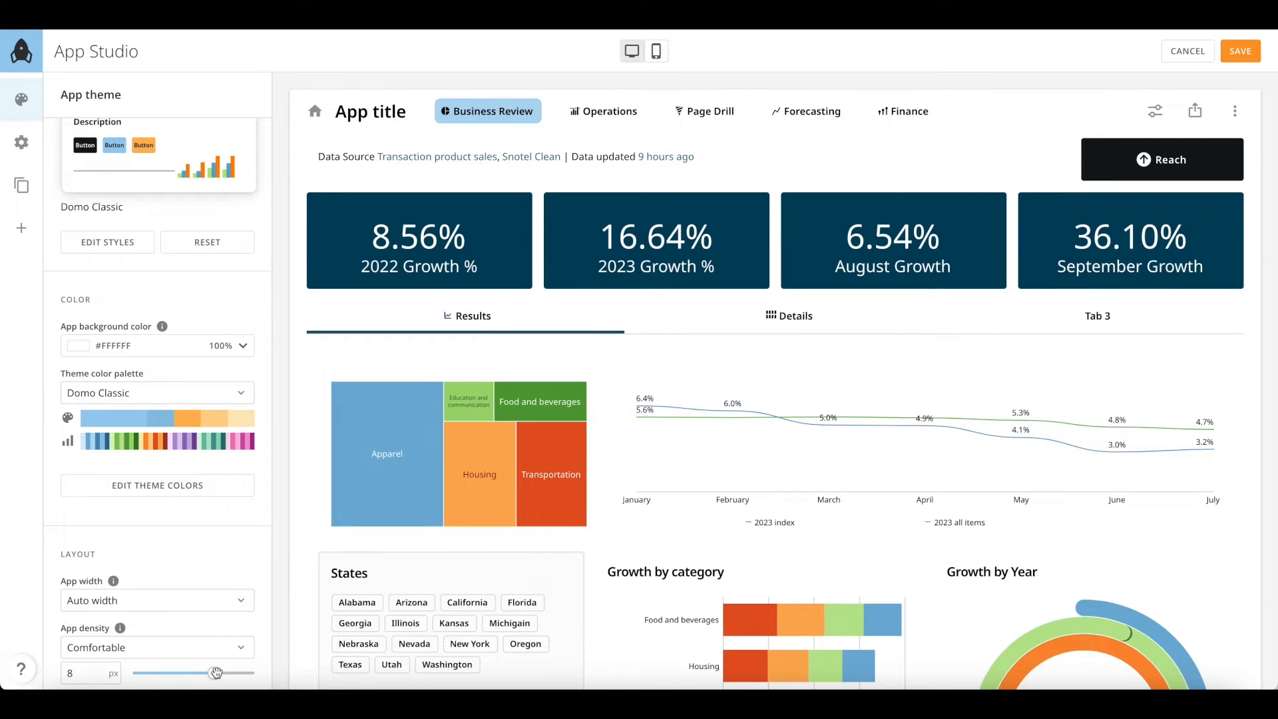
{"action": "left_click_drag", "start_coordinate": [215, 673], "coordinate": [187, 680]}
{"action": "scroll", "coordinate": [187, 679], "scroll_direction": "down", "scroll_amount": 1}
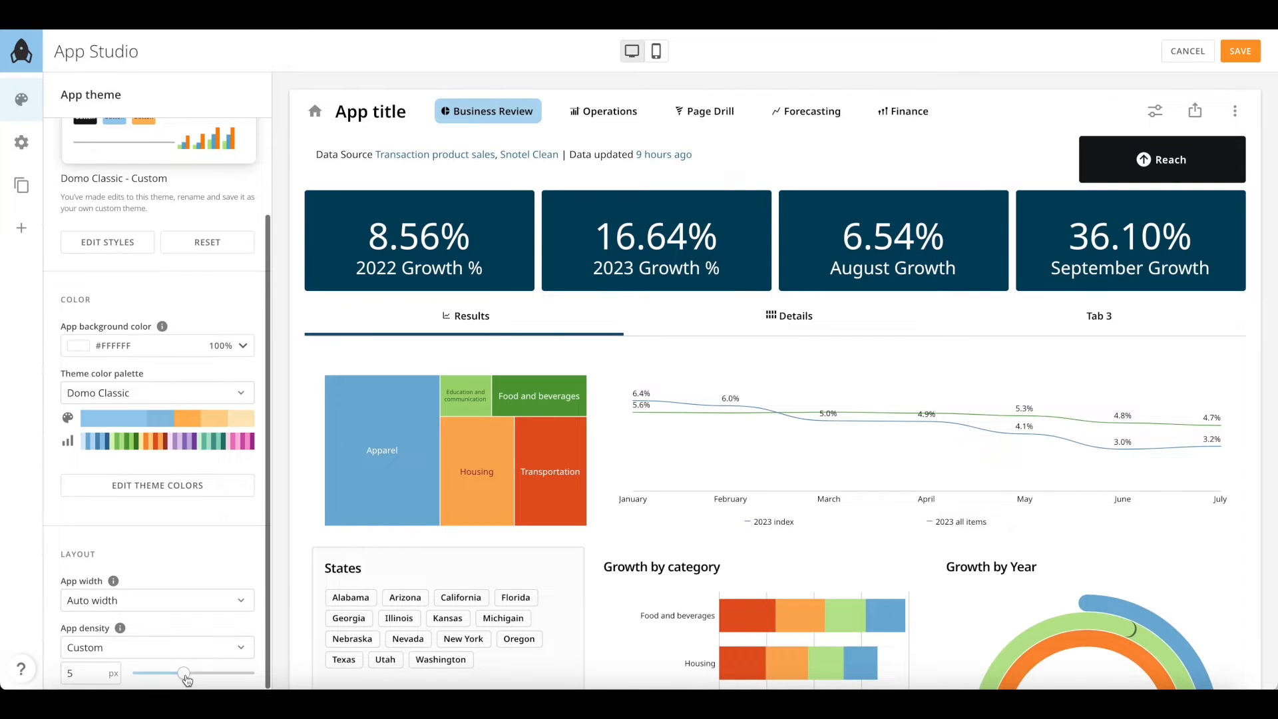
{"action": "left_click_drag", "start_coordinate": [183, 675], "coordinate": [153, 675]}
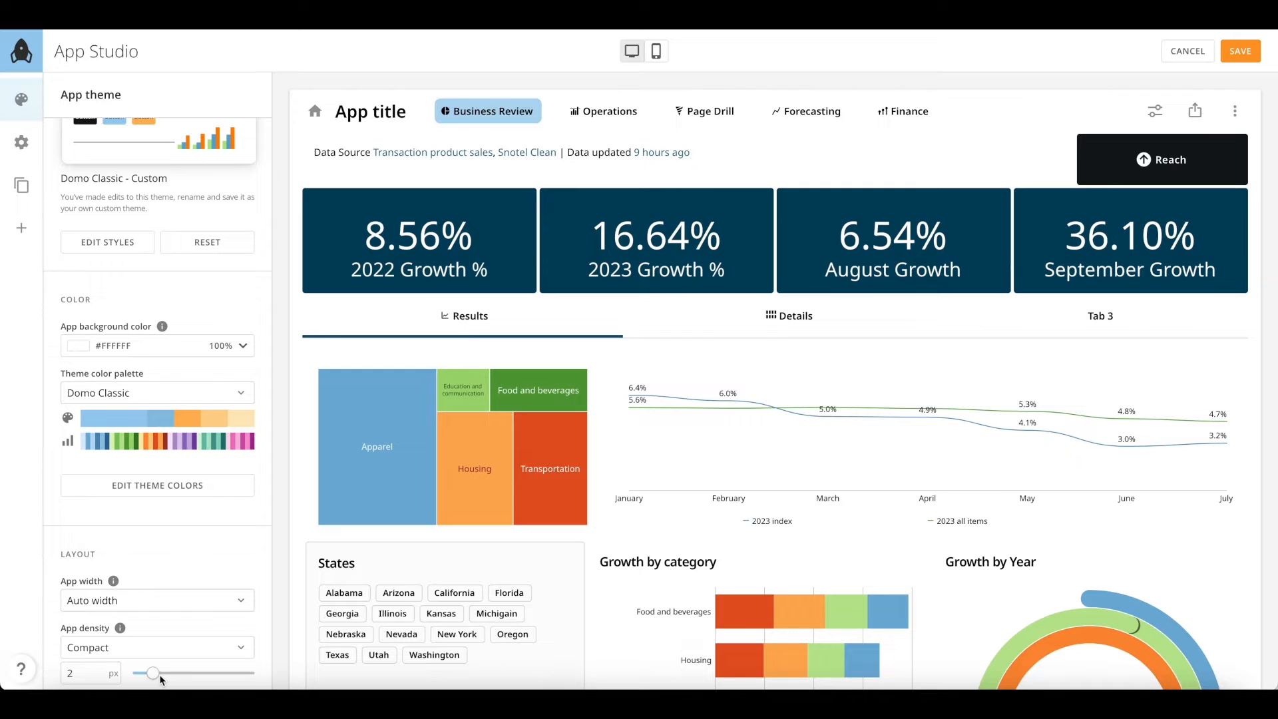
{"action": "scroll", "coordinate": [179, 569], "scroll_direction": "up", "scroll_amount": 4}
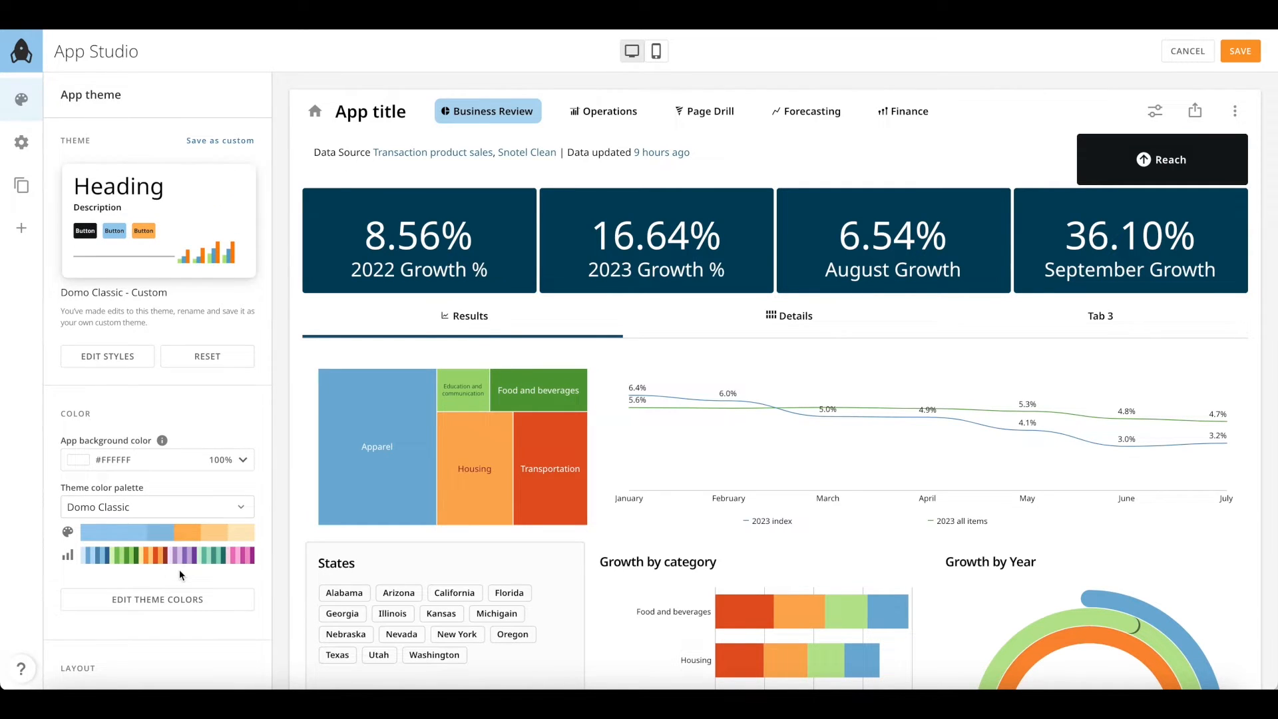
Try the Domo Retro palette, then settle on Essential for a #E3ECE0 background
{"action": "left_click", "coordinate": [200, 507]}
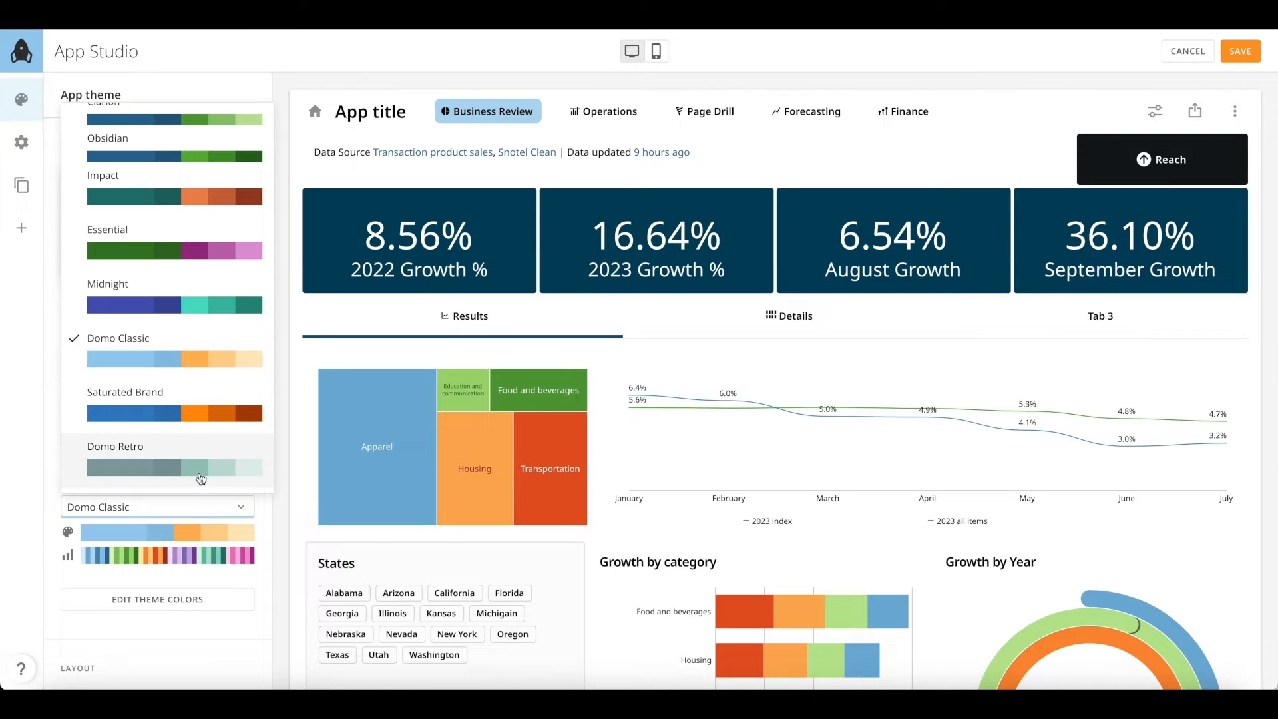
{"action": "left_click", "coordinate": [199, 474]}
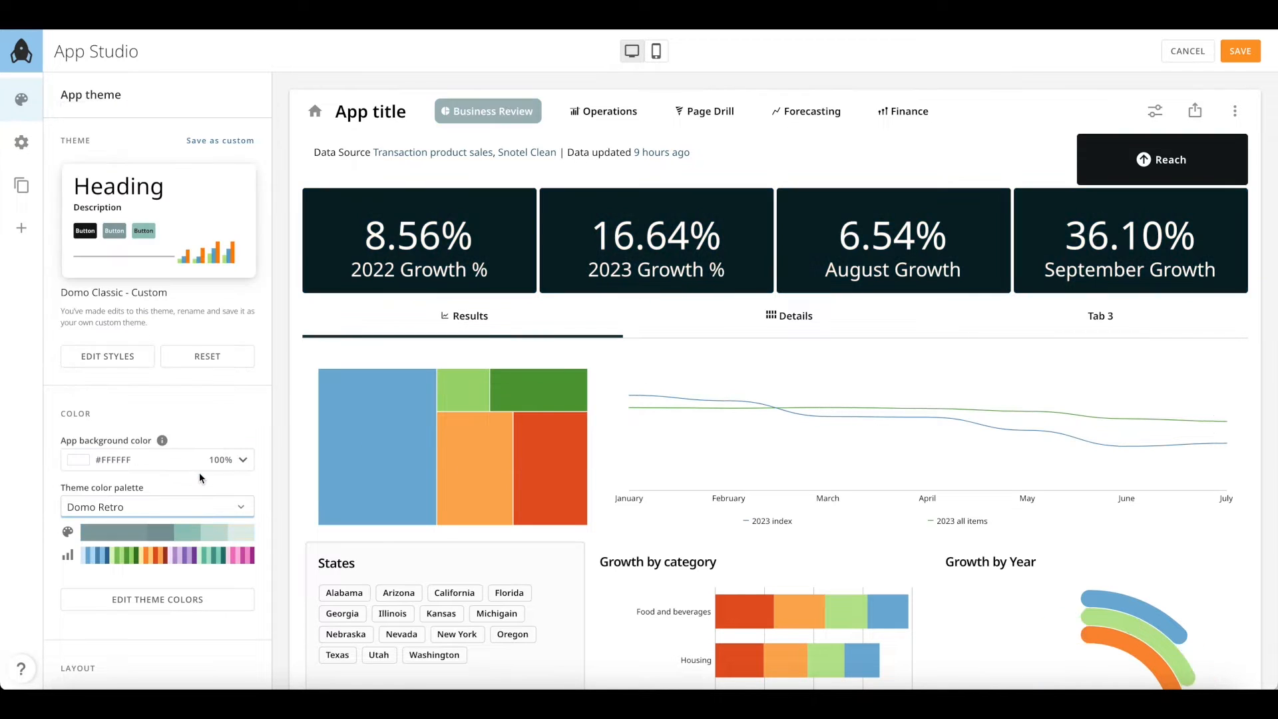
{"action": "left_click", "coordinate": [200, 515]}
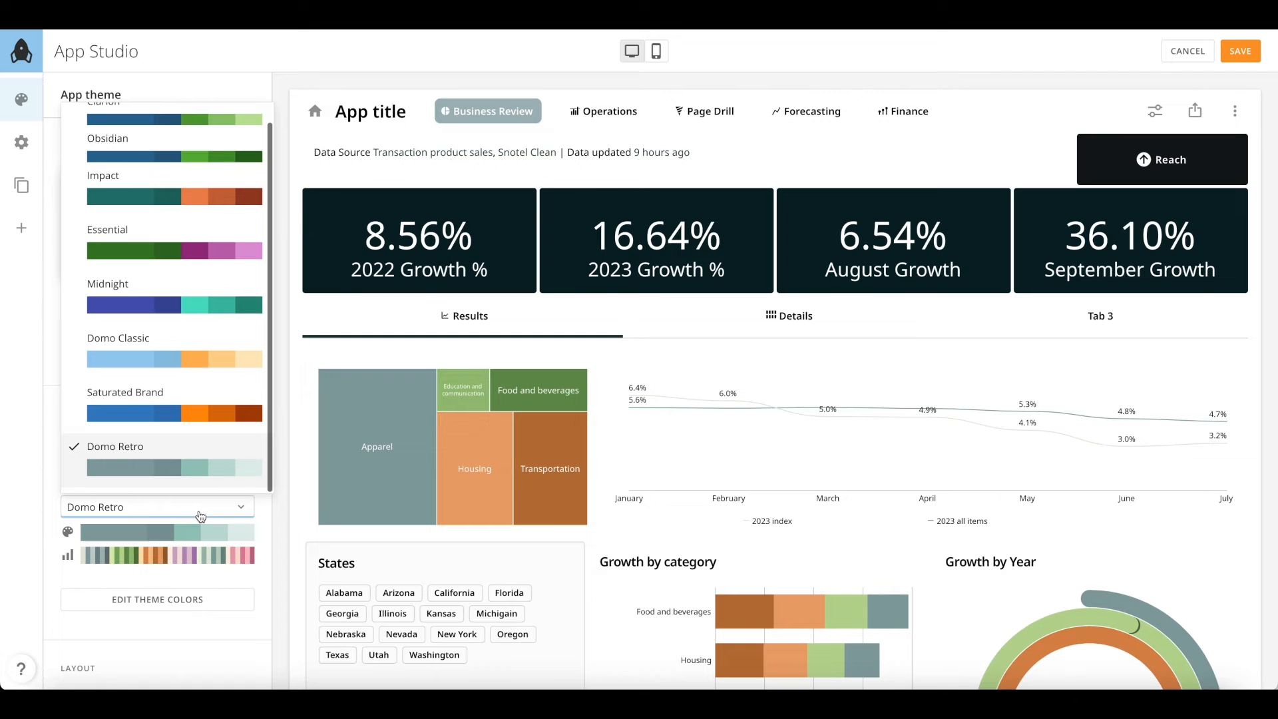
{"action": "left_click", "coordinate": [199, 258]}
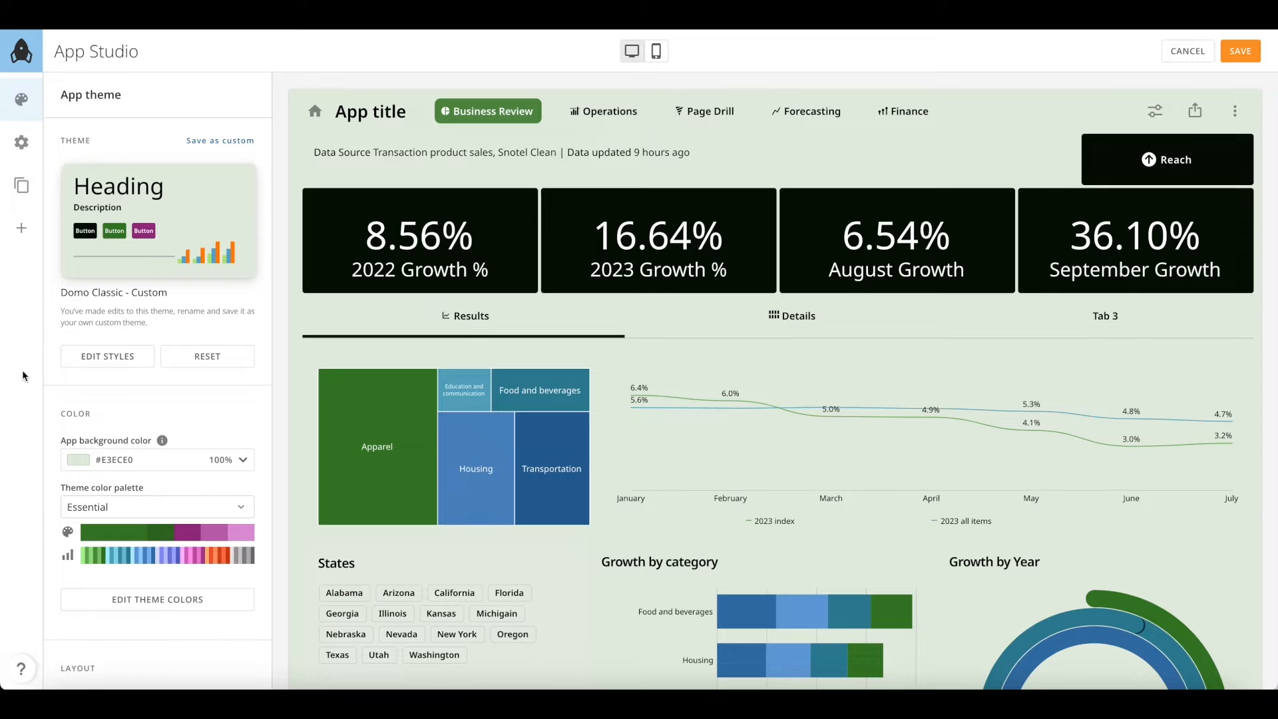
Apply the Midnight theme to the app
{"action": "left_click", "coordinate": [169, 222]}
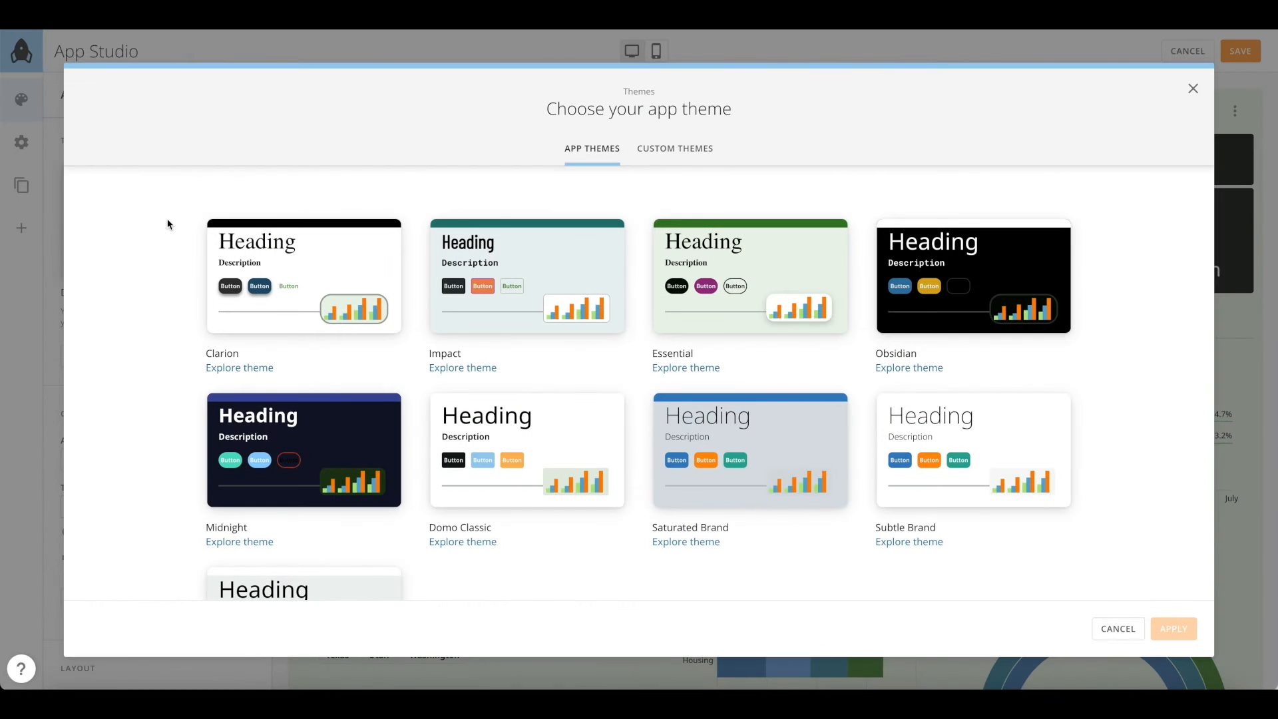
{"action": "left_click", "coordinate": [330, 447]}
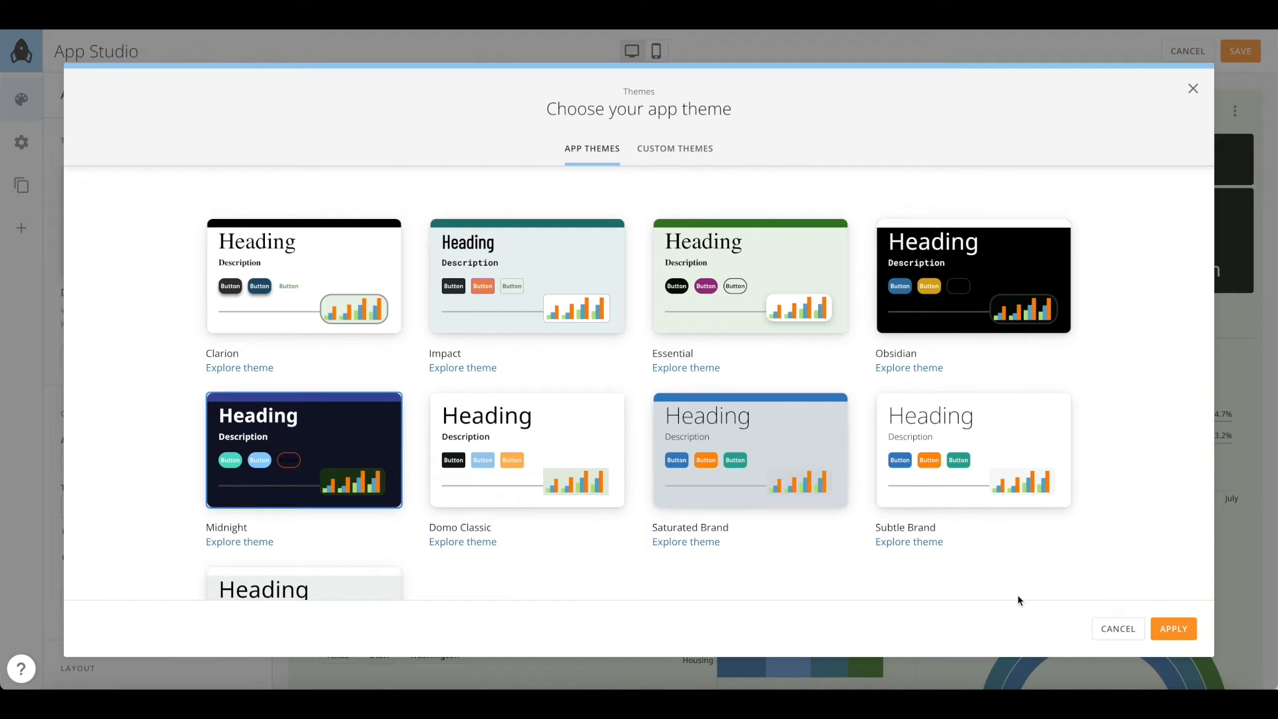
{"action": "left_click", "coordinate": [1184, 627]}
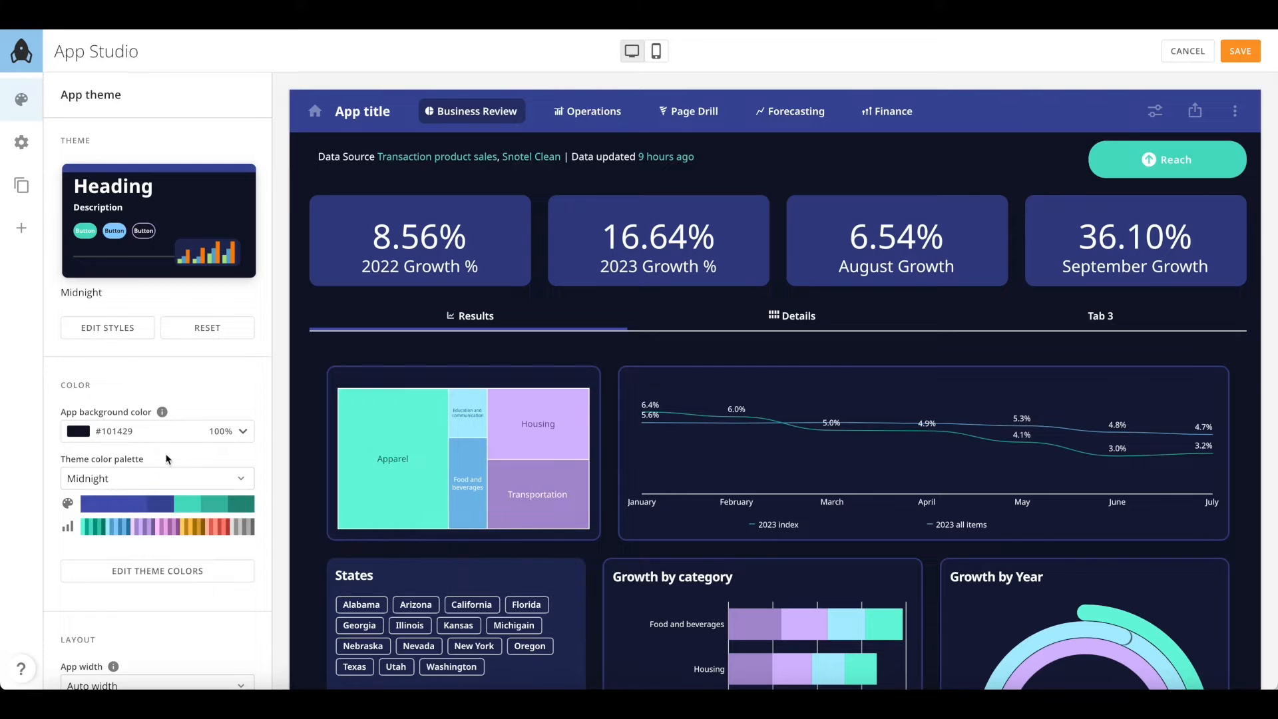
Try the Impact and Midnight palettes, ending on Domo Retro with a #1C3437 background
{"action": "left_click", "coordinate": [183, 480]}
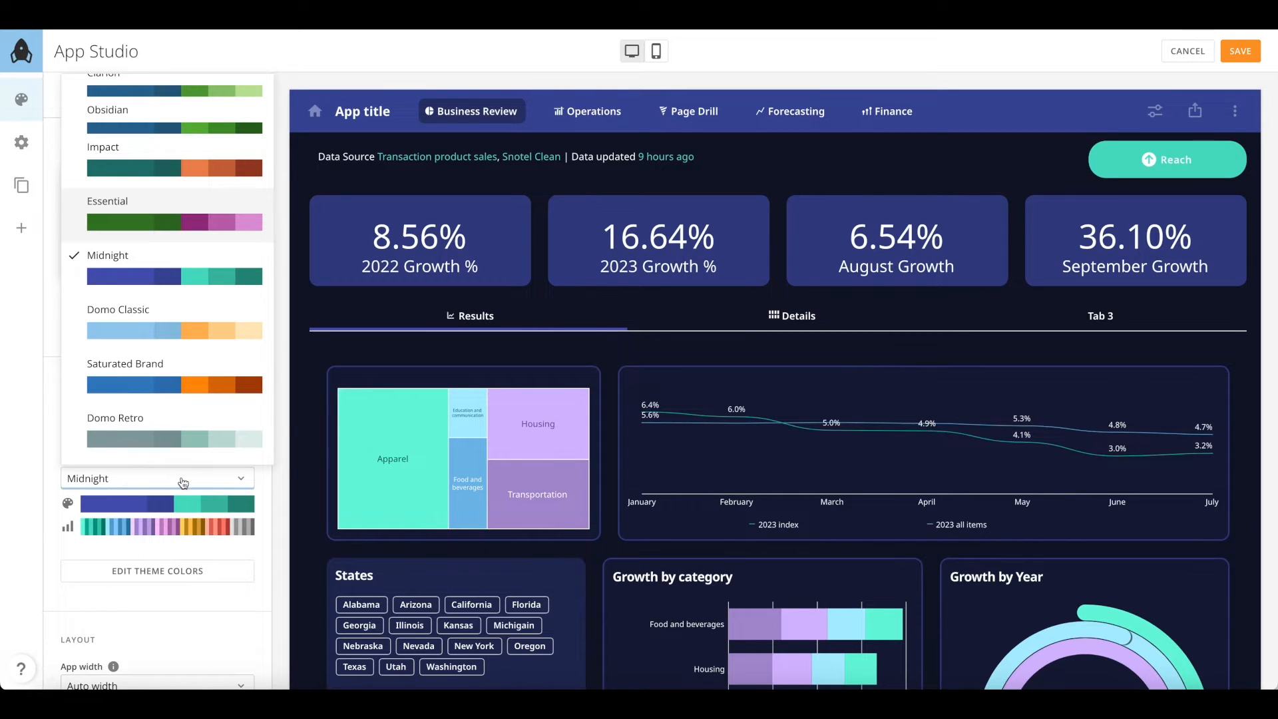
{"action": "left_click", "coordinate": [183, 158]}
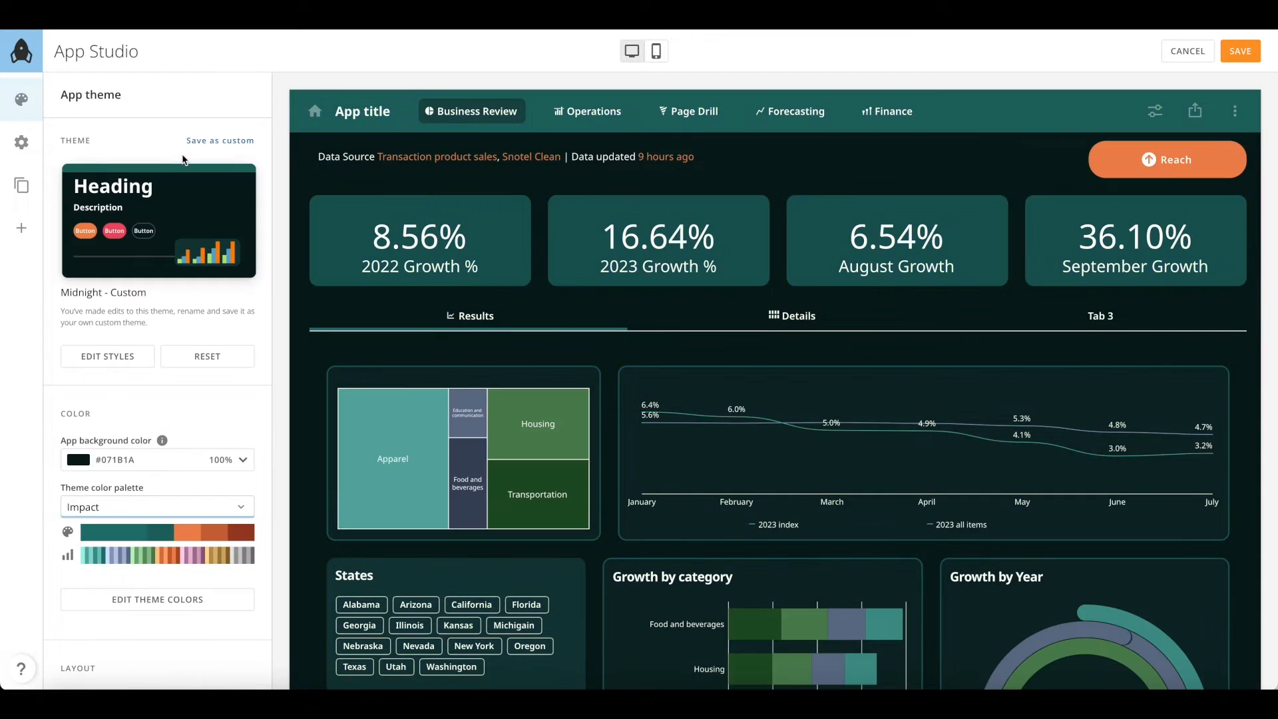
{"action": "left_click", "coordinate": [167, 510]}
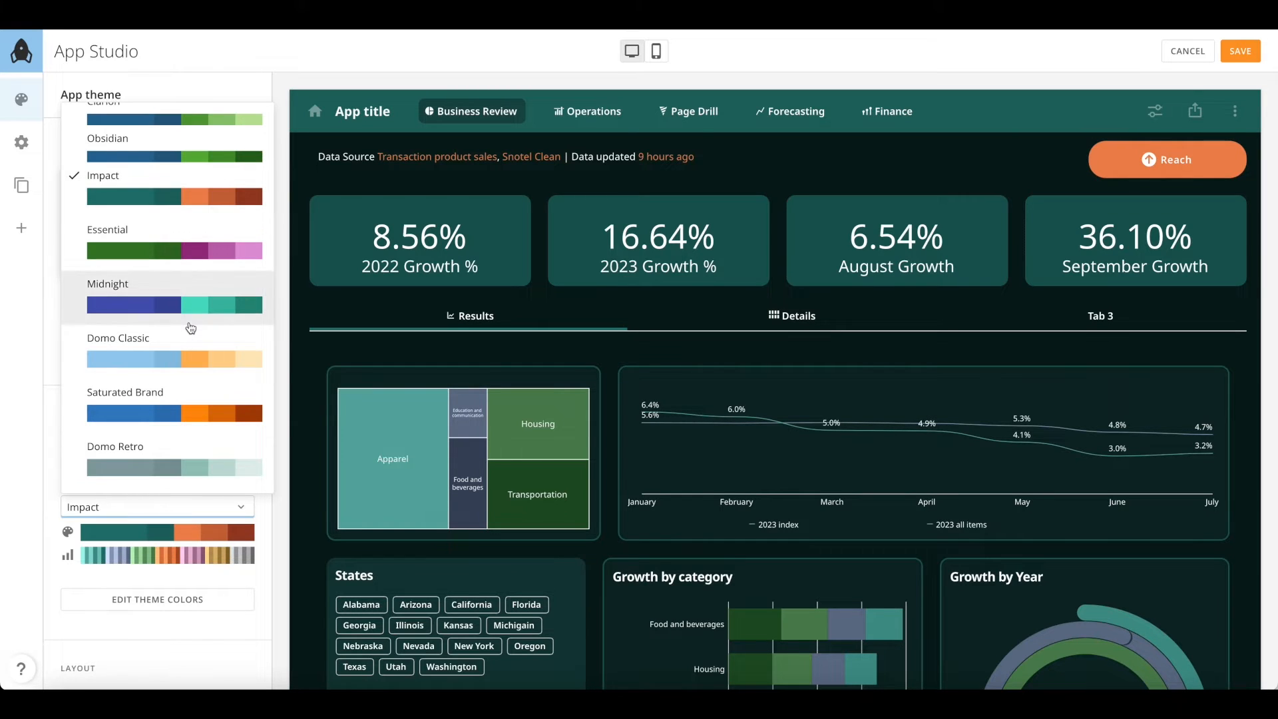
{"action": "left_click", "coordinate": [190, 327]}
{"action": "left_click", "coordinate": [185, 511]}
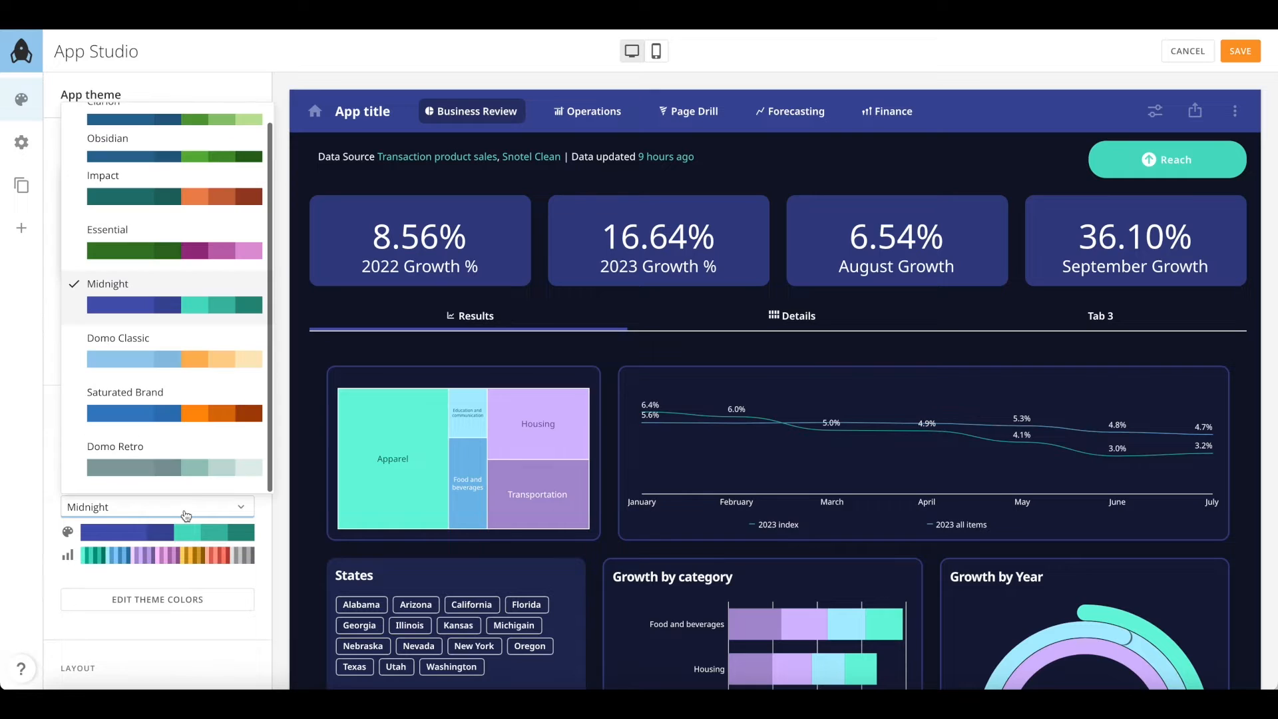
{"action": "left_click", "coordinate": [190, 453]}
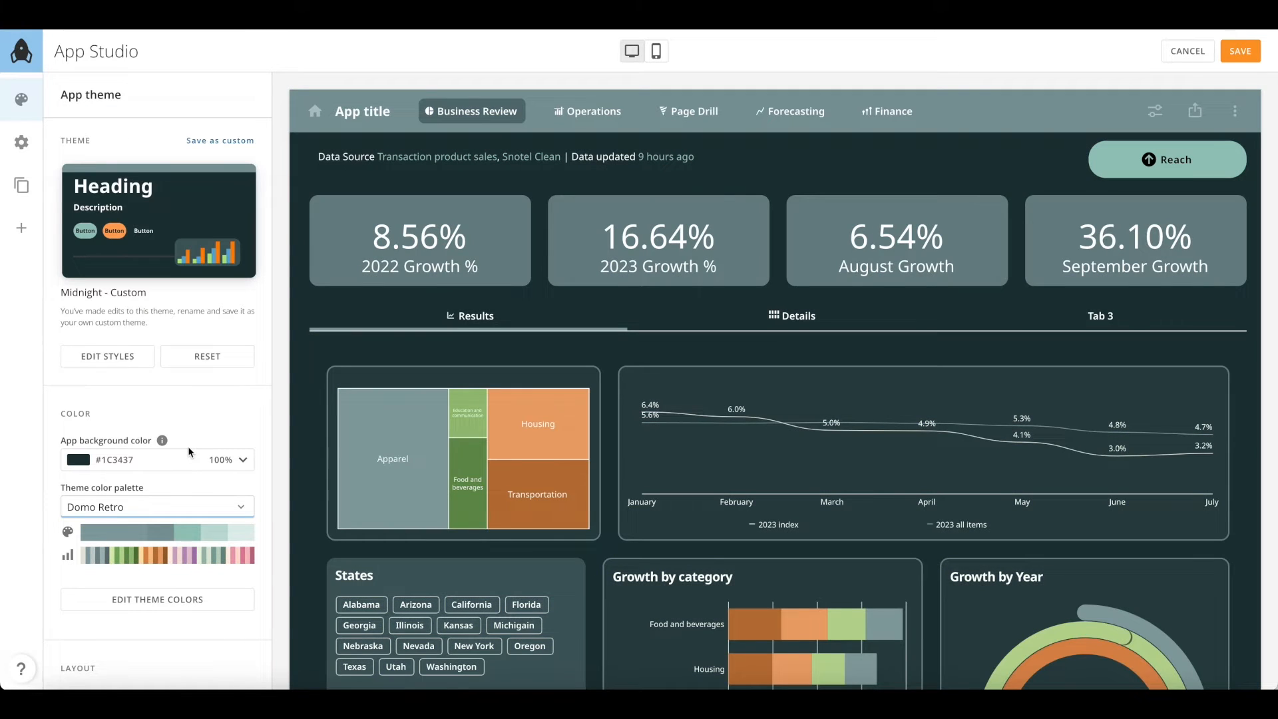
{"action": "left_click", "coordinate": [163, 226]}
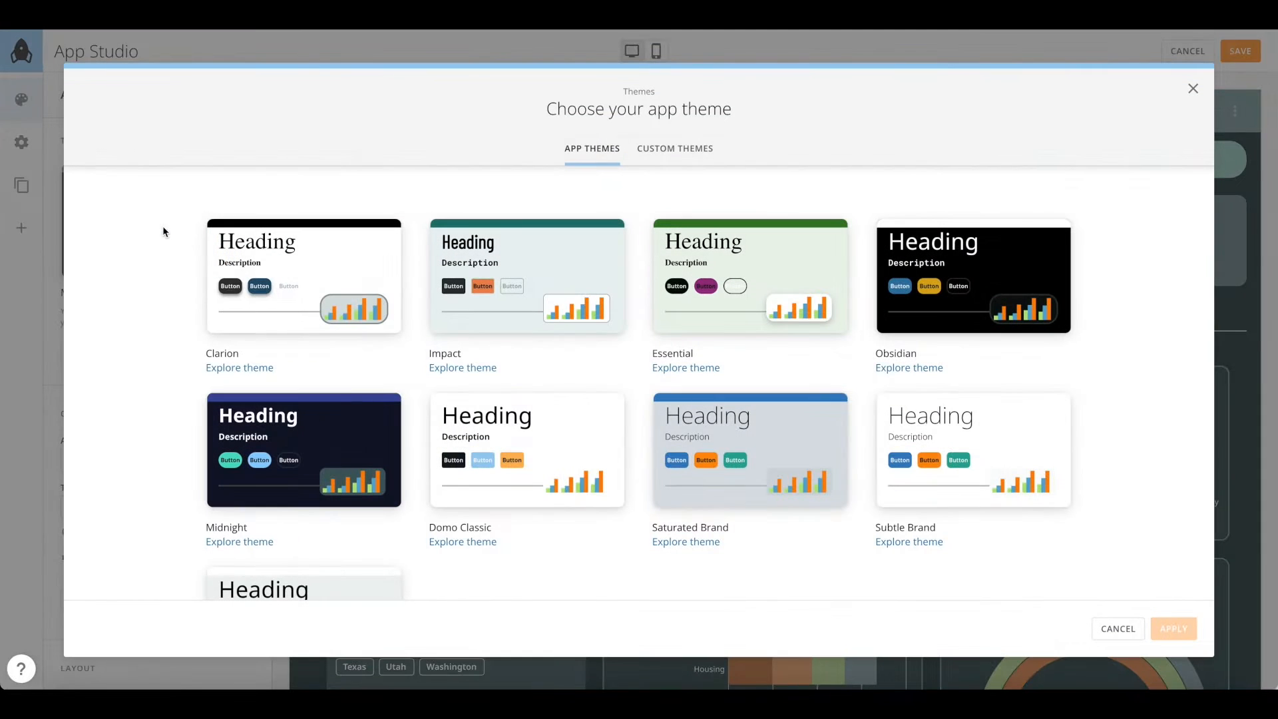
Select and apply the Saturated Brand theme, giving a #D9DFE4 background
{"action": "left_click", "coordinate": [807, 448]}
{"action": "left_click", "coordinate": [1175, 630]}
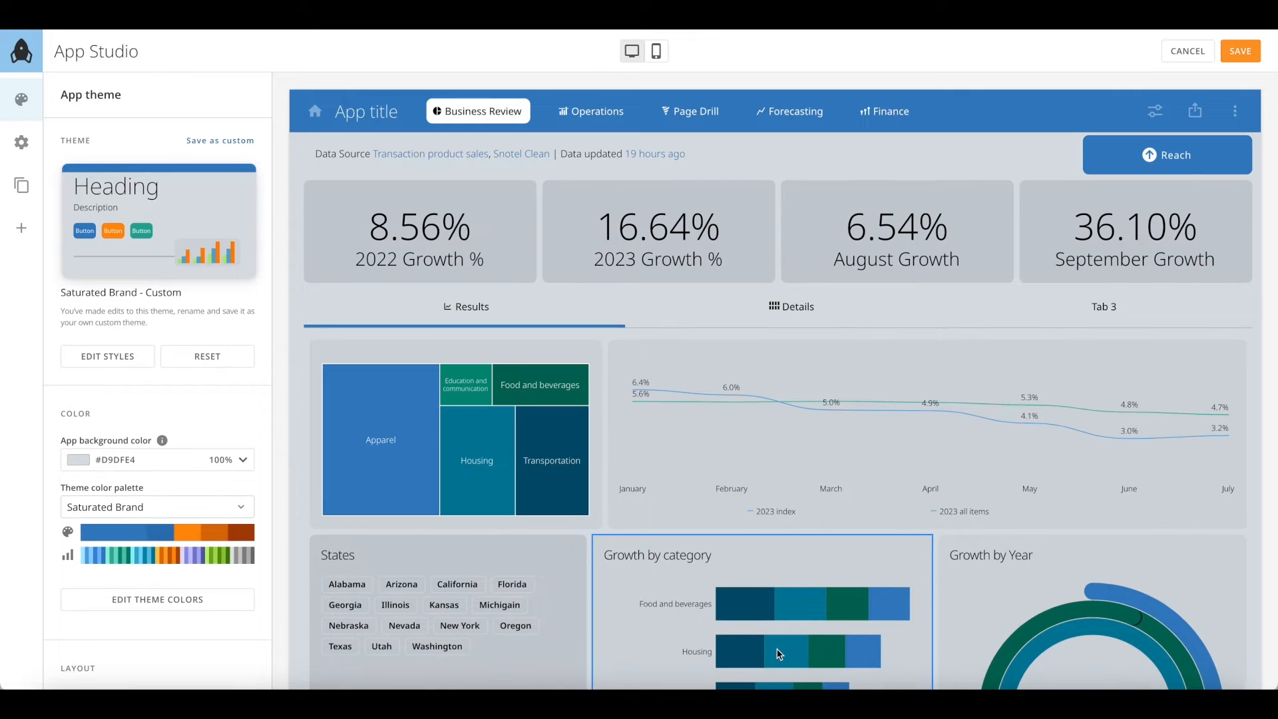
Swap the chart series colours so Series 1 is #008BAC and Series 2 is #3580C2
{"action": "left_click", "coordinate": [190, 607]}
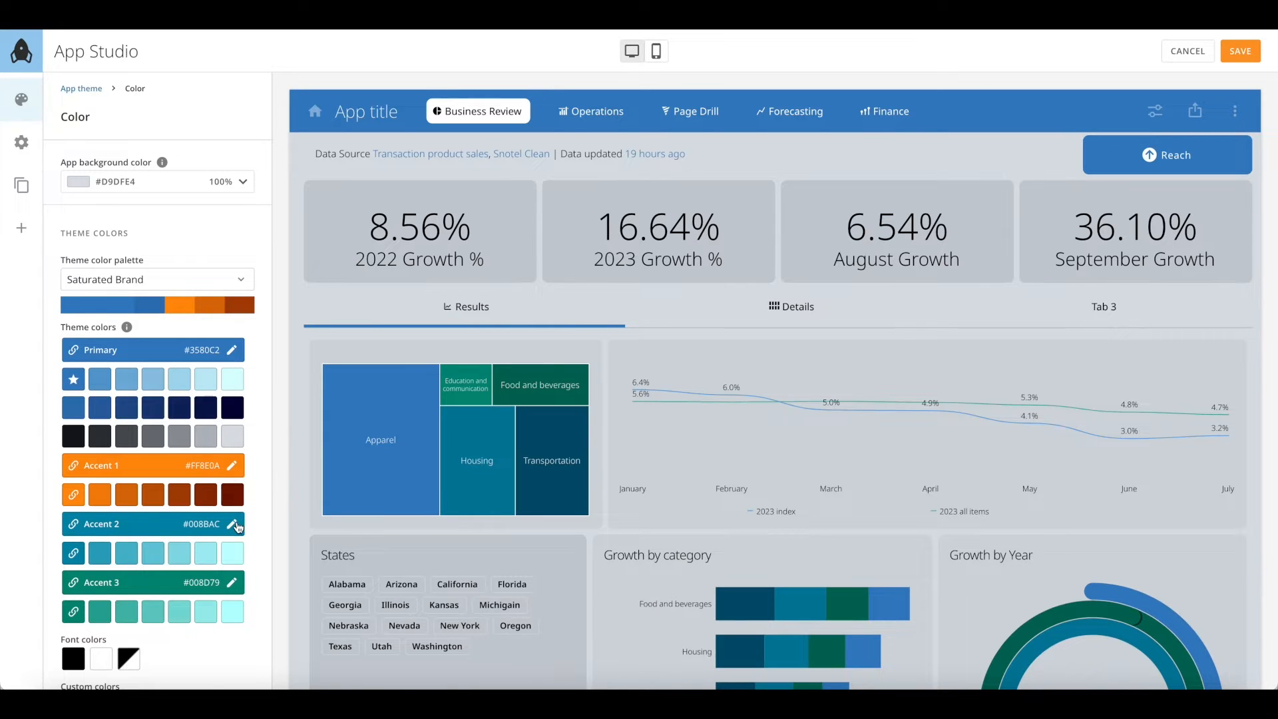
{"action": "scroll", "coordinate": [228, 602], "scroll_direction": "down", "scroll_amount": 3}
{"action": "scroll", "coordinate": [227, 596], "scroll_direction": "down", "scroll_amount": 1}
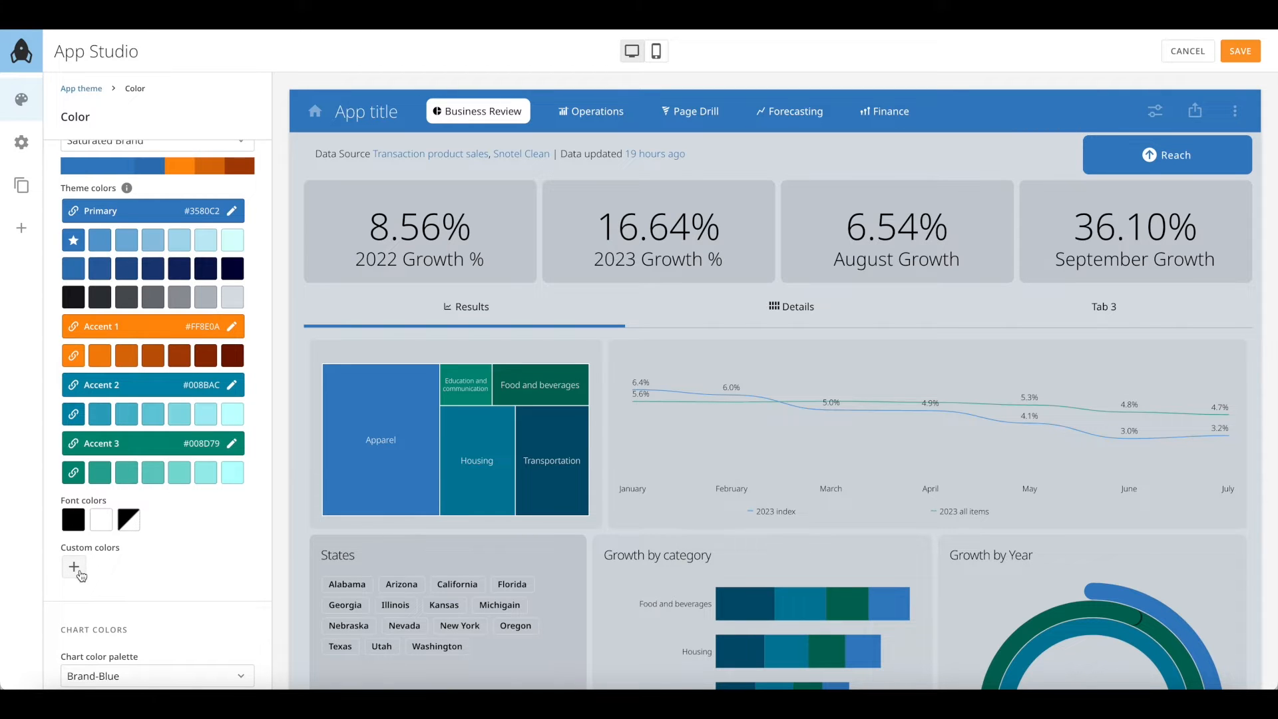
{"action": "scroll", "coordinate": [131, 580], "scroll_direction": "down", "scroll_amount": 5}
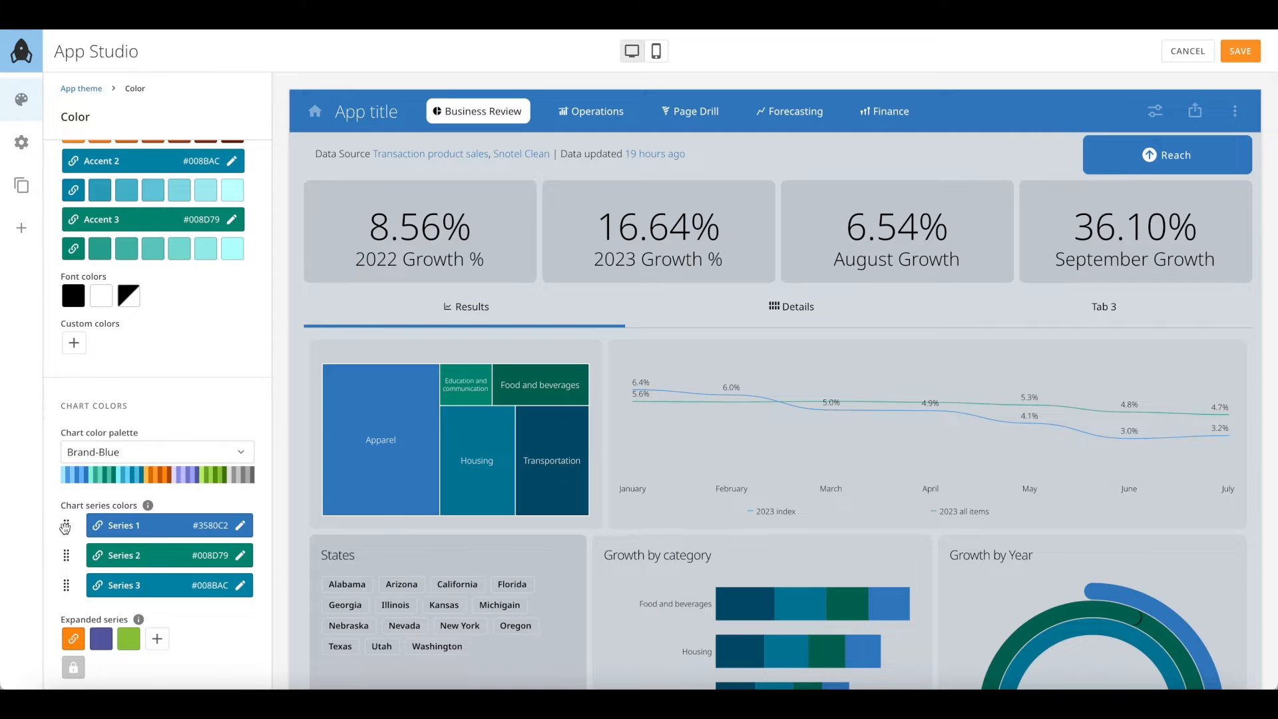
{"action": "left_click_drag", "start_coordinate": [66, 583], "coordinate": [65, 554]}
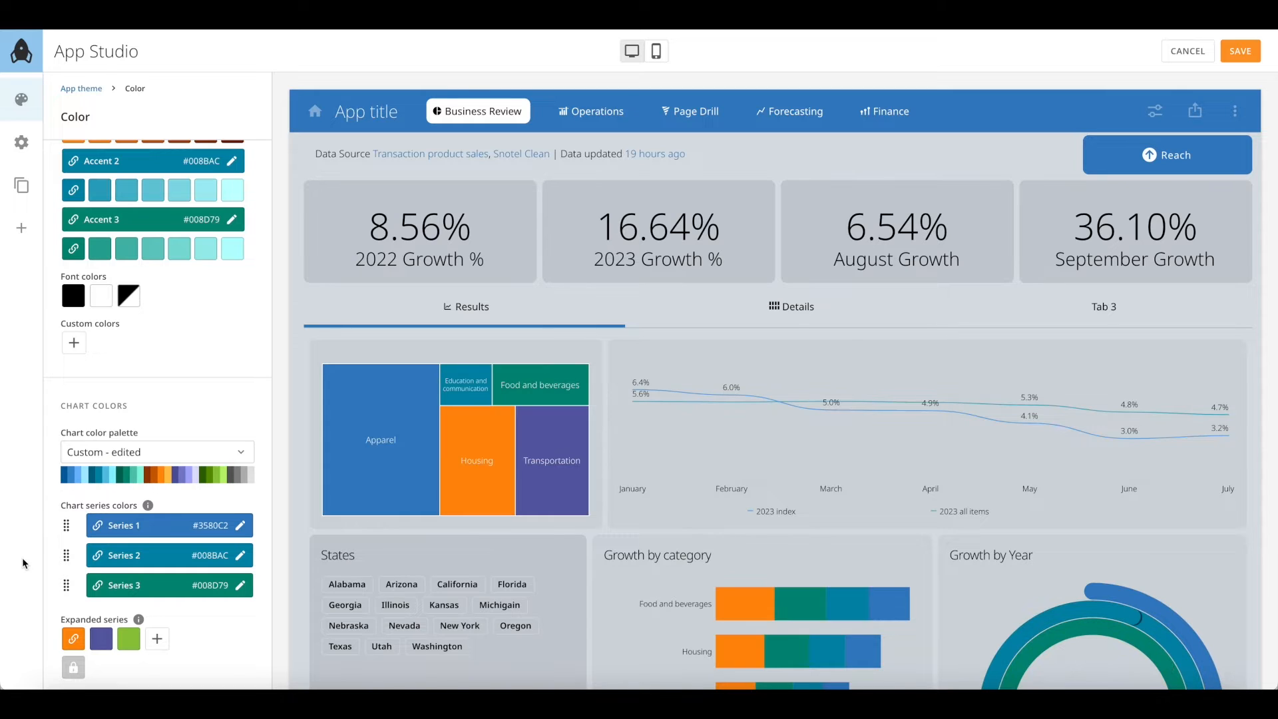
{"action": "left_click_drag", "start_coordinate": [66, 526], "coordinate": [64, 557]}
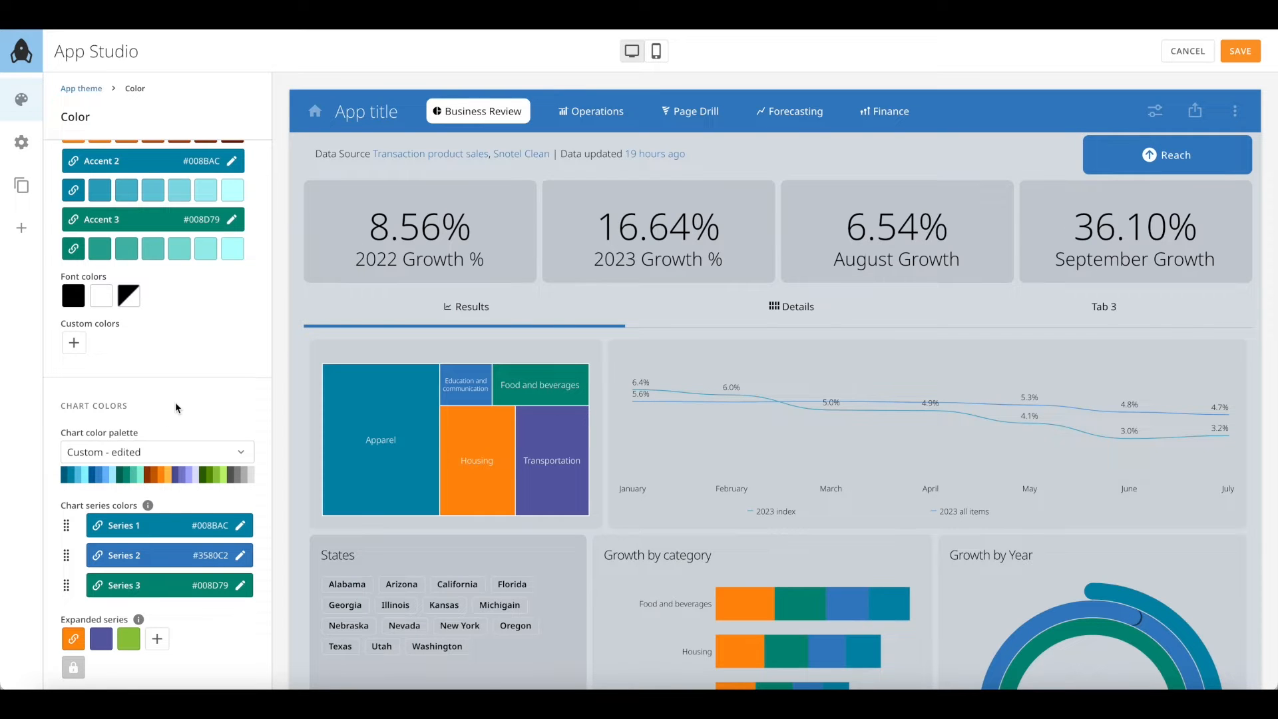
{"action": "scroll", "coordinate": [175, 406], "scroll_direction": "up", "scroll_amount": 5}
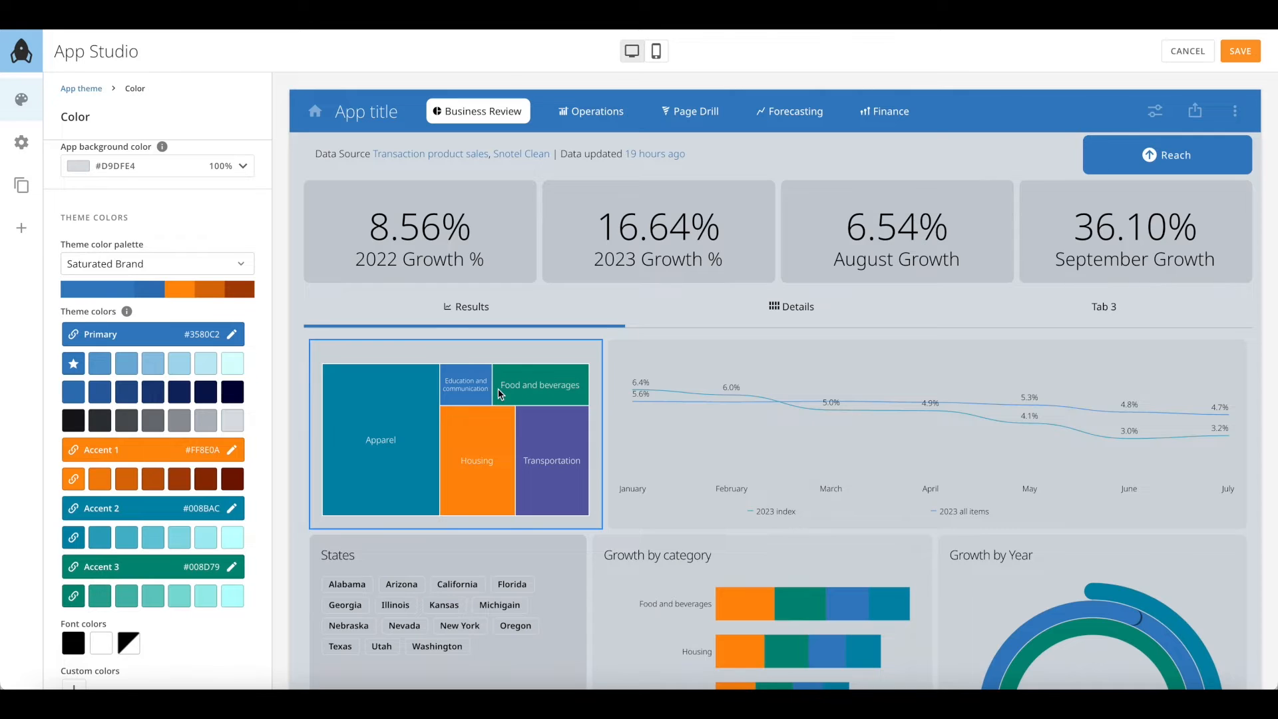
{"action": "scroll", "coordinate": [499, 393], "scroll_direction": "down", "scroll_amount": 8}
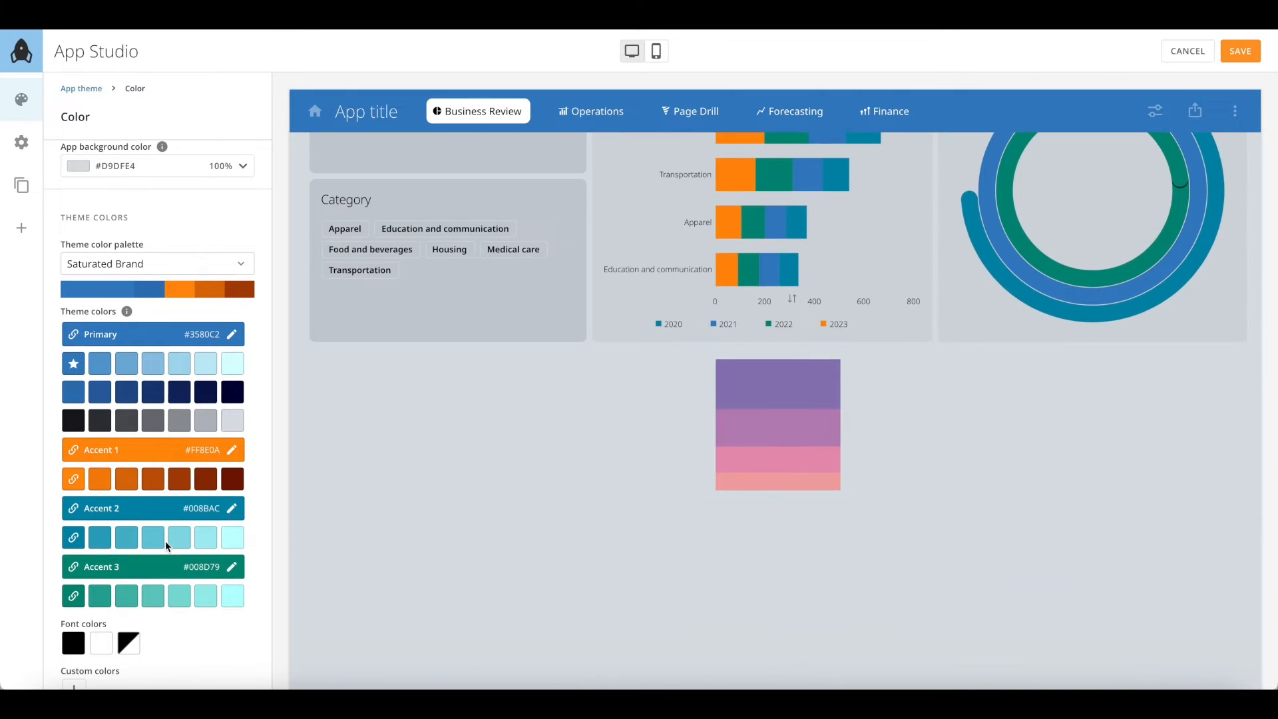
{"action": "scroll", "coordinate": [165, 541], "scroll_direction": "down", "scroll_amount": 5}
{"action": "scroll", "coordinate": [165, 540], "scroll_direction": "up", "scroll_amount": 5}
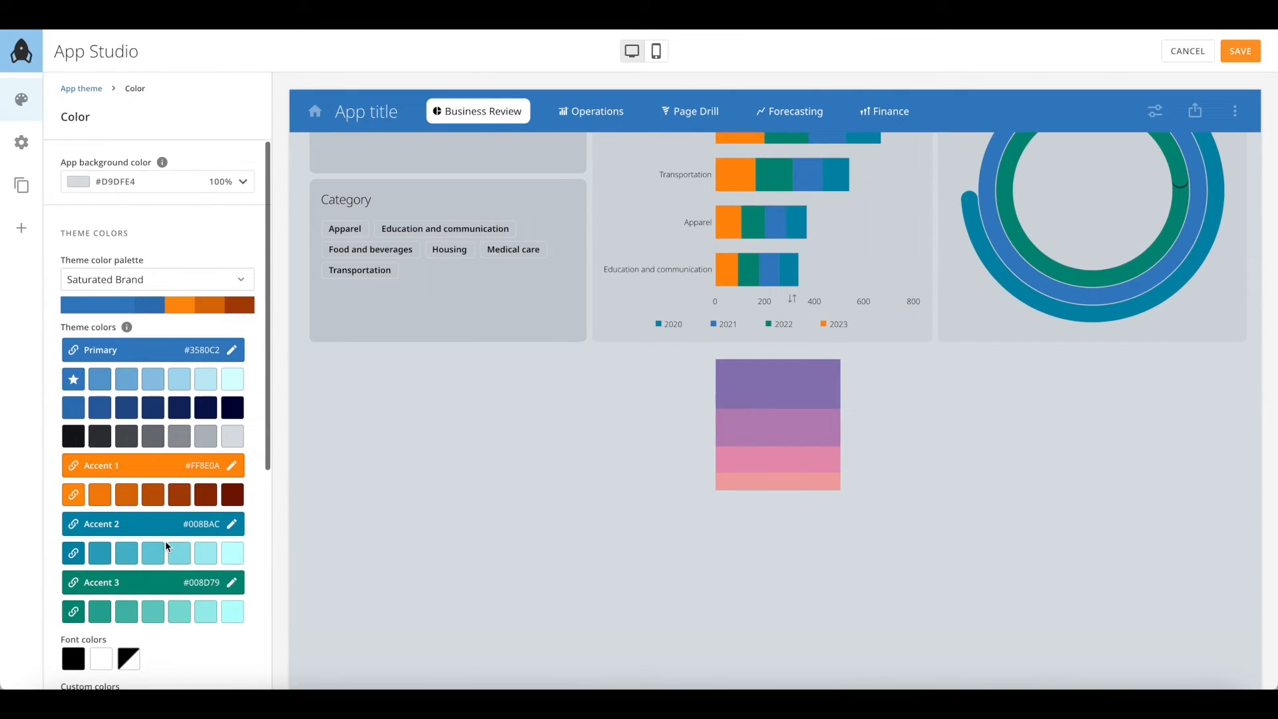
Set primary to #8E7AB5 and Accent 1 to #B884B7, sampled from the chart colours
{"action": "left_click", "coordinate": [232, 350]}
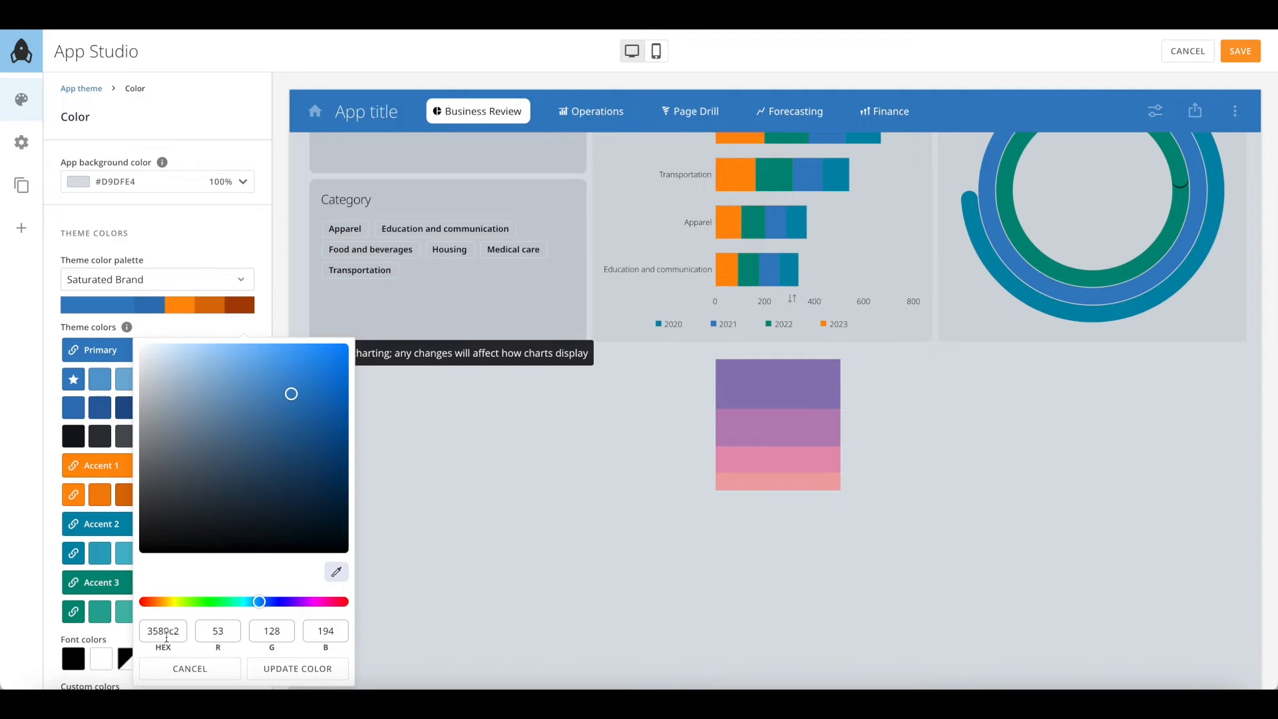
{"action": "left_click", "coordinate": [338, 578]}
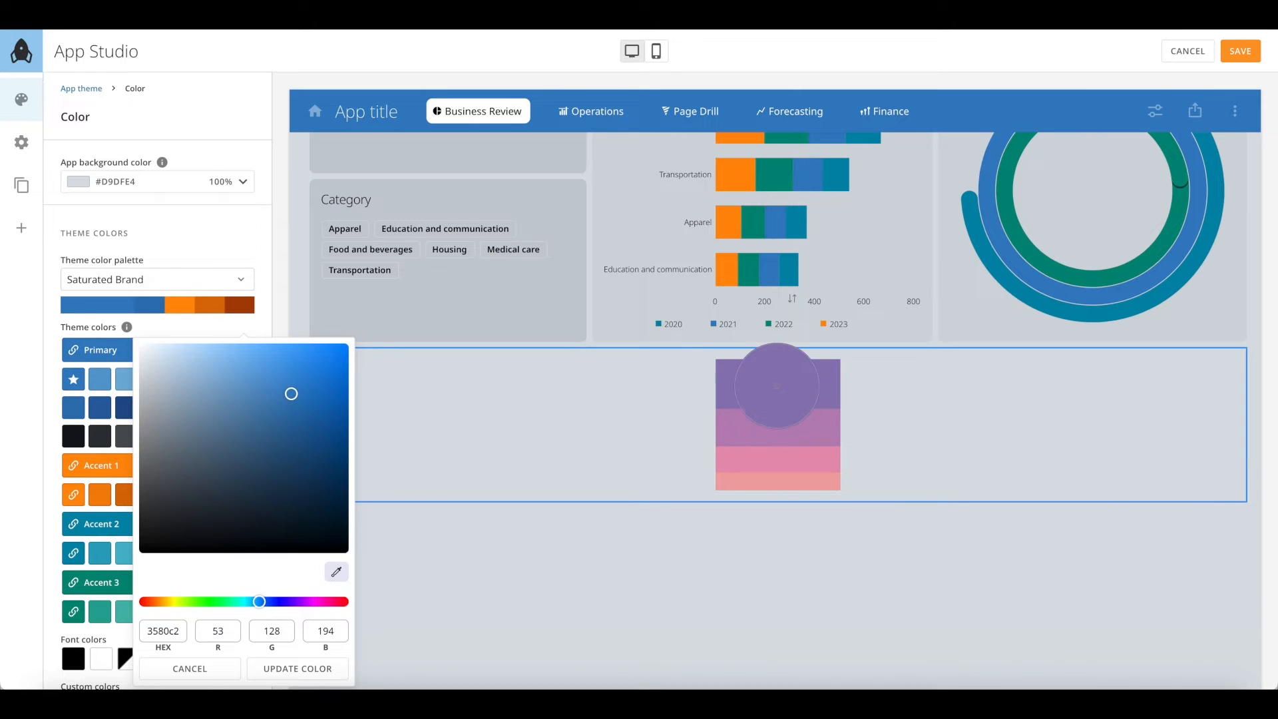
{"action": "left_click", "coordinate": [776, 385]}
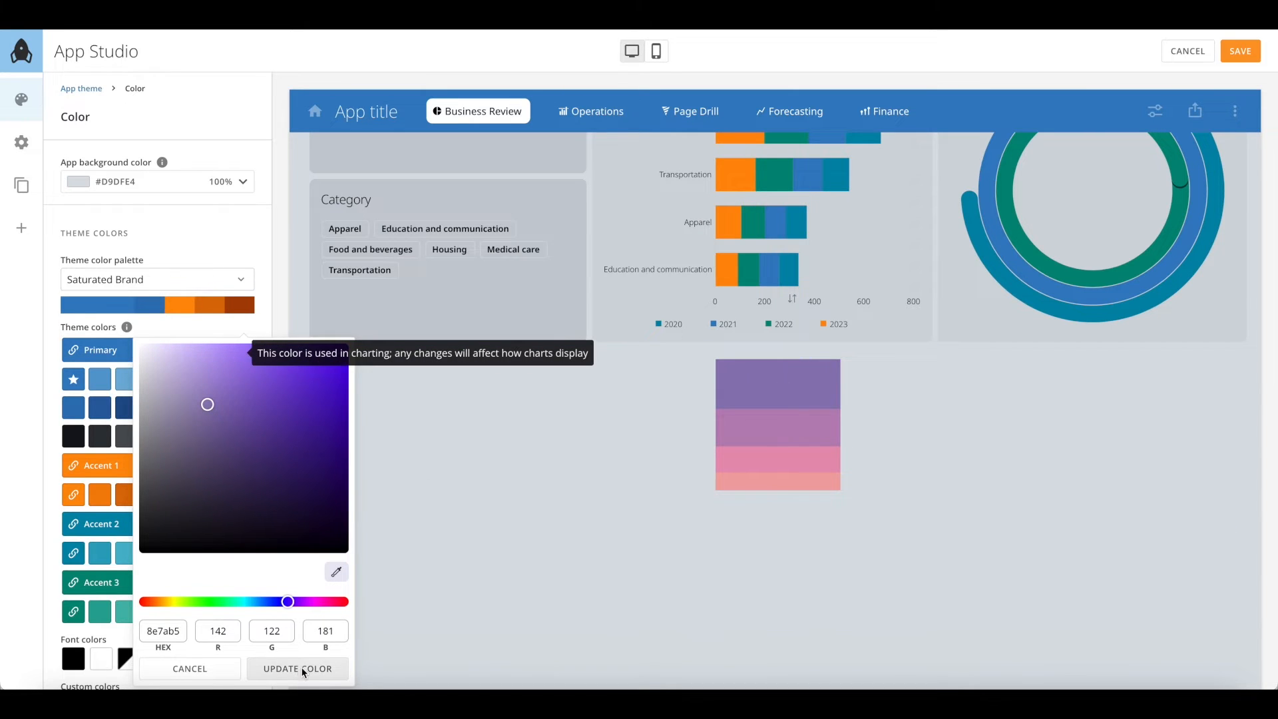
{"action": "left_click", "coordinate": [303, 670]}
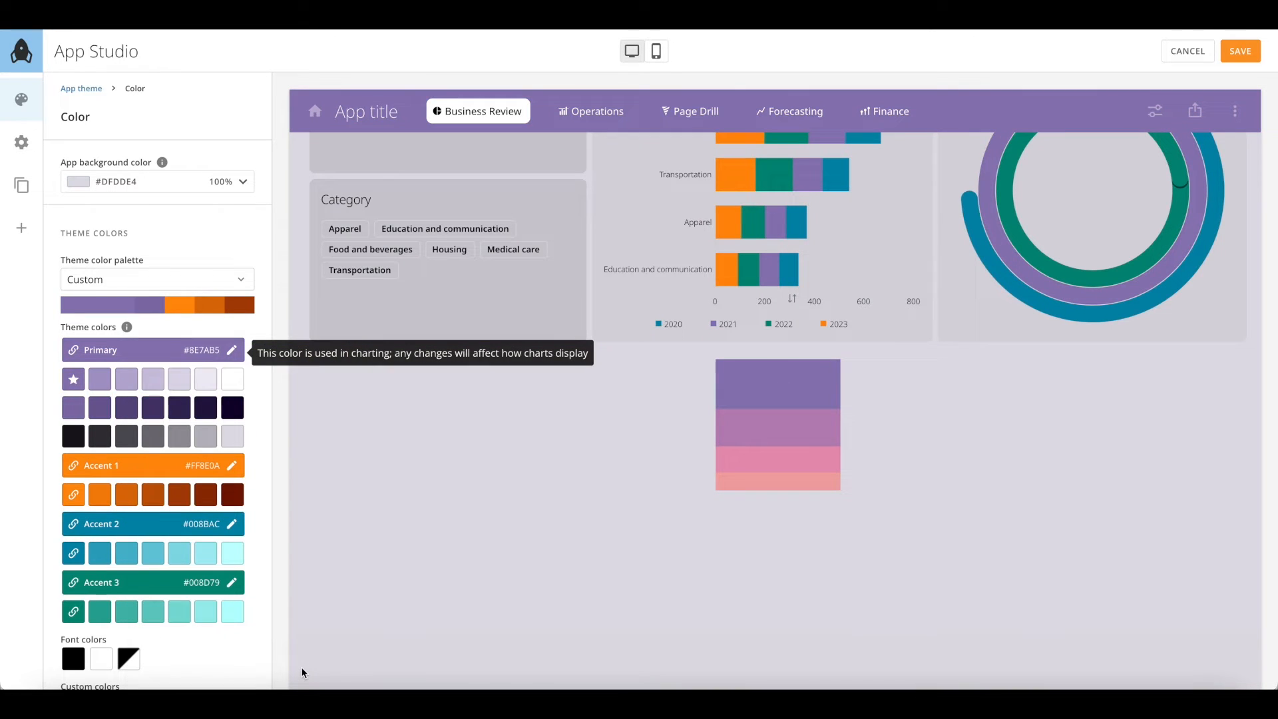
{"action": "left_click", "coordinate": [233, 466]}
{"action": "left_click", "coordinate": [339, 283]}
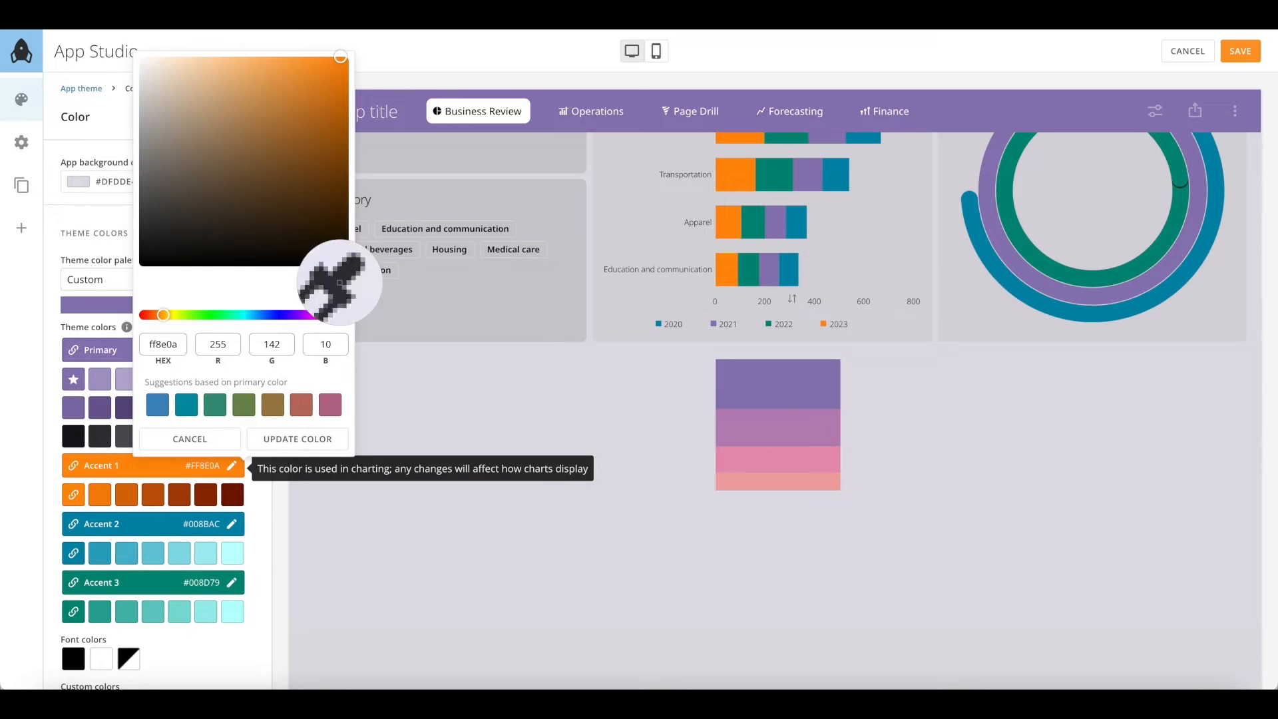
{"action": "left_click", "coordinate": [785, 426]}
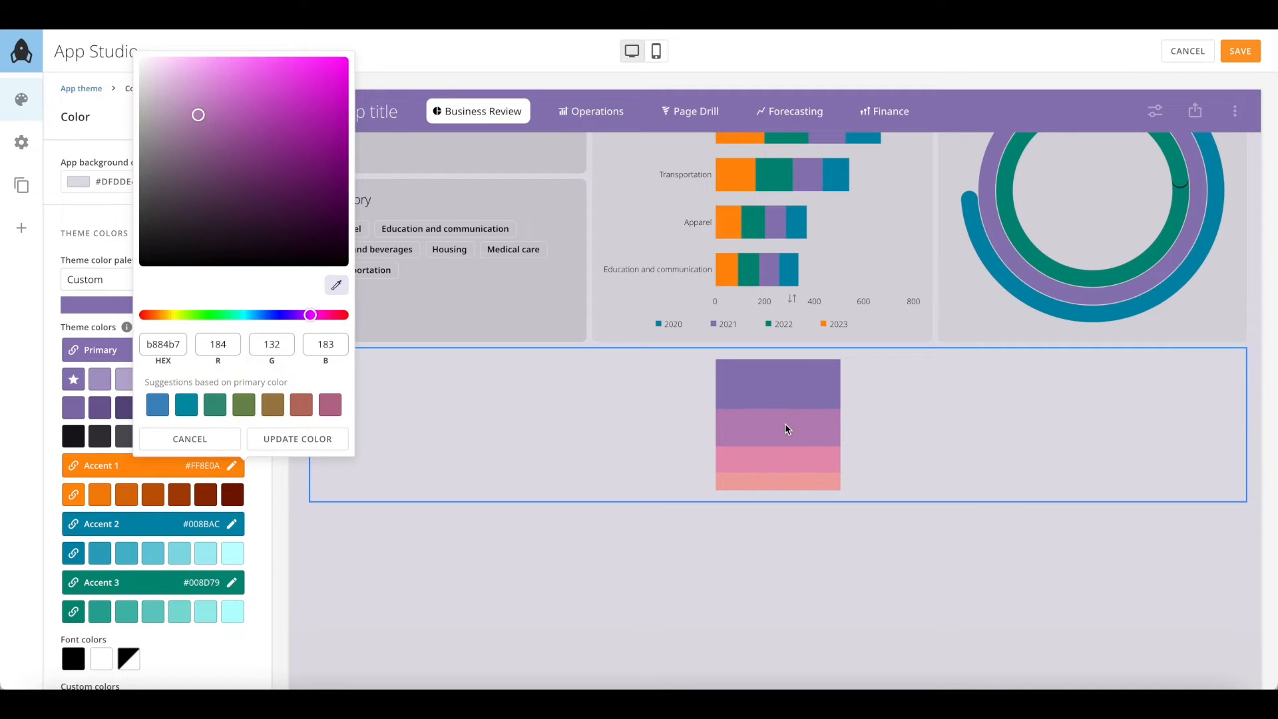
{"action": "left_click", "coordinate": [317, 441]}
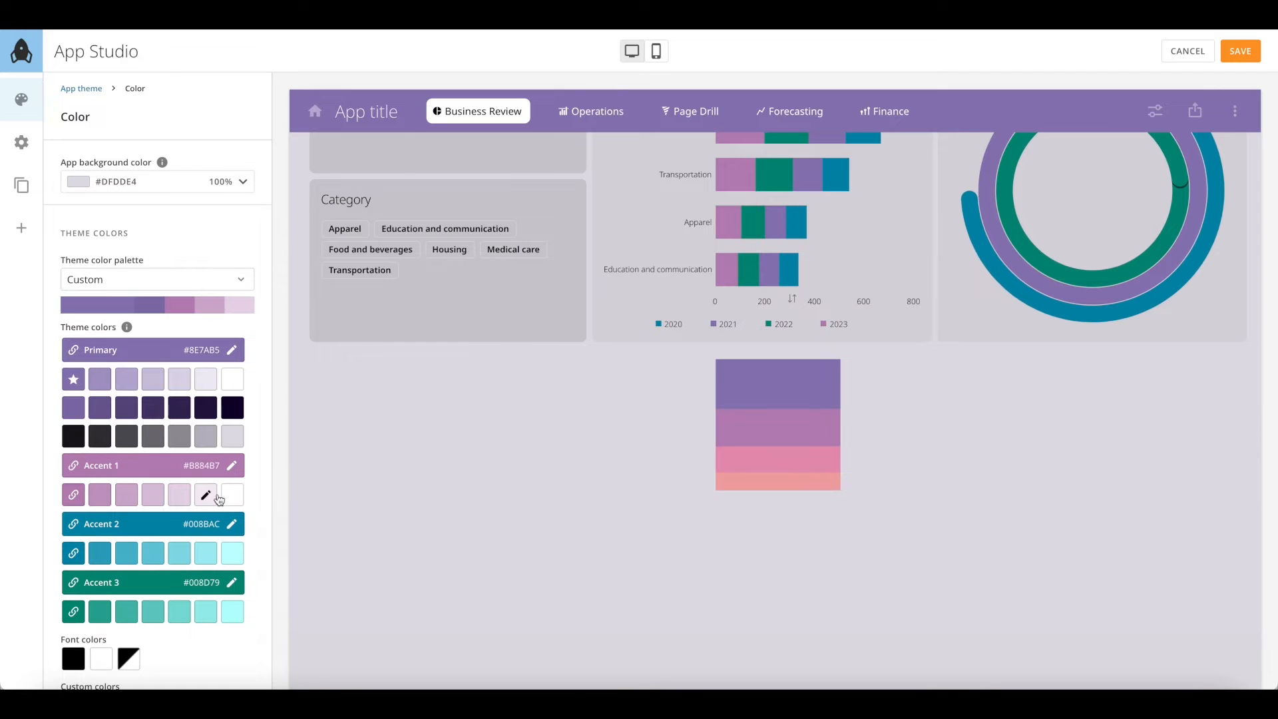
Set Accent 2 to #E593B3 and Accent 3 to #EFA5A7 from the pink chart colours
{"action": "left_click", "coordinate": [231, 523]}
{"action": "left_click", "coordinate": [336, 342]}
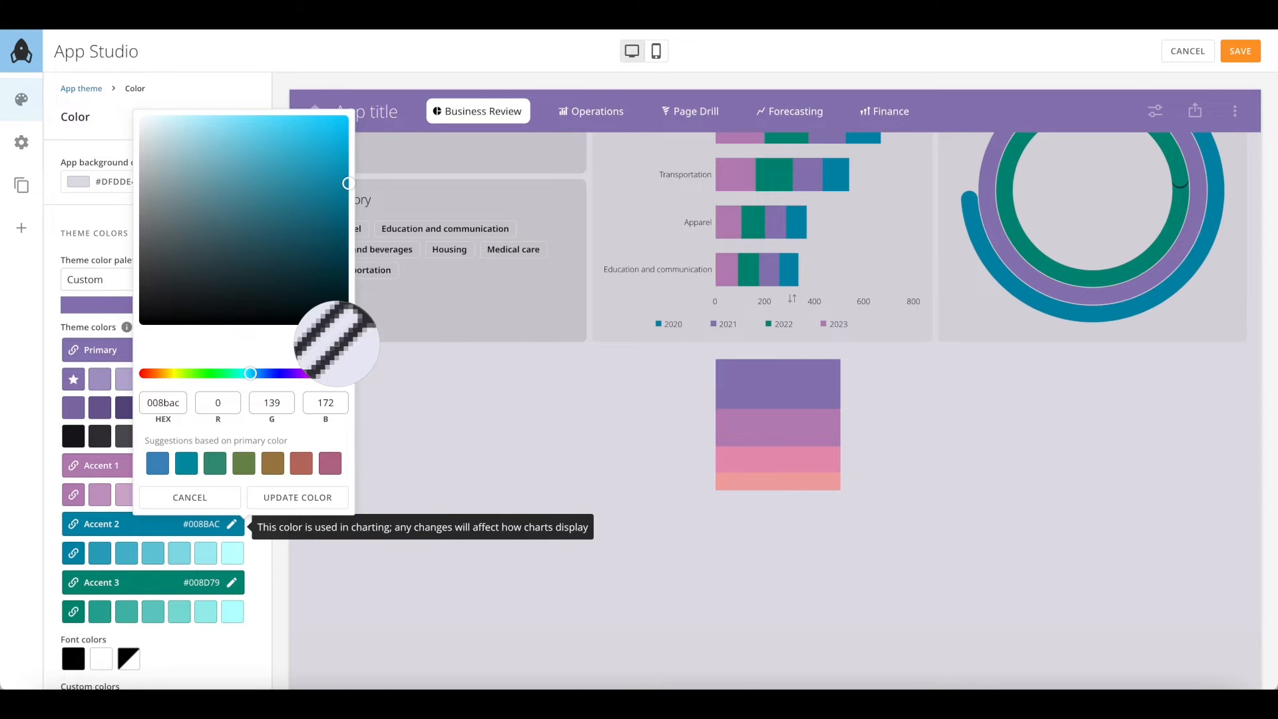
{"action": "left_click", "coordinate": [756, 462]}
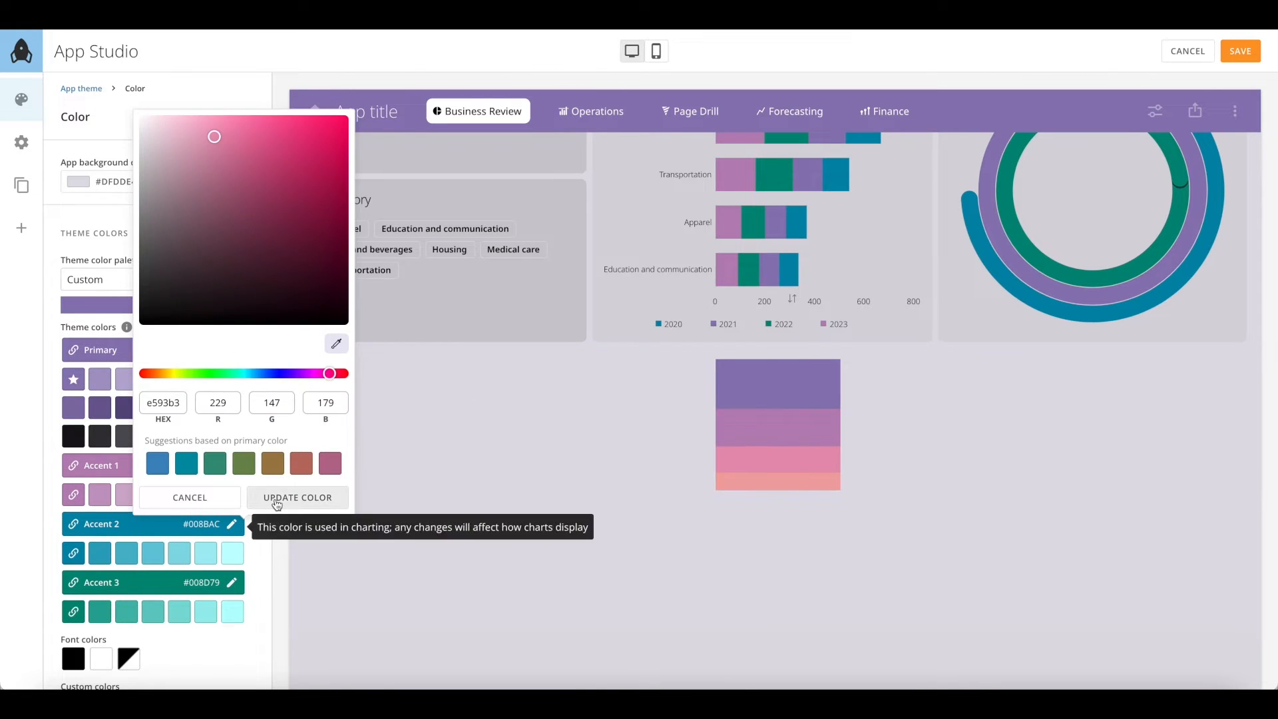
{"action": "left_click", "coordinate": [273, 503]}
{"action": "left_click", "coordinate": [232, 582]}
{"action": "left_click", "coordinate": [335, 404]}
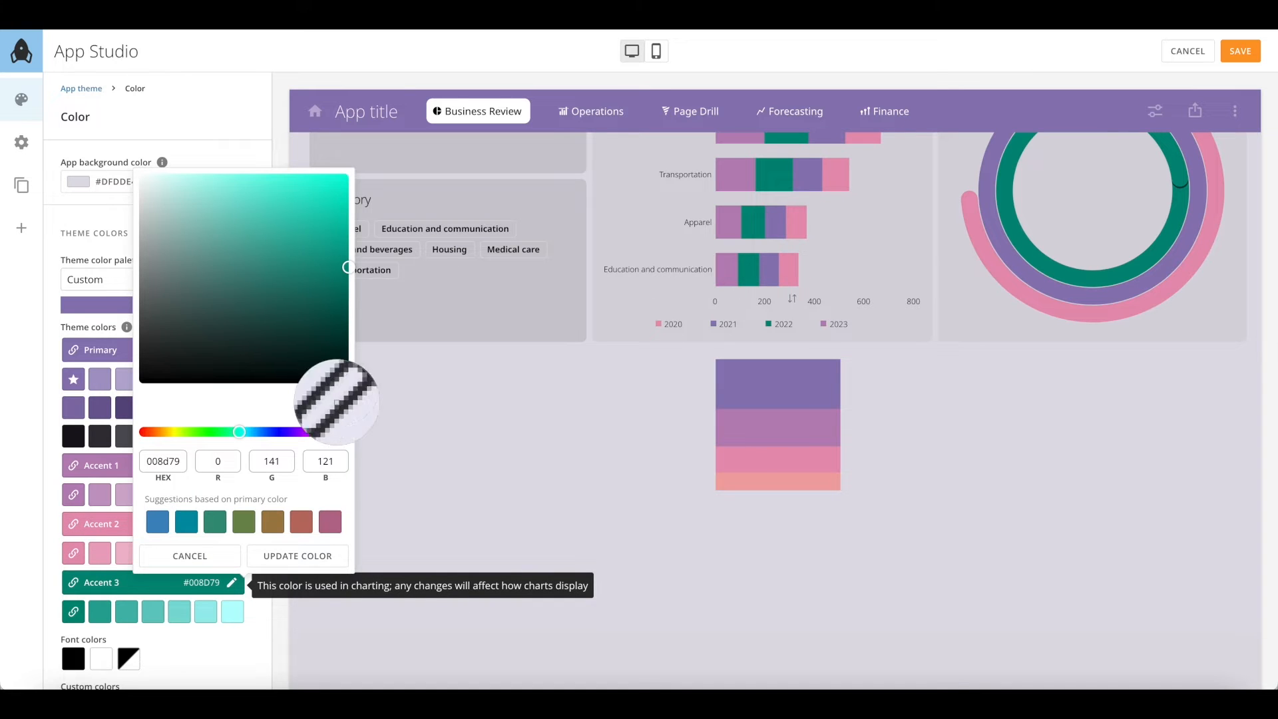
{"action": "left_click", "coordinate": [749, 490]}
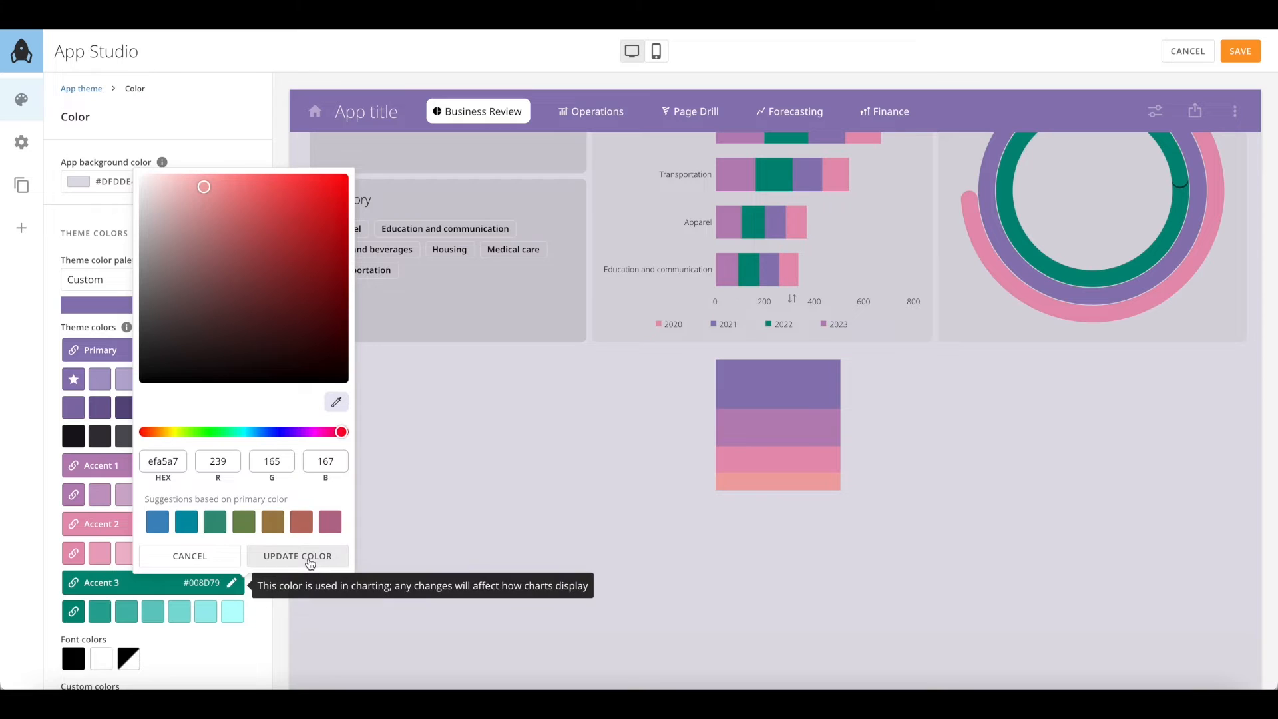
{"action": "left_click", "coordinate": [298, 555]}
{"action": "scroll", "coordinate": [97, 506], "scroll_direction": "down", "scroll_amount": 5}
{"action": "scroll", "coordinate": [96, 614], "scroll_direction": "down", "scroll_amount": 2}
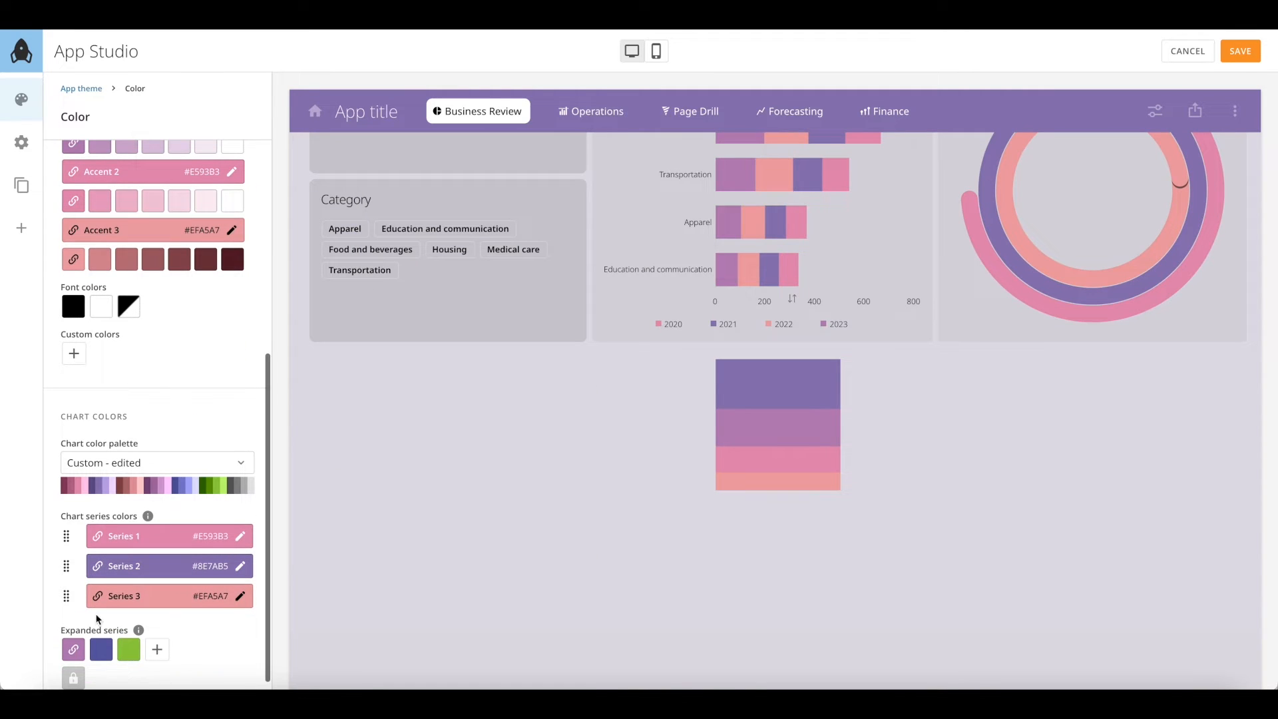
Set the expanded chart series colours to light pink and dark red
{"action": "left_click", "coordinate": [74, 651]}
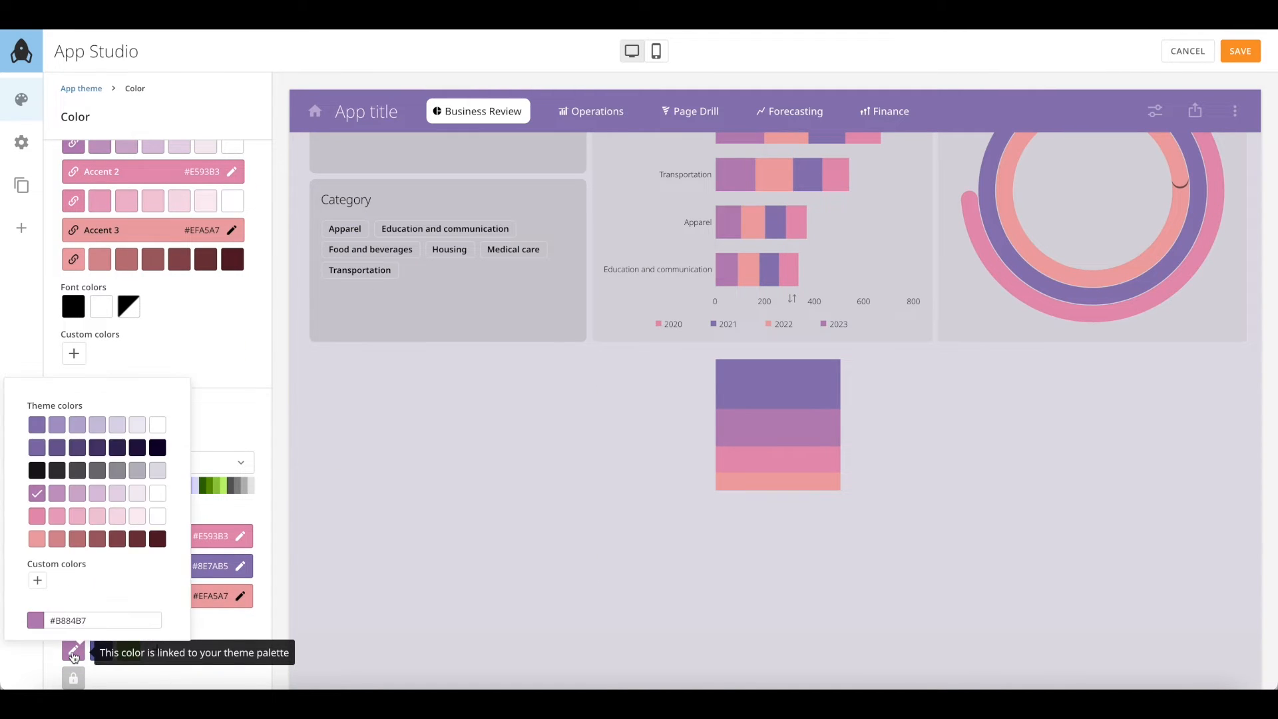
{"action": "left_click", "coordinate": [76, 518]}
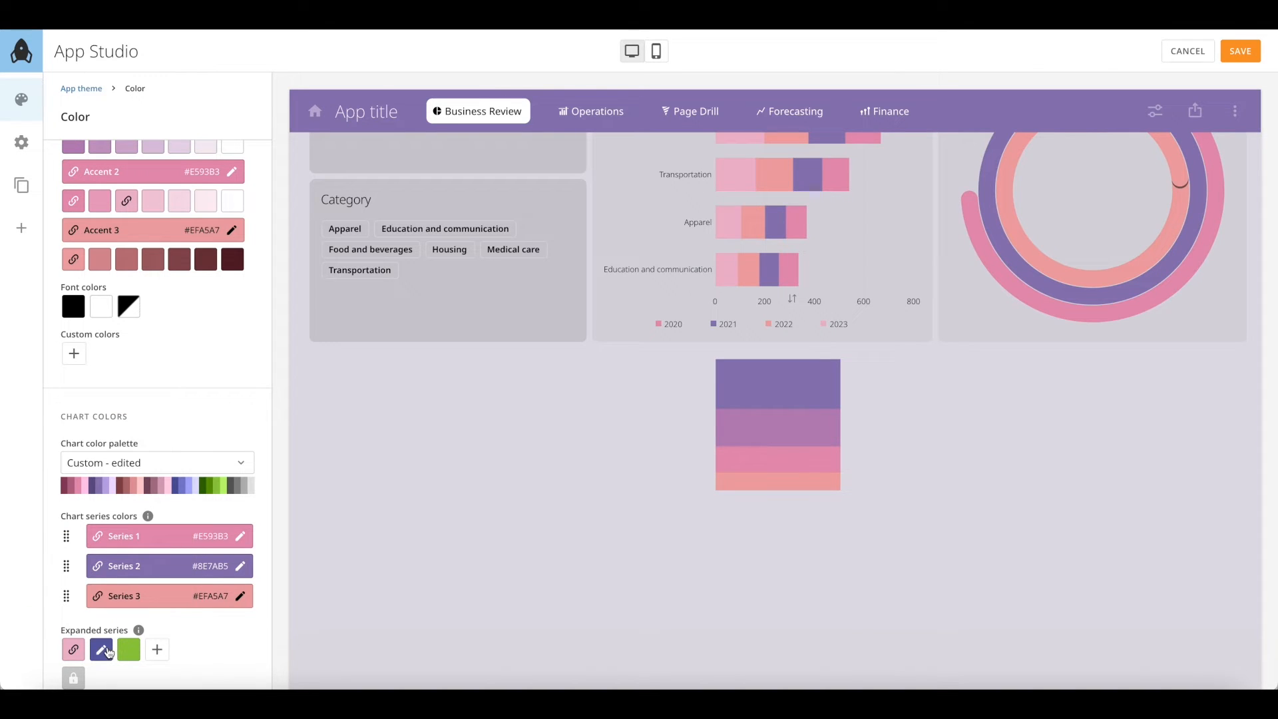
{"action": "left_click", "coordinate": [129, 649]}
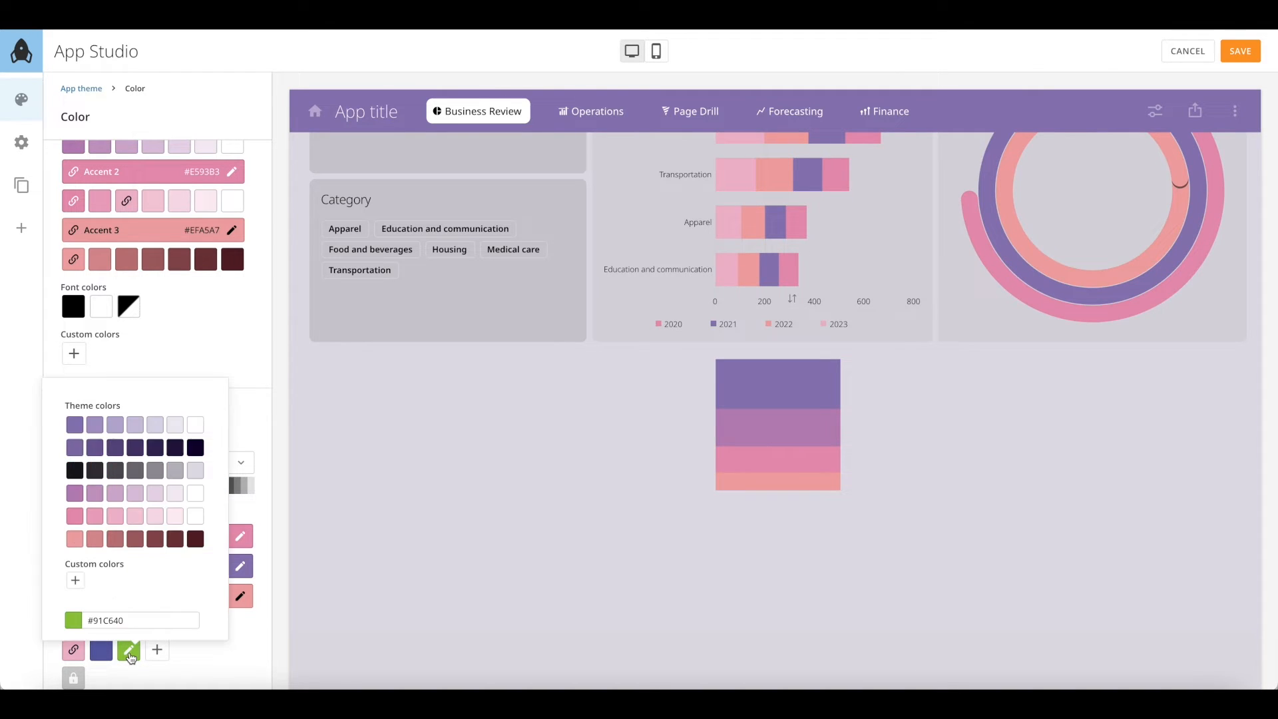
{"action": "left_click", "coordinate": [138, 545]}
Return to the App theme settings and start saving it as a custom theme
{"action": "scroll", "coordinate": [469, 449], "scroll_direction": "up", "scroll_amount": 6}
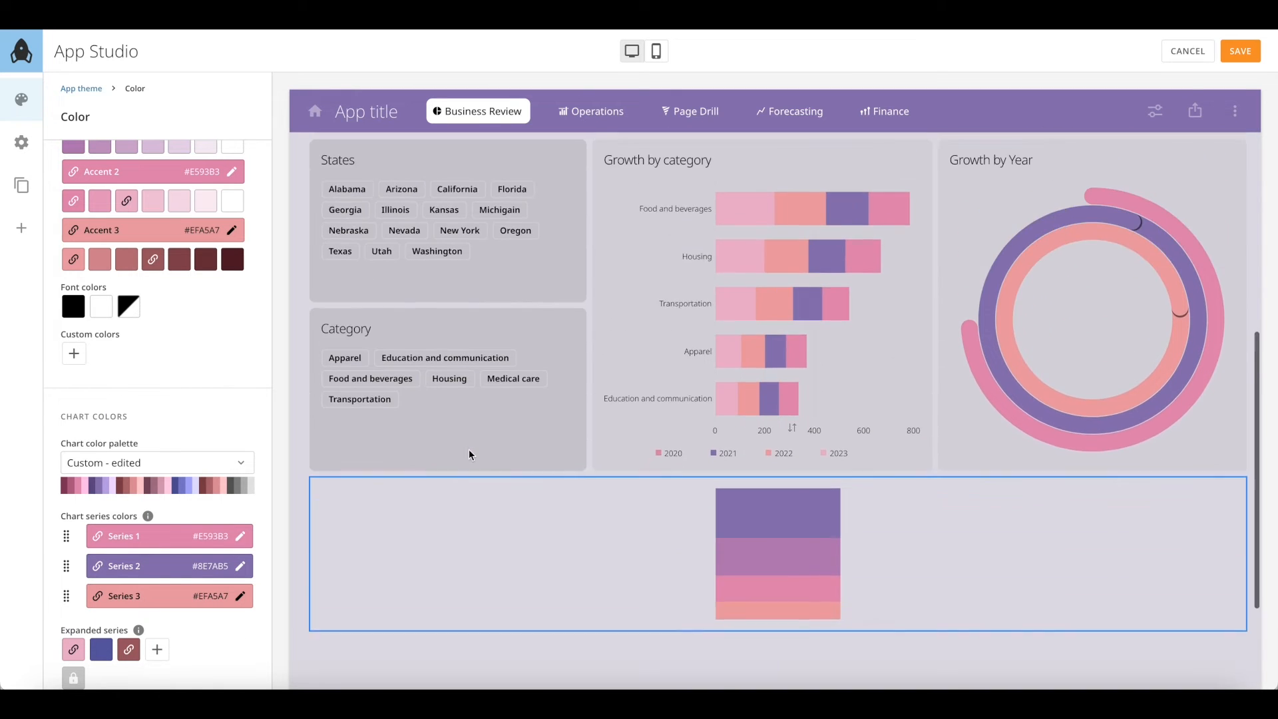
{"action": "scroll", "coordinate": [468, 449], "scroll_direction": "up", "scroll_amount": 3}
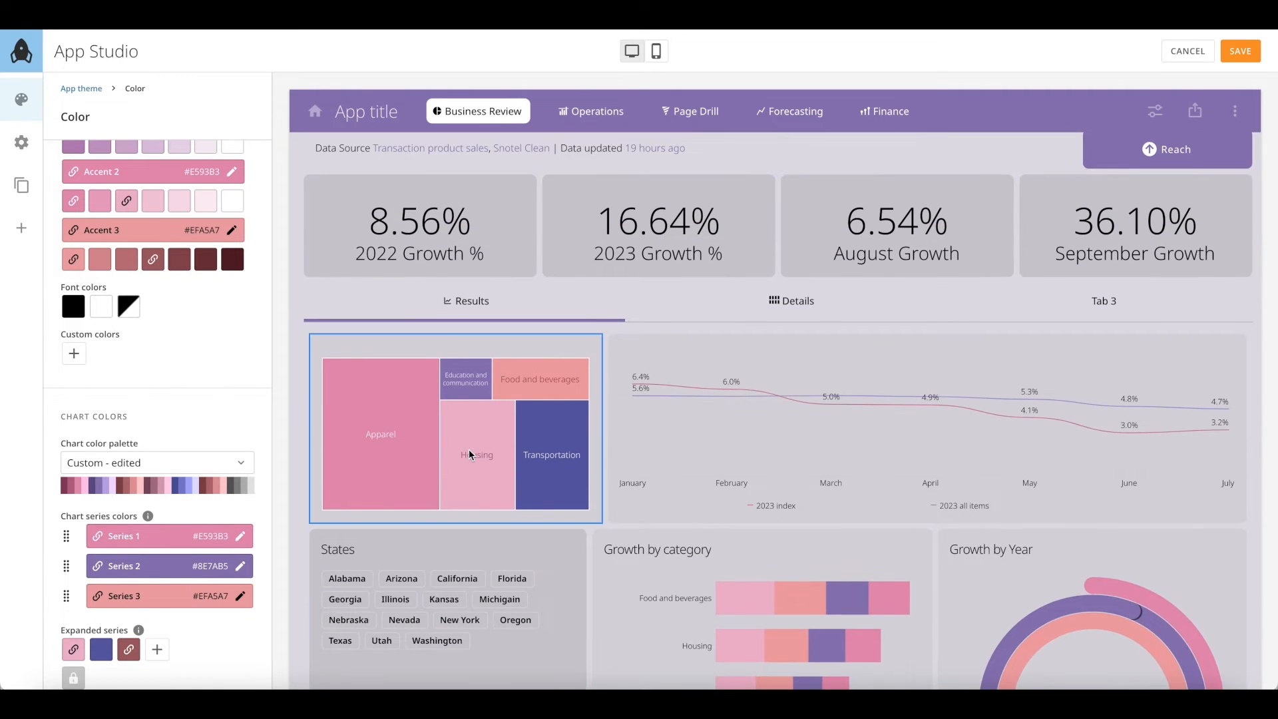
{"action": "scroll", "coordinate": [208, 378], "scroll_direction": "up", "scroll_amount": 5}
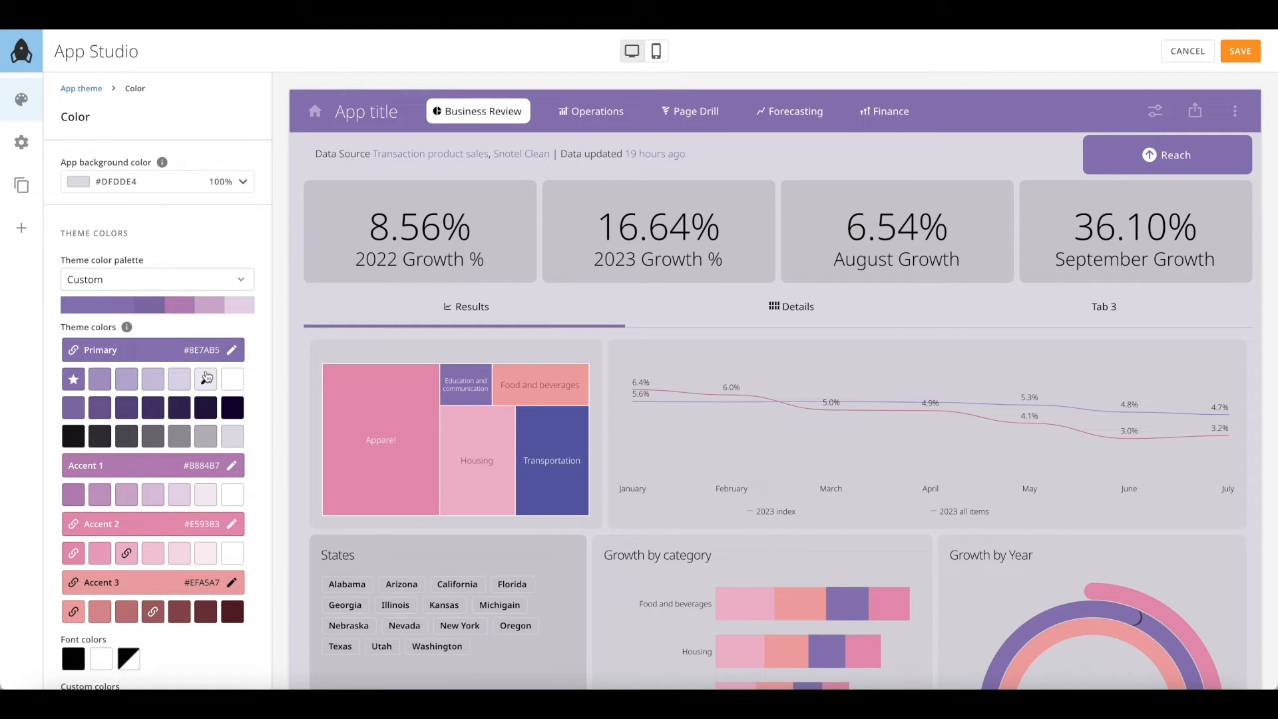
{"action": "left_click", "coordinate": [83, 89]}
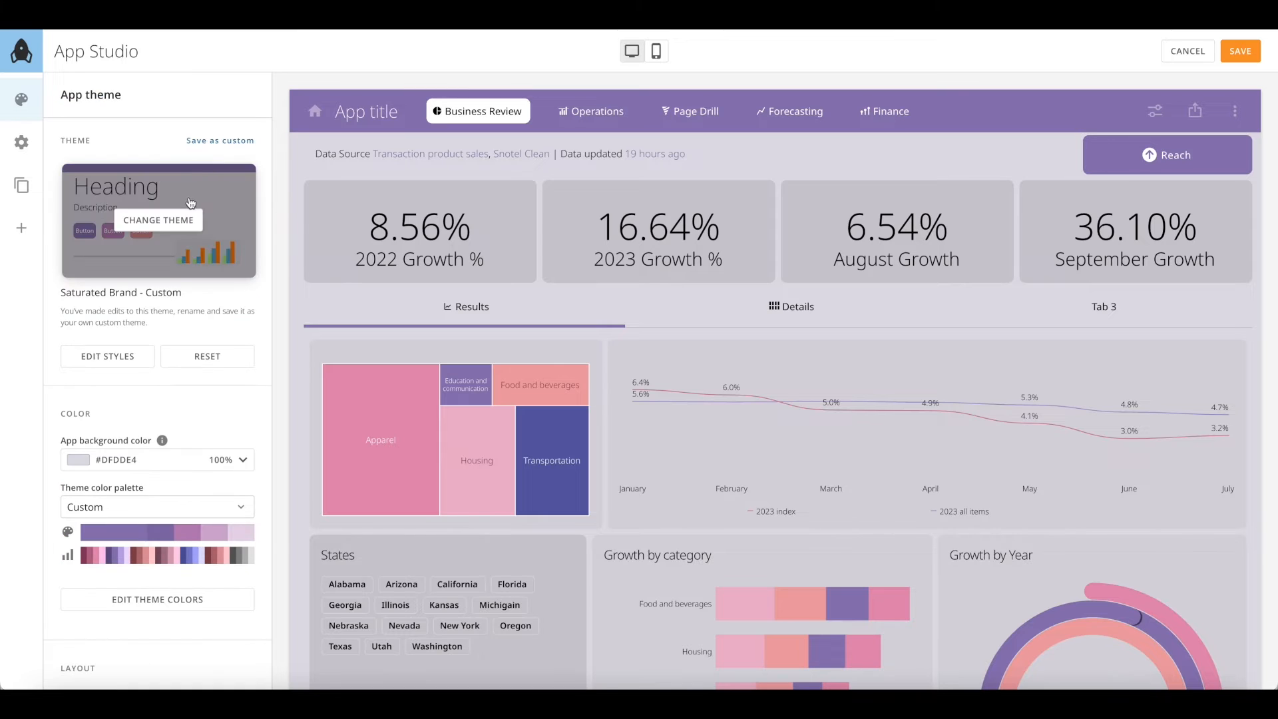
{"action": "left_click", "coordinate": [215, 142]}
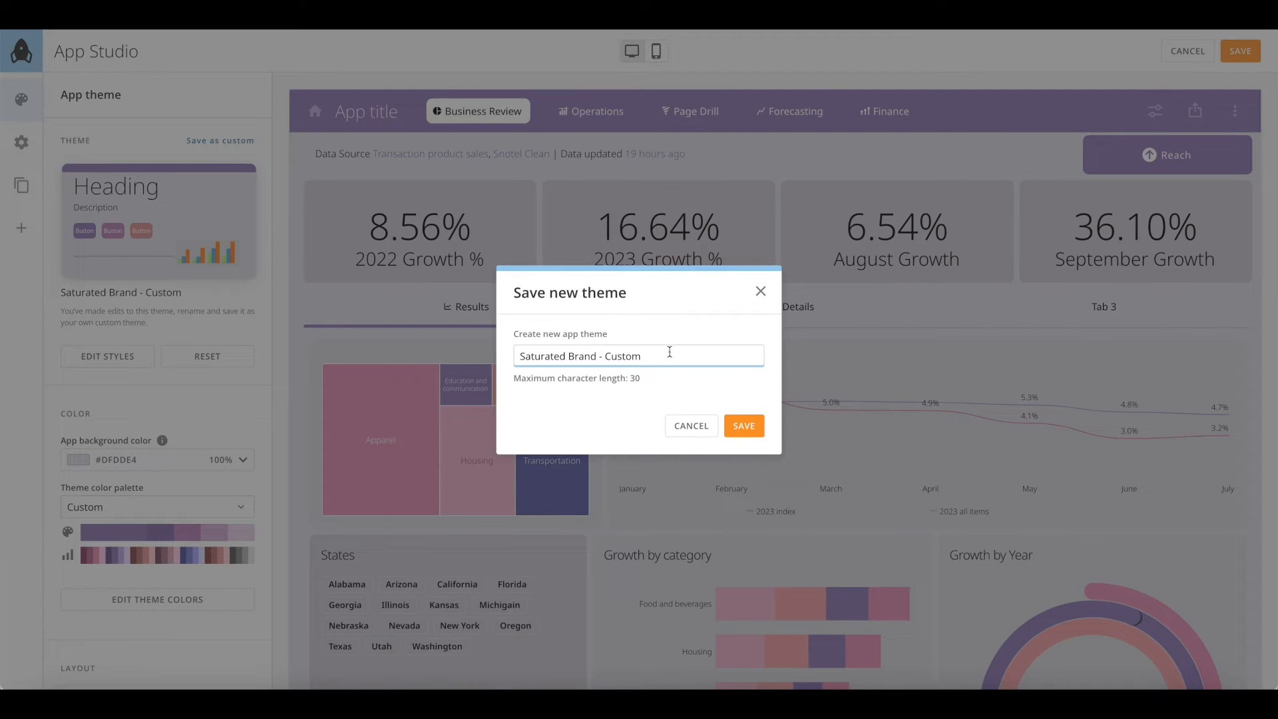
Save the theme as Saturated Brand - Custom and confirm it appears under Custom Themes
{"action": "left_click", "coordinate": [744, 424]}
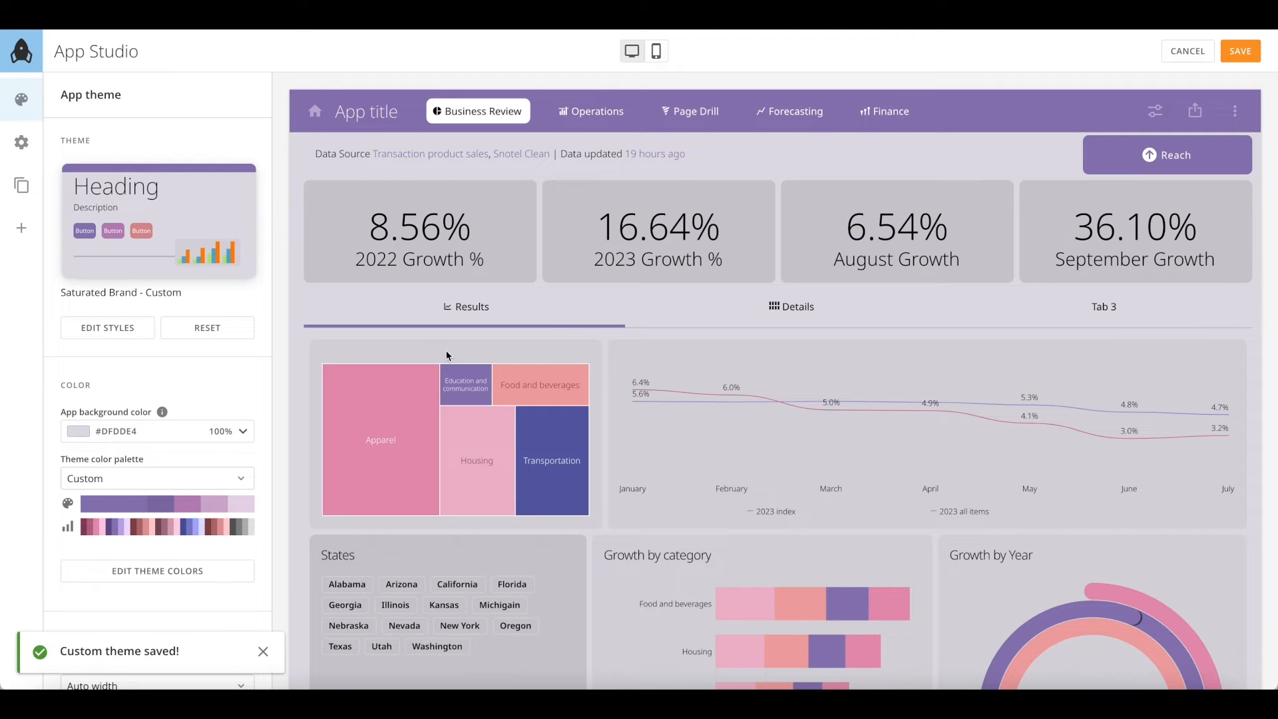
{"action": "left_click", "coordinate": [159, 218]}
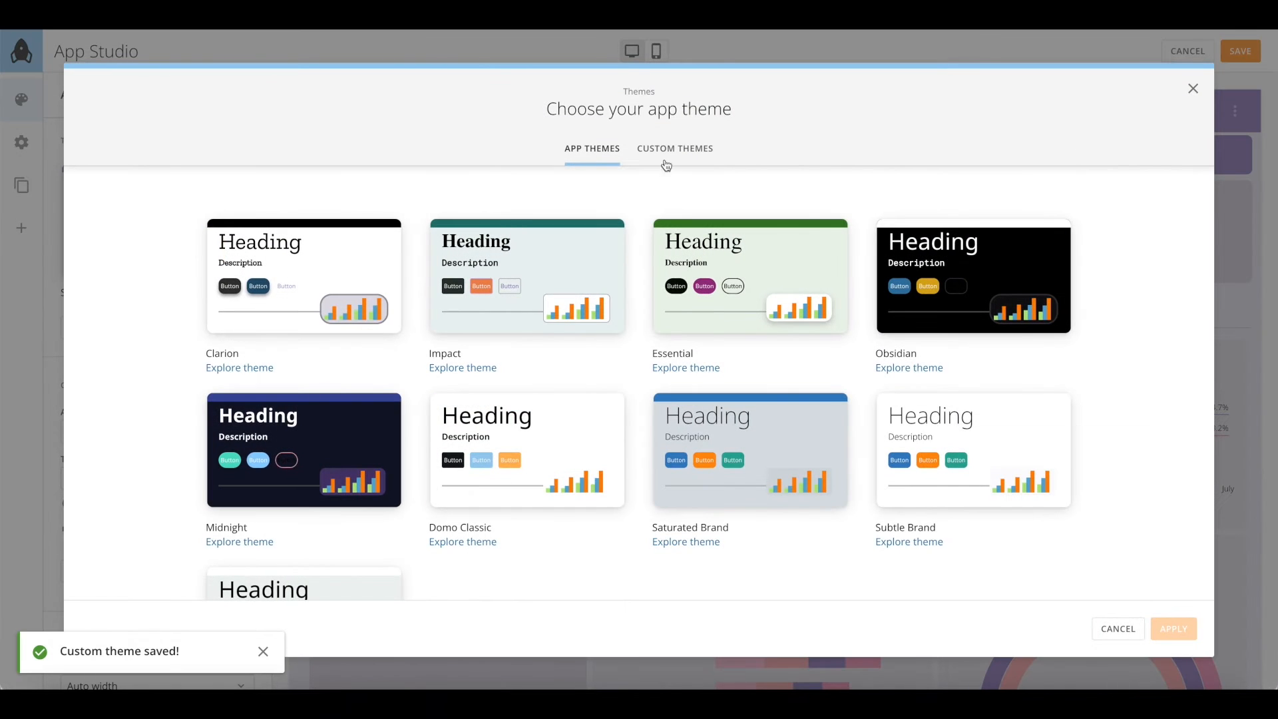
{"action": "left_click", "coordinate": [674, 149]}
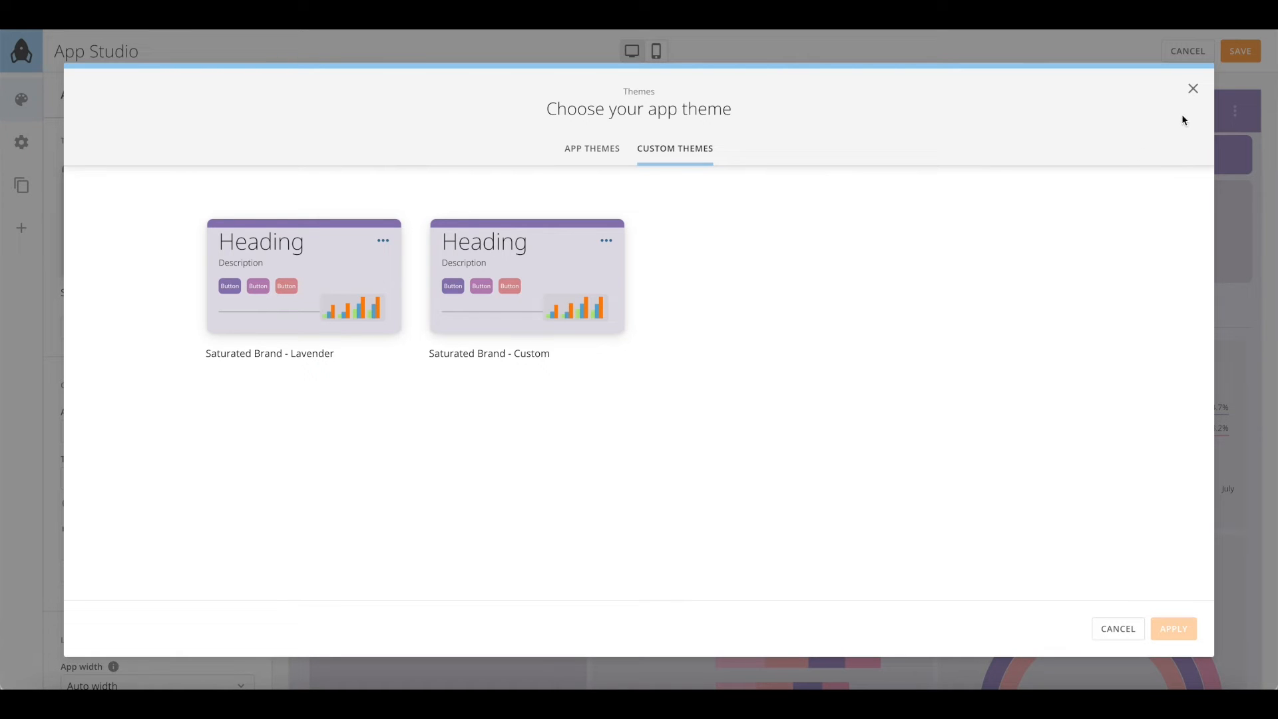
{"action": "left_click", "coordinate": [1194, 89]}
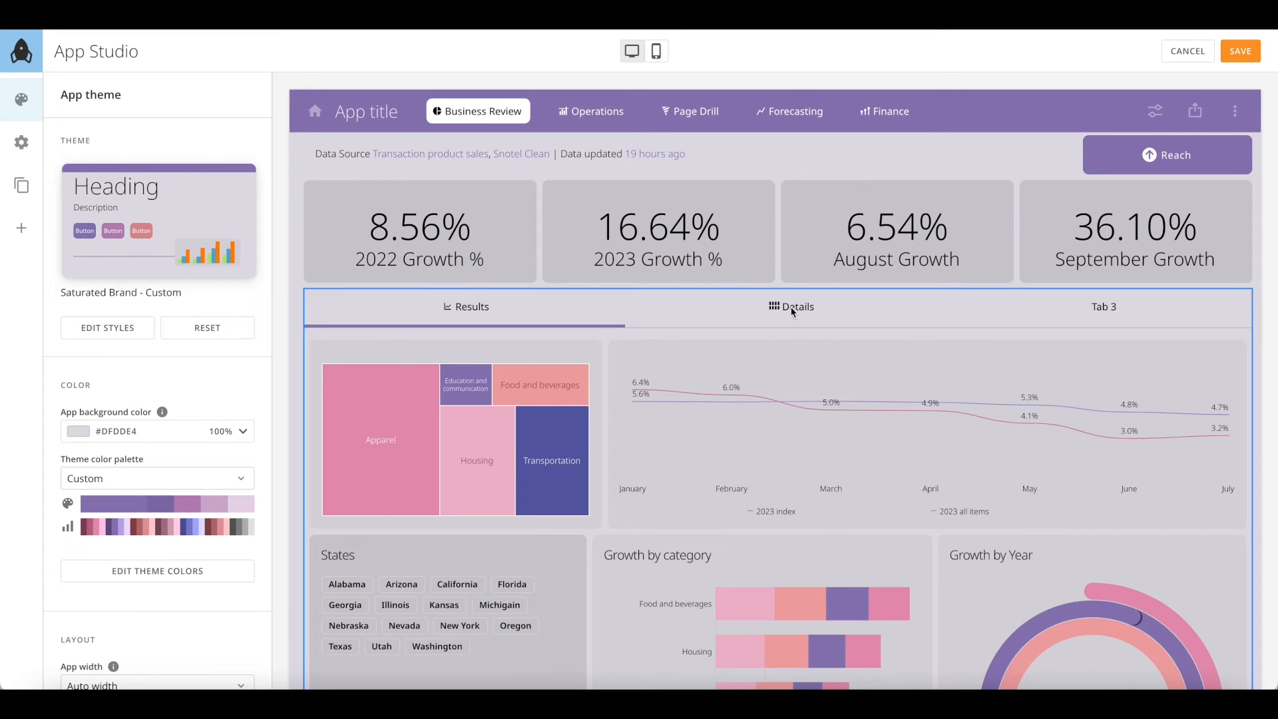
Save the app and preview the Operations, Page Drill and Forecasting pages
{"action": "left_click", "coordinate": [1228, 61]}
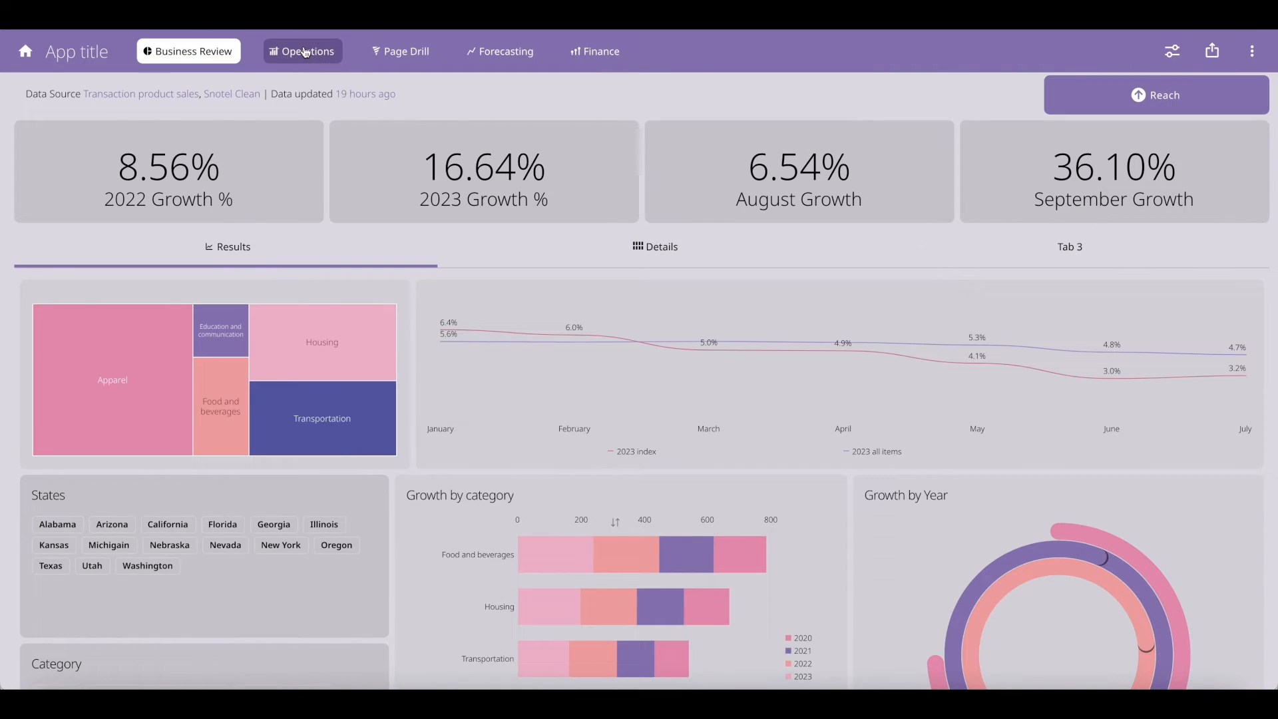
{"action": "left_click", "coordinate": [305, 53]}
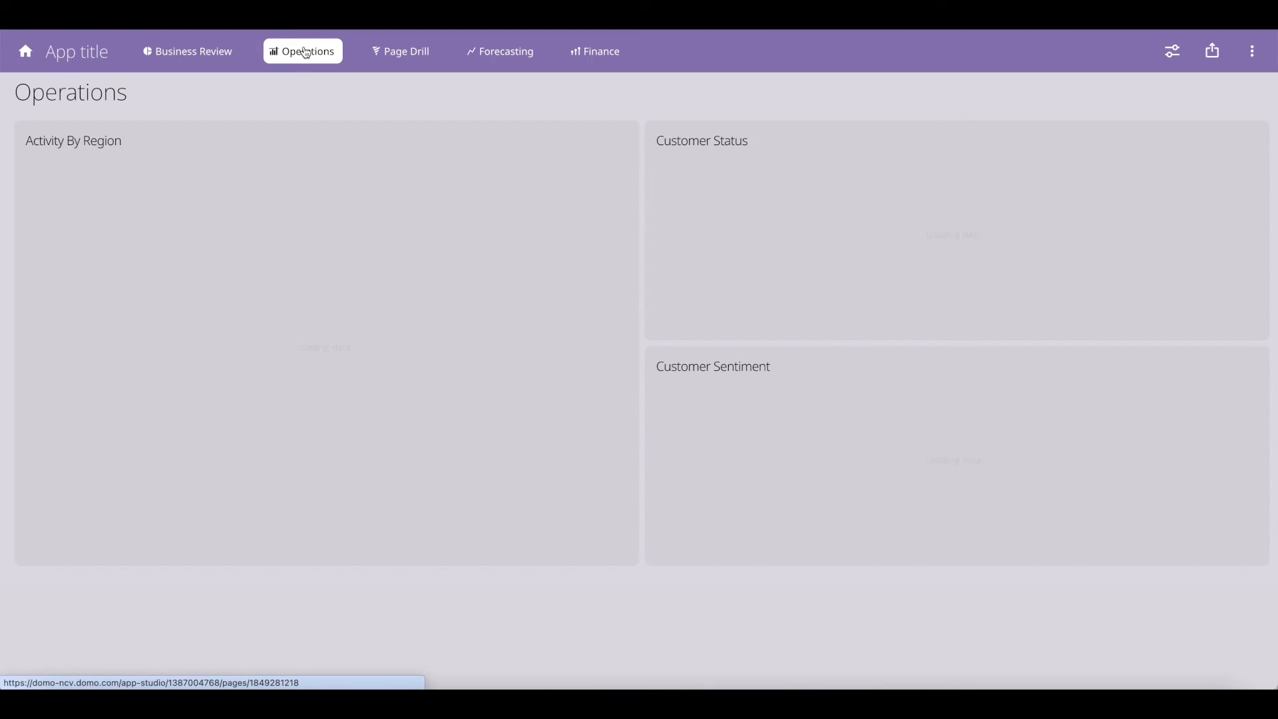
{"action": "left_click", "coordinate": [427, 53]}
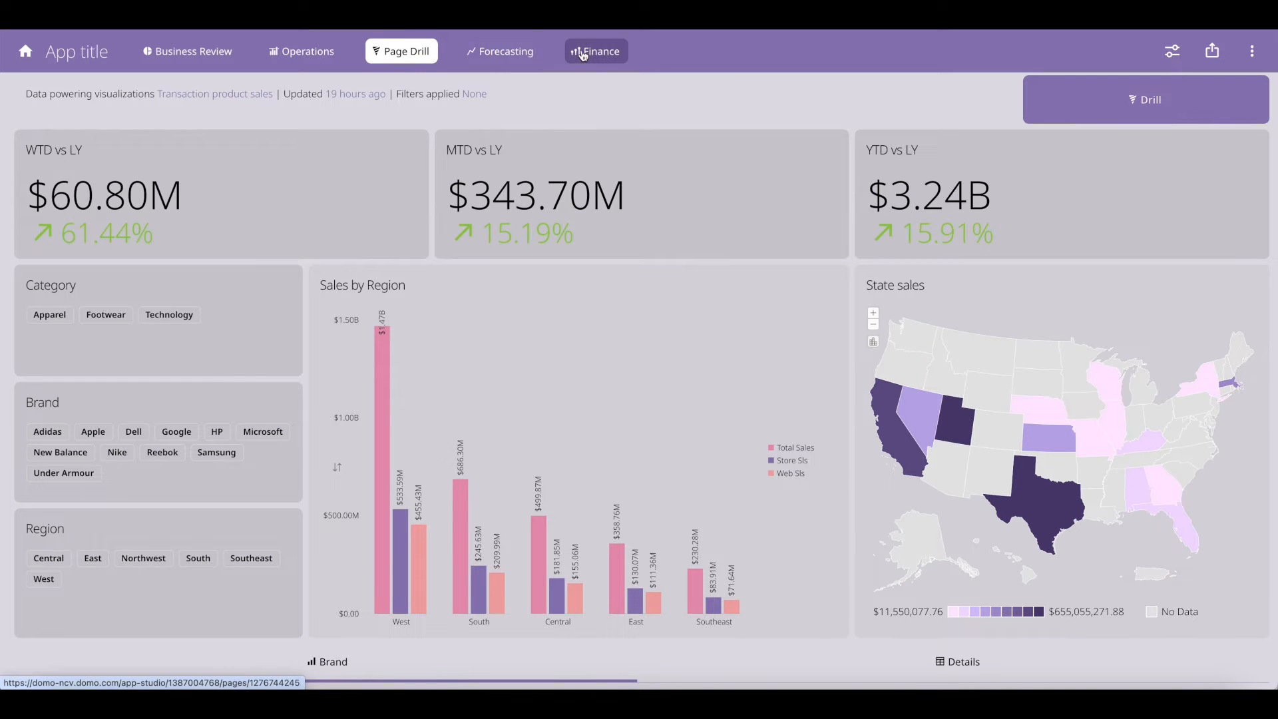
{"action": "left_click", "coordinate": [537, 55]}
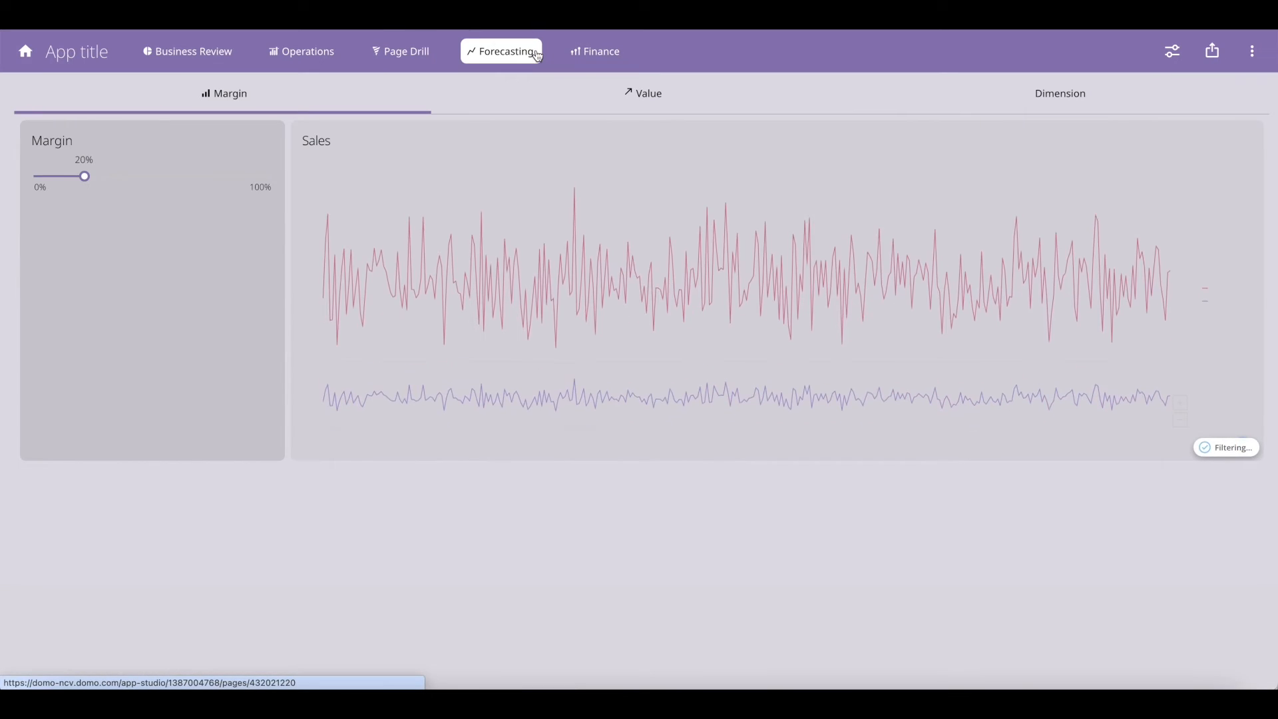
Check Forecasting's Value and Dimension tabs, then return to the Business Review page
{"action": "left_click", "coordinate": [663, 104]}
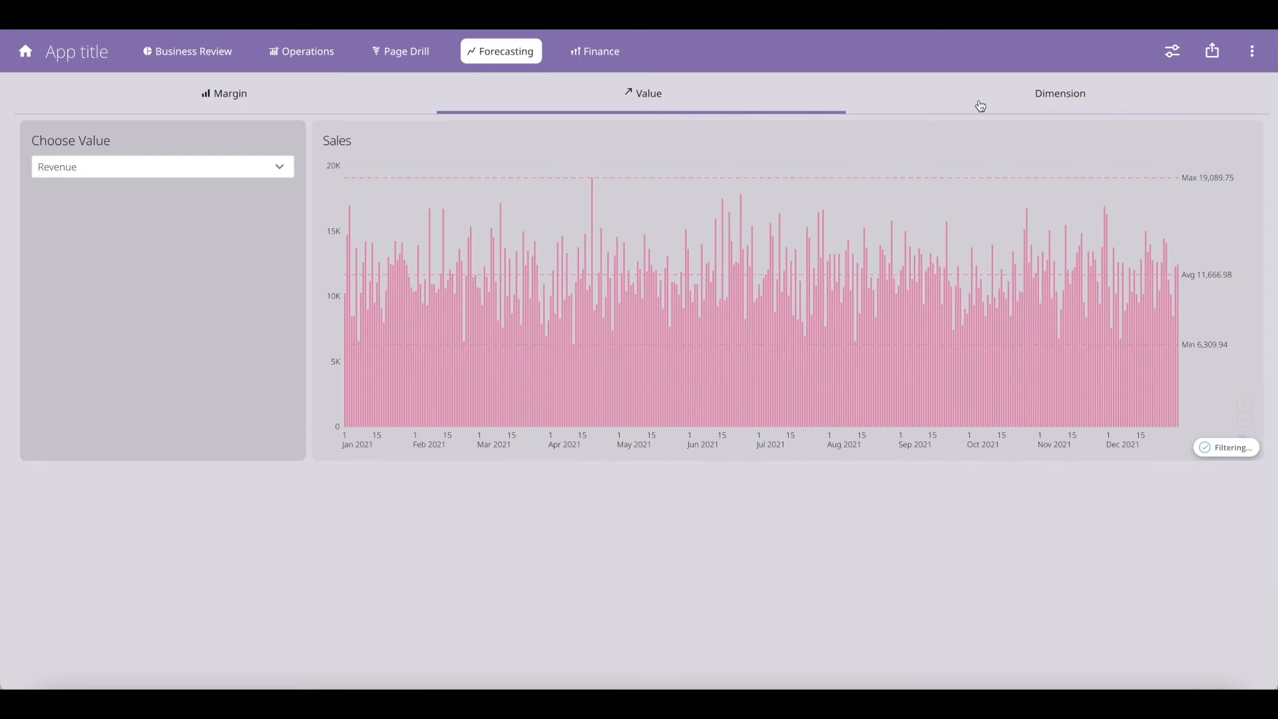
{"action": "left_click", "coordinate": [1018, 99]}
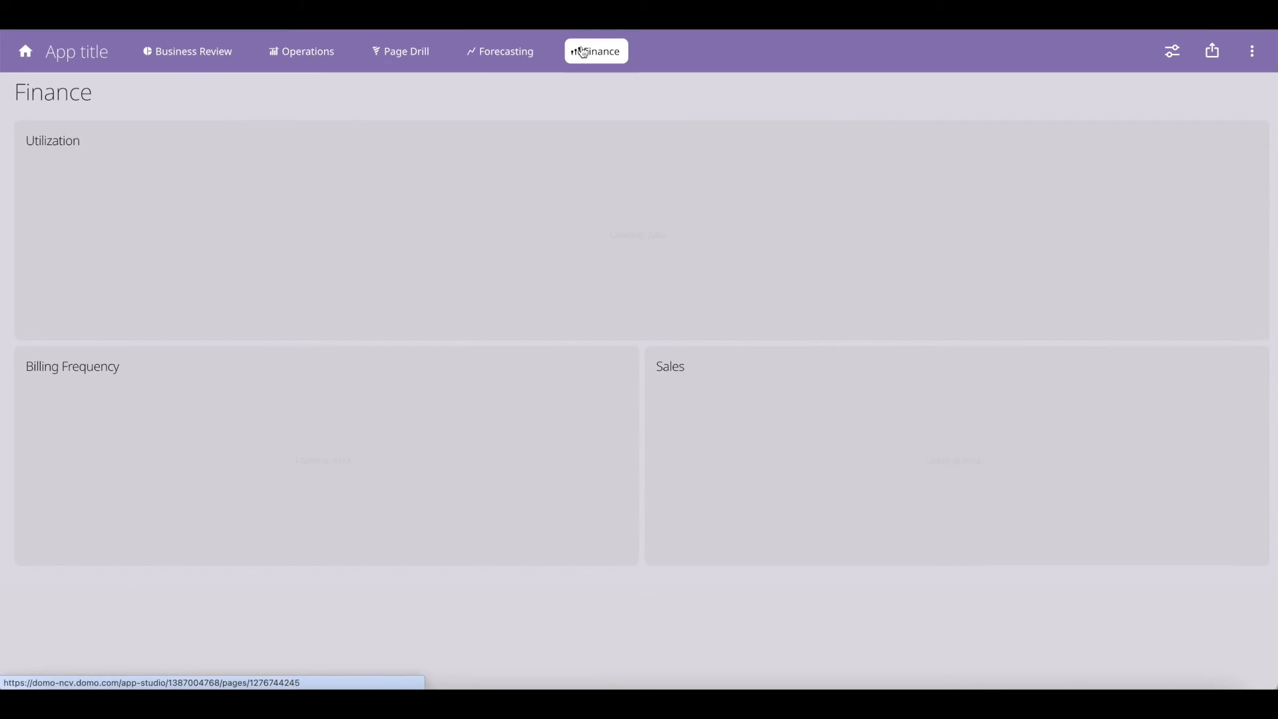
{"action": "left_click", "coordinate": [161, 55]}
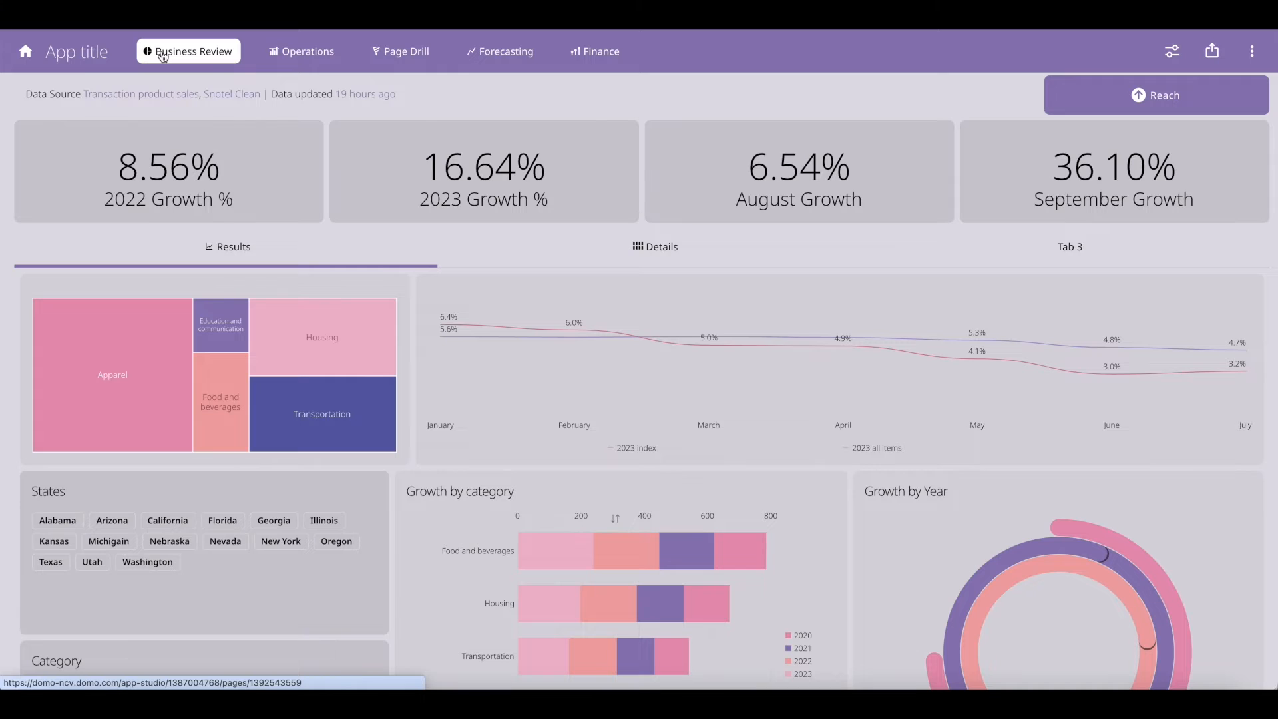
{"action": "left_click", "coordinate": [1252, 51]}
{"action": "left_click", "coordinate": [1254, 97]}
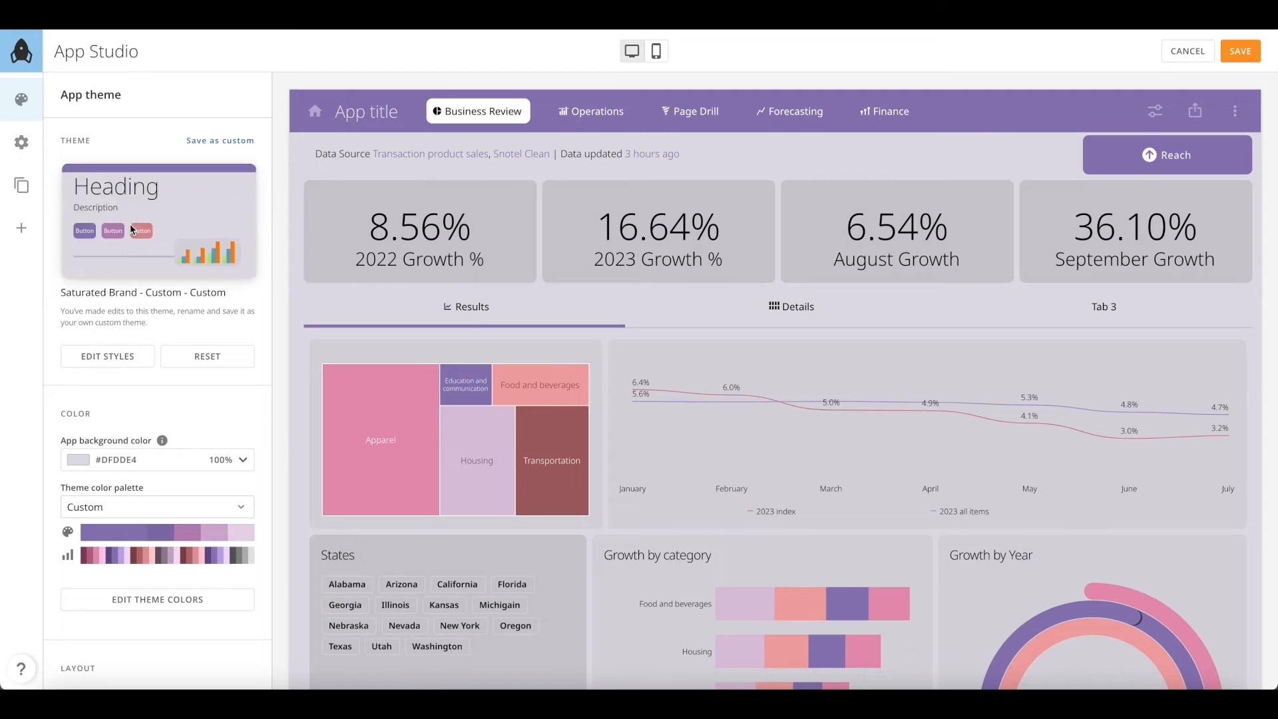
Apply the Midnight theme to the app and open its component style settings
{"action": "left_click", "coordinate": [130, 223]}
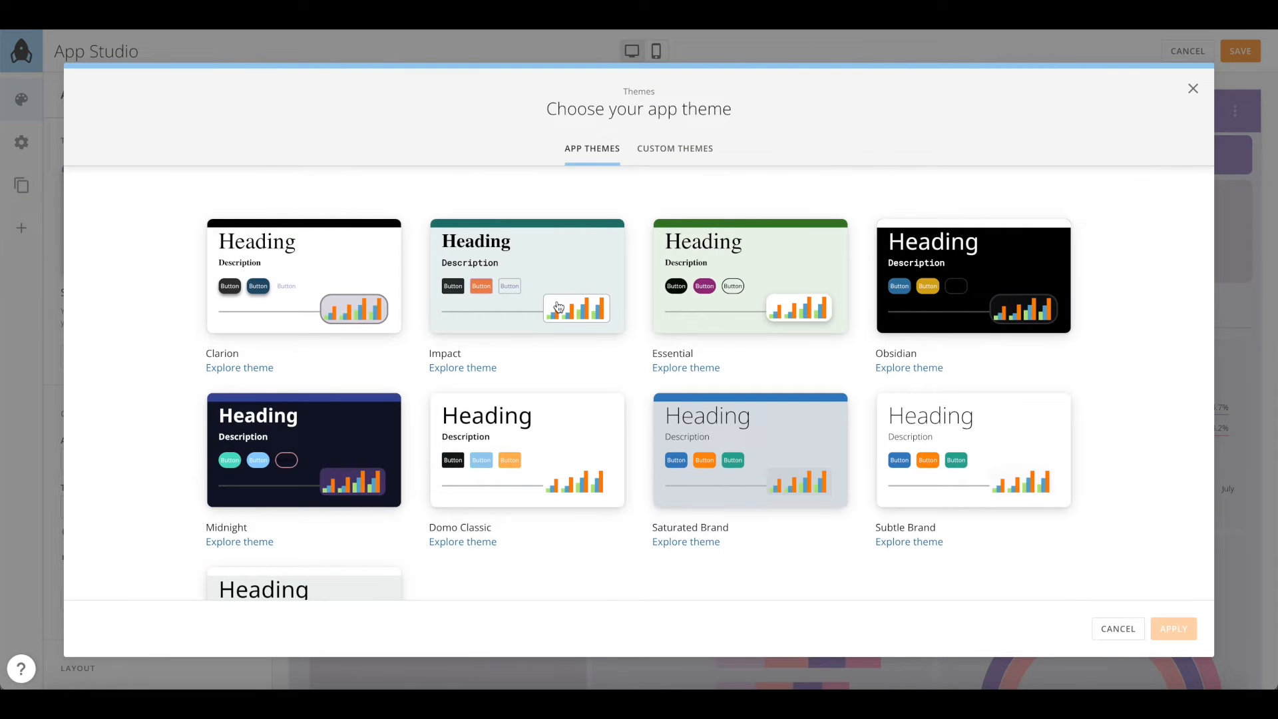
{"action": "scroll", "coordinate": [559, 306], "scroll_direction": "down", "scroll_amount": 1}
{"action": "left_click", "coordinate": [322, 393]}
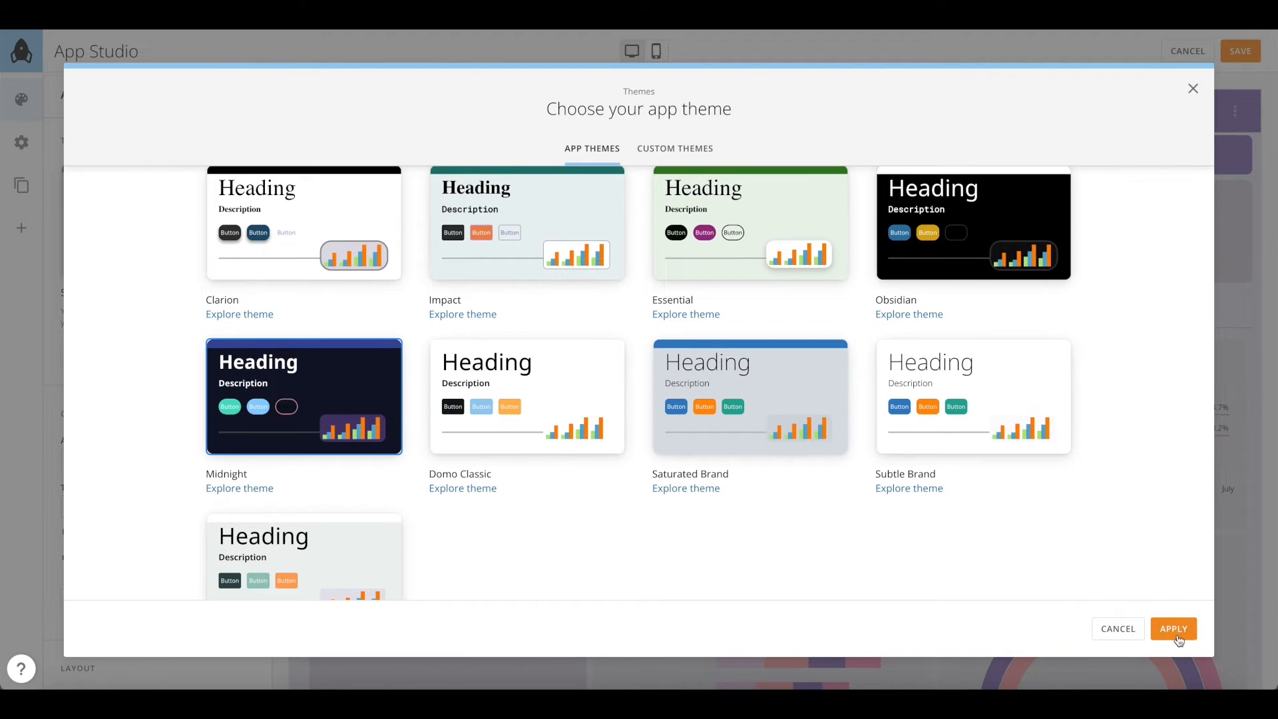
{"action": "left_click", "coordinate": [1175, 629]}
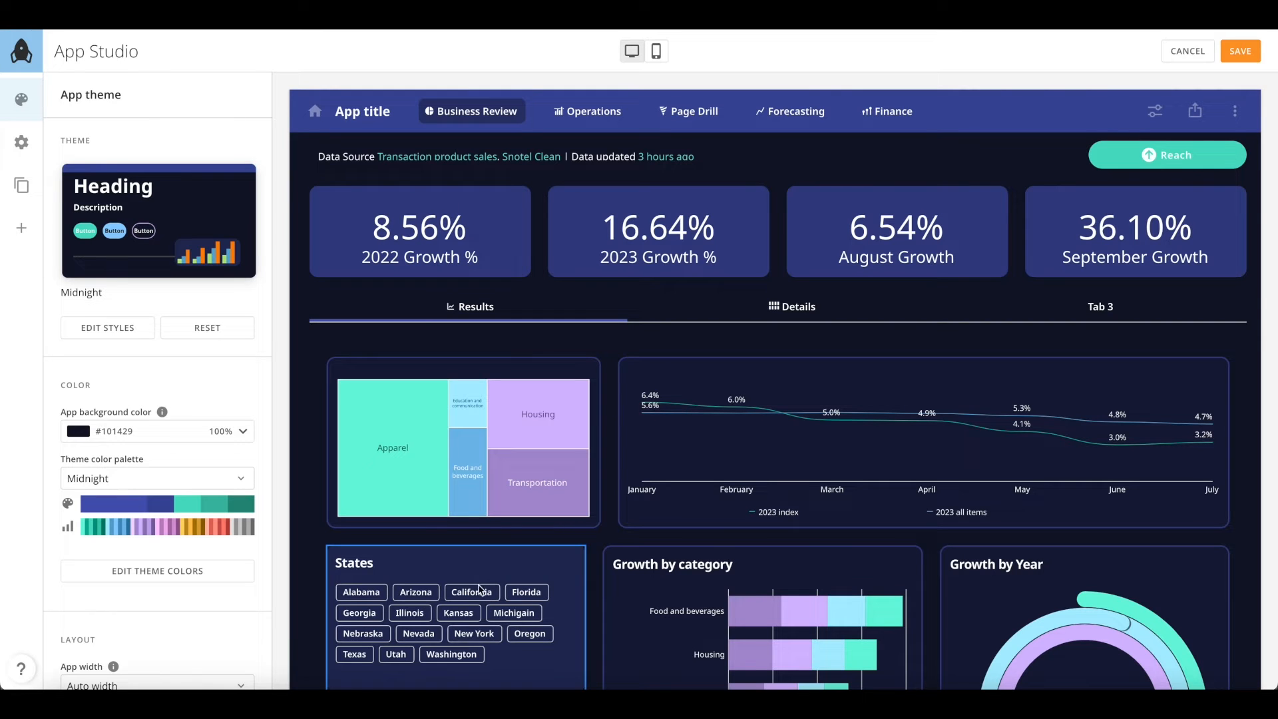
{"action": "left_click", "coordinate": [110, 328]}
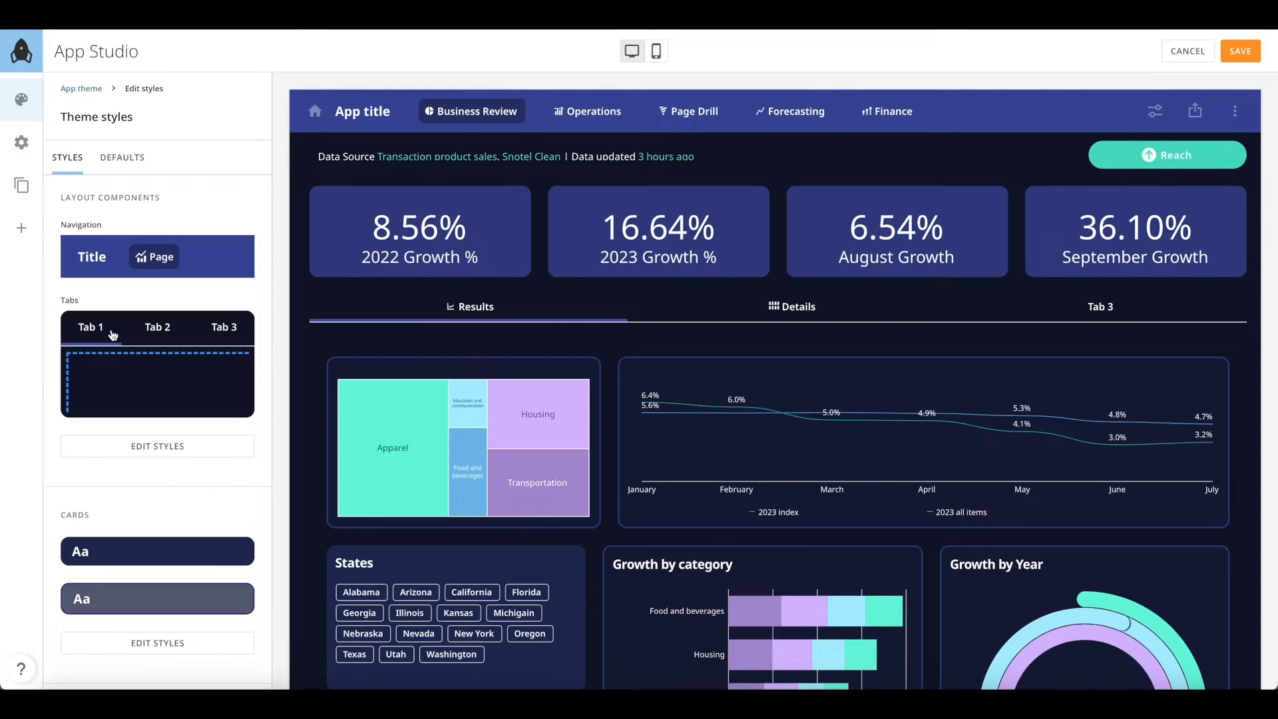
{"action": "scroll", "coordinate": [112, 335], "scroll_direction": "down", "scroll_amount": 6}
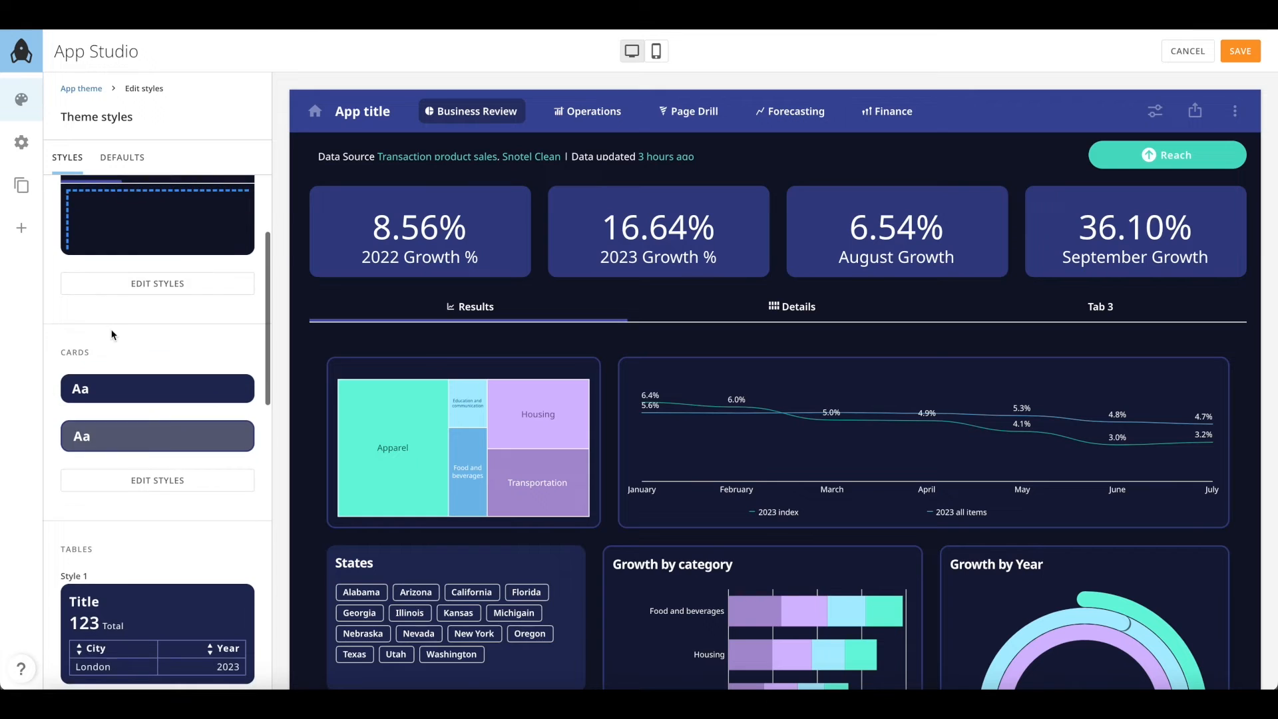
{"action": "scroll", "coordinate": [113, 335], "scroll_direction": "down", "scroll_amount": 7}
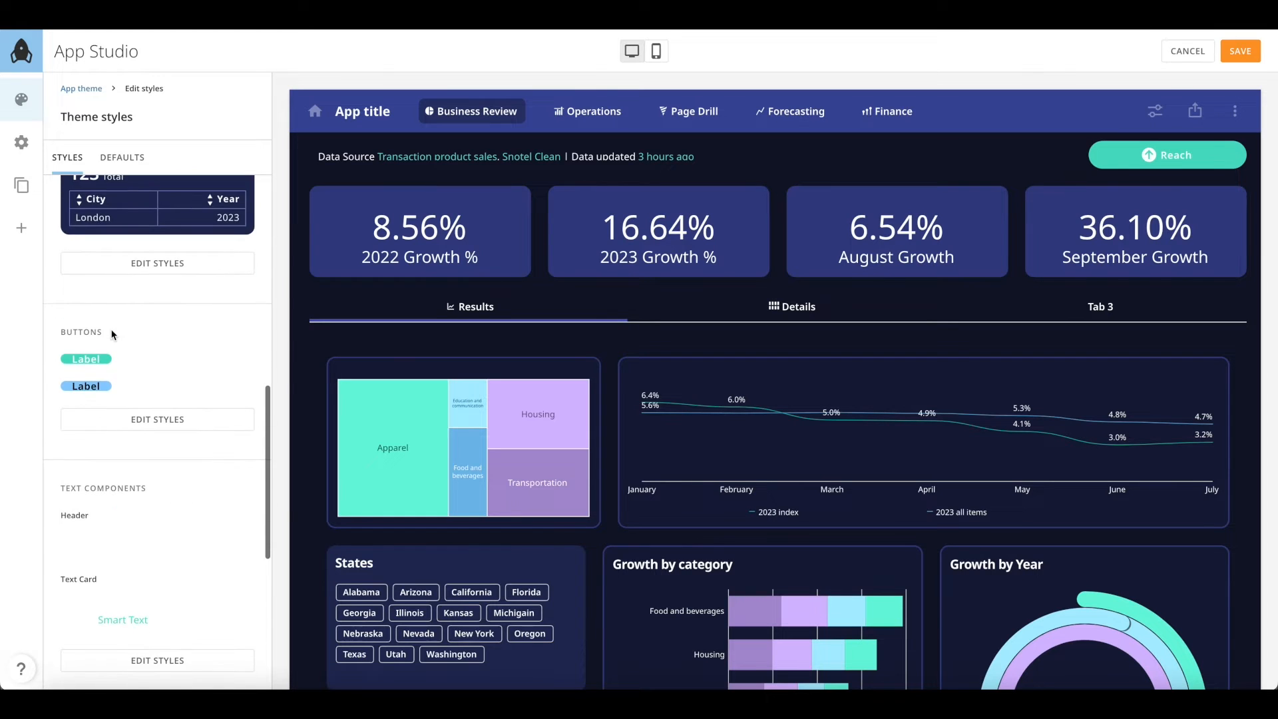
{"action": "scroll", "coordinate": [113, 335], "scroll_direction": "down", "scroll_amount": 3}
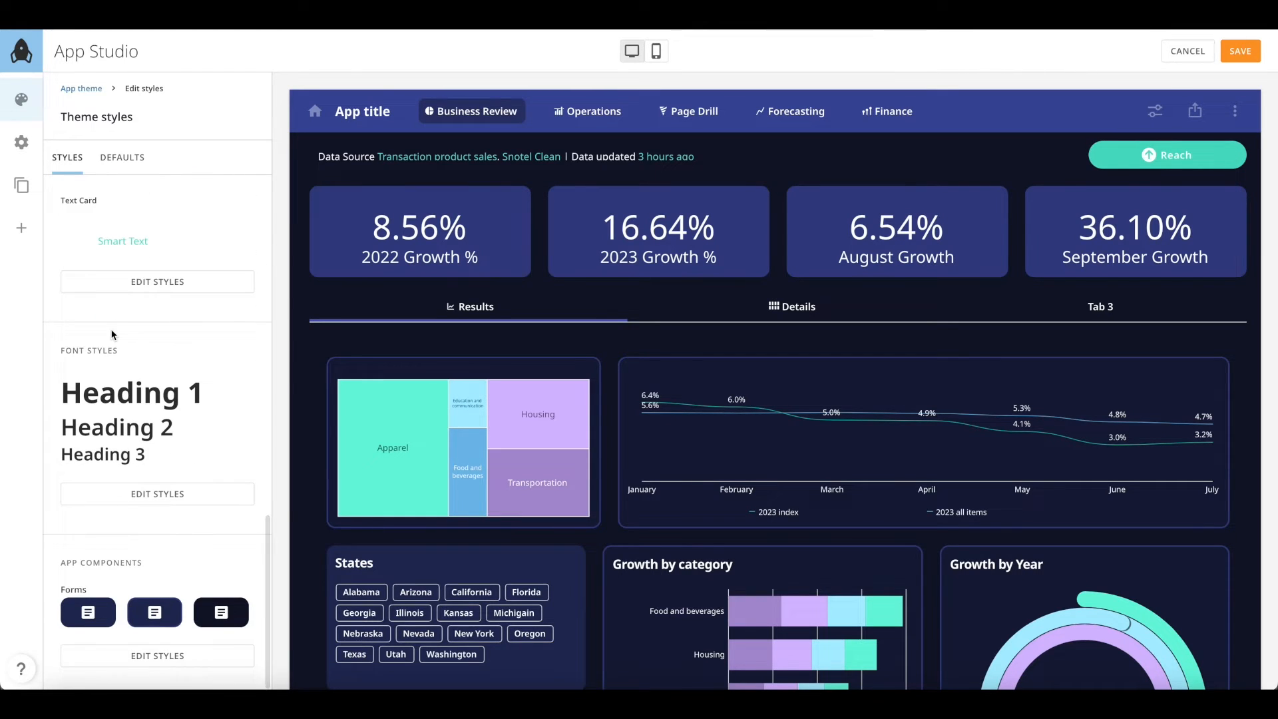
{"action": "left_click", "coordinate": [148, 498]}
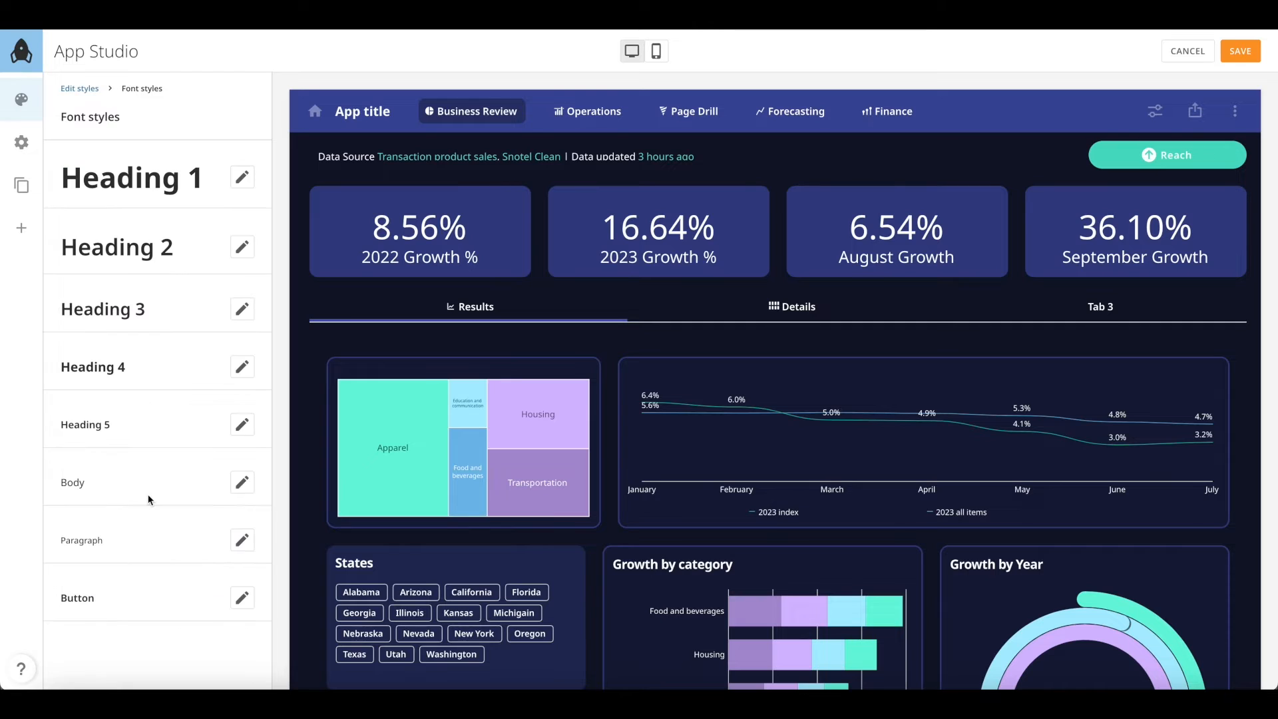
{"action": "left_click", "coordinate": [242, 178]}
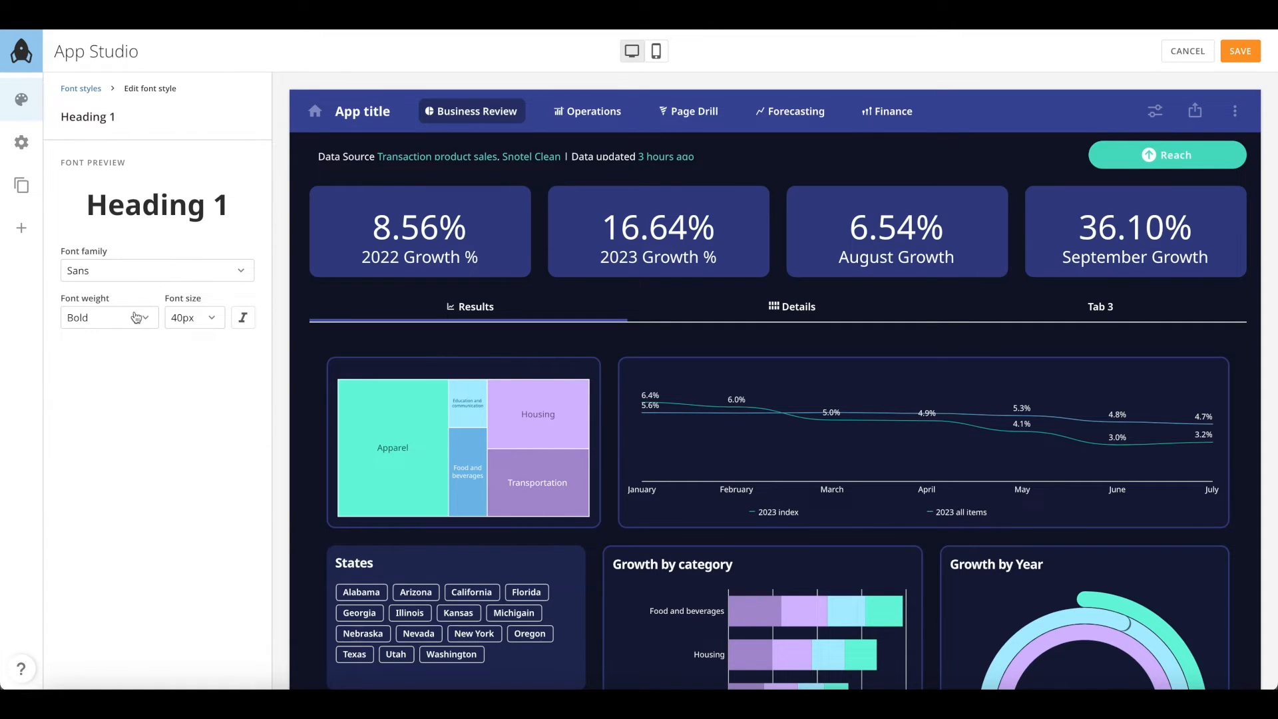
{"action": "left_click", "coordinate": [142, 272]}
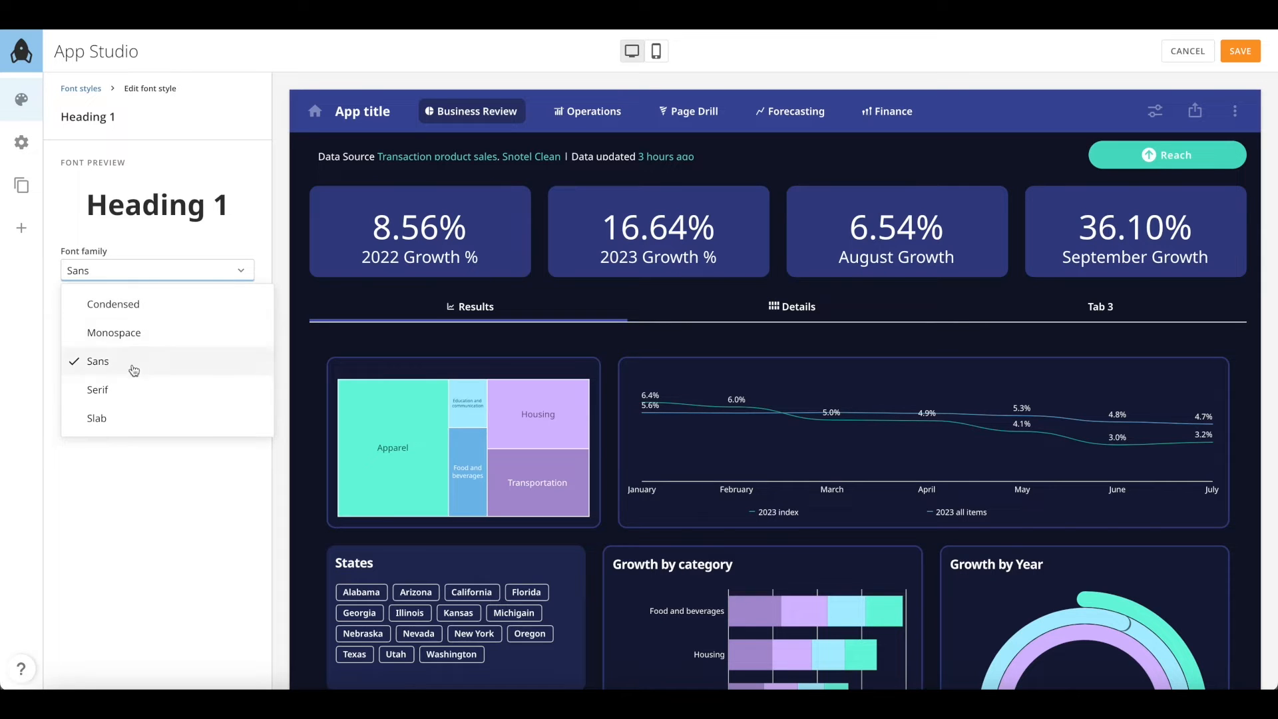
{"action": "left_click", "coordinate": [204, 129]}
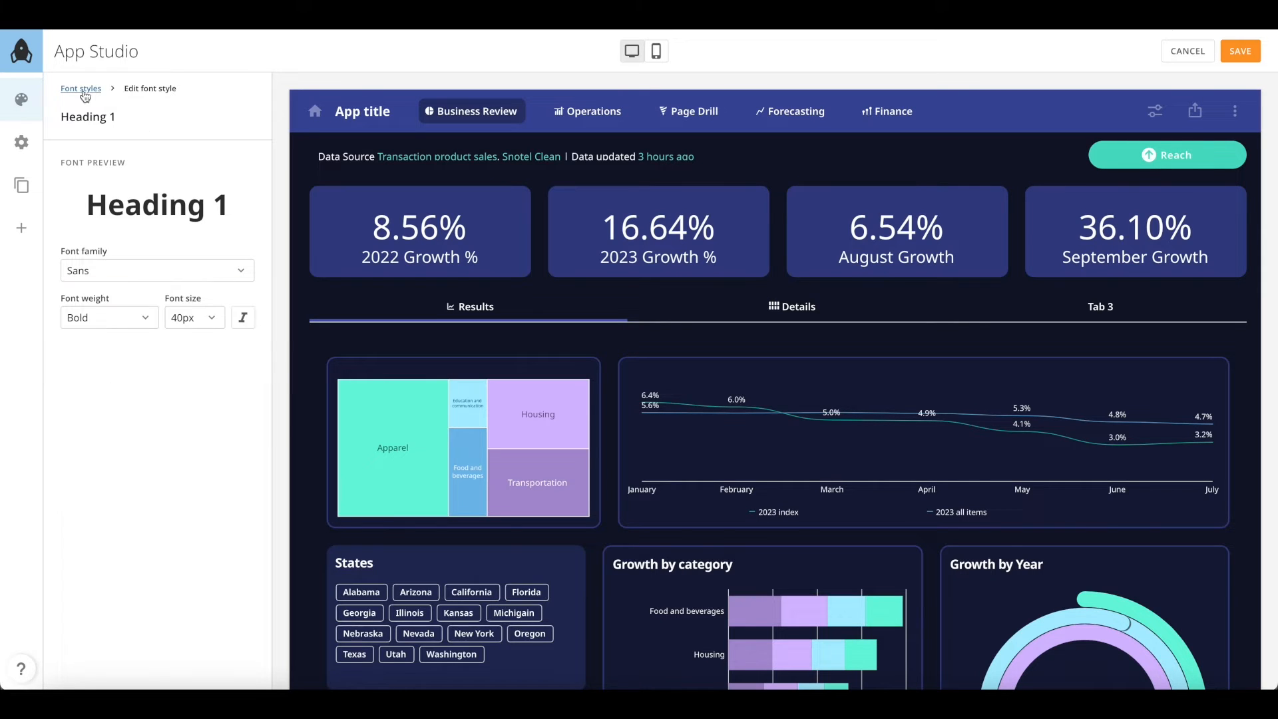
{"action": "left_click", "coordinate": [84, 90]}
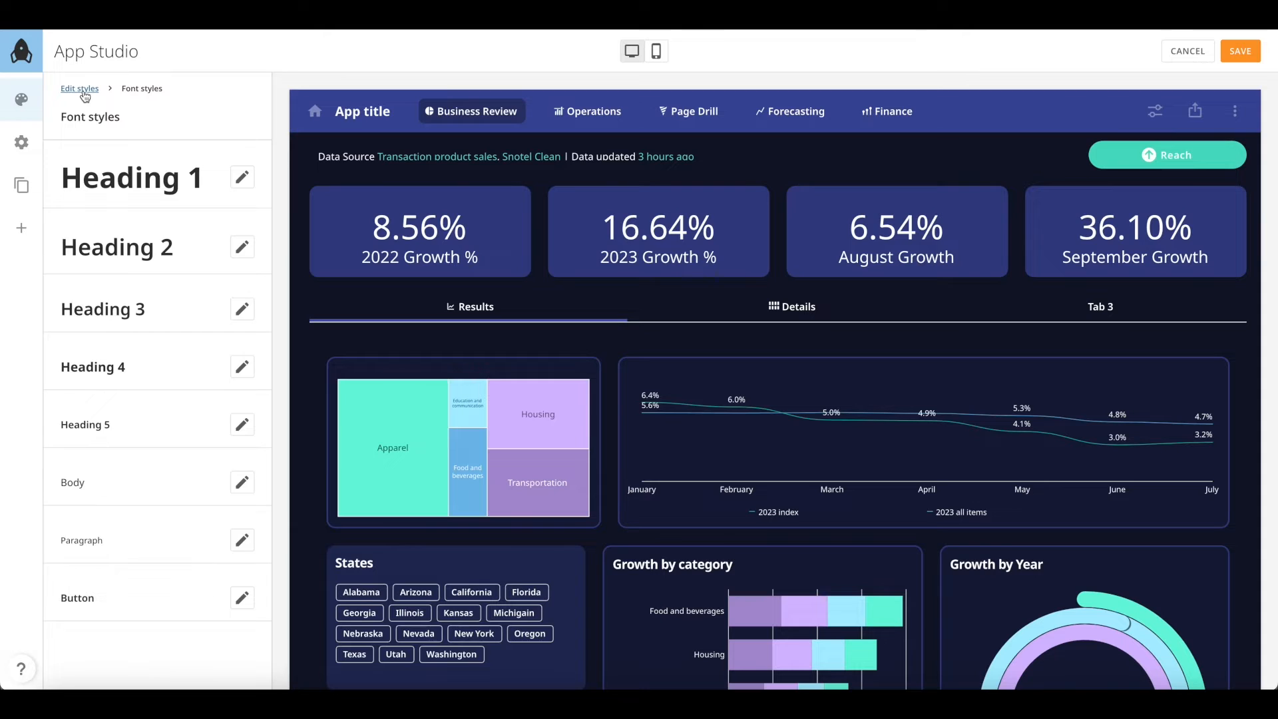
{"action": "left_click", "coordinate": [81, 89]}
Show the Defaults styles and select the 2022 Growth % card
{"action": "left_click", "coordinate": [131, 159]}
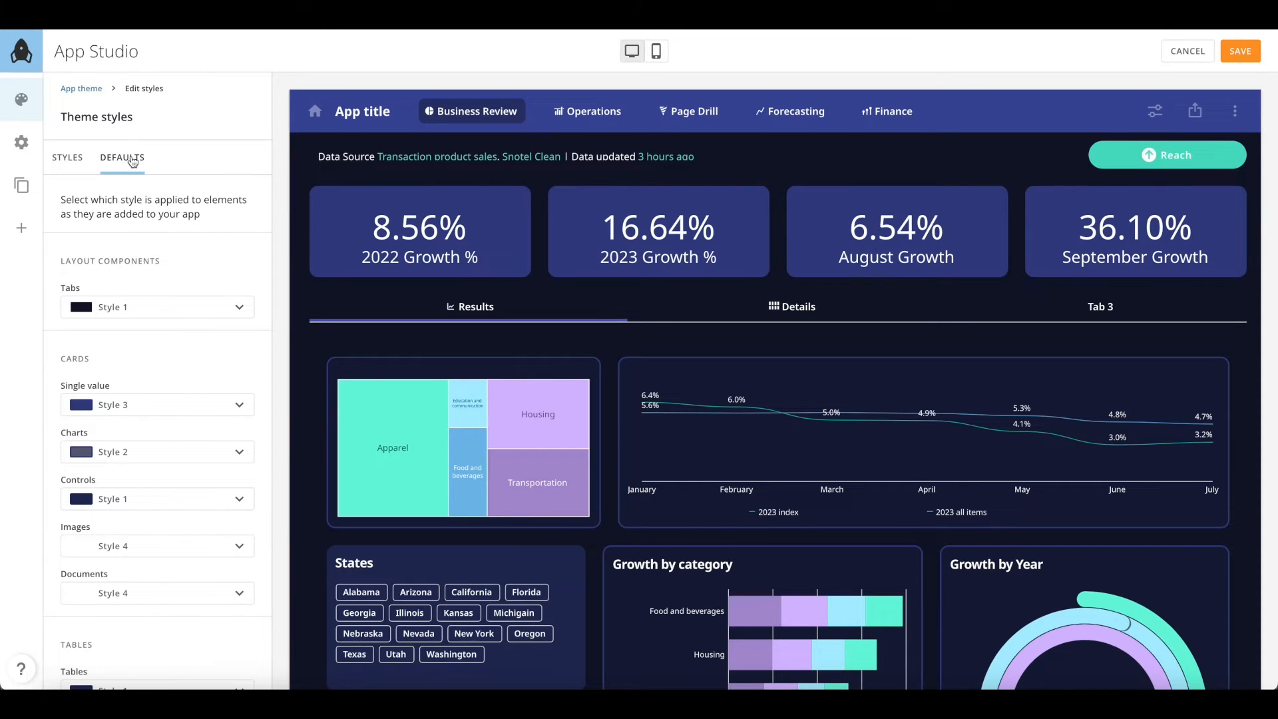
{"action": "scroll", "coordinate": [176, 328], "scroll_direction": "down", "scroll_amount": 3}
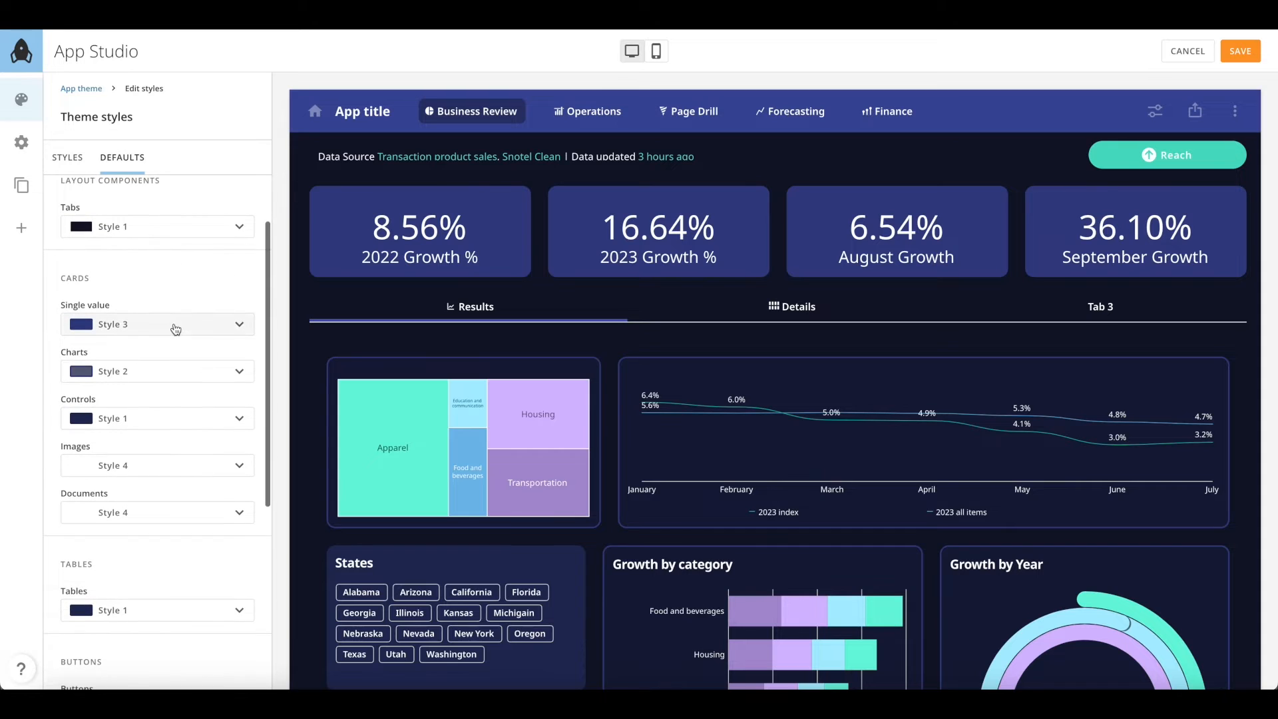
{"action": "left_click", "coordinate": [420, 253]}
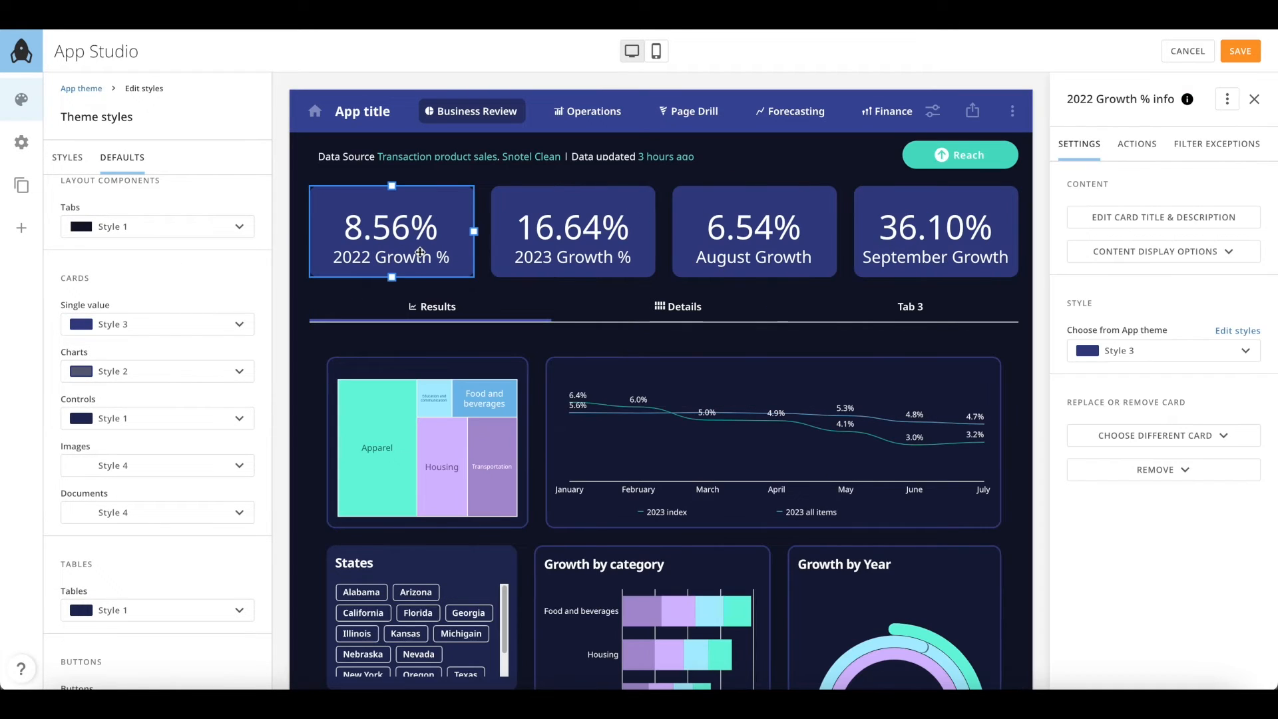
{"action": "scroll", "coordinate": [186, 450], "scroll_direction": "down", "scroll_amount": 5}
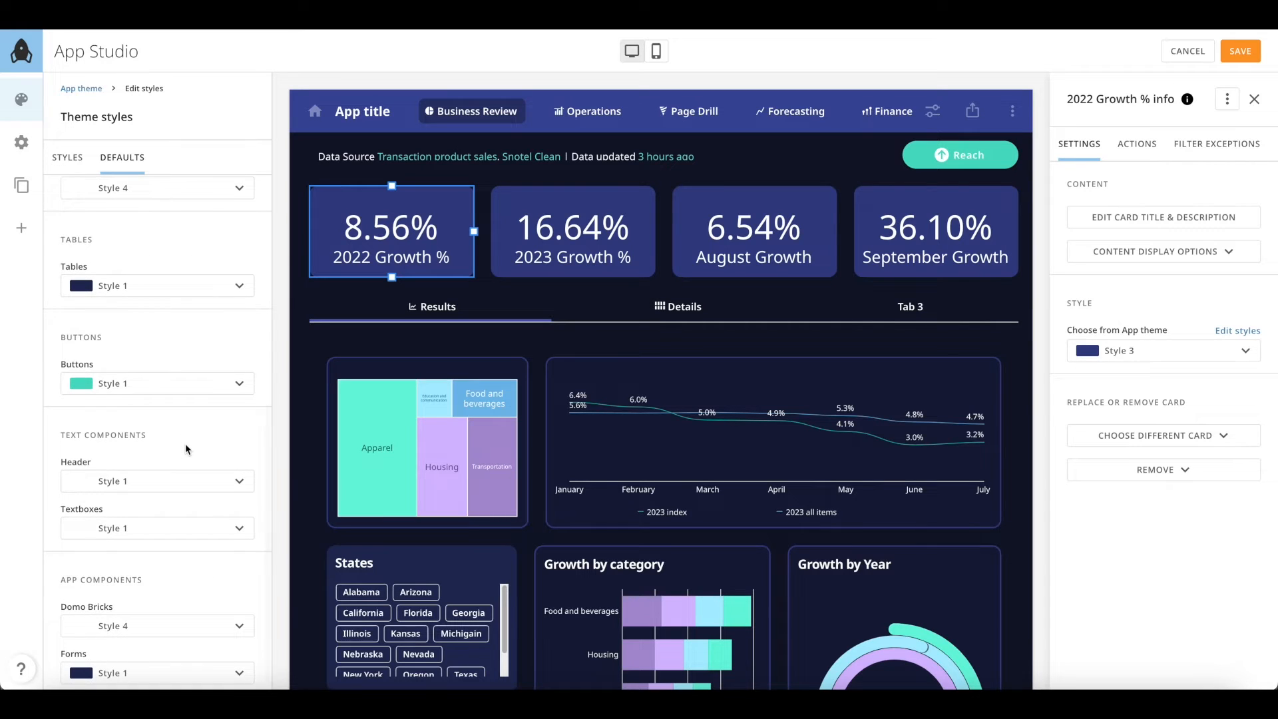
{"action": "scroll", "coordinate": [185, 450], "scroll_direction": "up", "scroll_amount": 6}
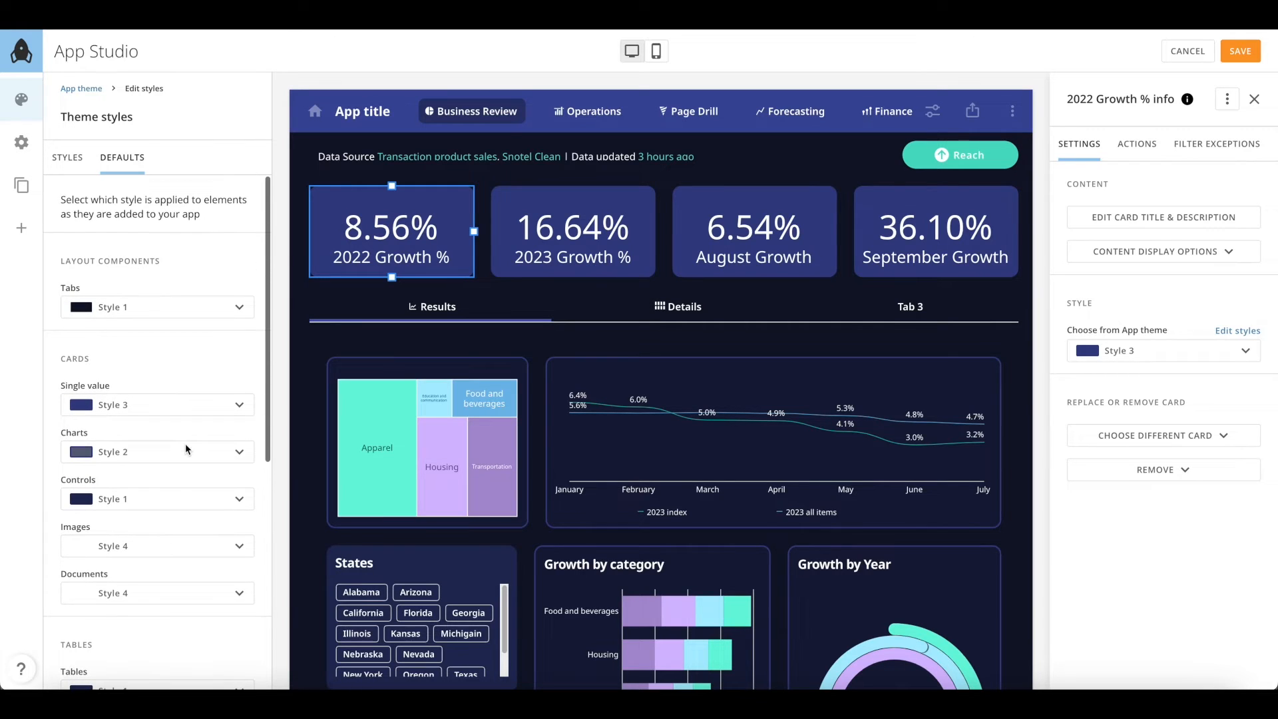
Try Style 5 for single-value cards, then revert them to Style 3
{"action": "left_click", "coordinate": [202, 411]}
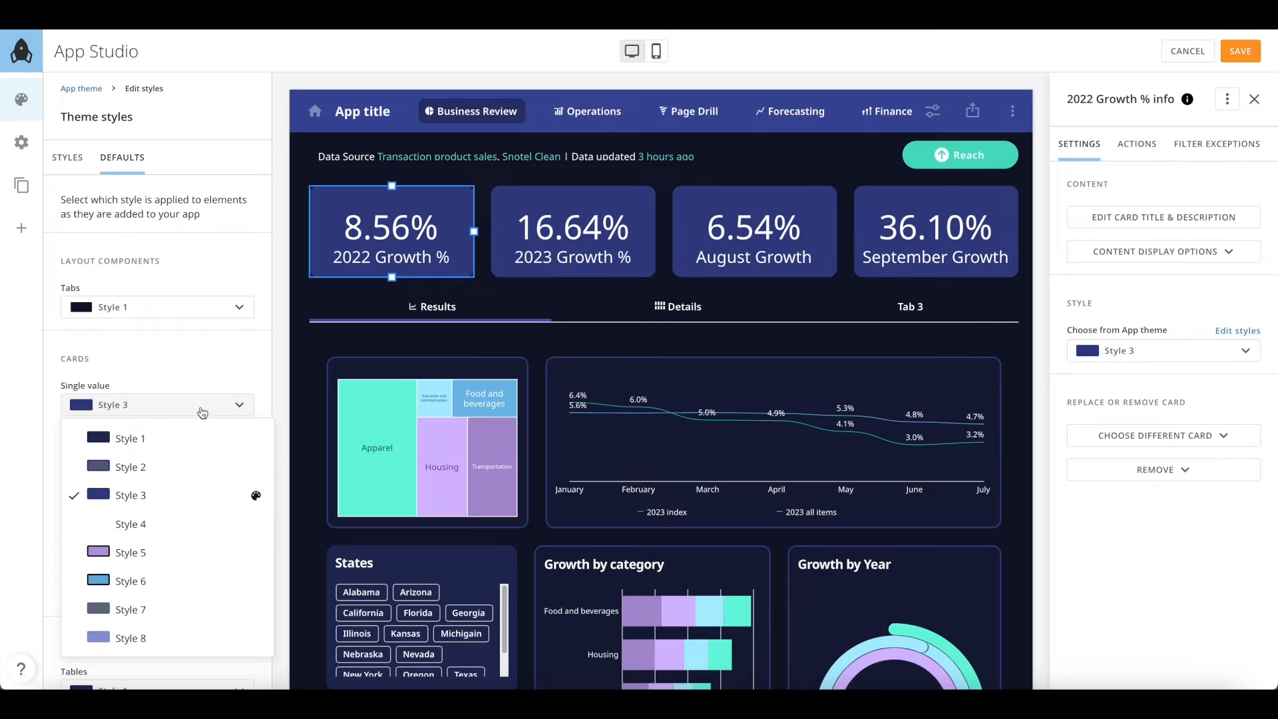
{"action": "left_click", "coordinate": [173, 554]}
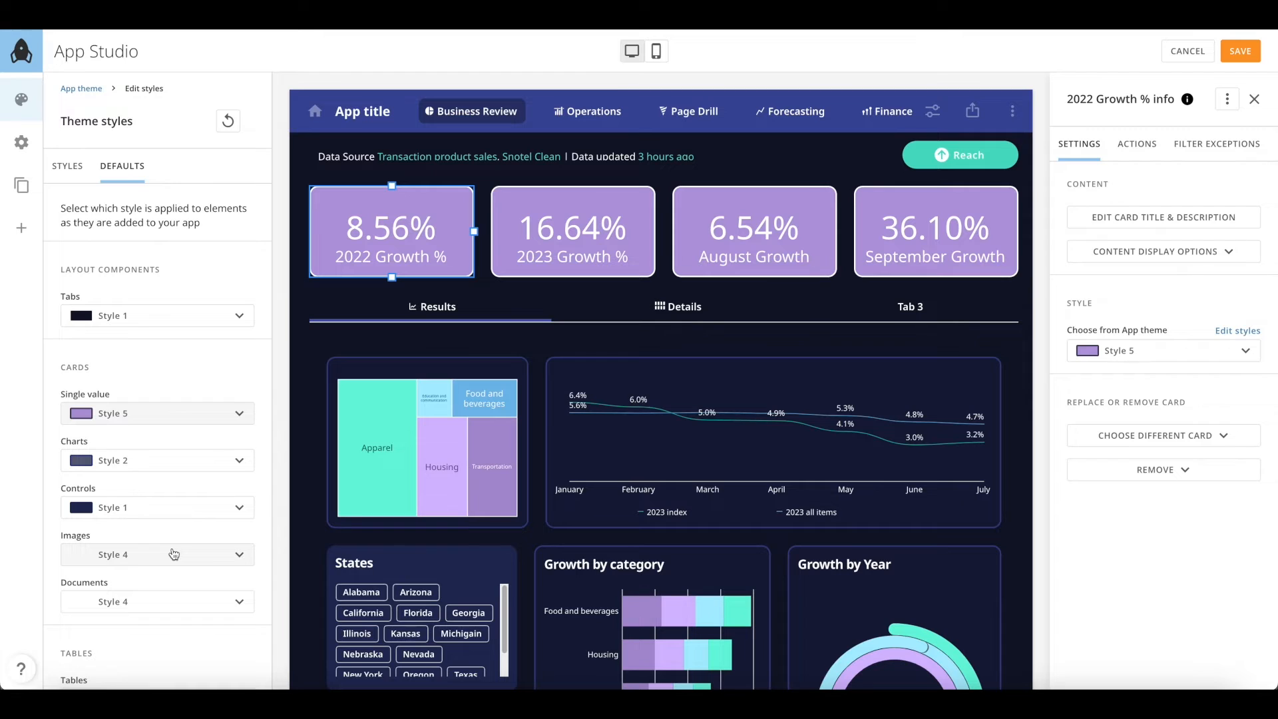
{"action": "left_click", "coordinate": [180, 414]}
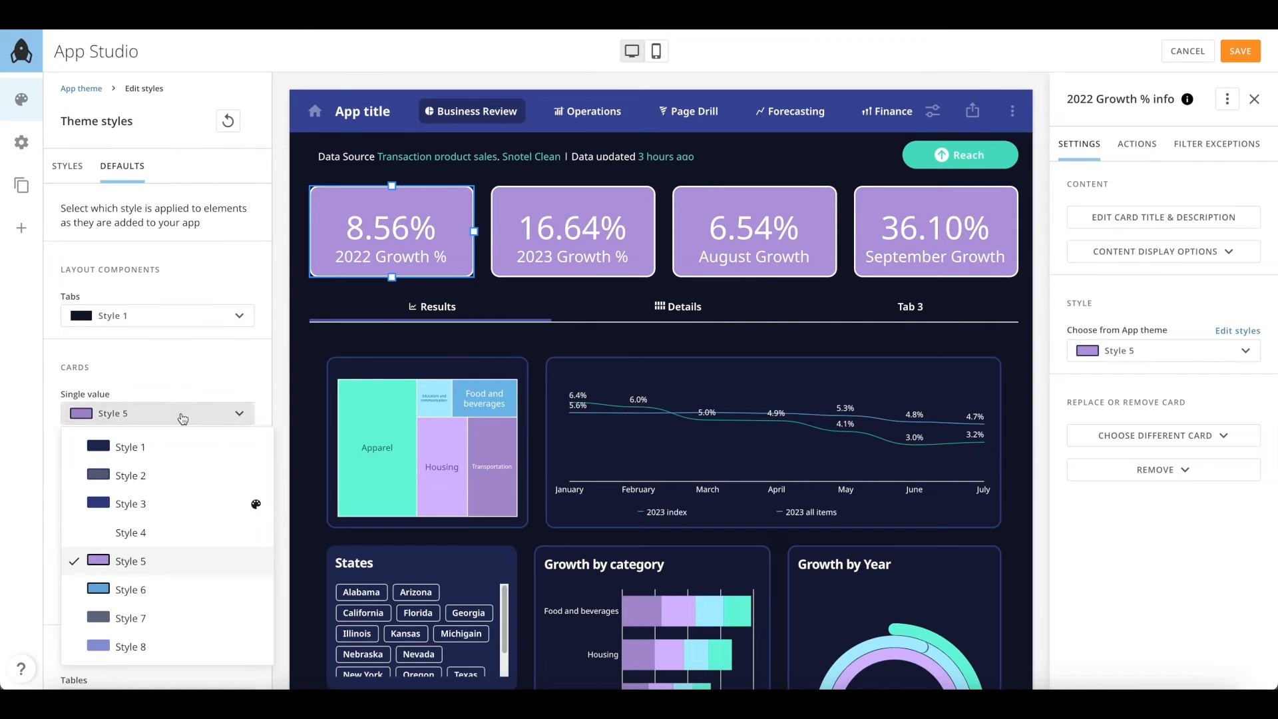
{"action": "left_click", "coordinate": [177, 506]}
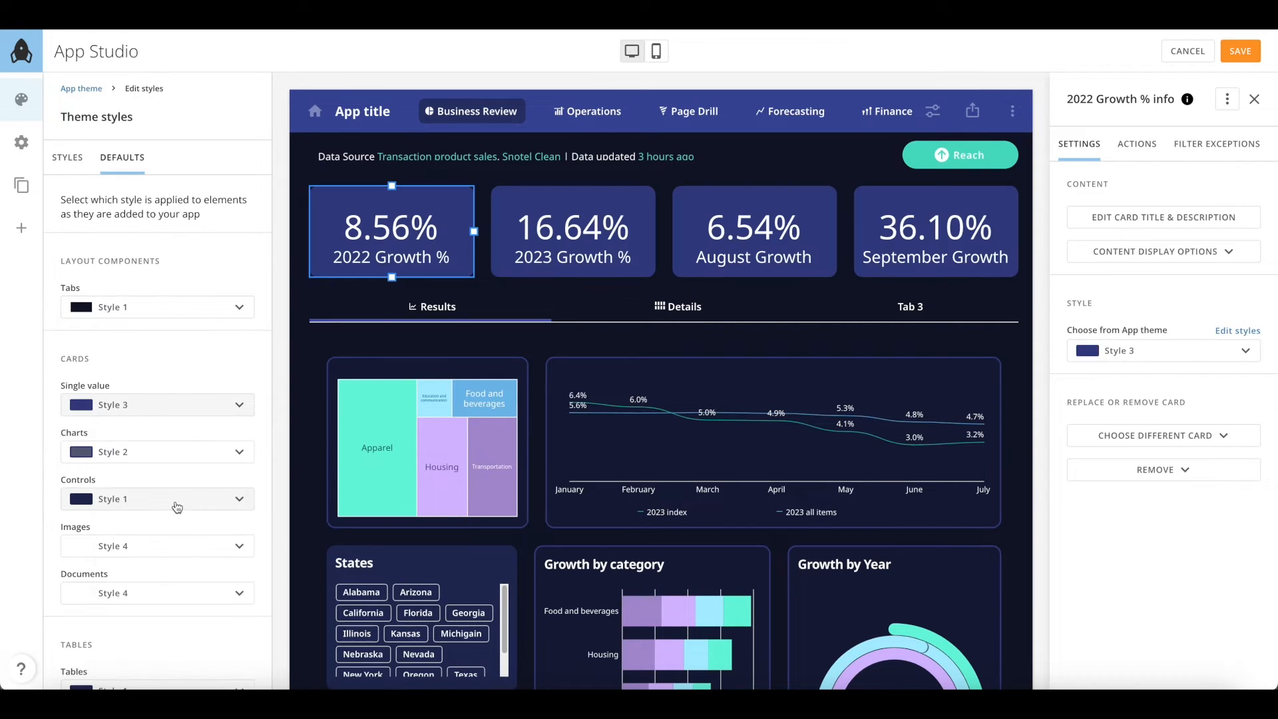
{"action": "scroll", "coordinate": [178, 507], "scroll_direction": "down", "scroll_amount": 5}
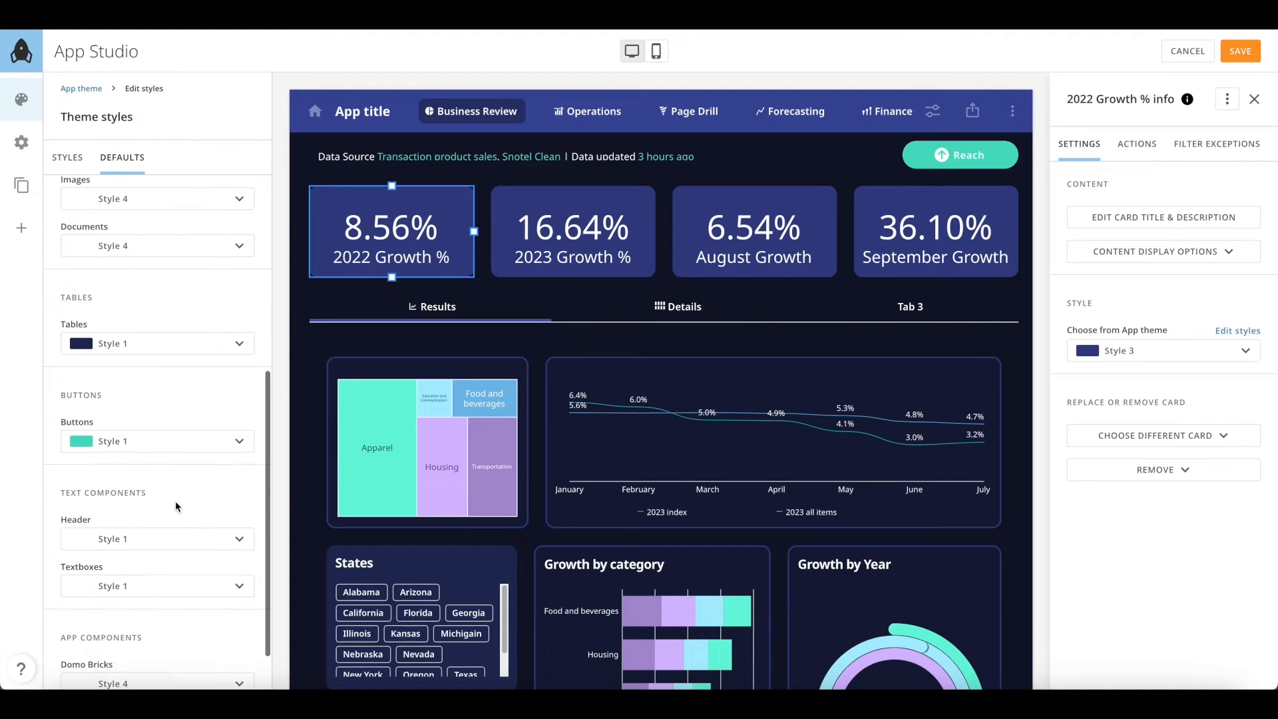
Try Style 2 for buttons, then make purple Style 4 the default
{"action": "left_click", "coordinate": [169, 441]}
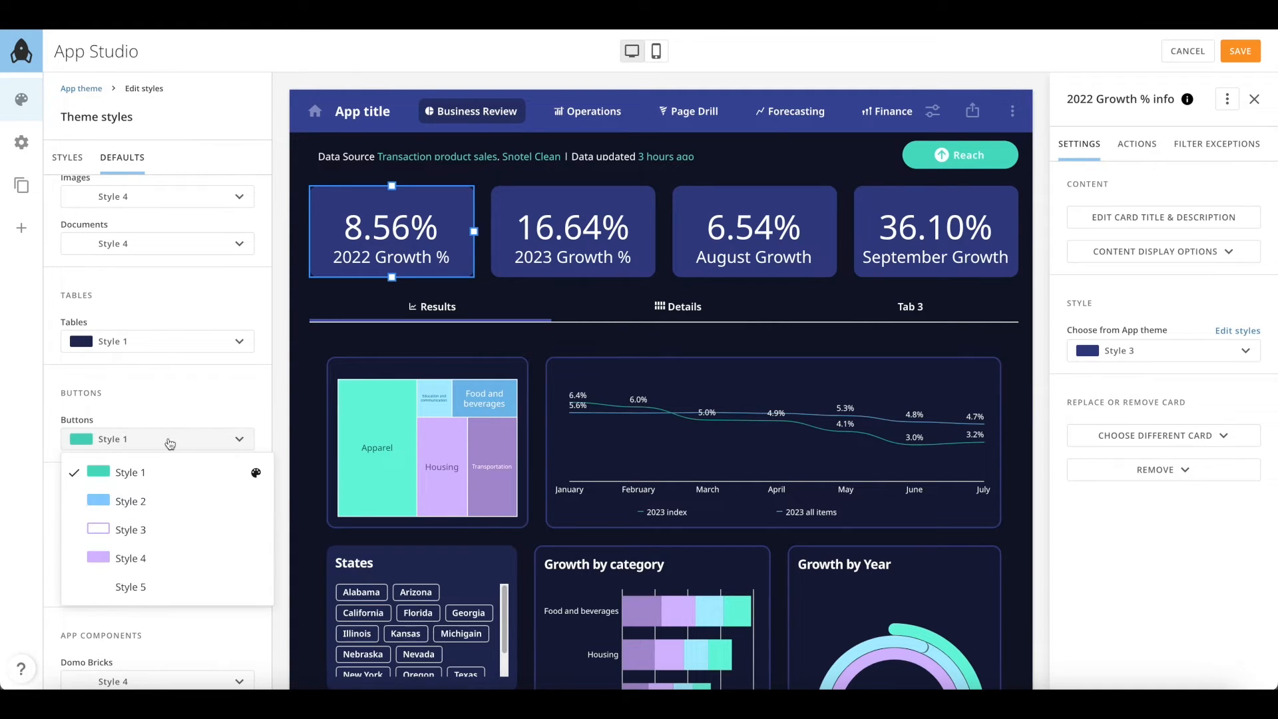
{"action": "left_click", "coordinate": [160, 501]}
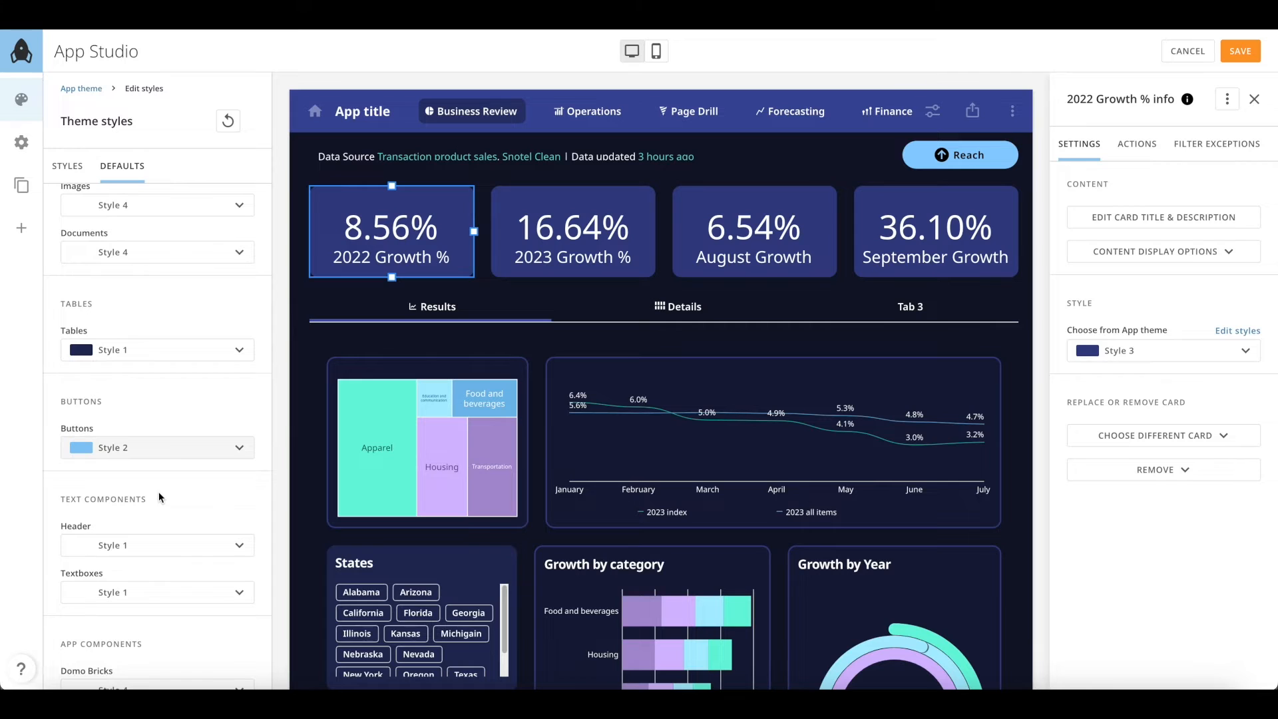
{"action": "left_click", "coordinate": [170, 447]}
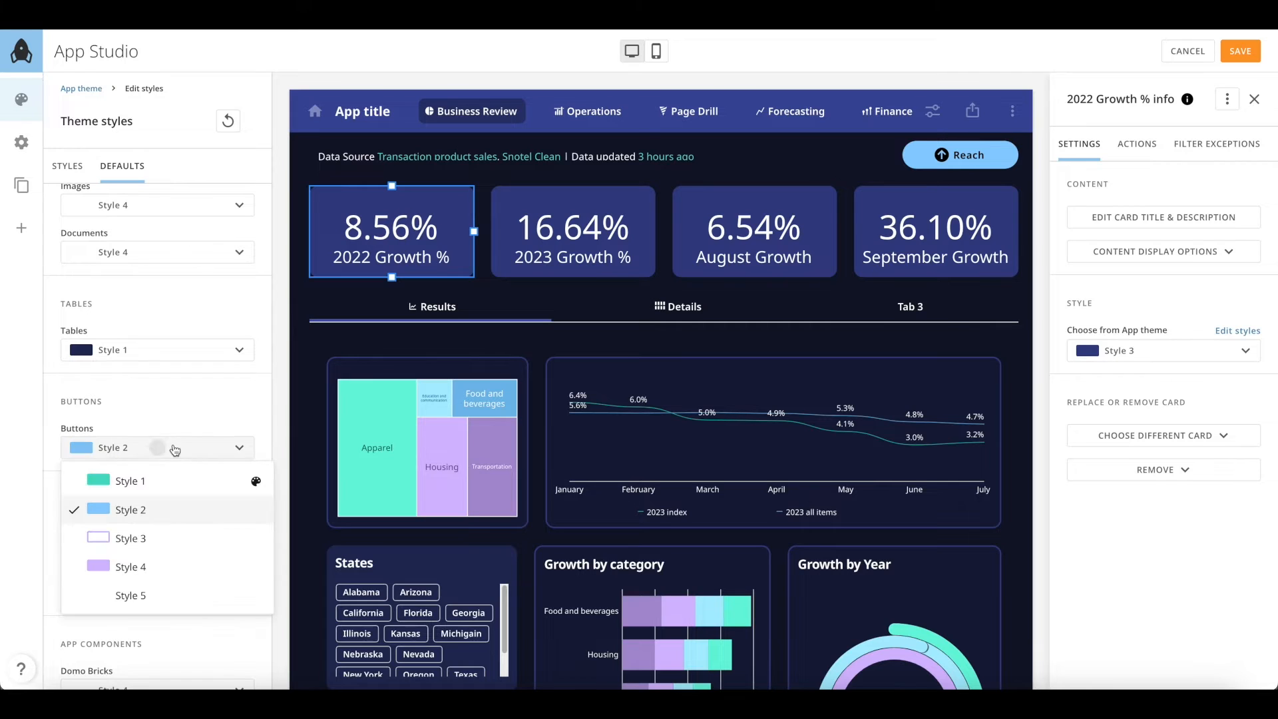
{"action": "left_click", "coordinate": [156, 572]}
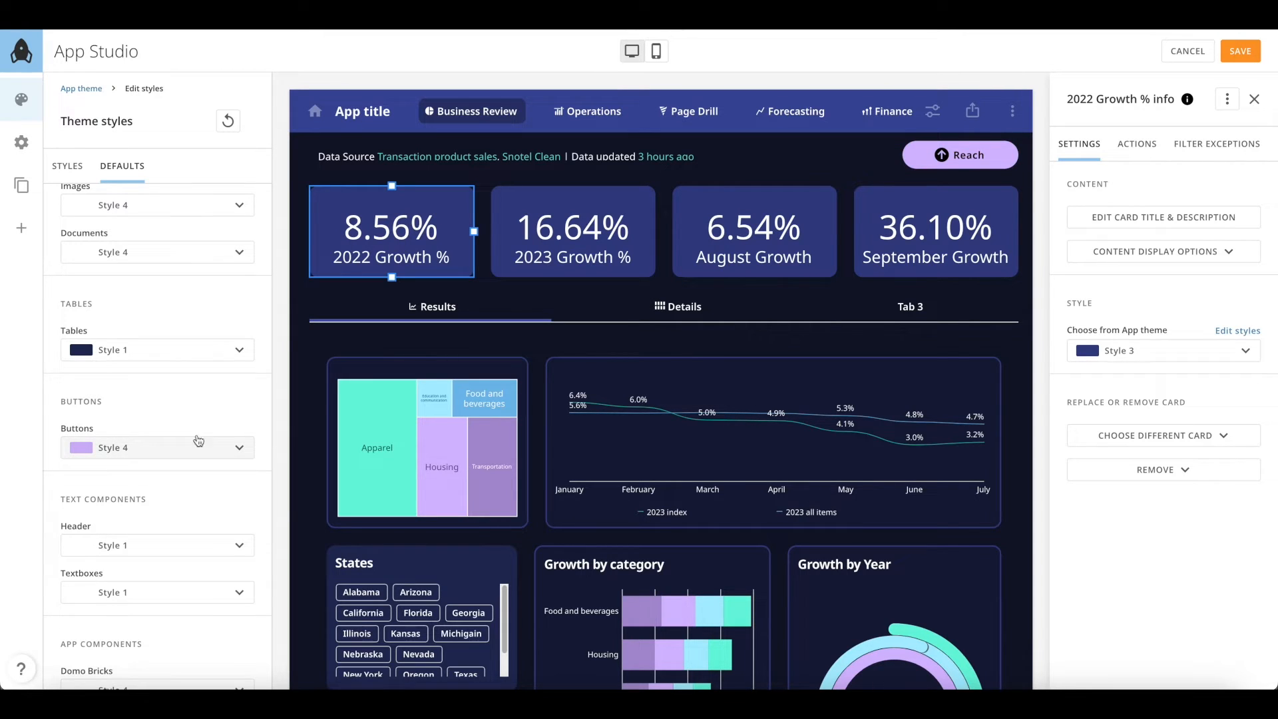
{"action": "scroll", "coordinate": [203, 387], "scroll_direction": "down", "scroll_amount": 1}
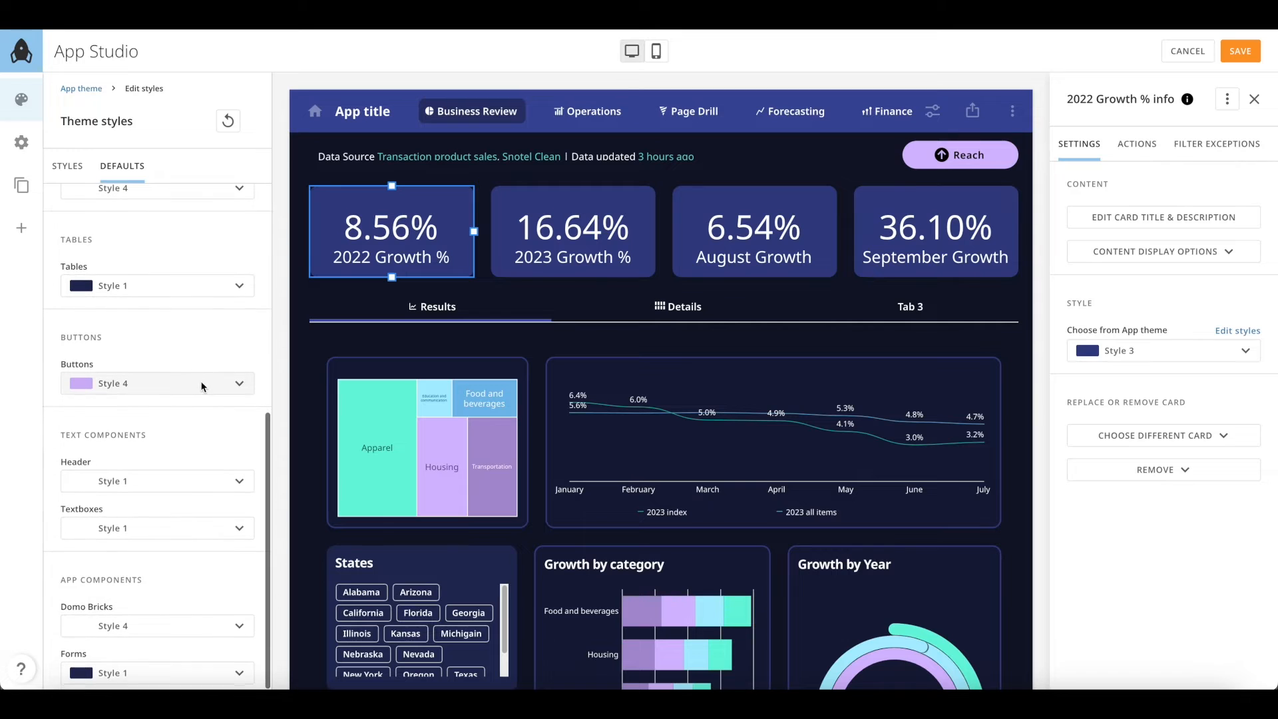
{"action": "scroll", "coordinate": [203, 387], "scroll_direction": "up", "scroll_amount": 5}
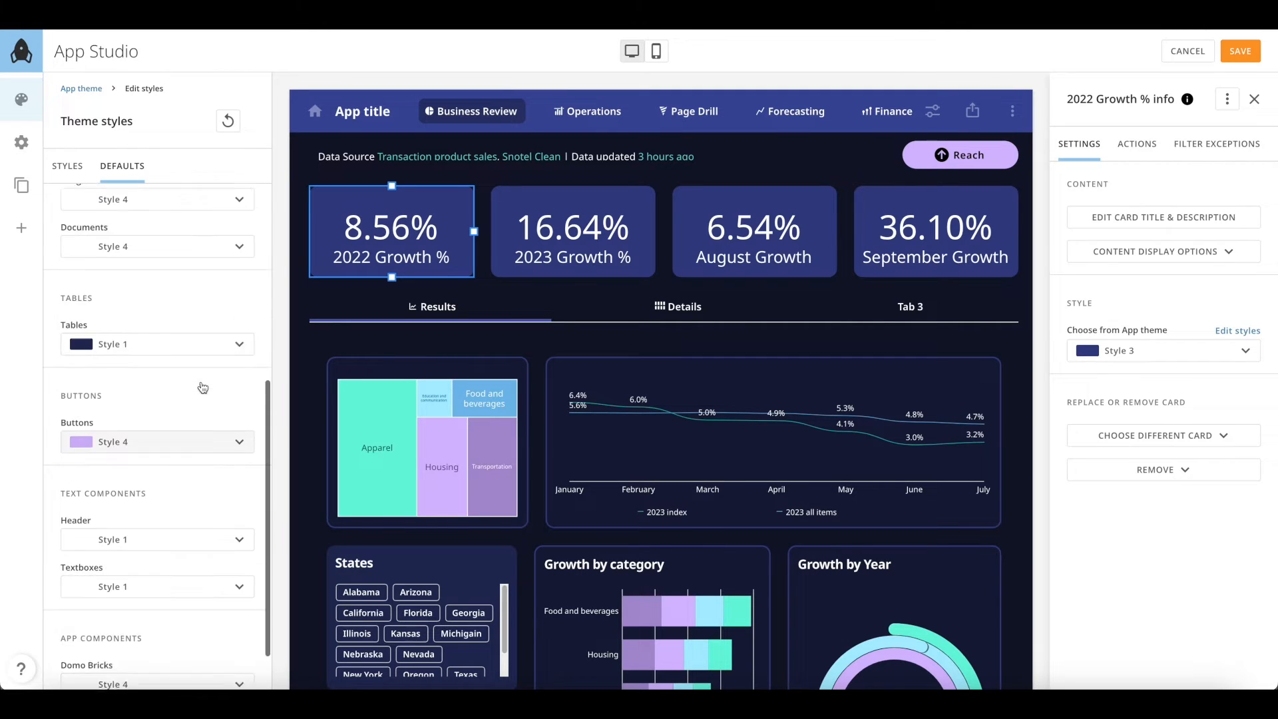
{"action": "scroll", "coordinate": [203, 387], "scroll_direction": "up", "scroll_amount": 1}
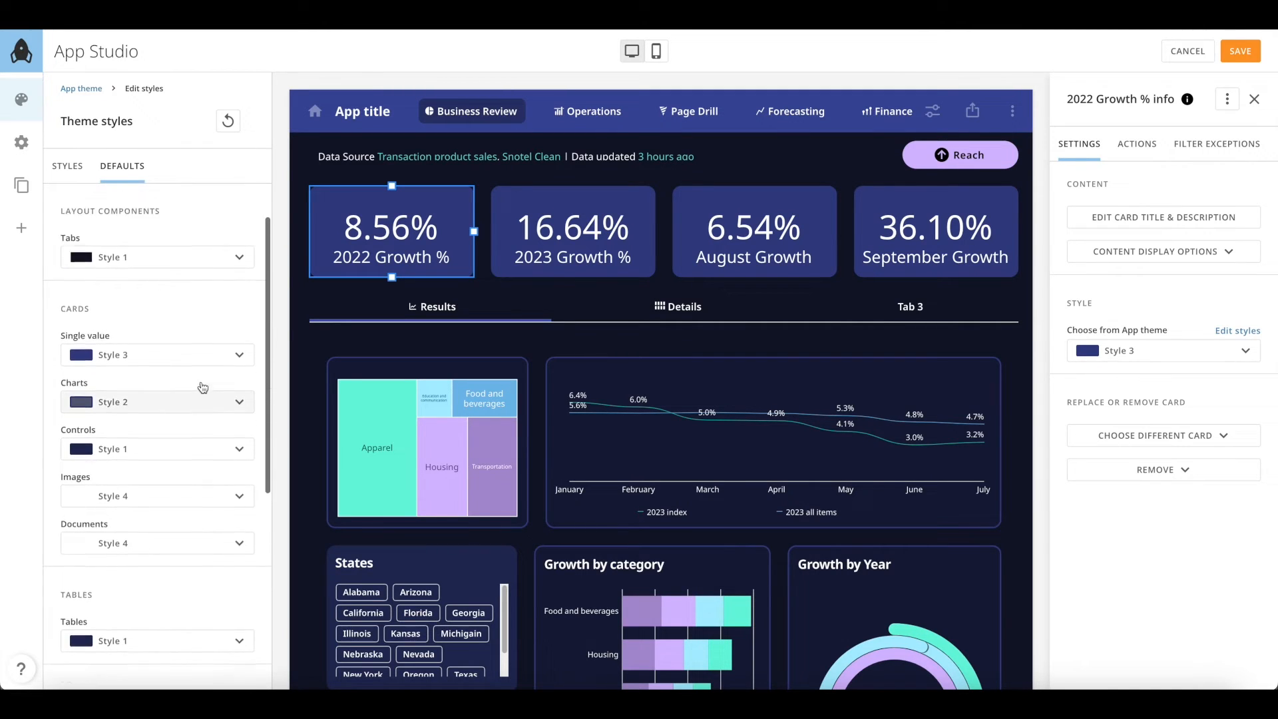
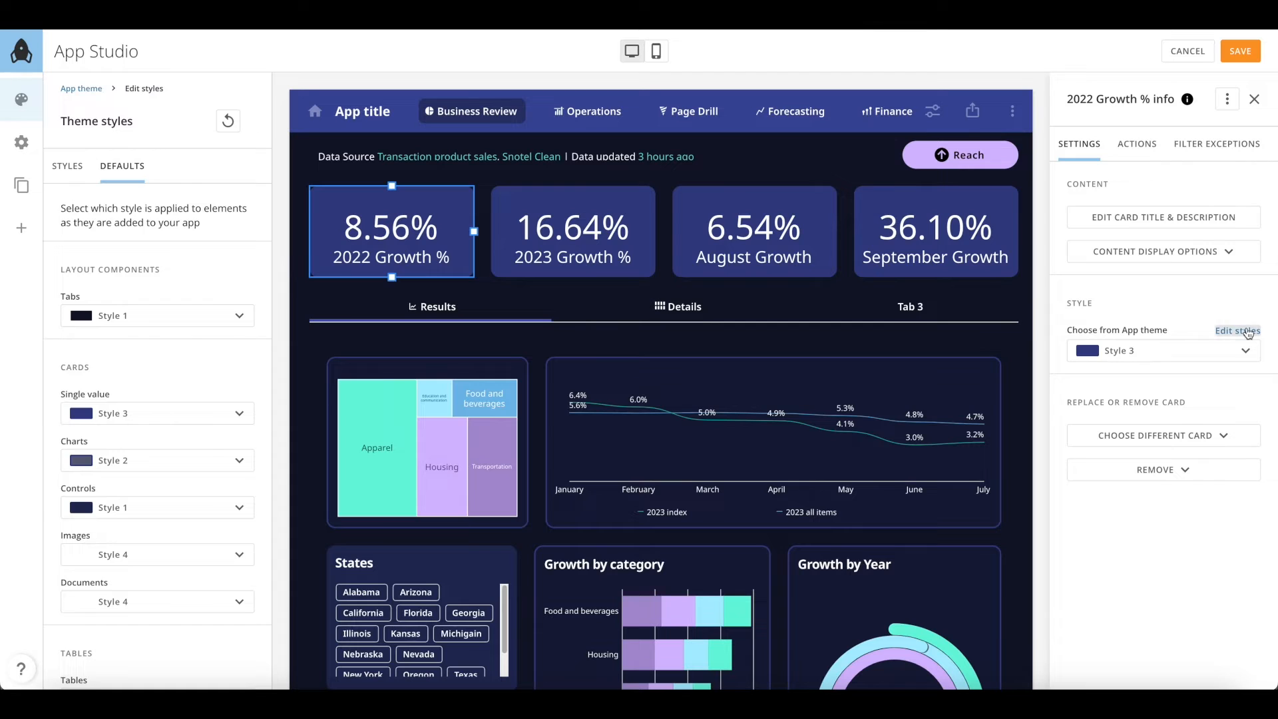
Give the Style 3 cards a 1 px white border
{"action": "left_click", "coordinate": [1246, 331]}
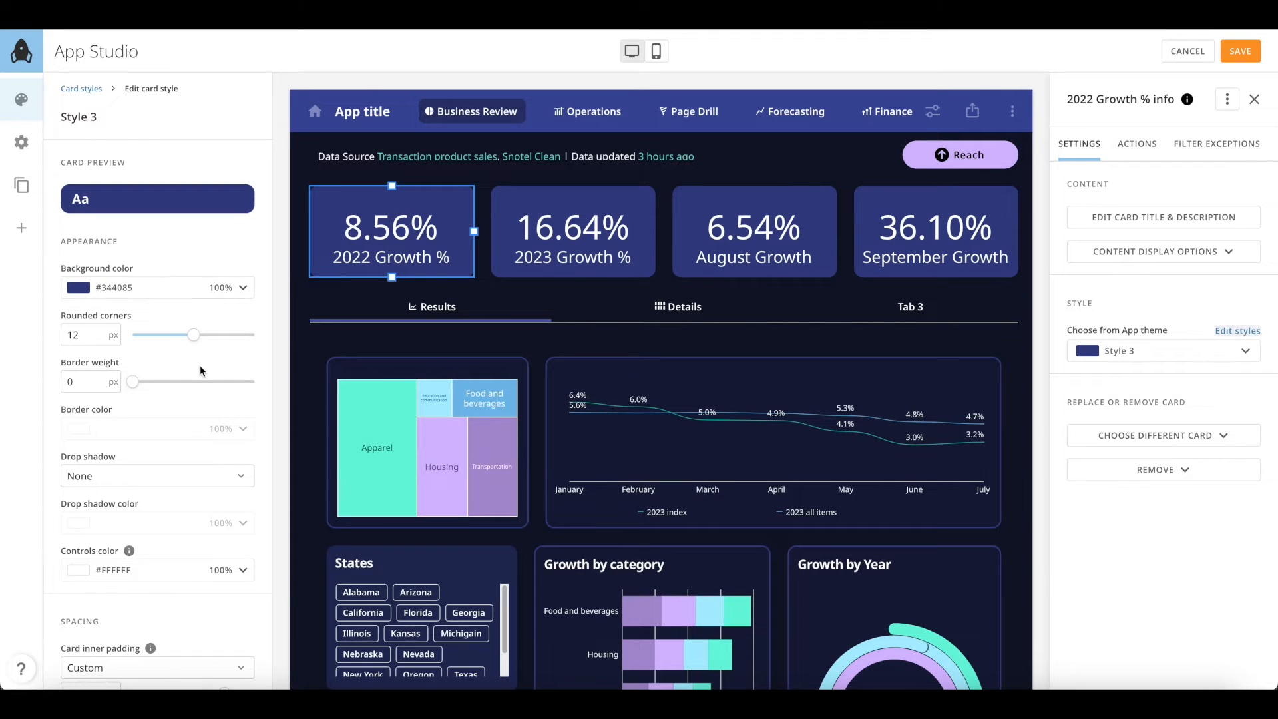
{"action": "mouse_move", "coordinate": [194, 335]}
{"action": "left_mouse_down"}
{"action": "mouse_move", "coordinate": [271, 340]}
{"action": "mouse_move", "coordinate": [178, 331]}
{"action": "mouse_move", "coordinate": [194, 334]}
{"action": "left_mouse_up"}
{"action": "left_click_drag", "start_coordinate": [132, 382], "coordinate": [186, 383]}
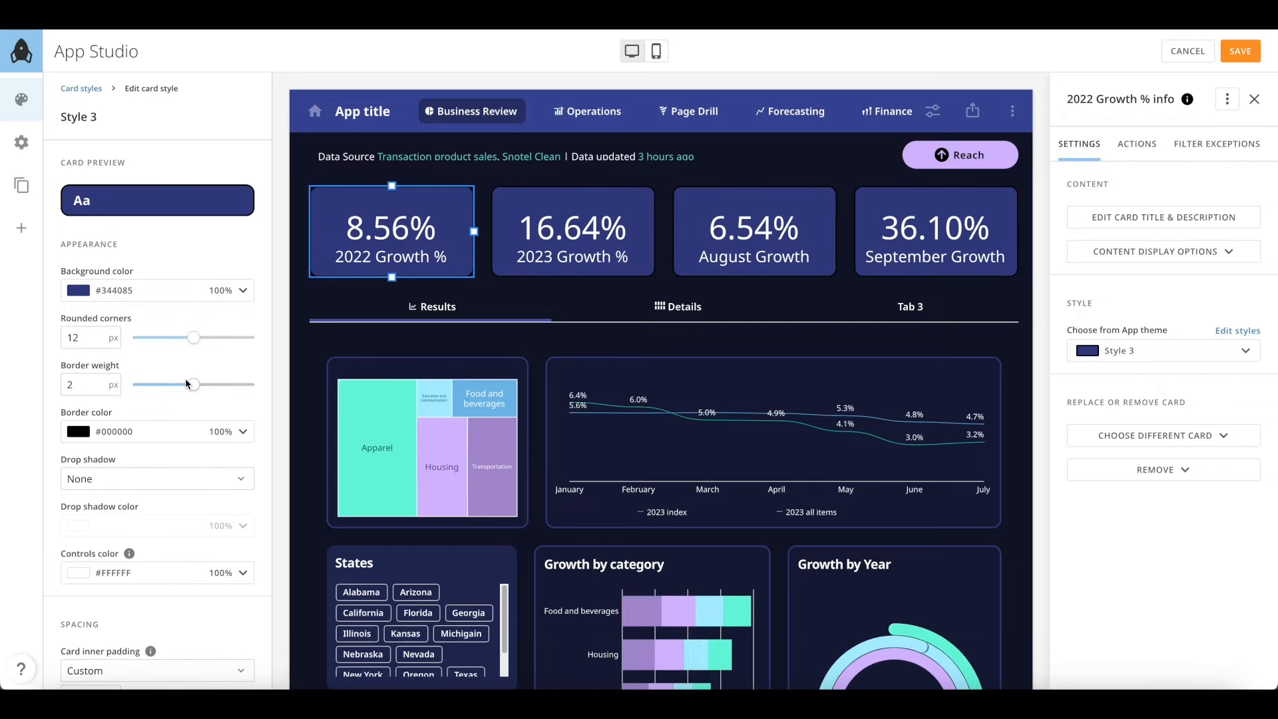
{"action": "left_click", "coordinate": [177, 434]}
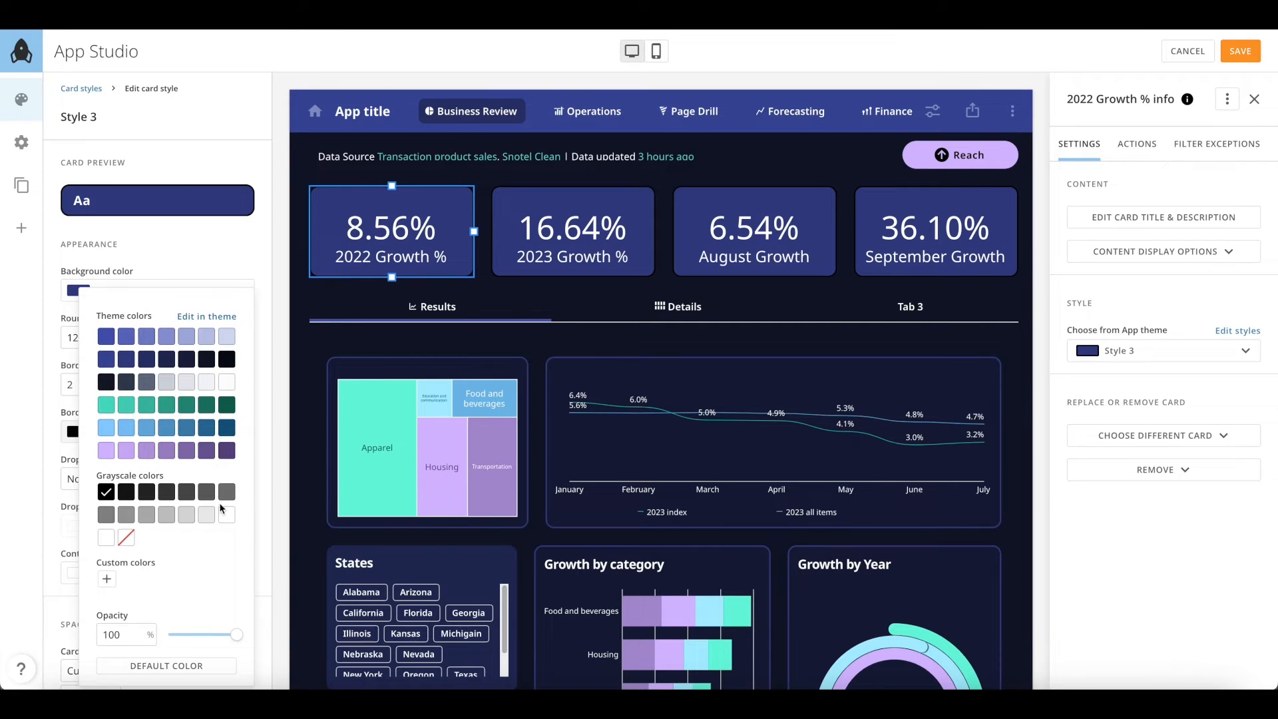
{"action": "left_click", "coordinate": [227, 518]}
{"action": "left_click", "coordinate": [35, 413]}
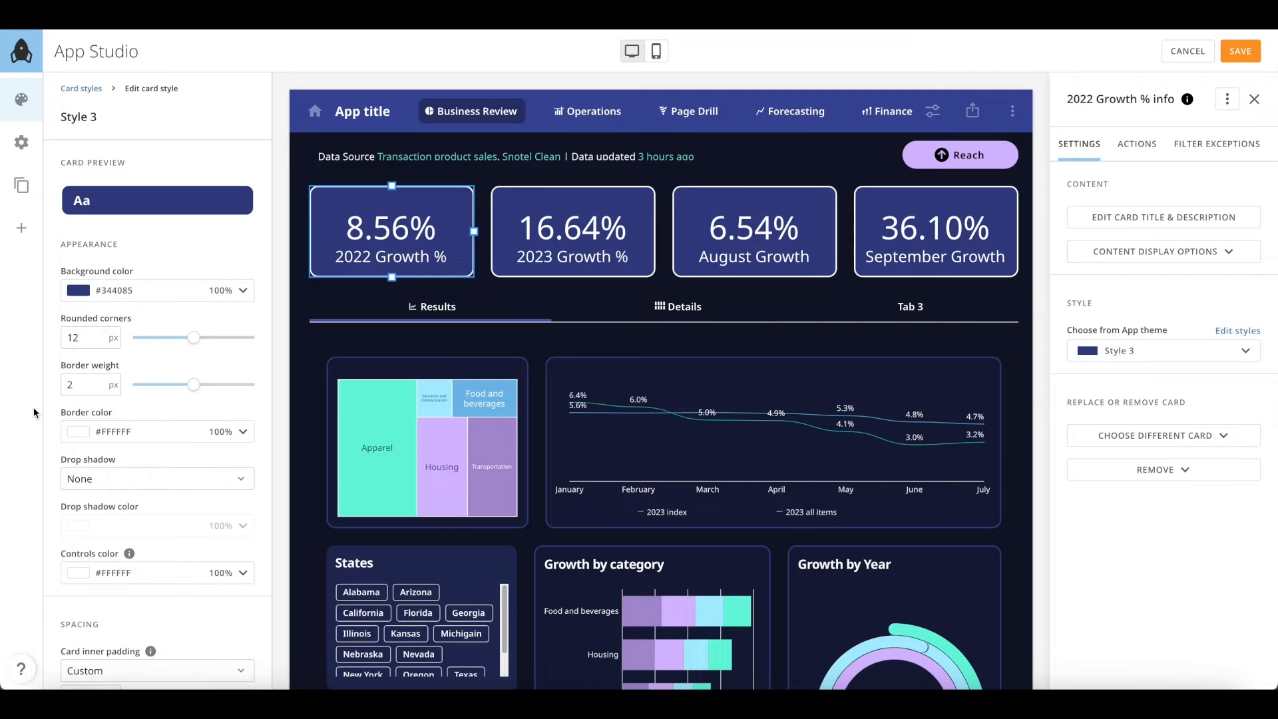
{"action": "left_click_drag", "start_coordinate": [211, 386], "coordinate": [176, 382]}
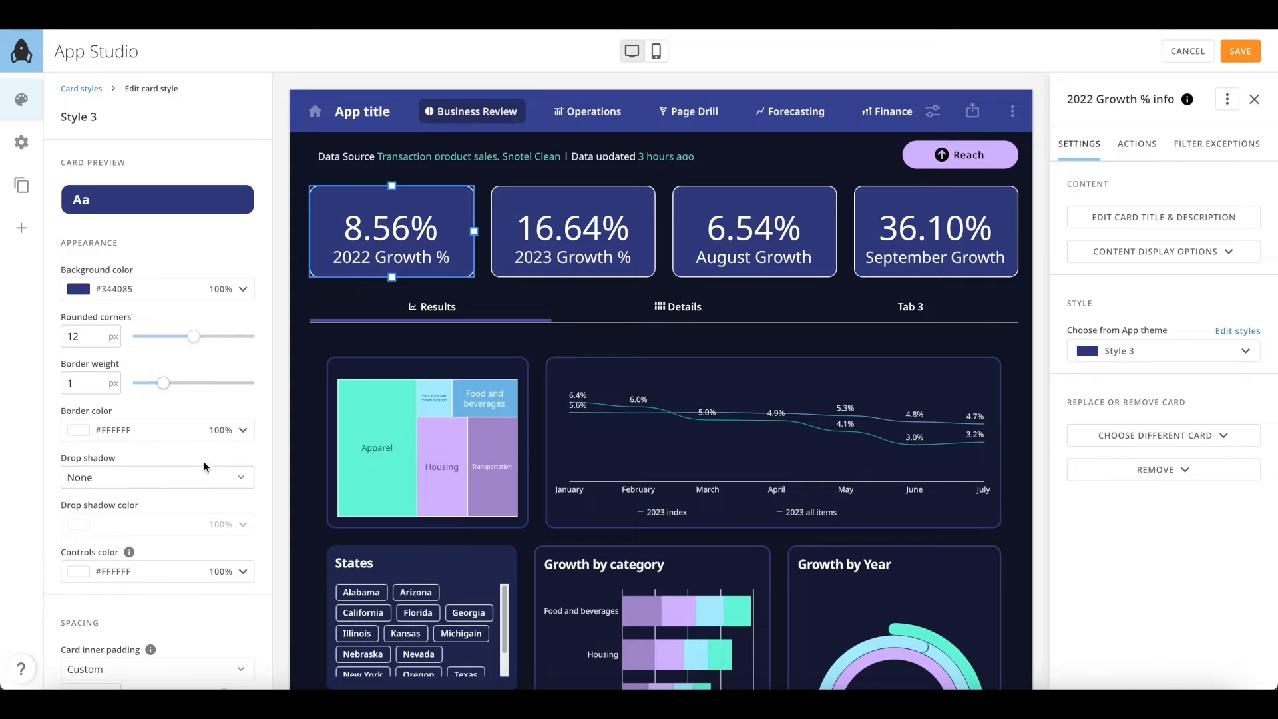
Add a Floating drop shadow coloured #C4C4C4 to the Style 3 cards
{"action": "scroll", "coordinate": [203, 461], "scroll_direction": "down", "scroll_amount": 1}
{"action": "left_click", "coordinate": [191, 410]}
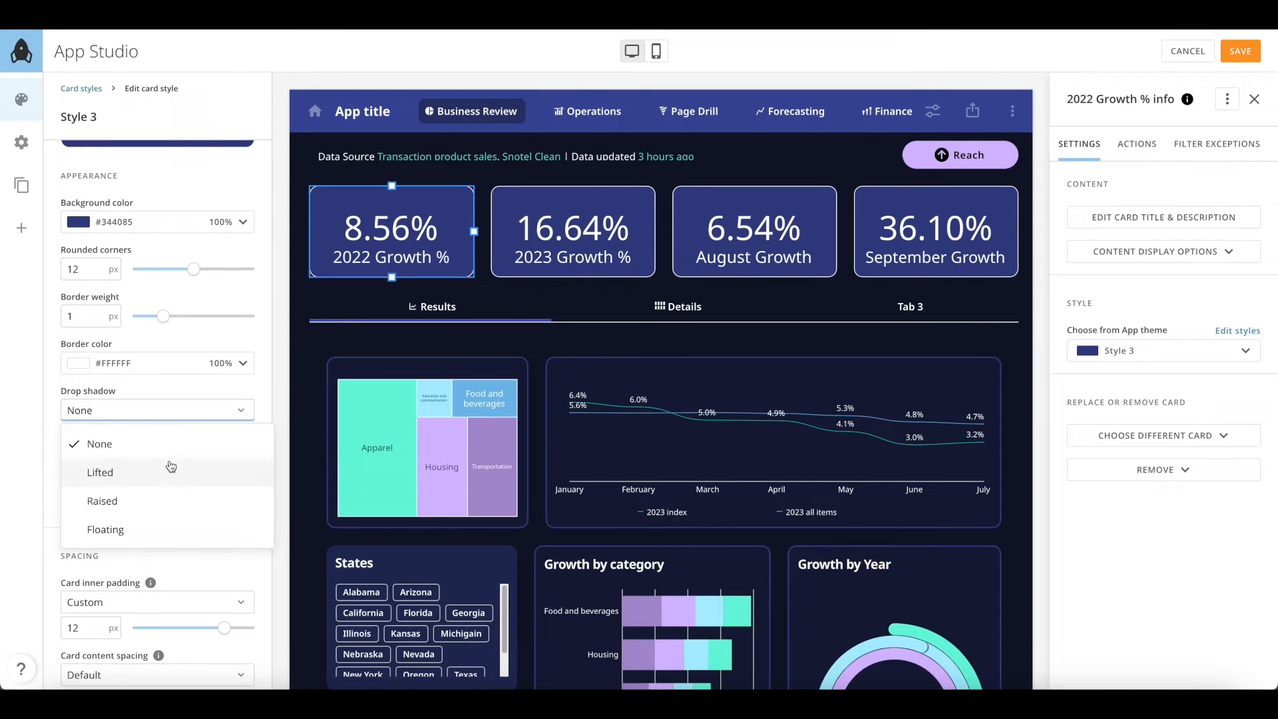
{"action": "left_click", "coordinate": [157, 529]}
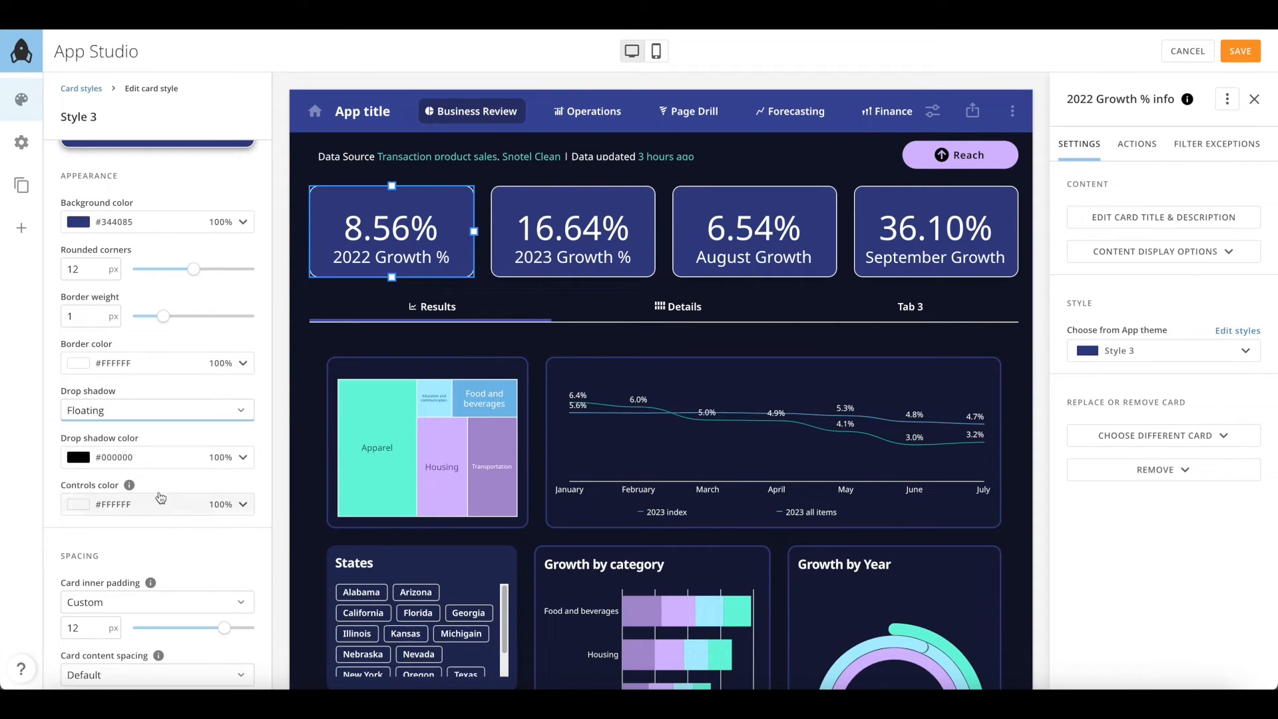
{"action": "left_click", "coordinate": [164, 460]}
{"action": "left_click", "coordinate": [167, 276]}
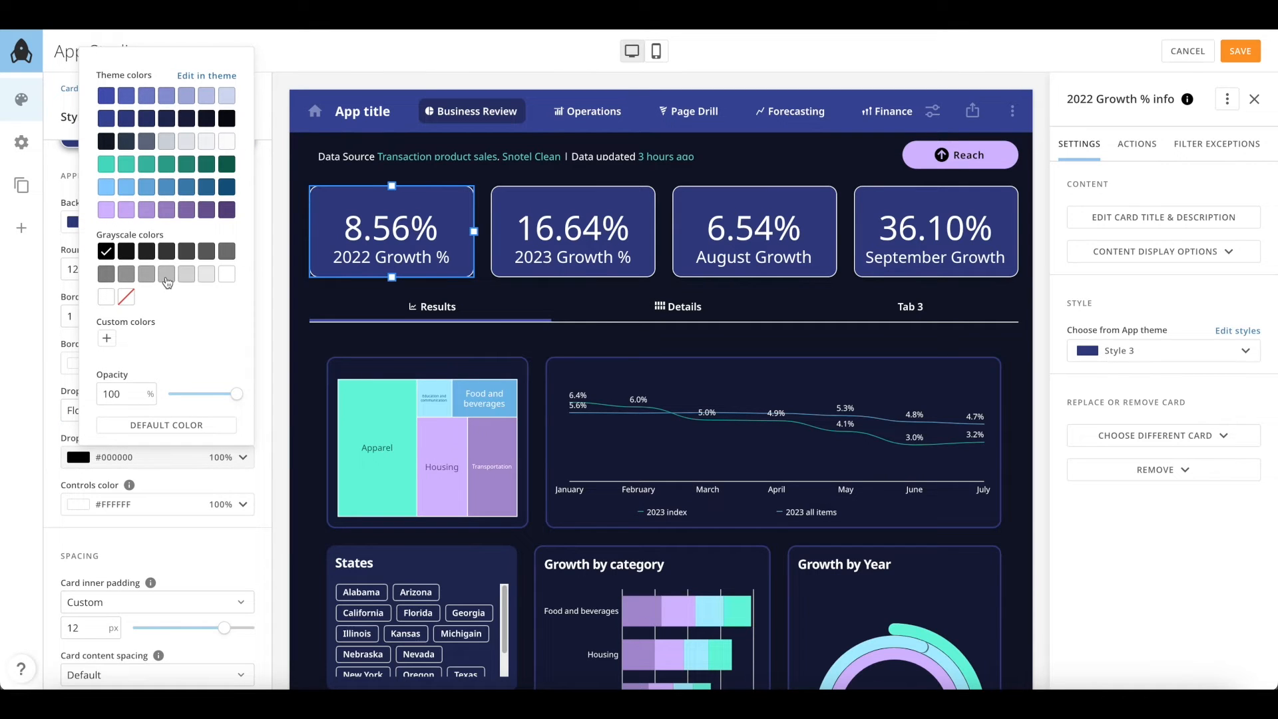
{"action": "left_click", "coordinate": [26, 475]}
{"action": "scroll", "coordinate": [166, 512], "scroll_direction": "down", "scroll_amount": 3}
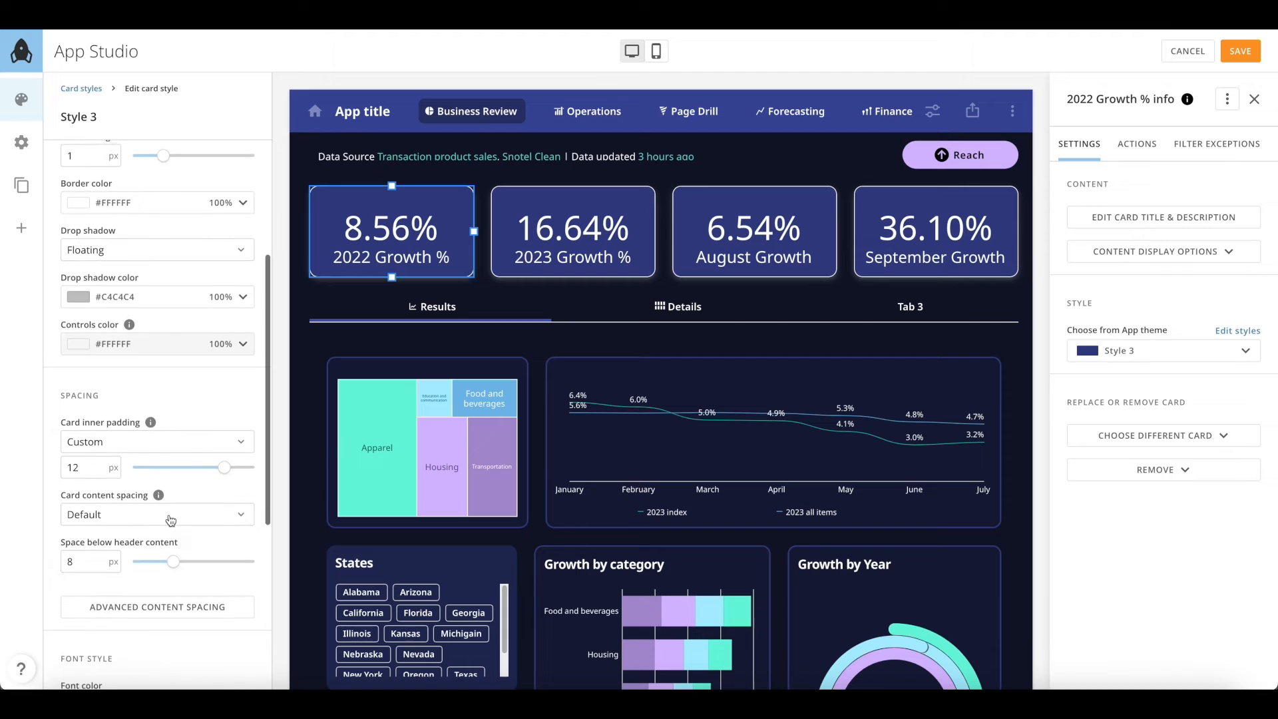
Set custom card inner padding to 7 px and space below header content to 3 px
{"action": "scroll", "coordinate": [171, 520], "scroll_direction": "down", "scroll_amount": 2}
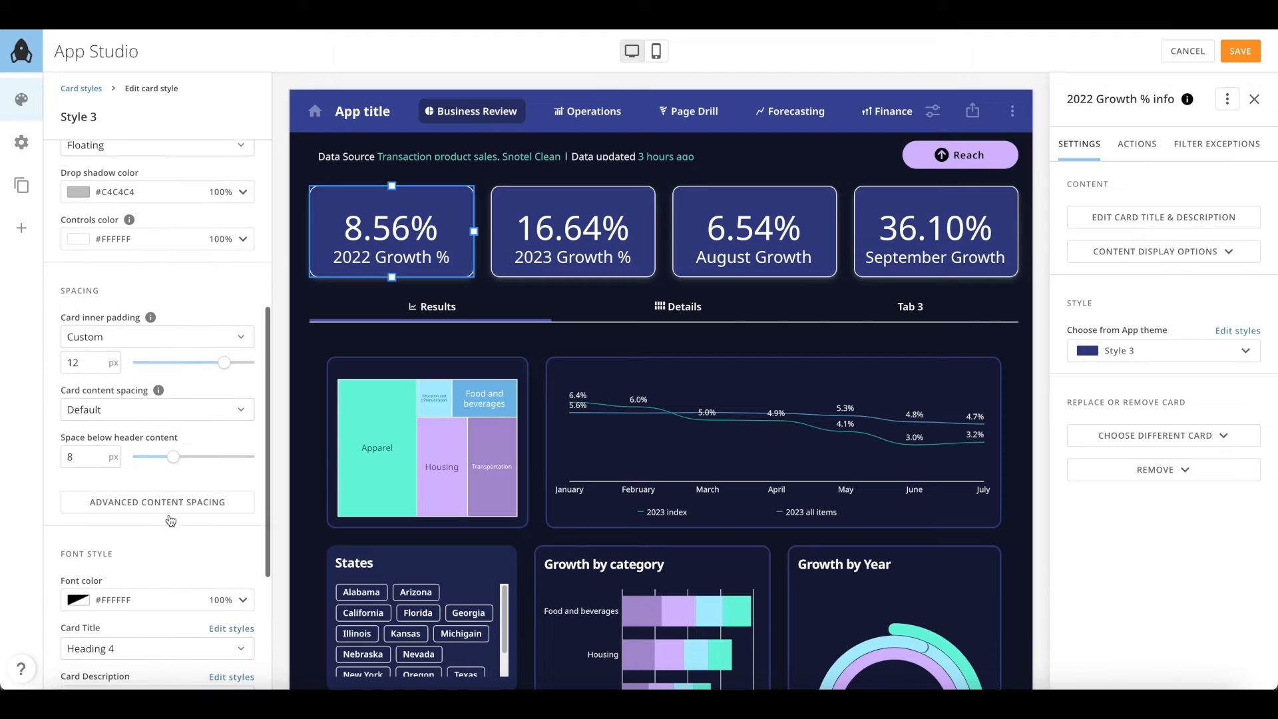
{"action": "left_click", "coordinate": [186, 340]}
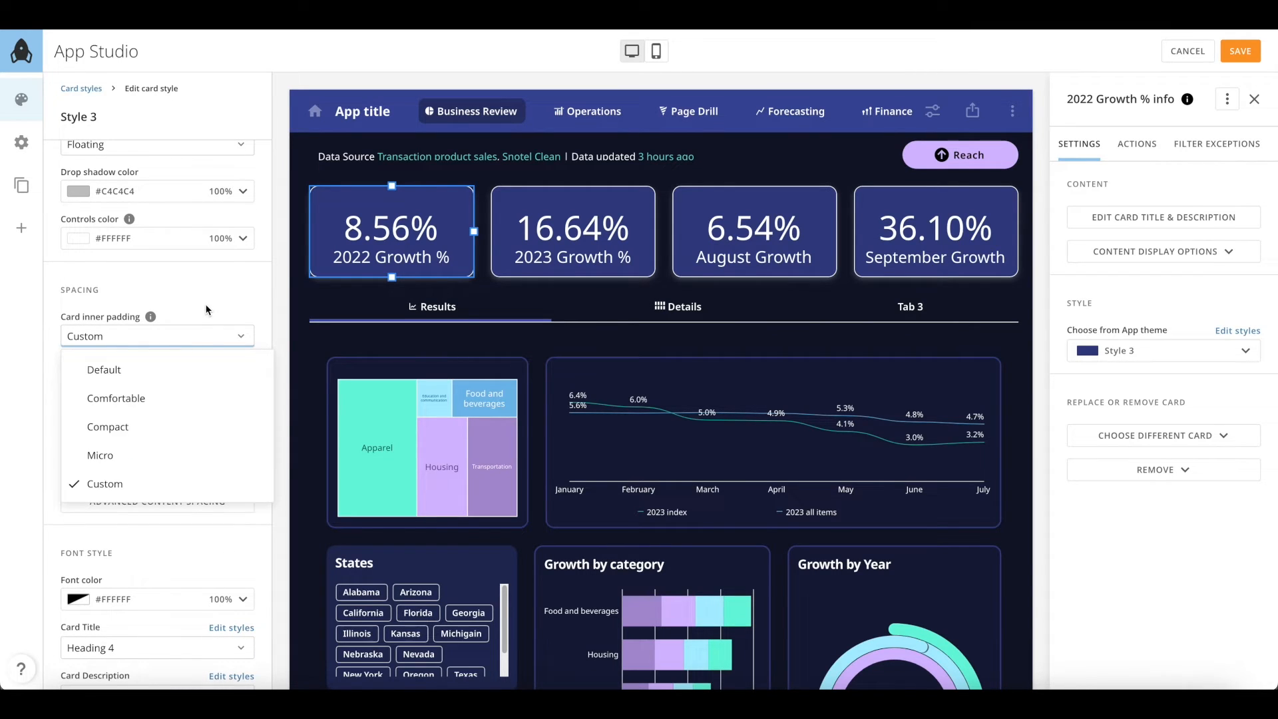
{"action": "left_click", "coordinate": [205, 309]}
{"action": "left_click_drag", "start_coordinate": [224, 363], "coordinate": [186, 363]}
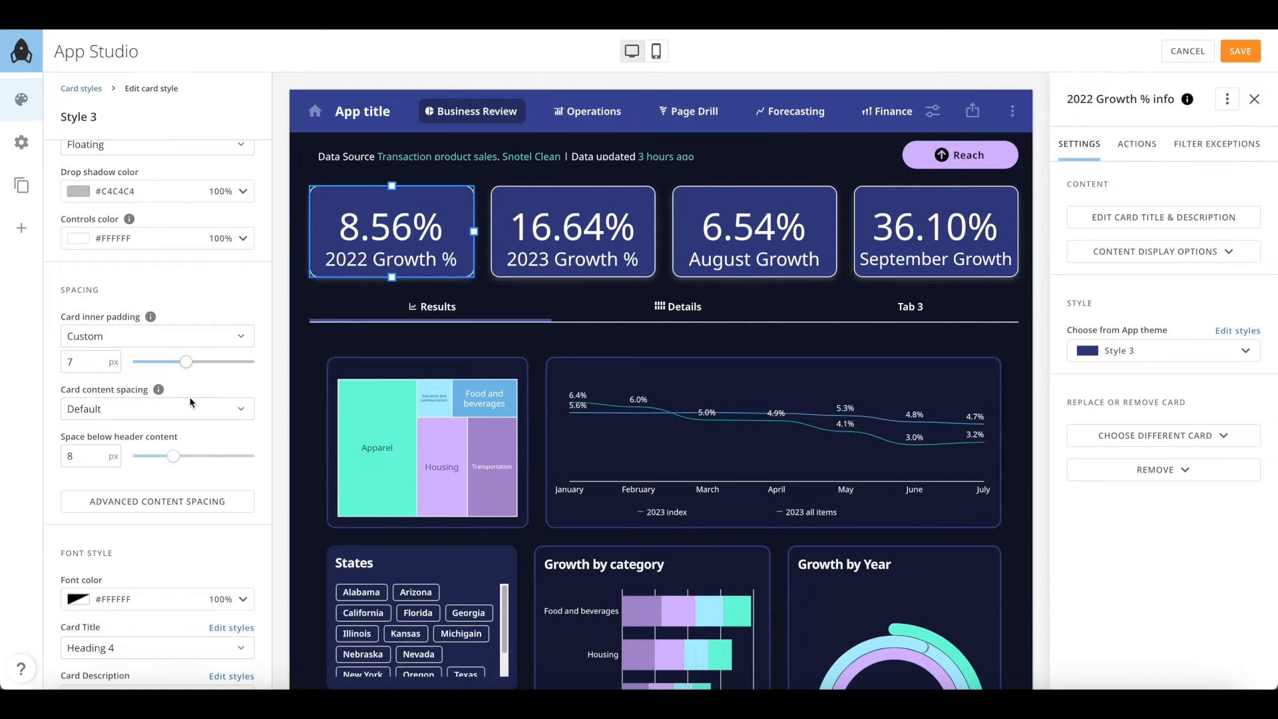
{"action": "left_click_drag", "start_coordinate": [173, 456], "coordinate": [150, 456]}
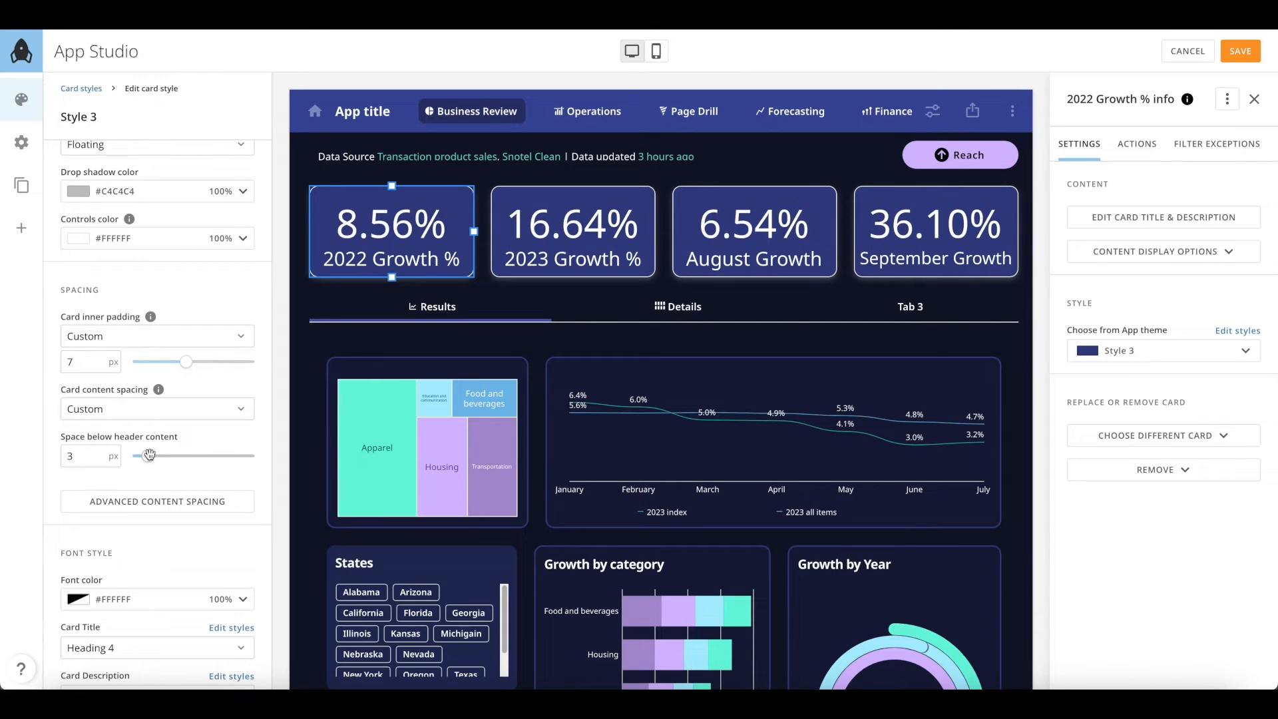
Review the advanced content spacing and the white font colour, leaving both unchanged
{"action": "left_click", "coordinate": [172, 508]}
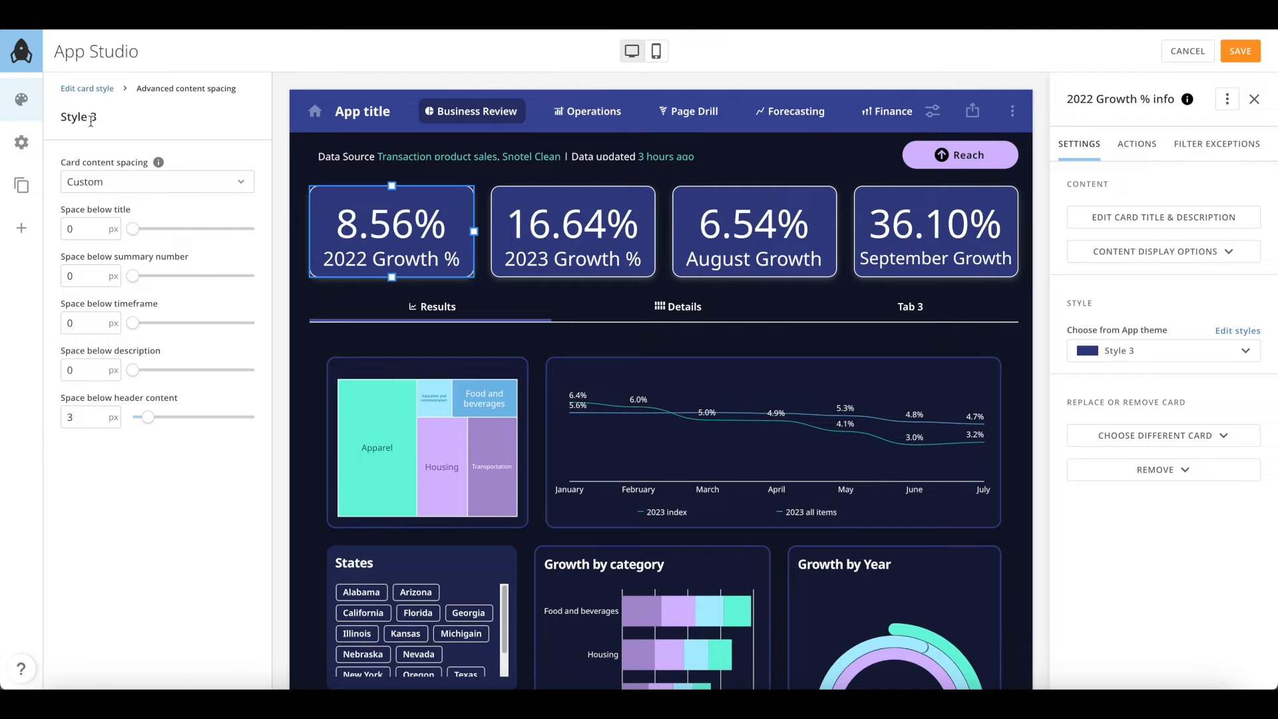
{"action": "left_click", "coordinate": [89, 94]}
{"action": "scroll", "coordinate": [154, 519], "scroll_direction": "down", "scroll_amount": 3}
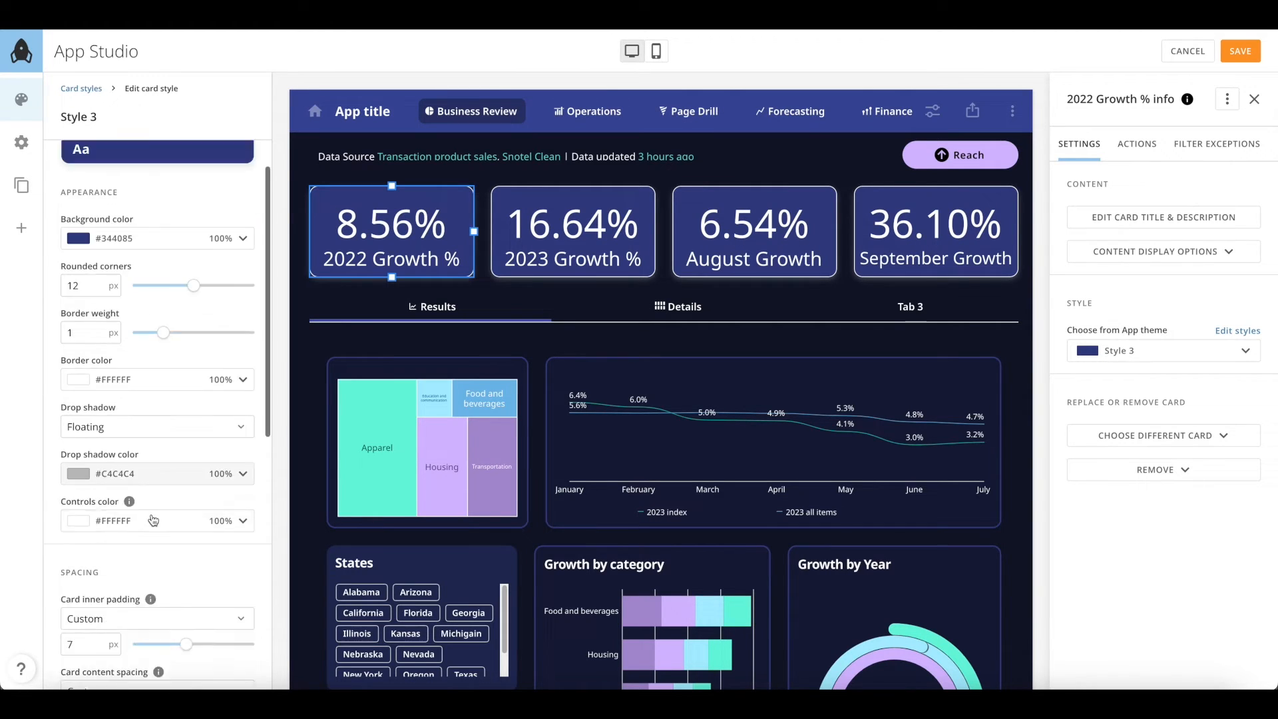
{"action": "scroll", "coordinate": [153, 519], "scroll_direction": "down", "scroll_amount": 5}
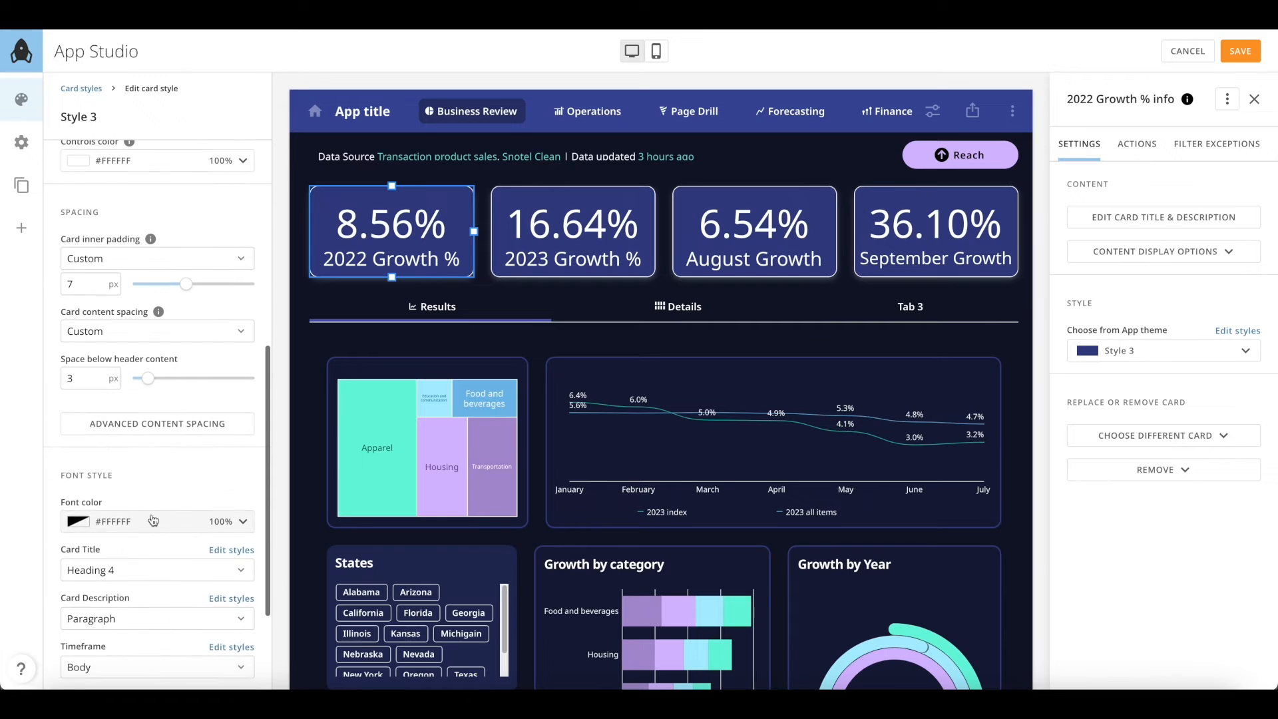
{"action": "scroll", "coordinate": [153, 520], "scroll_direction": "down", "scroll_amount": 1}
{"action": "left_click", "coordinate": [174, 373]}
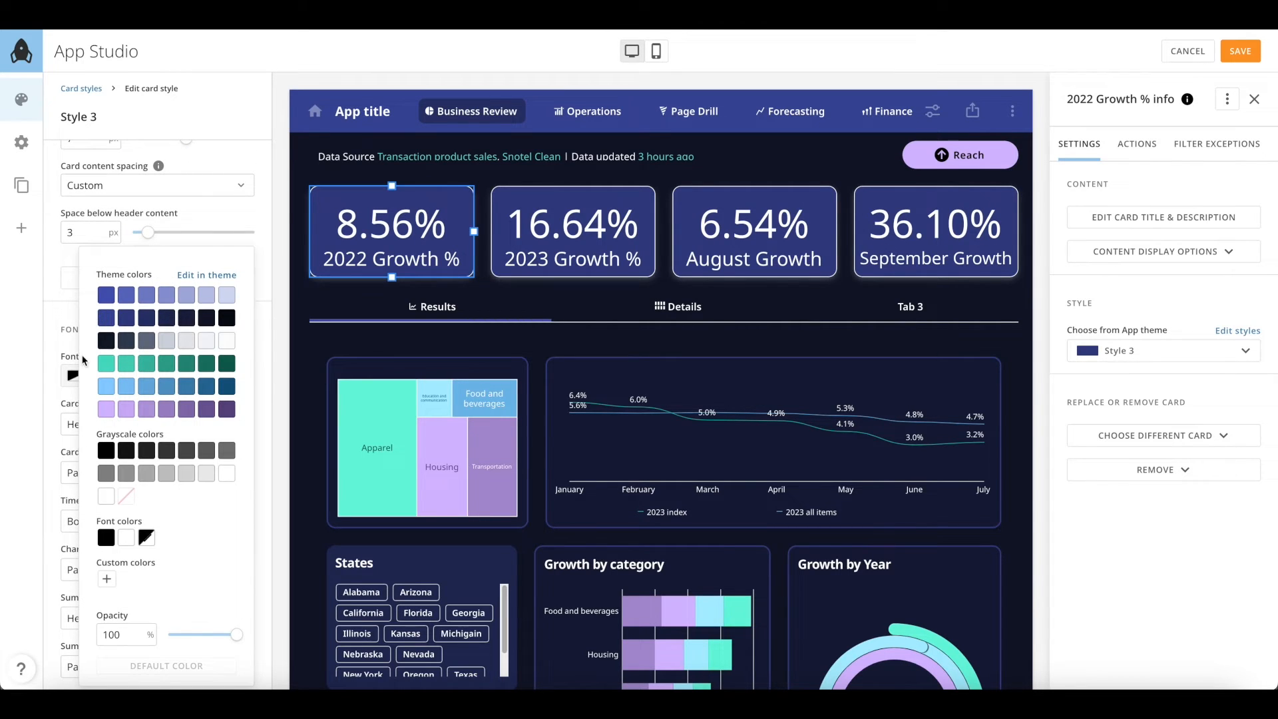
{"action": "left_click", "coordinate": [34, 347]}
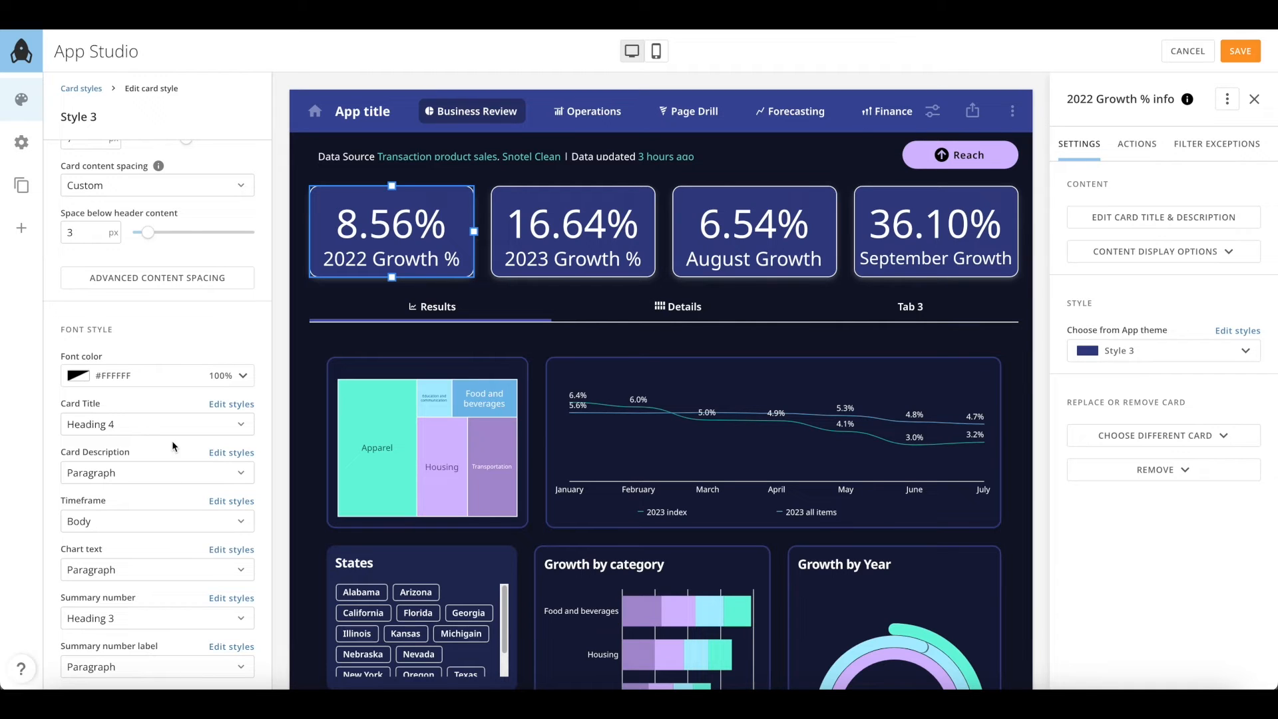
{"action": "scroll", "coordinate": [173, 446], "scroll_direction": "up", "scroll_amount": 6}
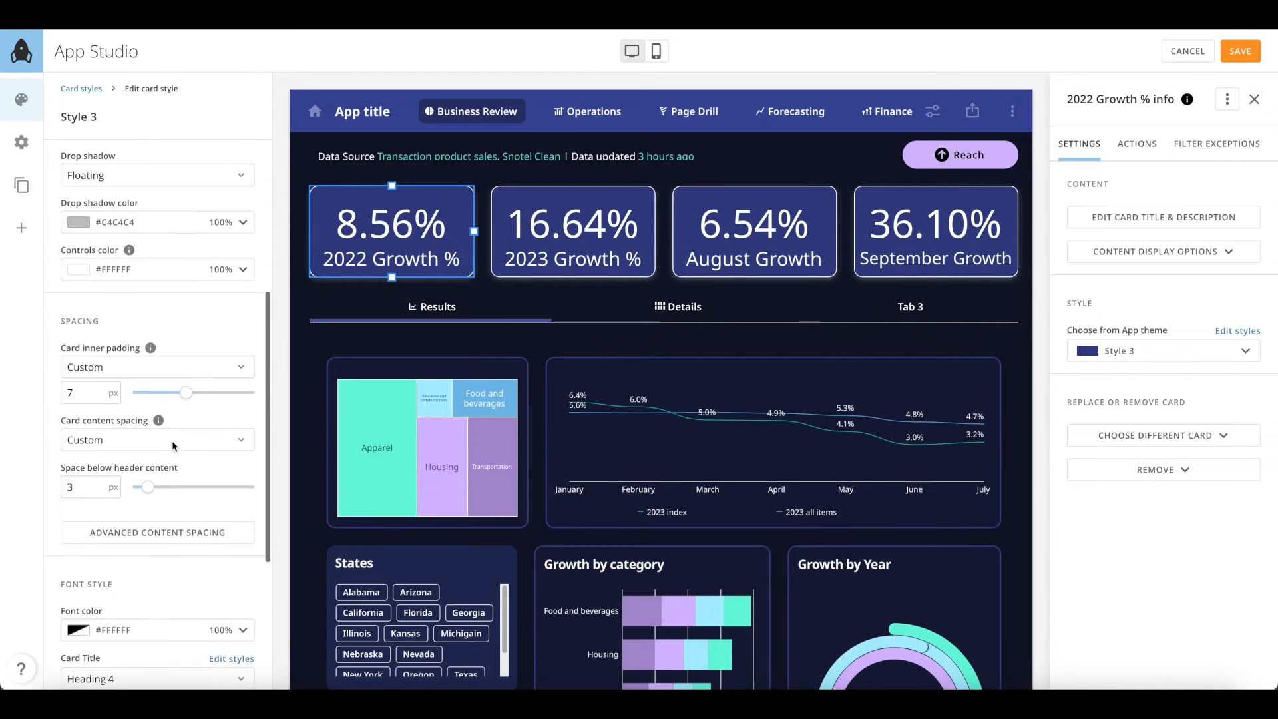
{"action": "scroll", "coordinate": [171, 442], "scroll_direction": "up", "scroll_amount": 3}
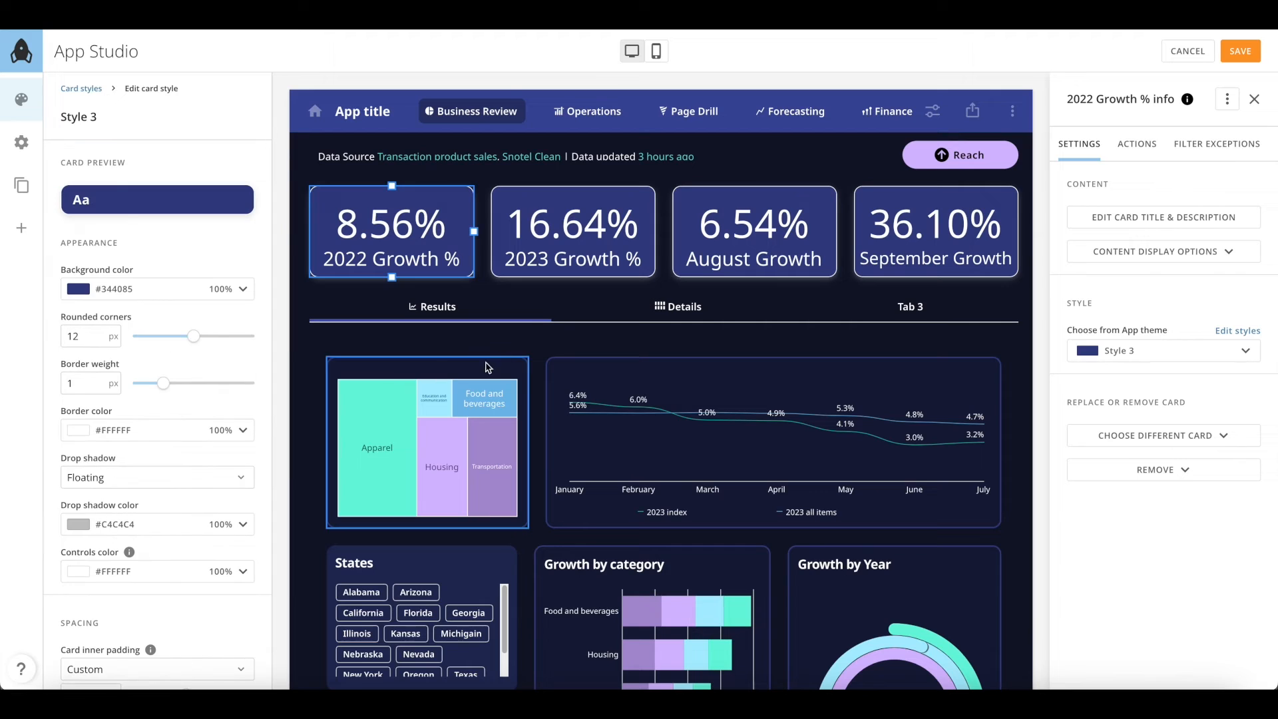
Select the tabs bar and give tab Style 1 the Folder tab button style
{"action": "left_click", "coordinate": [534, 312]}
{"action": "scroll", "coordinate": [534, 309], "scroll_direction": "down", "scroll_amount": 2}
{"action": "scroll", "coordinate": [535, 309], "scroll_direction": "down", "scroll_amount": 1}
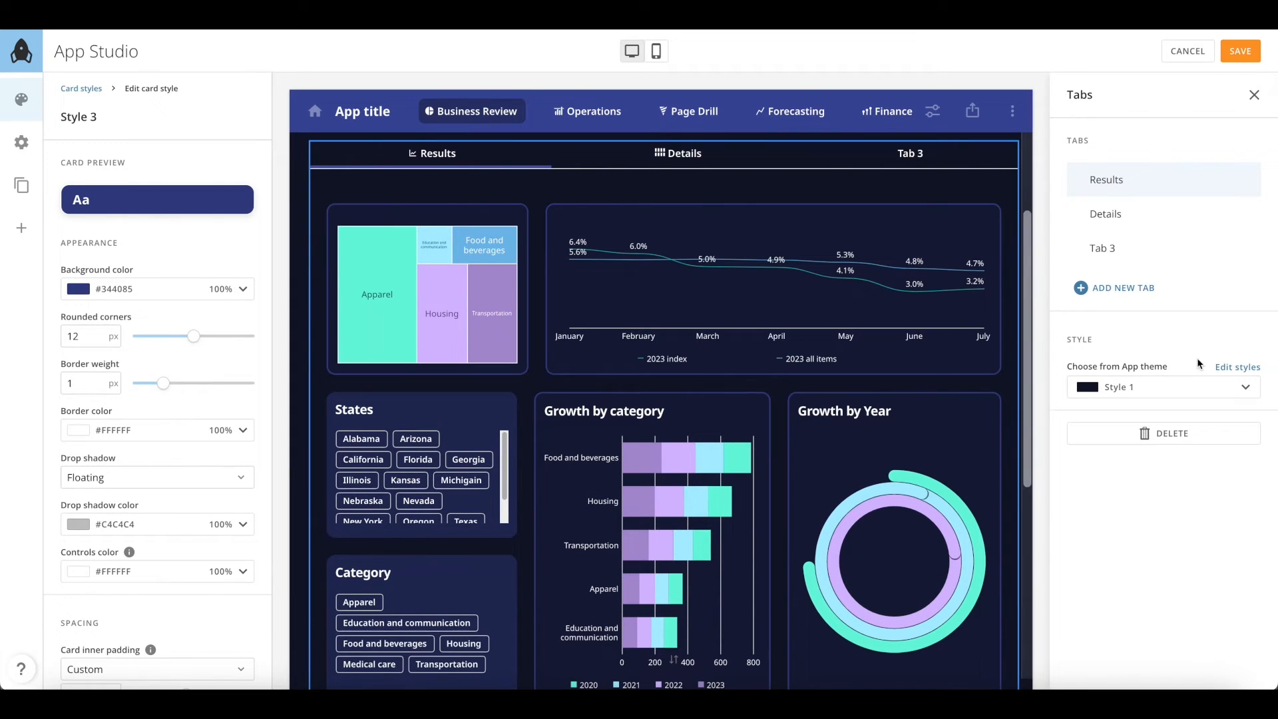
{"action": "left_click", "coordinate": [1236, 368]}
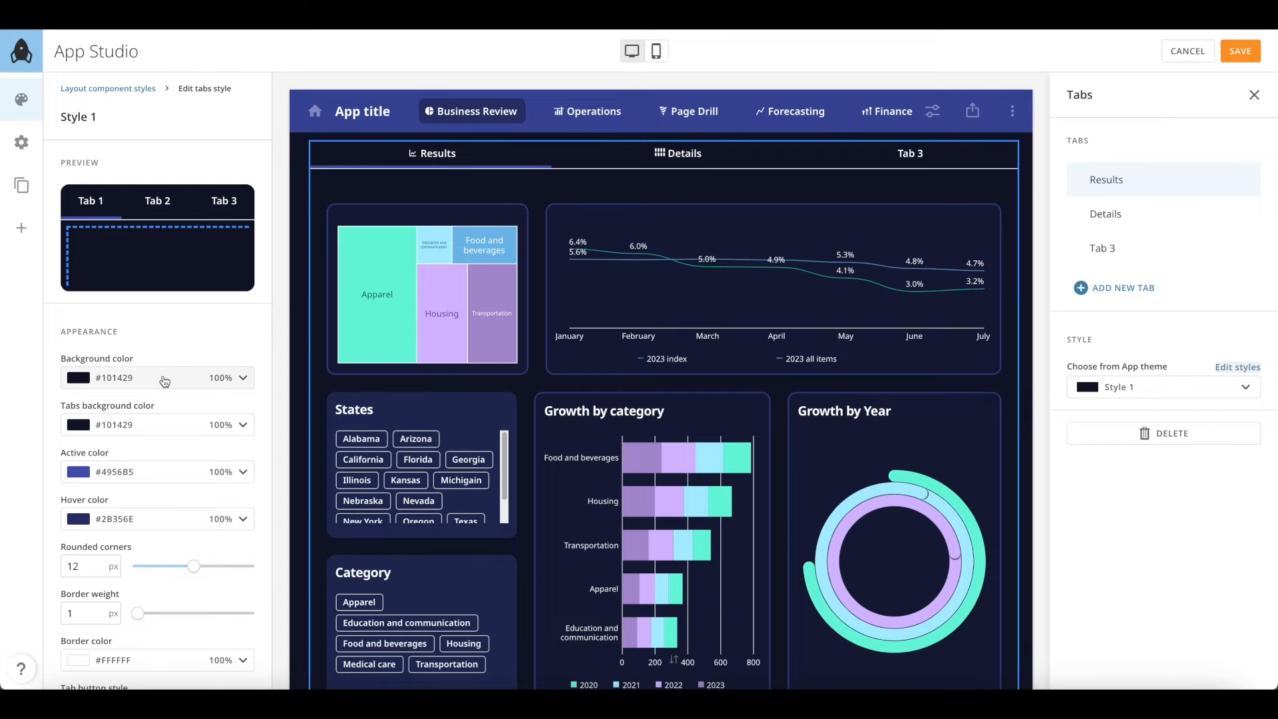
{"action": "scroll", "coordinate": [163, 426], "scroll_direction": "down", "scroll_amount": 3}
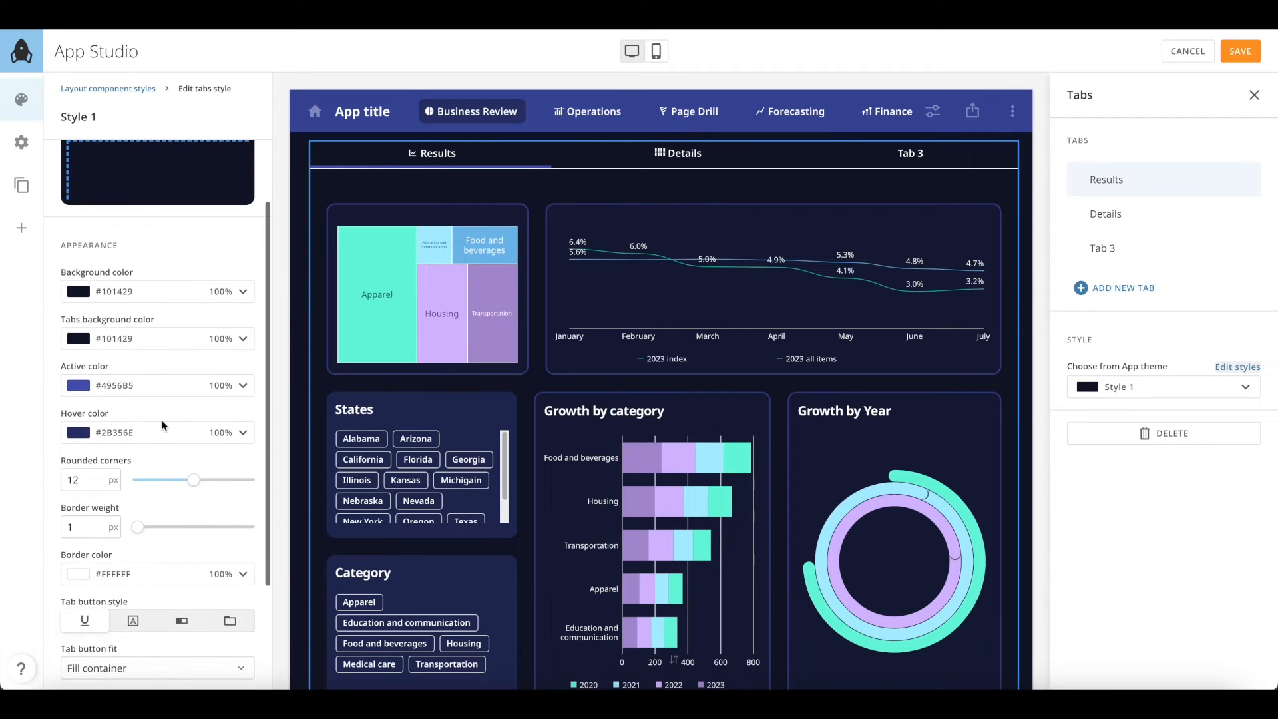
{"action": "scroll", "coordinate": [163, 424], "scroll_direction": "down", "scroll_amount": 1}
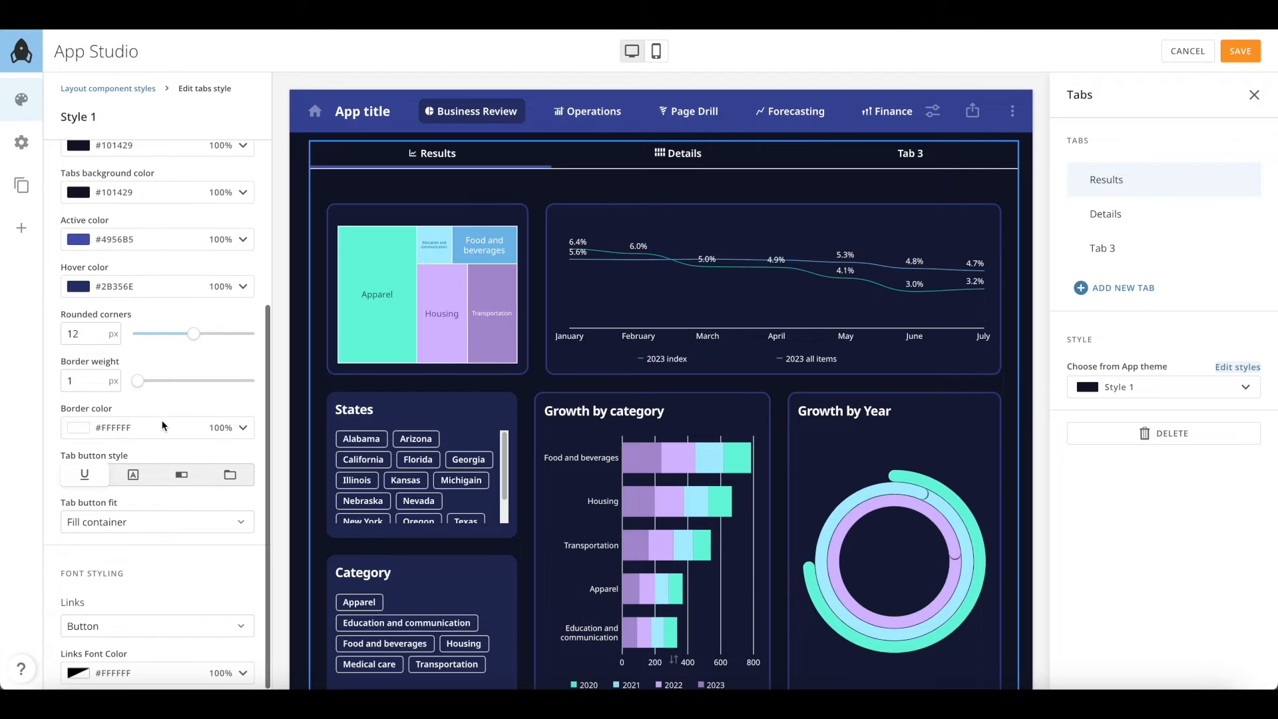
{"action": "left_click", "coordinate": [135, 474]}
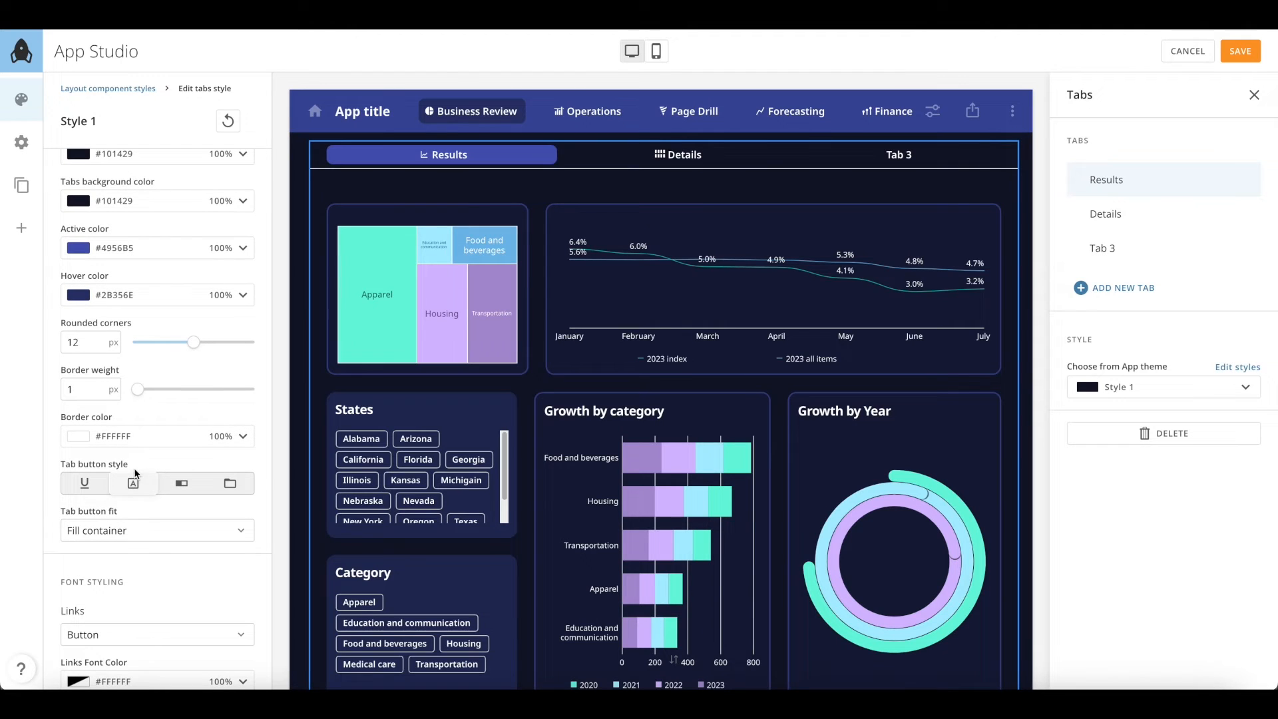
{"action": "left_click", "coordinate": [181, 484]}
{"action": "left_click", "coordinate": [226, 488]}
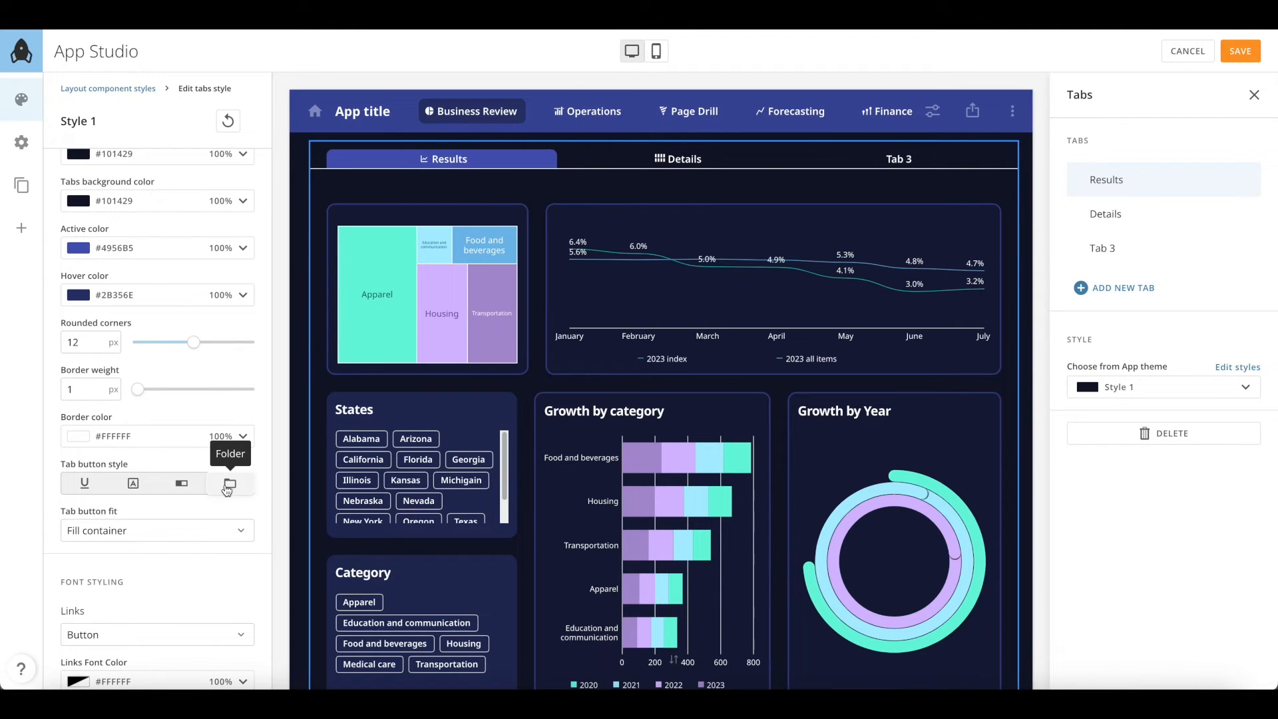
Set tab button fit to Fill container, keeping the labels centre-aligned
{"action": "scroll", "coordinate": [203, 532], "scroll_direction": "down", "scroll_amount": 1}
{"action": "left_click", "coordinate": [199, 523]}
{"action": "left_click", "coordinate": [166, 584]}
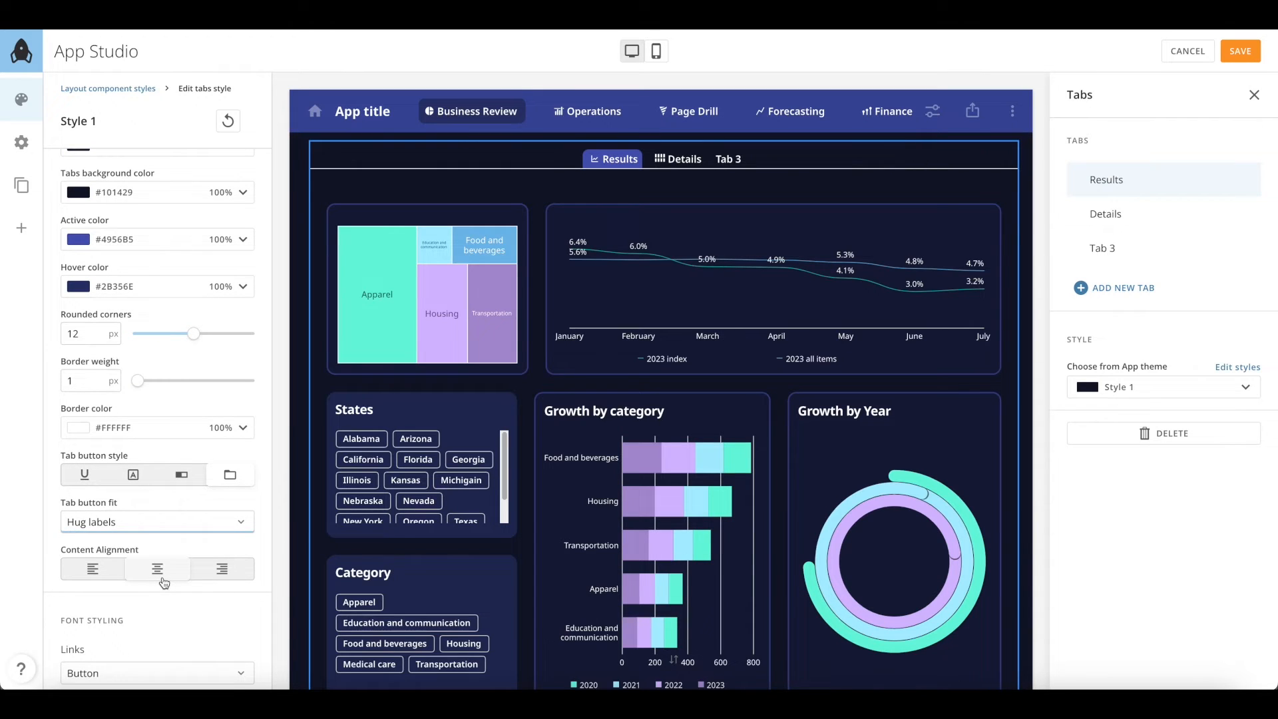
{"action": "left_click", "coordinate": [91, 569]}
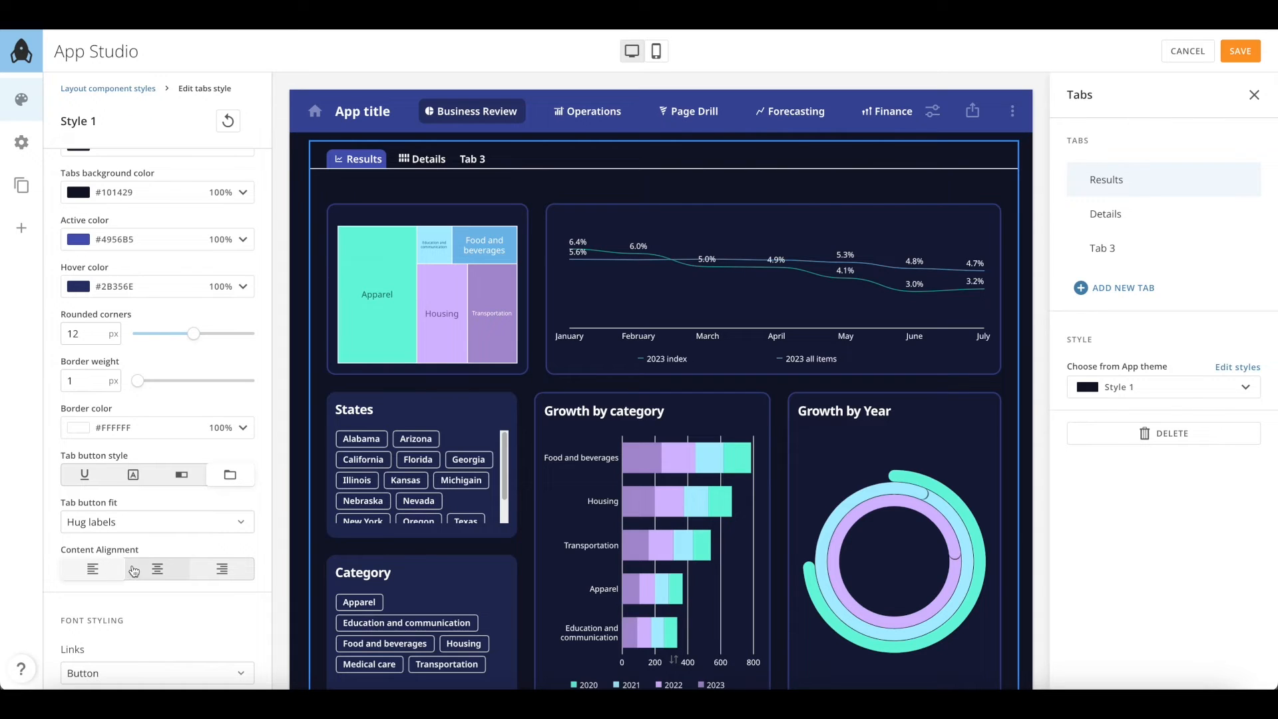
{"action": "left_click", "coordinate": [158, 569]}
{"action": "left_click", "coordinate": [149, 523]}
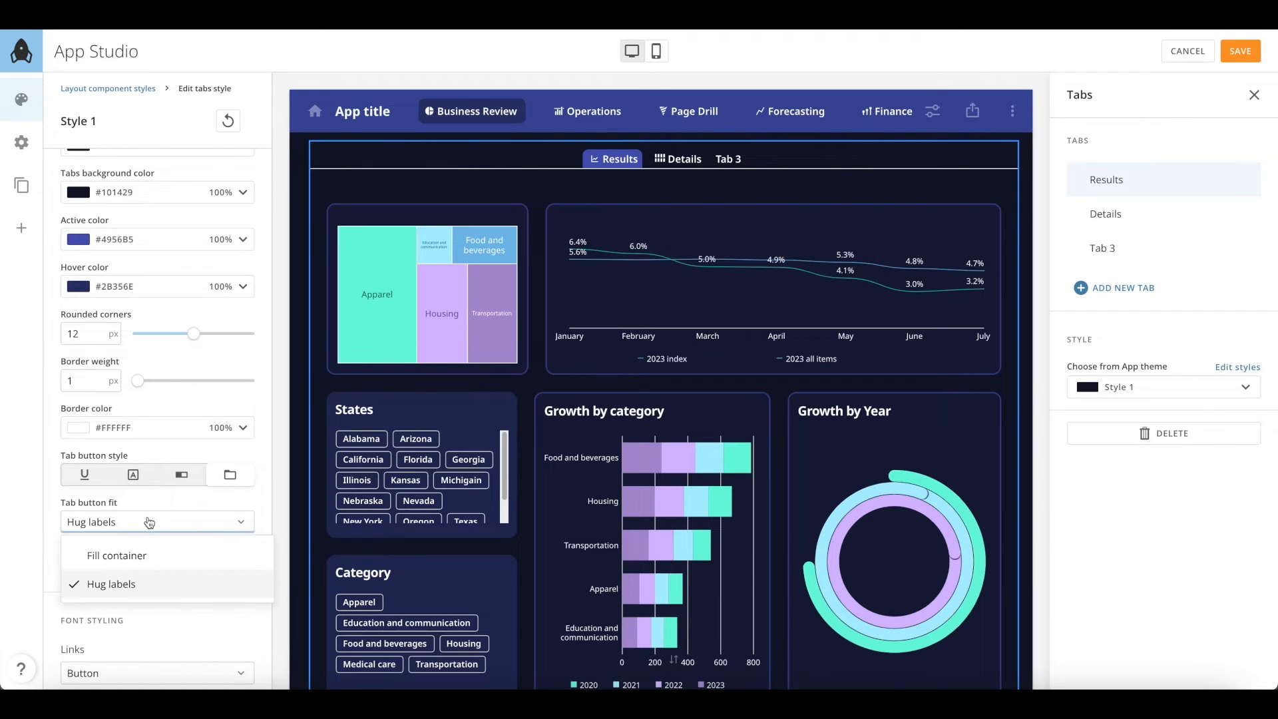
{"action": "left_click", "coordinate": [147, 557]}
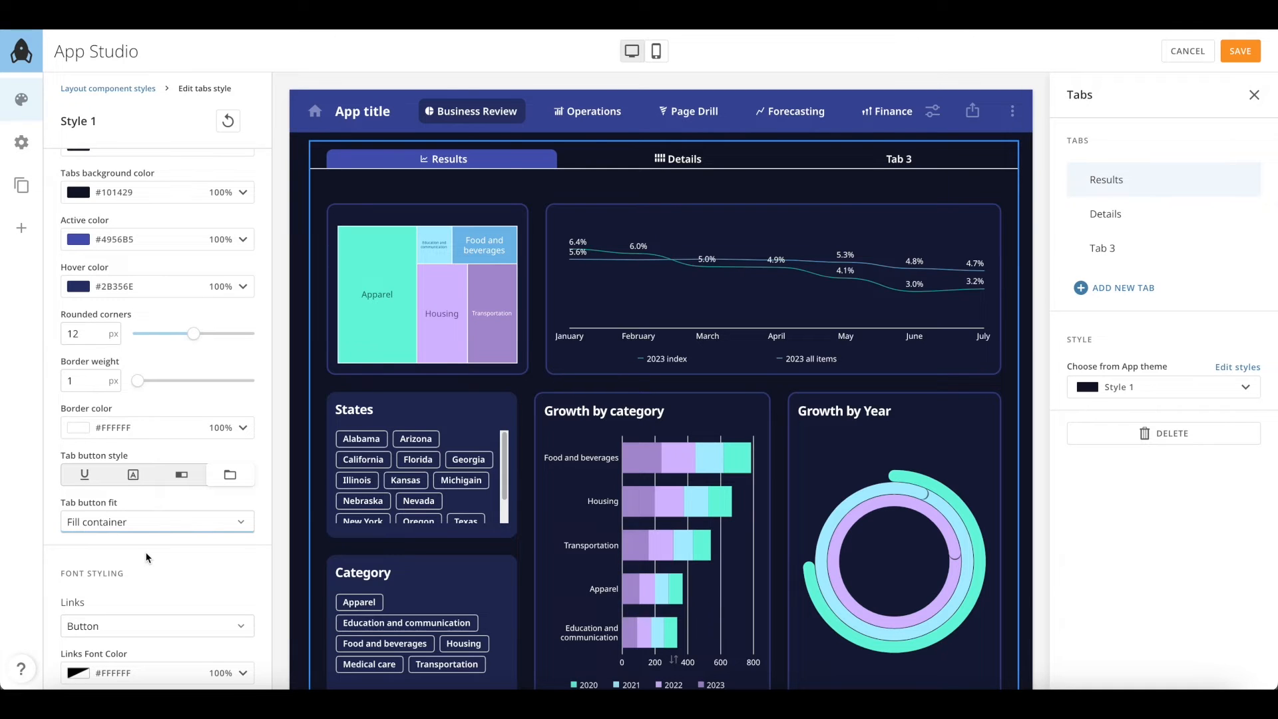
{"action": "scroll", "coordinate": [147, 557], "scroll_direction": "up", "scroll_amount": 4}
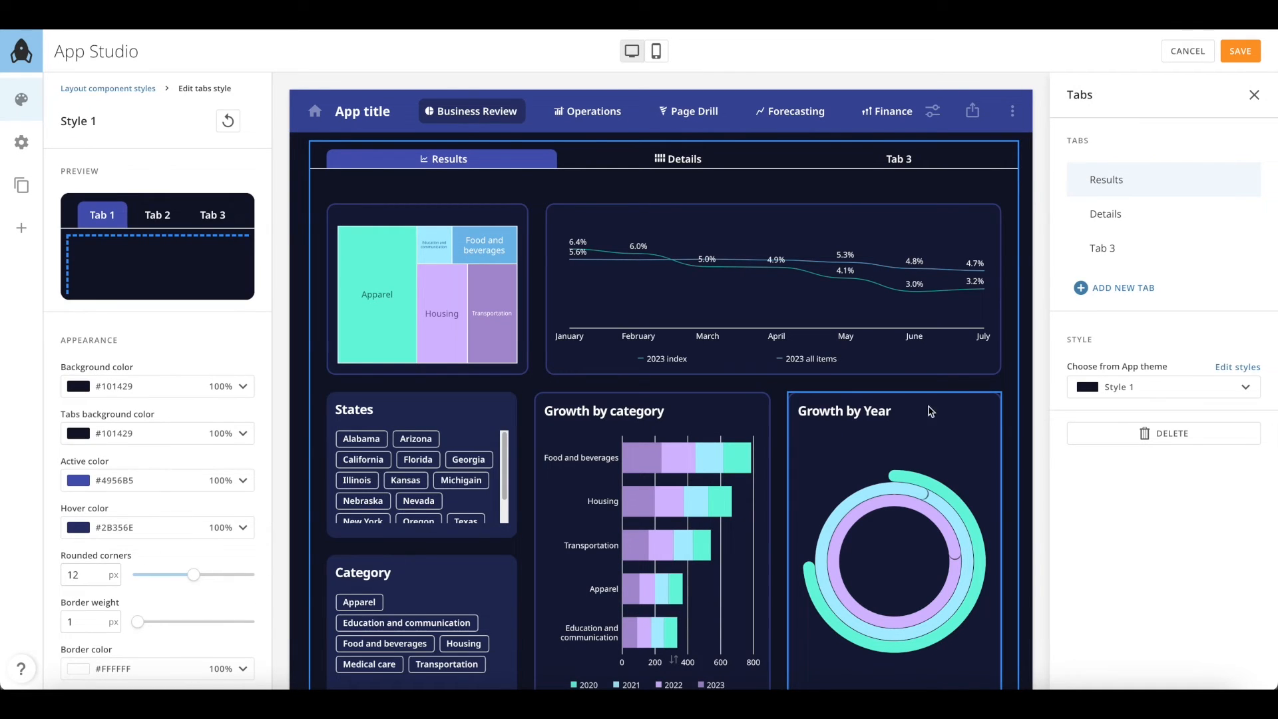
Relabel Tab 3 'Notes' with the approval-center-alt checklist icon, then return to Layout component styles
{"action": "left_click", "coordinate": [1248, 248]}
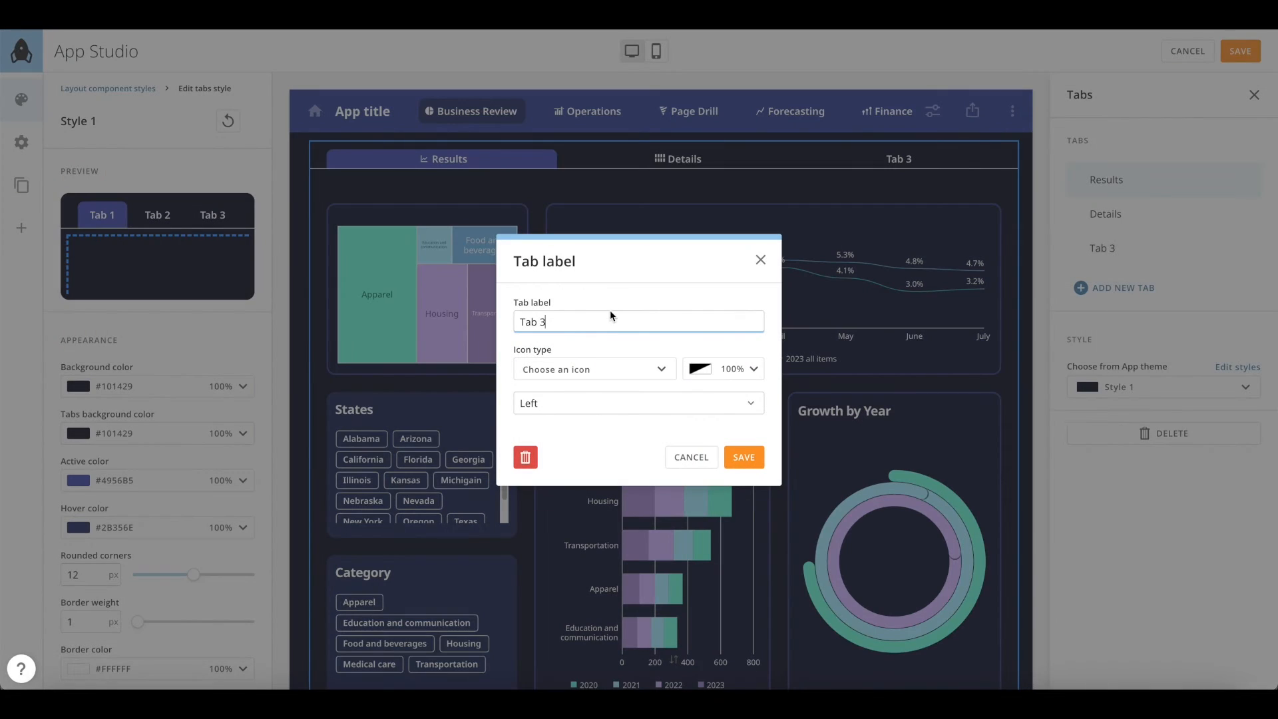
{"action": "key", "text": "ctrl+a"}
{"action": "type", "text": "No"}
{"action": "left_click", "coordinate": [611, 370]}
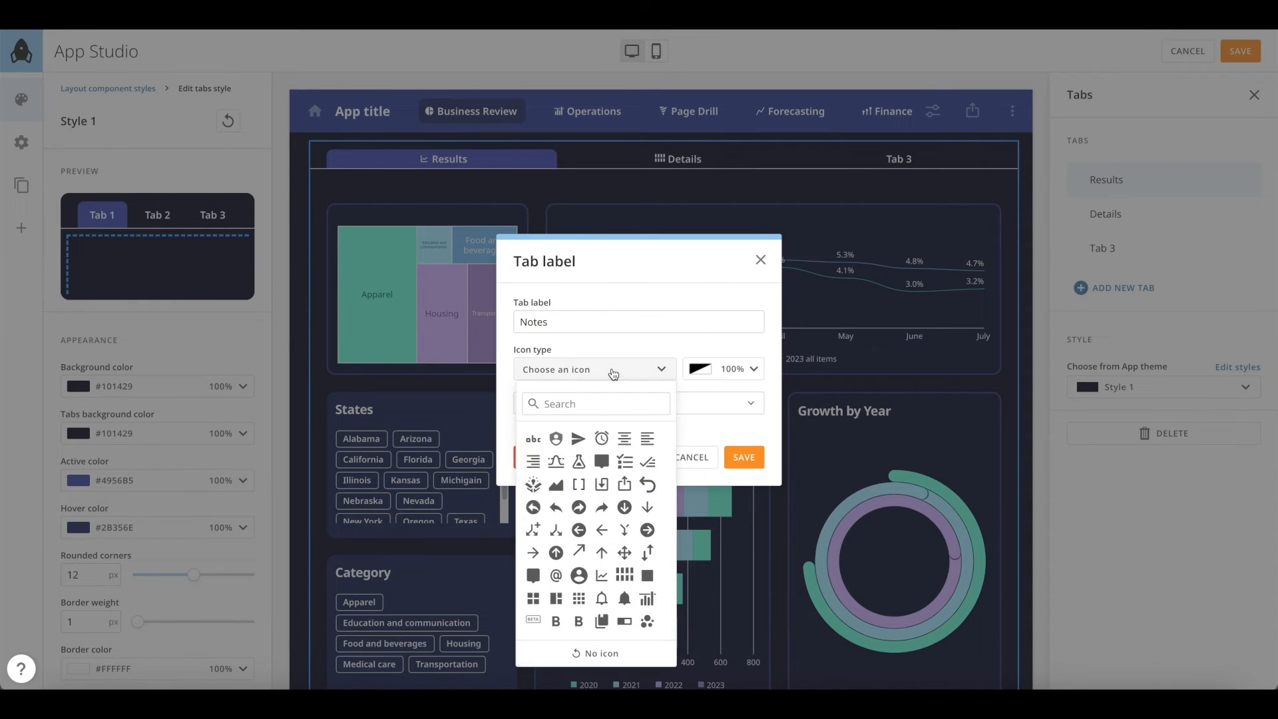
{"action": "left_click", "coordinate": [623, 461]}
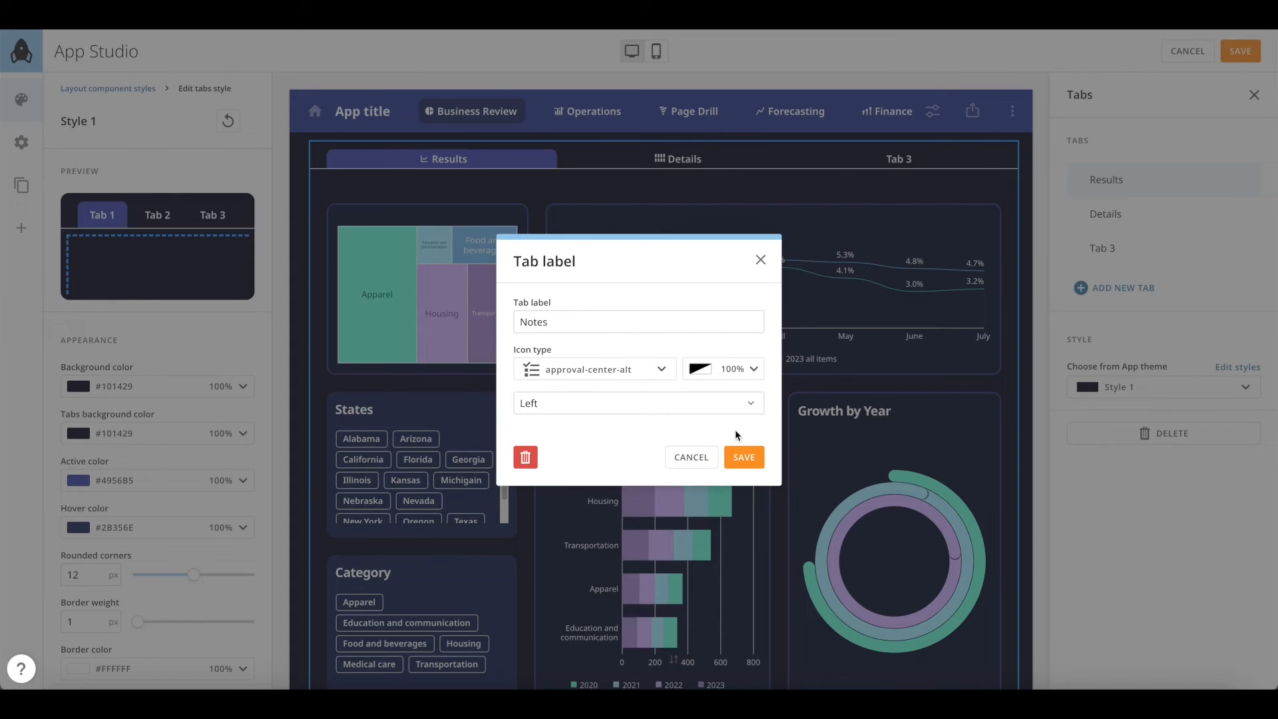
{"action": "left_click", "coordinate": [744, 456]}
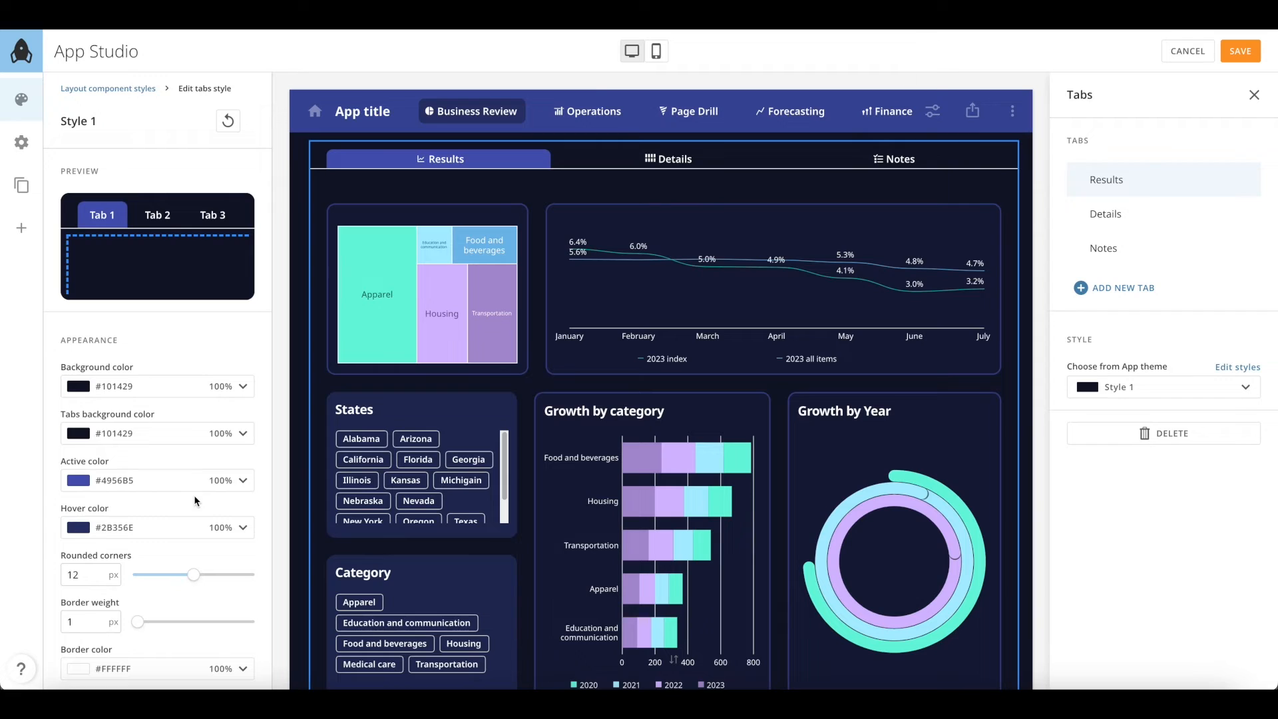
{"action": "left_click", "coordinate": [133, 90]}
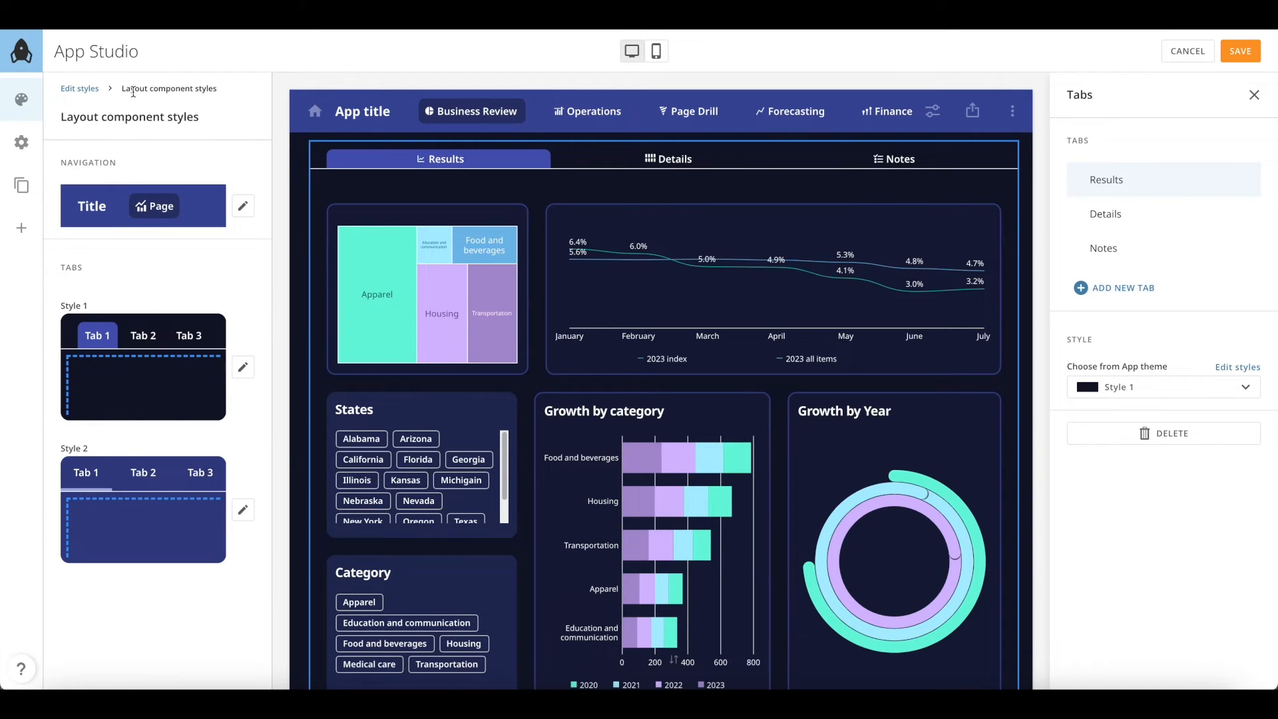
Switch the app navigation to the vertical Left sidebar style
{"action": "left_click", "coordinate": [397, 117]}
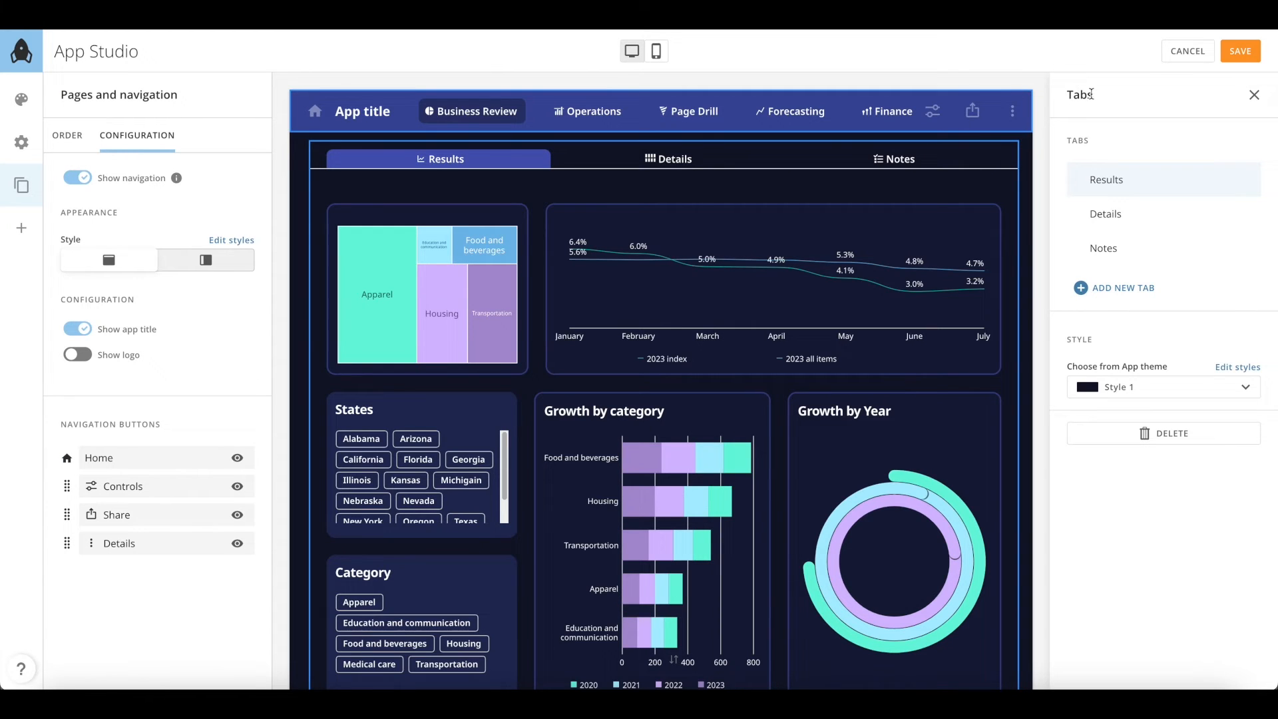
{"action": "left_click", "coordinate": [1255, 96]}
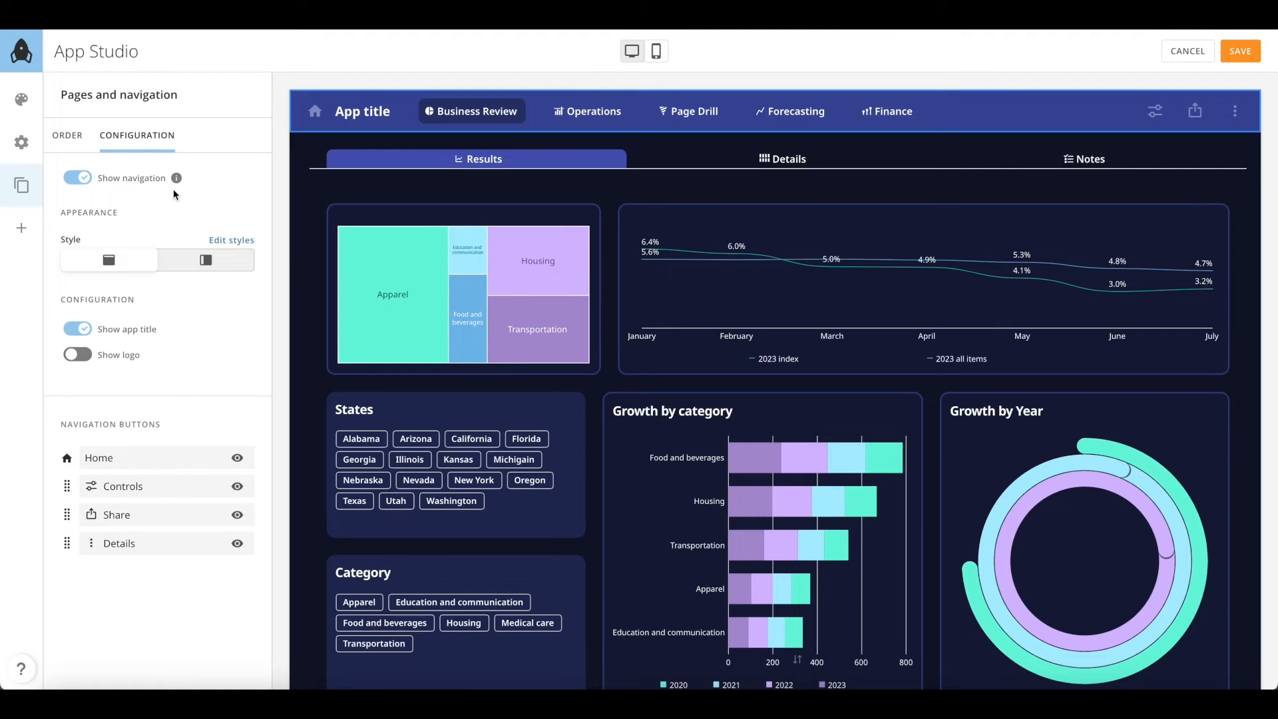
{"action": "left_click", "coordinate": [191, 264]}
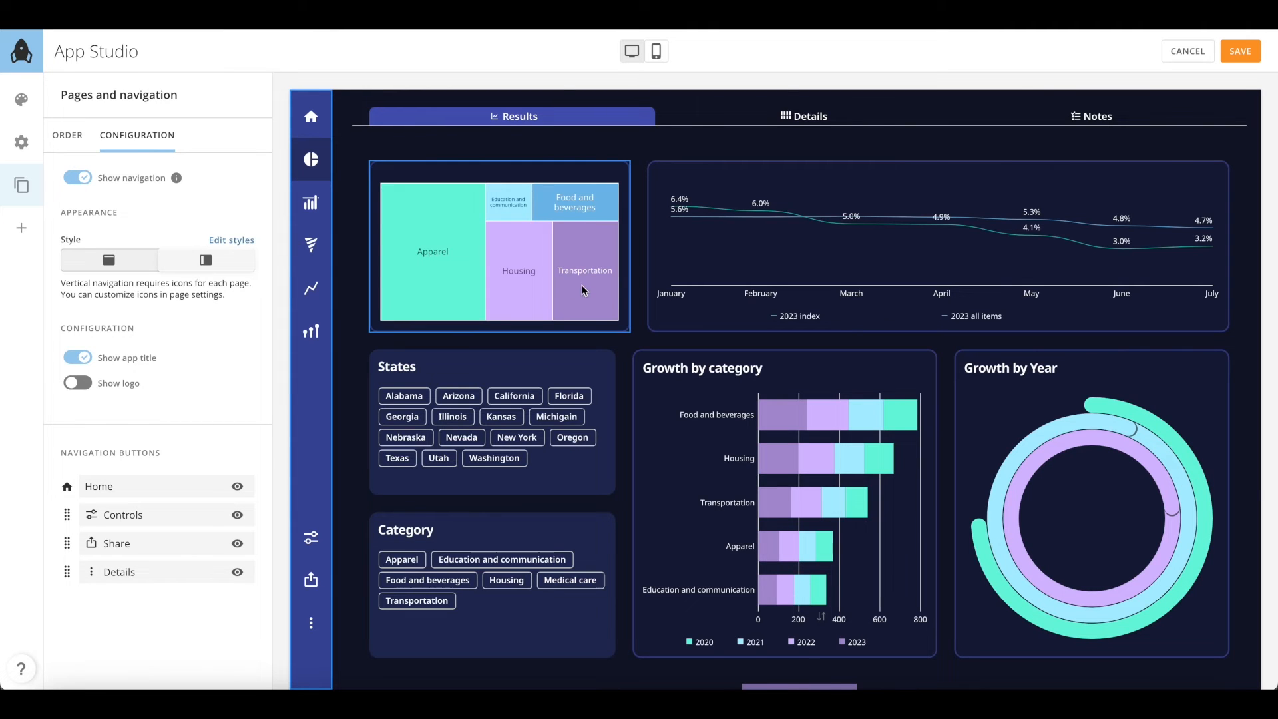
Keep Home and Controls visible and move Controls below Share in the navigation order
{"action": "scroll", "coordinate": [584, 287], "scroll_direction": "up", "scroll_amount": 3}
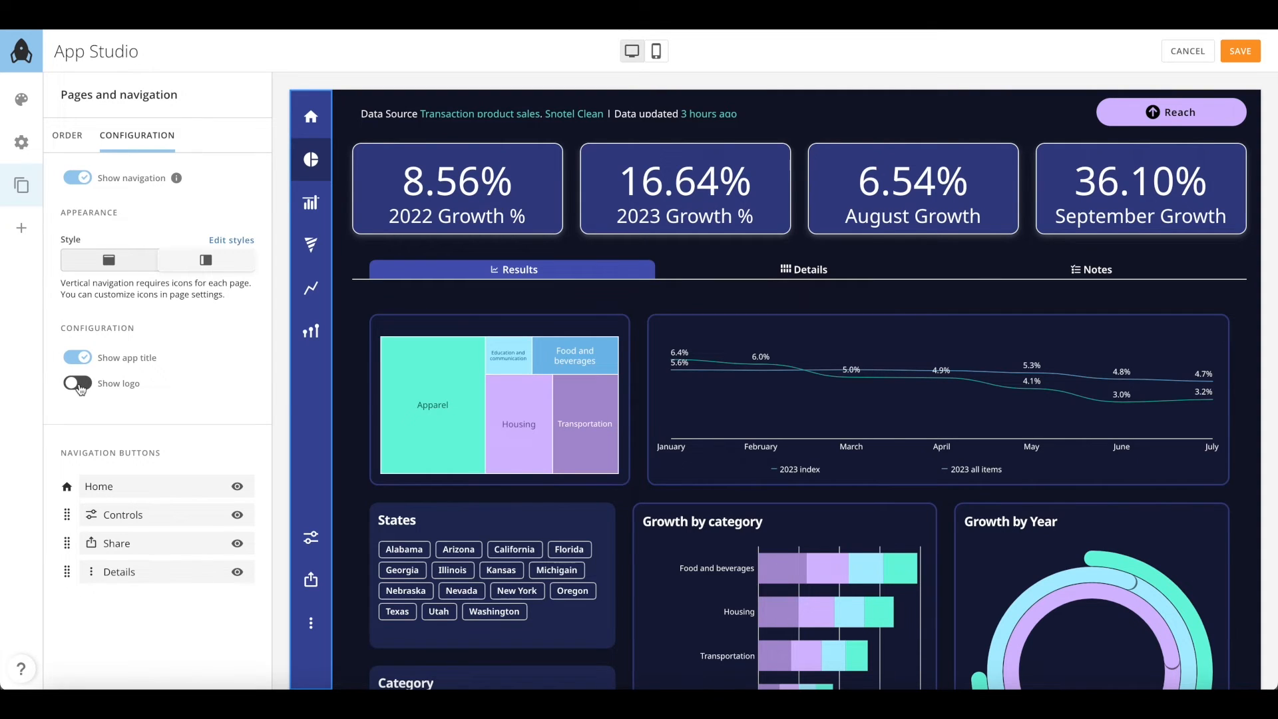
{"action": "left_click", "coordinate": [242, 494]}
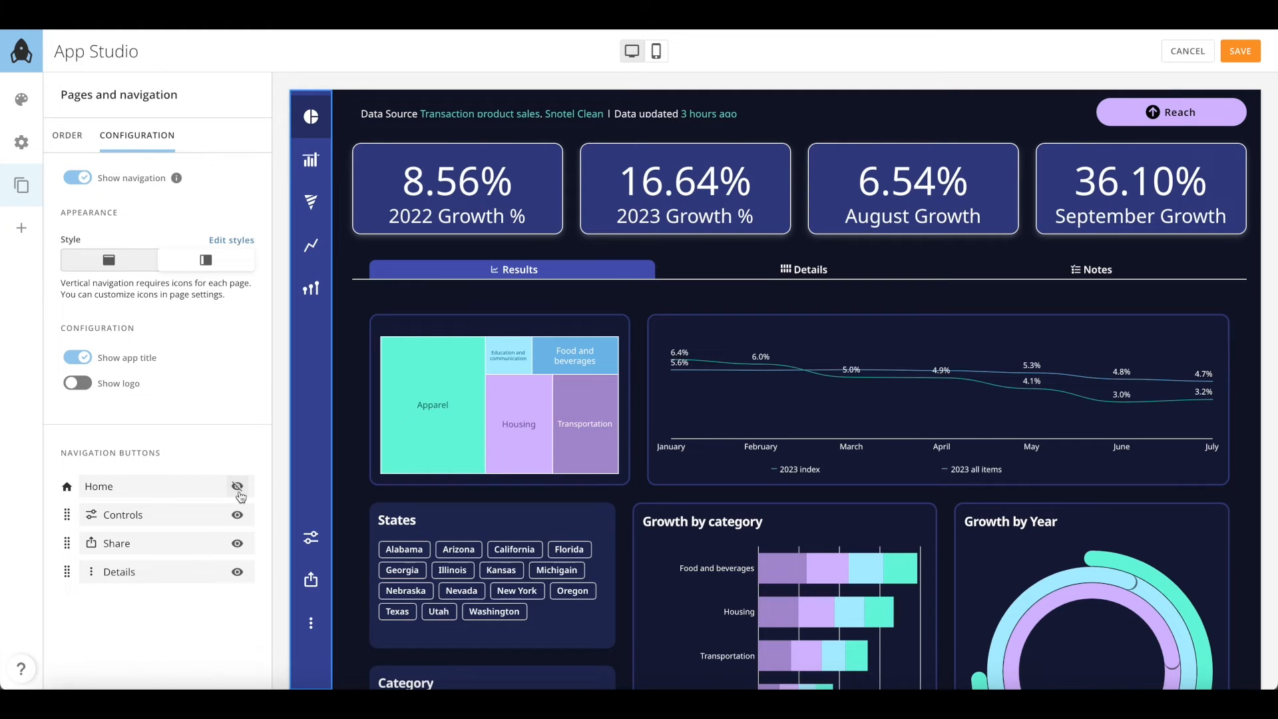
{"action": "left_click", "coordinate": [238, 489]}
{"action": "left_click", "coordinate": [238, 518]}
{"action": "left_click", "coordinate": [238, 517]}
{"action": "left_click_drag", "start_coordinate": [67, 517], "coordinate": [67, 545]}
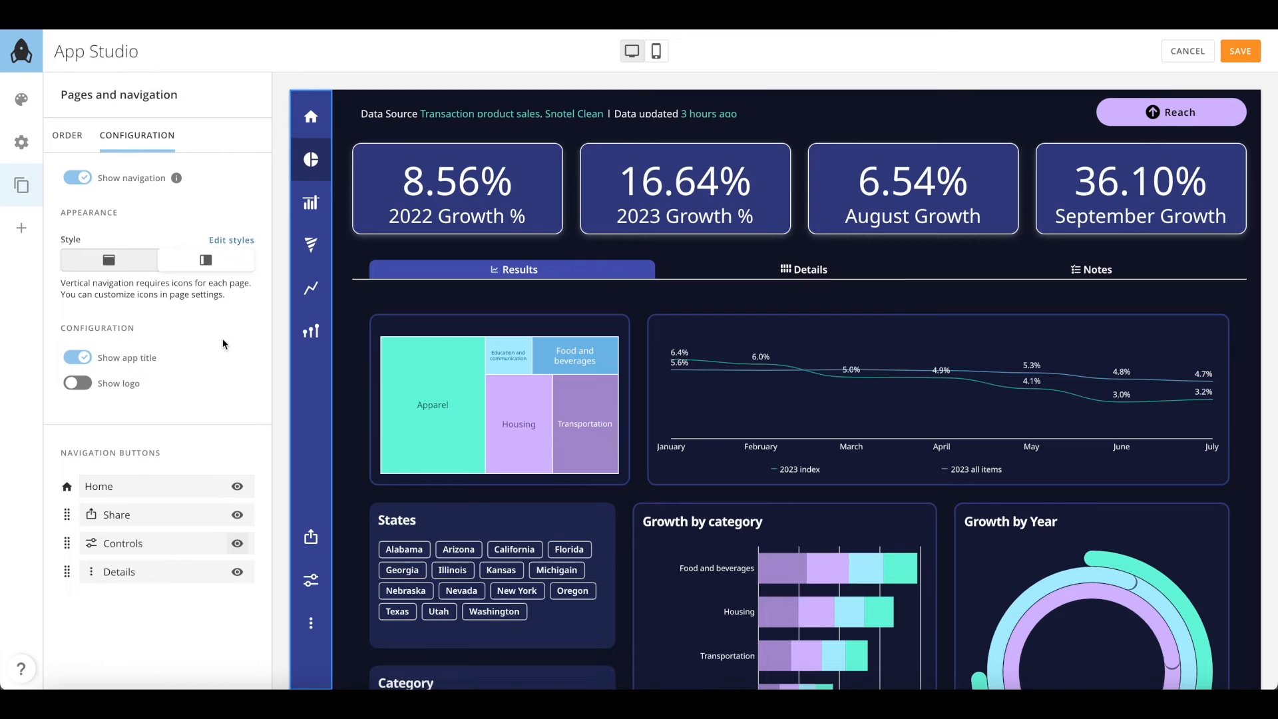
Save, browse Operations and Page Drill via the sidebar, view Details, then resume editing
{"action": "left_click", "coordinate": [1239, 51]}
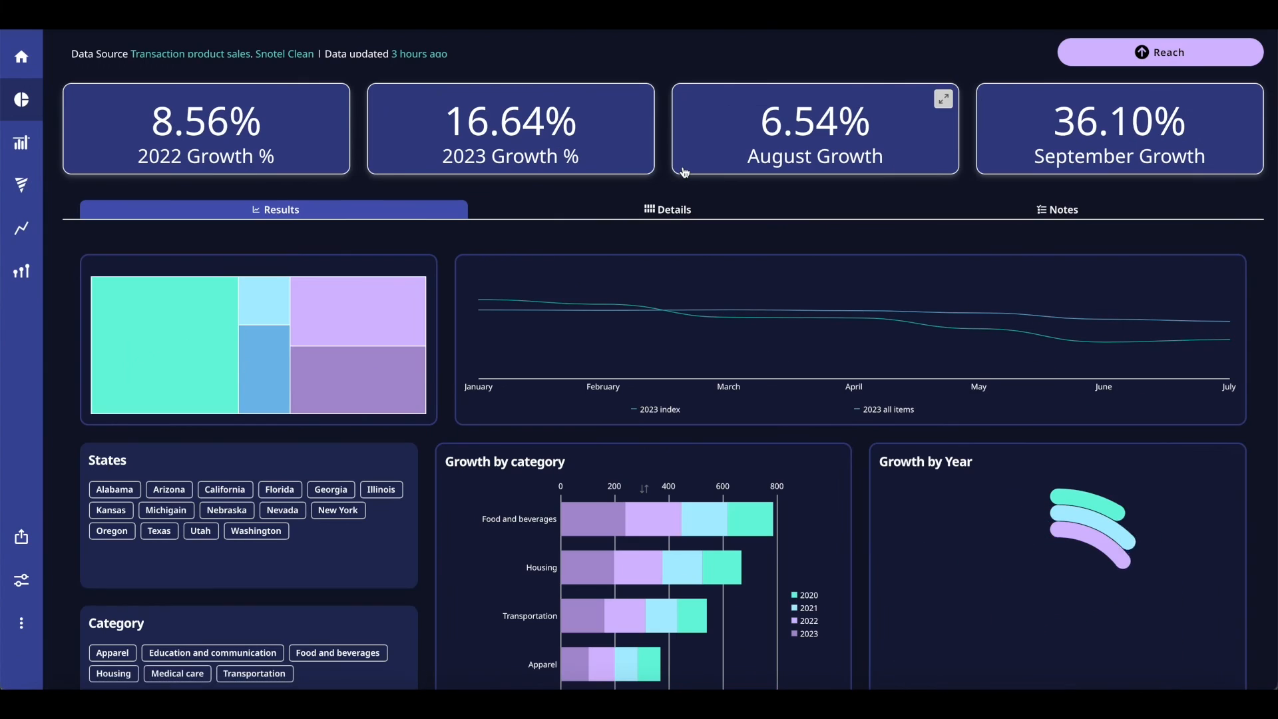
{"action": "mouse_move", "coordinate": [28, 107]}
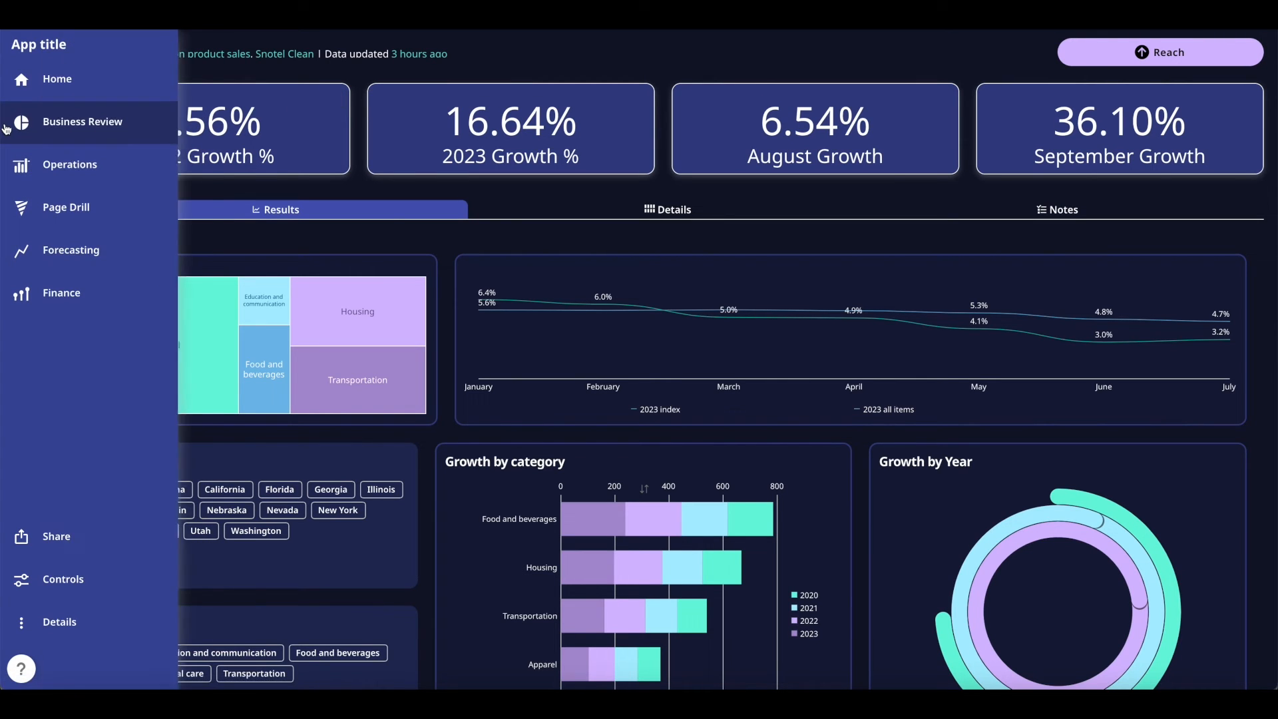
{"action": "left_click", "coordinate": [33, 164]}
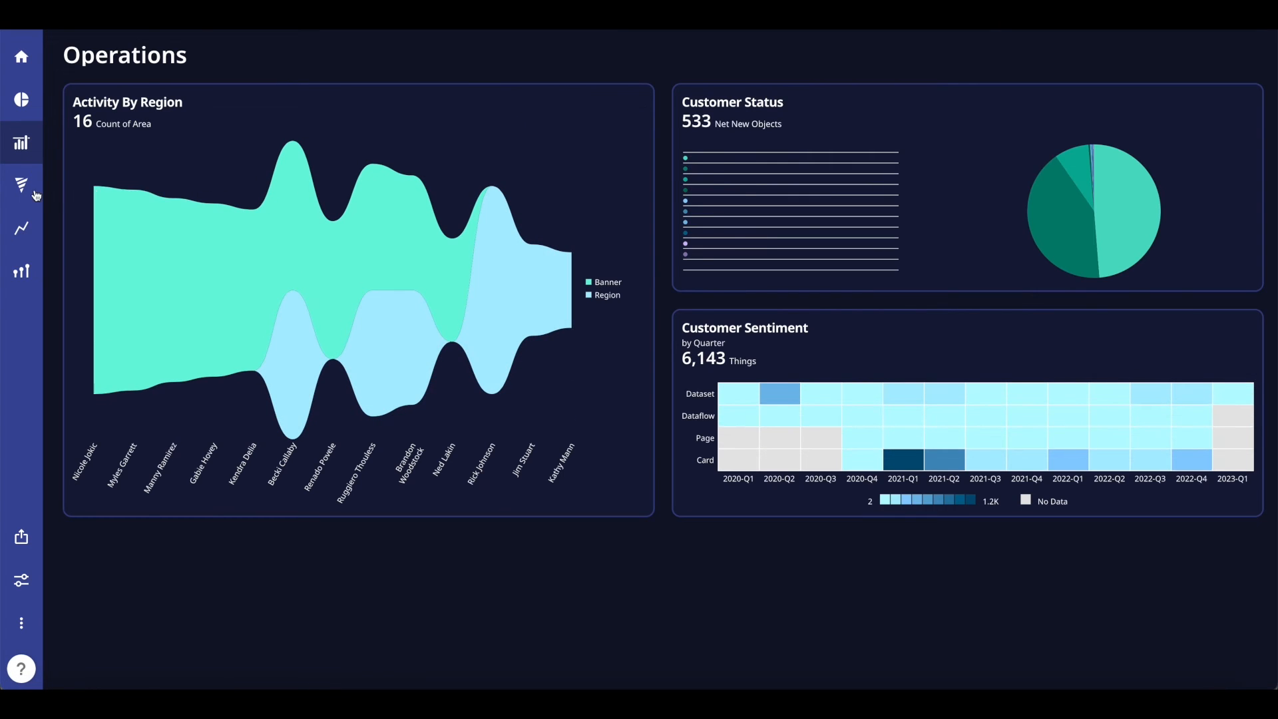
{"action": "left_click", "coordinate": [38, 208]}
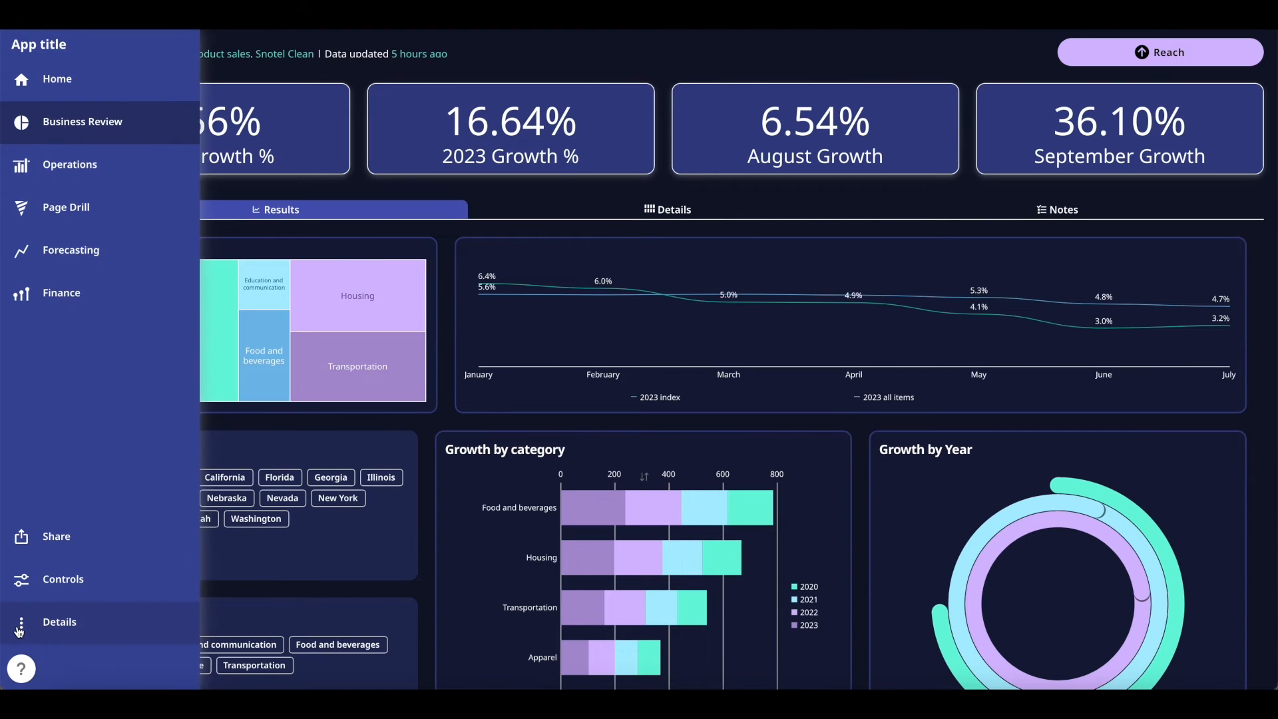
{"action": "left_click", "coordinate": [20, 625]}
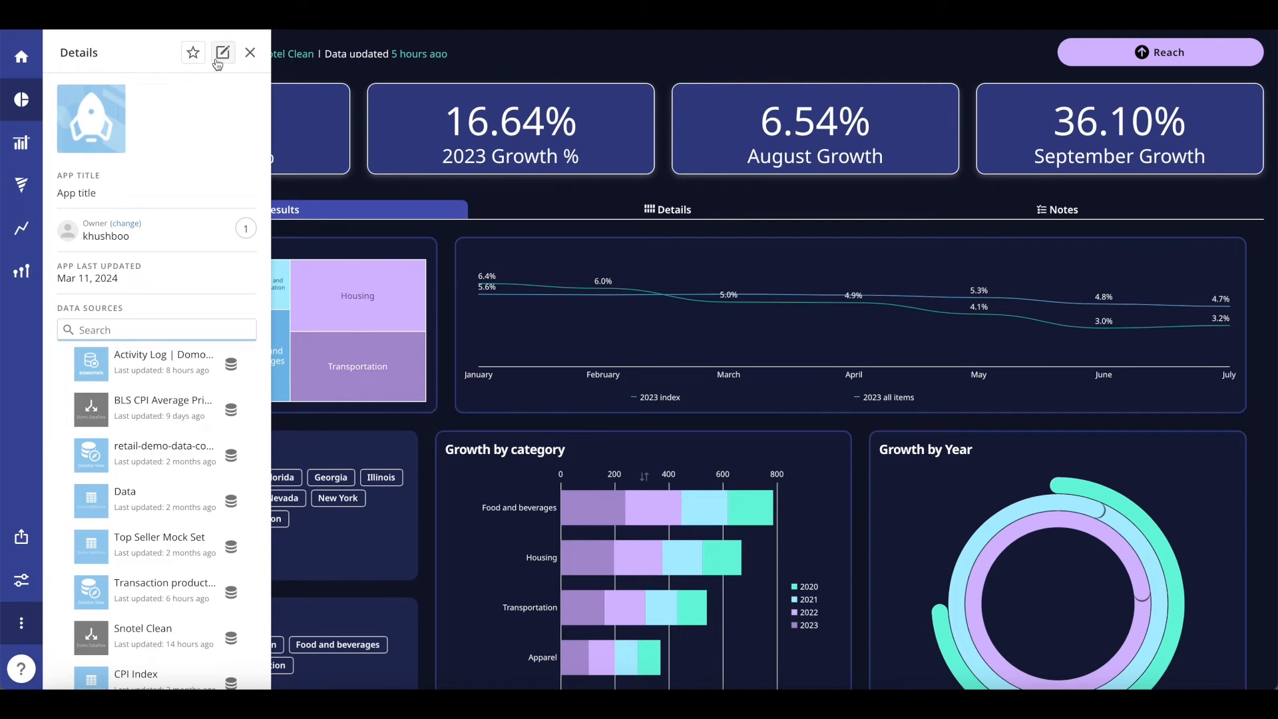
{"action": "left_click", "coordinate": [217, 59]}
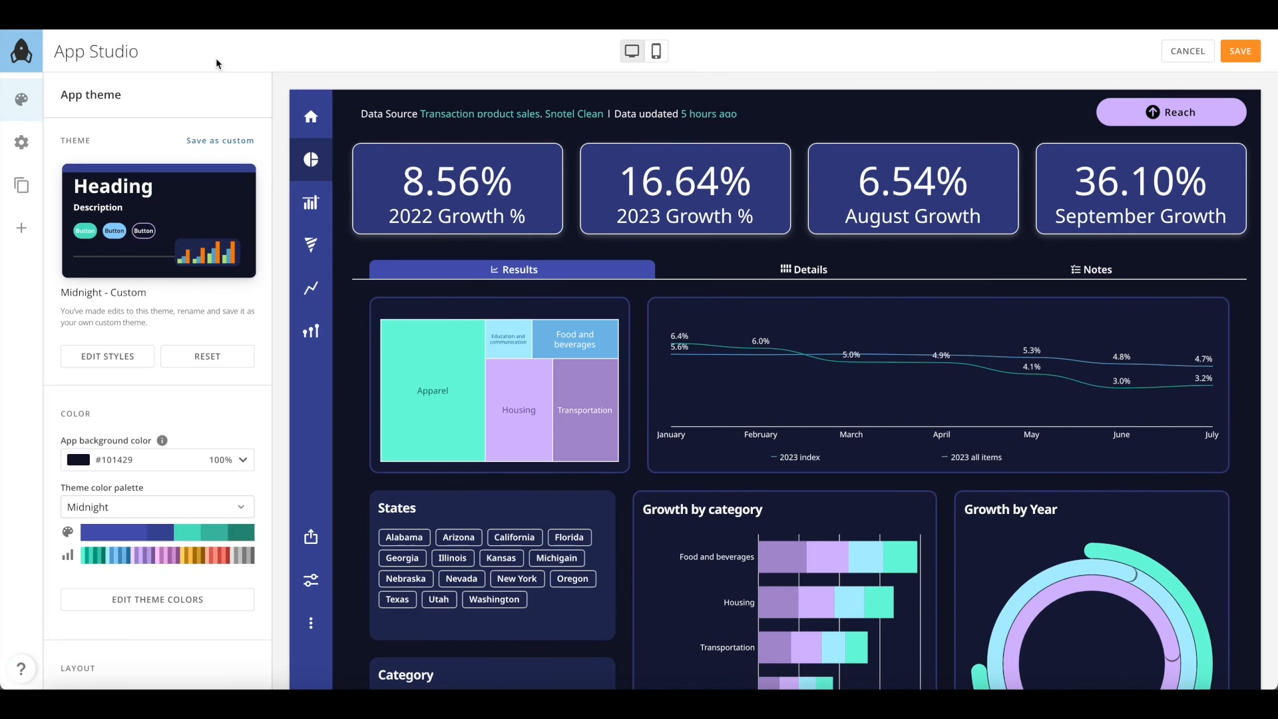
On the Details tab, give the Detail sales table horizontal 2 px borders
{"action": "left_click", "coordinate": [727, 259]}
{"action": "left_click", "coordinate": [1109, 216]}
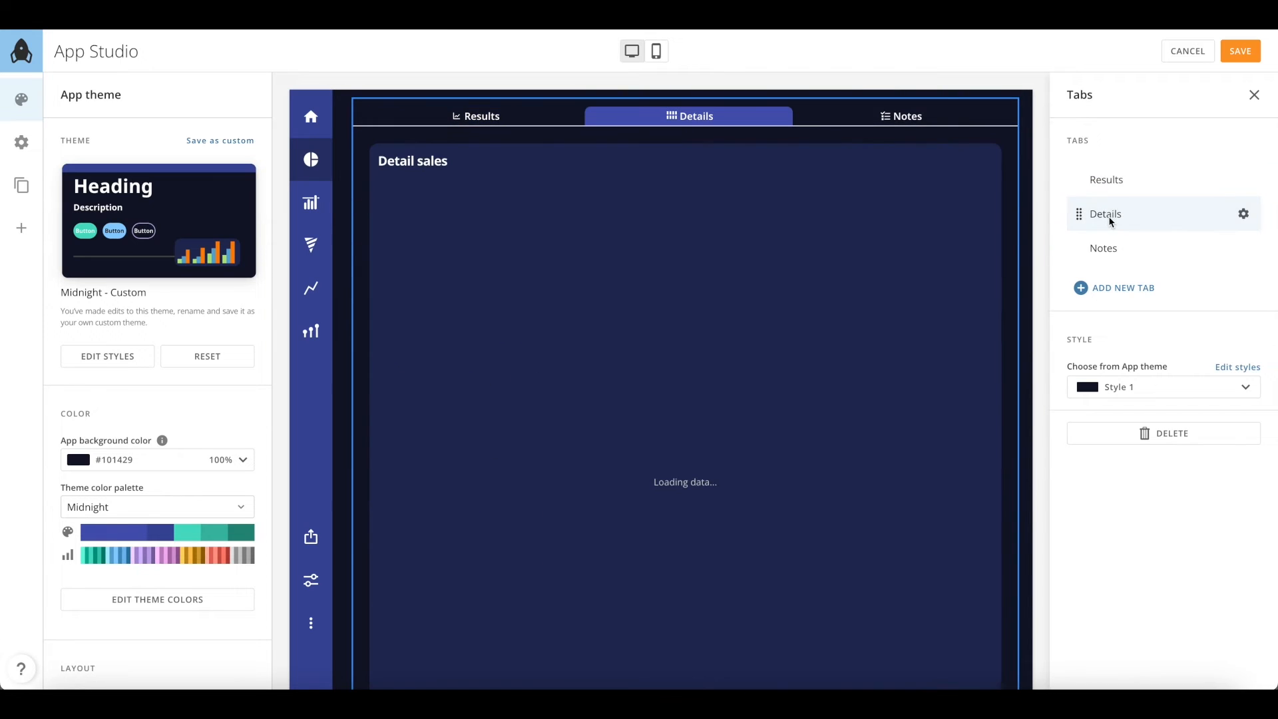
{"action": "left_click", "coordinate": [613, 168]}
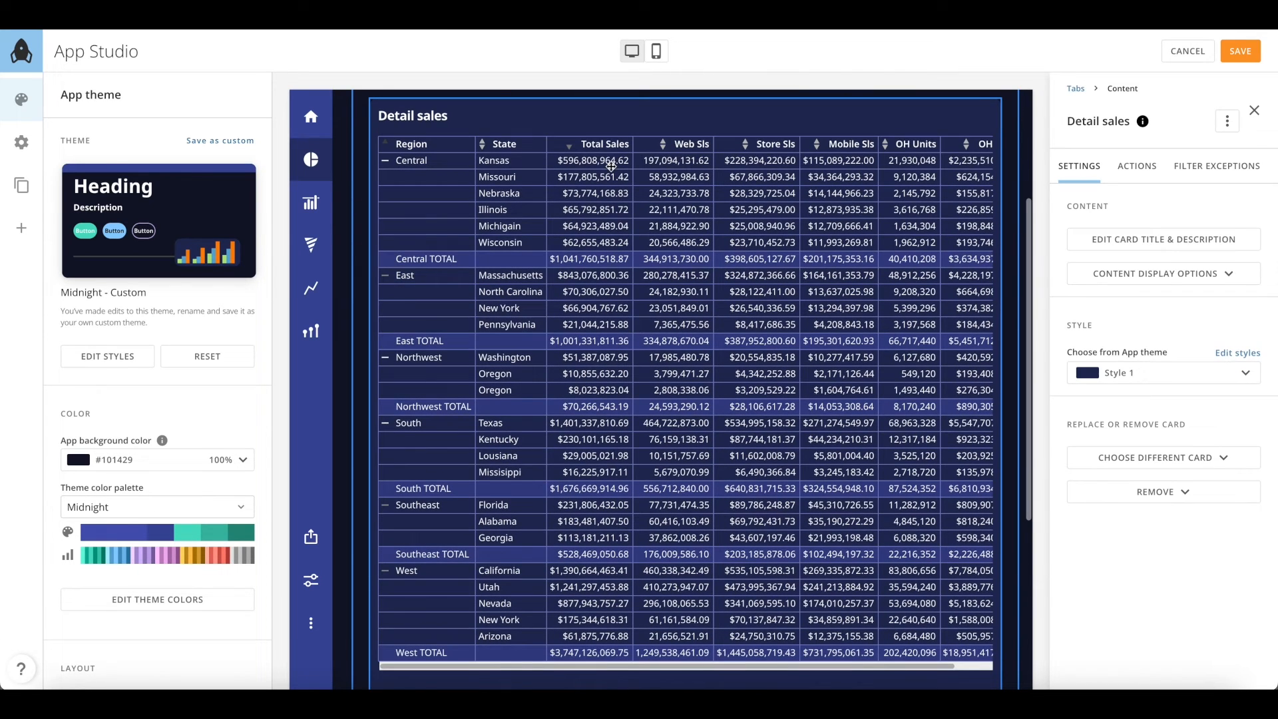
{"action": "left_click", "coordinate": [1249, 358]}
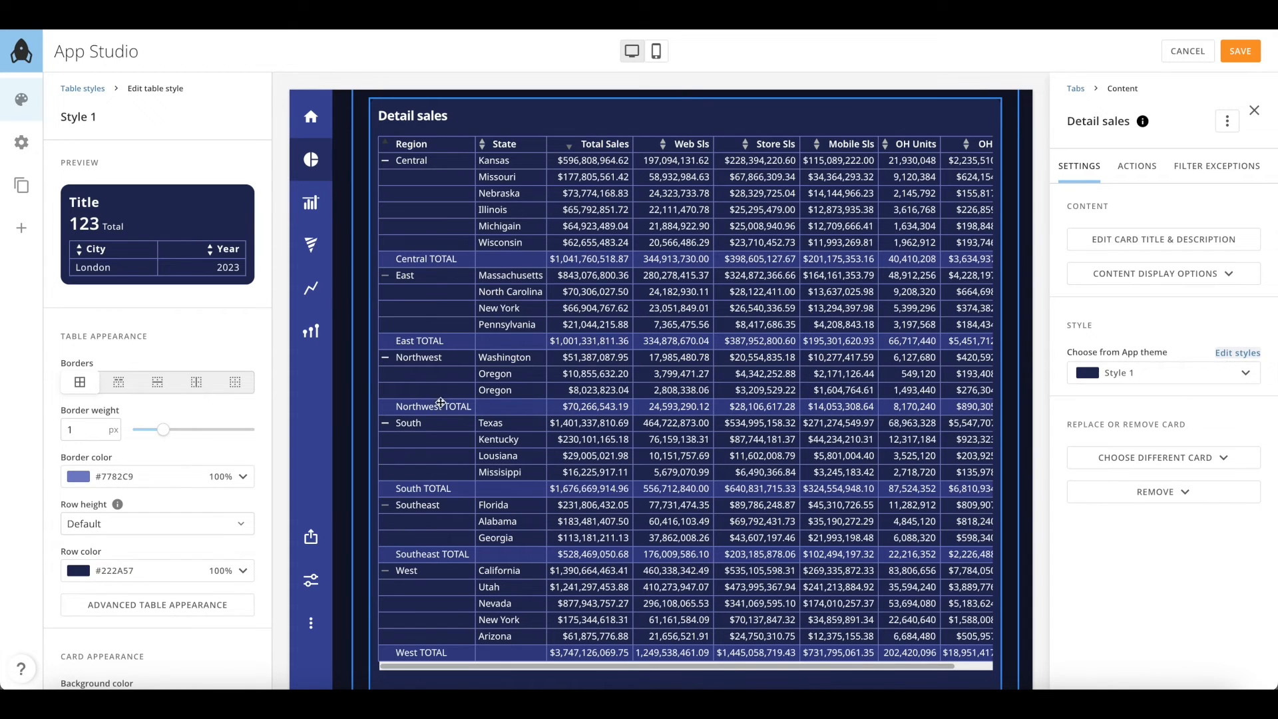
{"action": "left_click", "coordinate": [118, 382]}
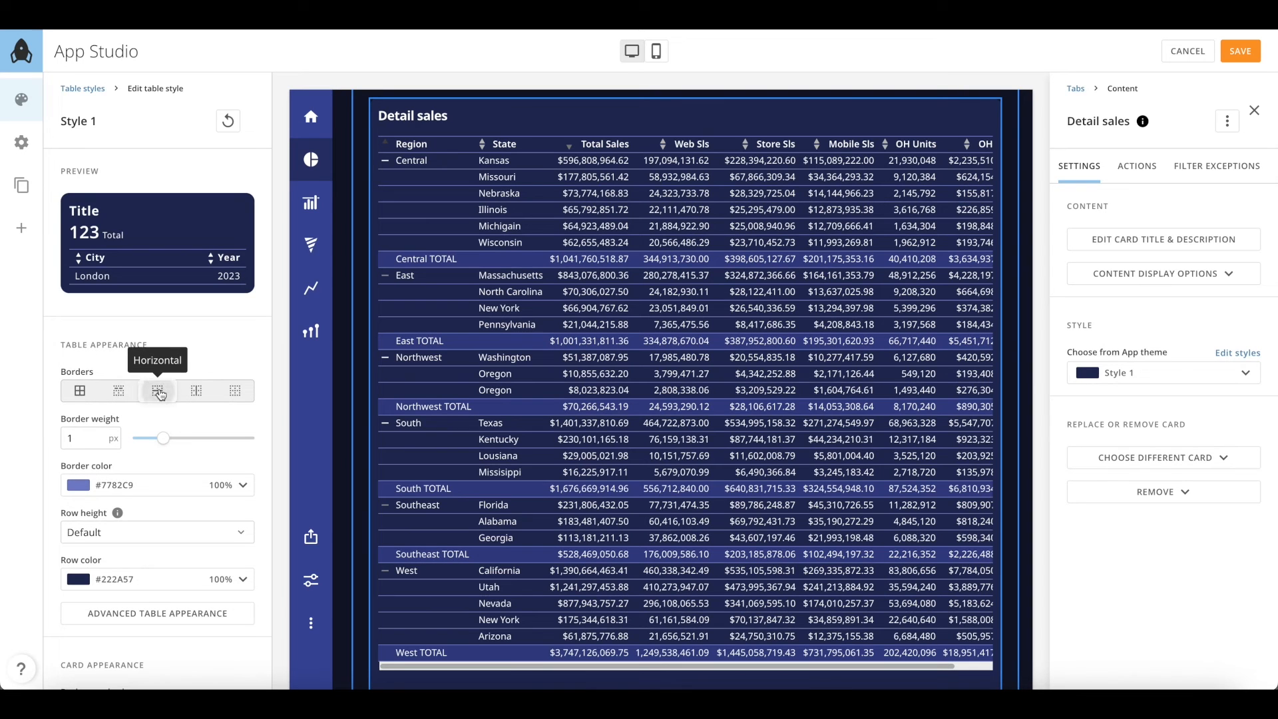
{"action": "left_click", "coordinate": [195, 391]}
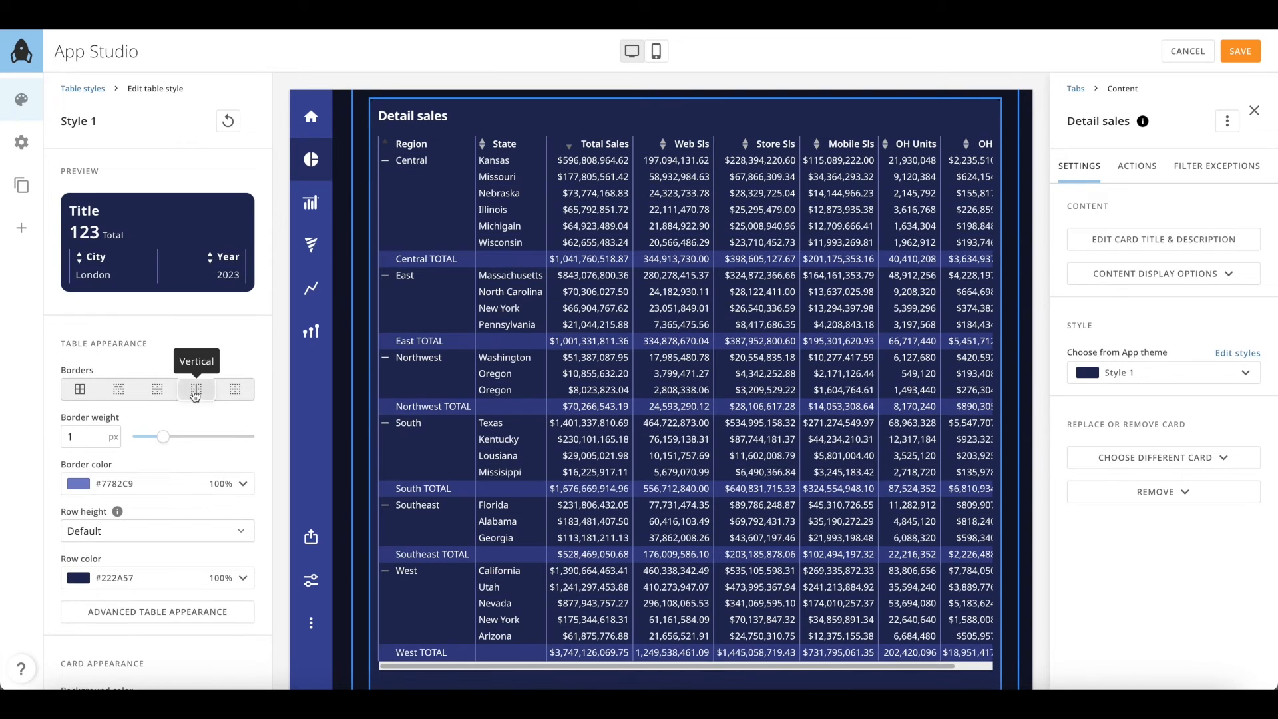
{"action": "left_click", "coordinate": [233, 392]}
{"action": "left_click", "coordinate": [118, 391]}
{"action": "left_click_drag", "start_coordinate": [161, 440], "coordinate": [178, 438]}
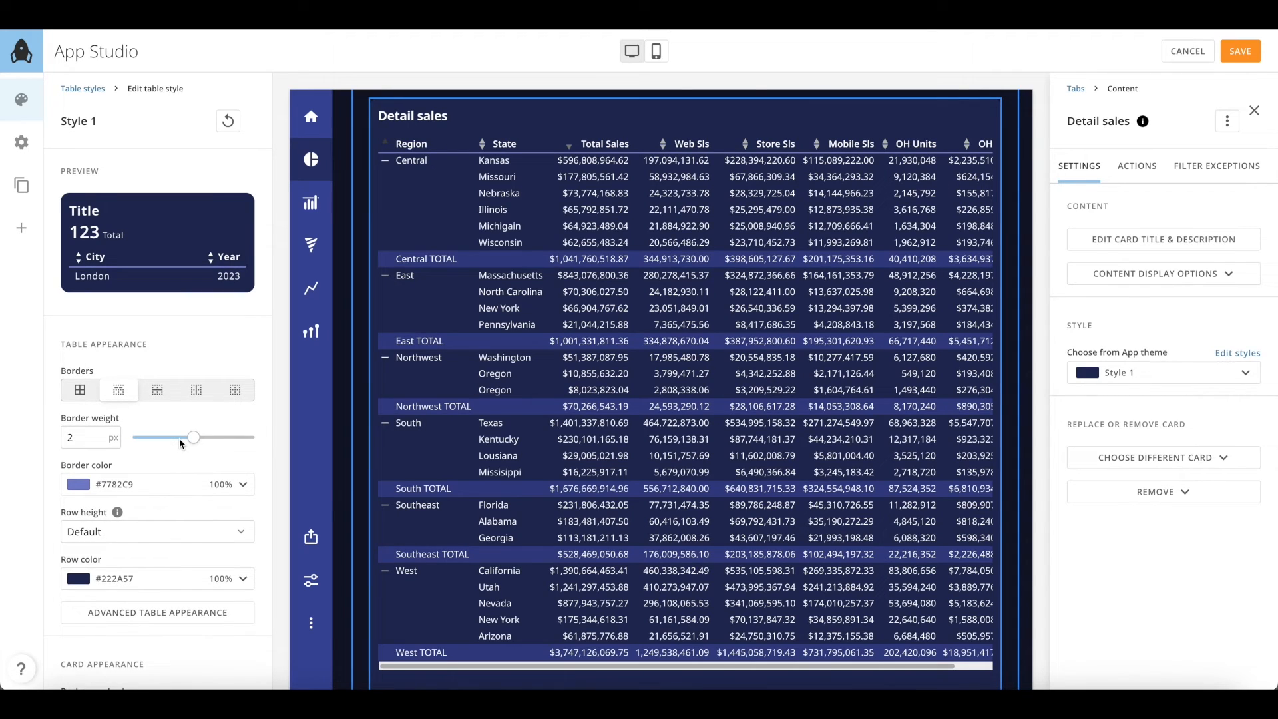
{"action": "left_click", "coordinate": [160, 485]}
{"action": "left_click", "coordinate": [16, 475]}
Set the table row height to Compact
{"action": "scroll", "coordinate": [167, 518], "scroll_direction": "down", "scroll_amount": 1}
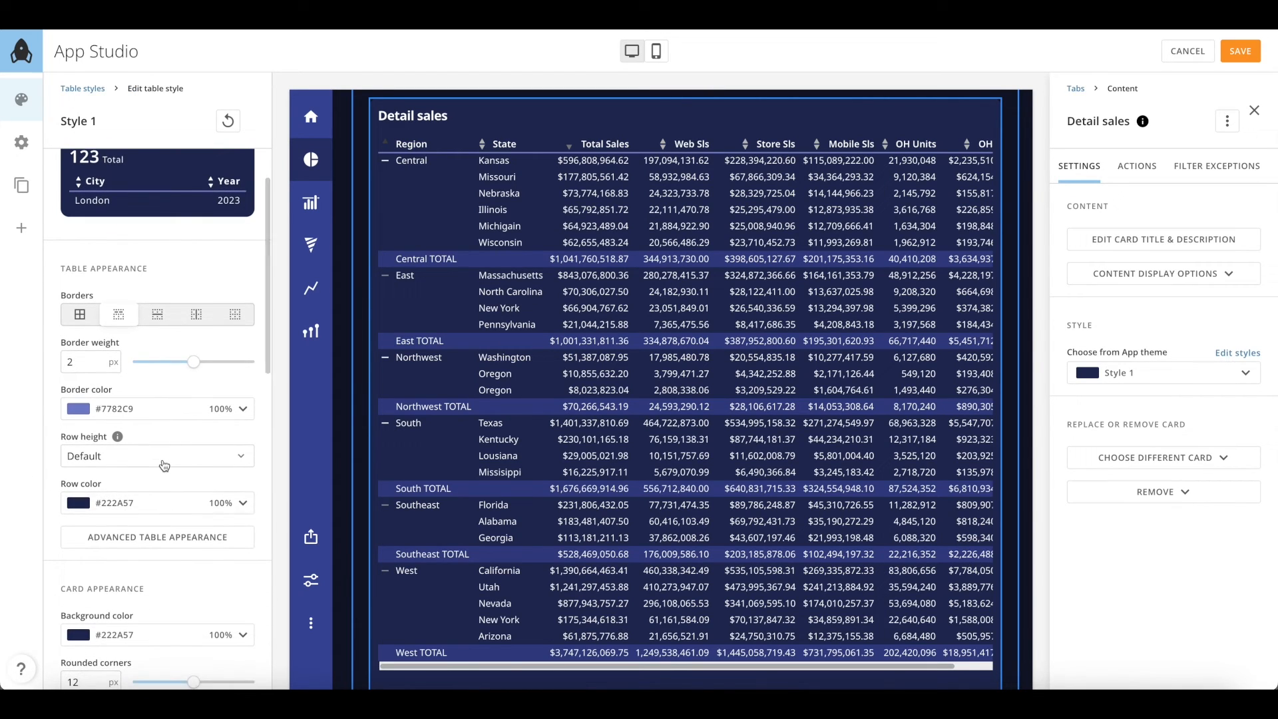
{"action": "left_click", "coordinate": [164, 464]}
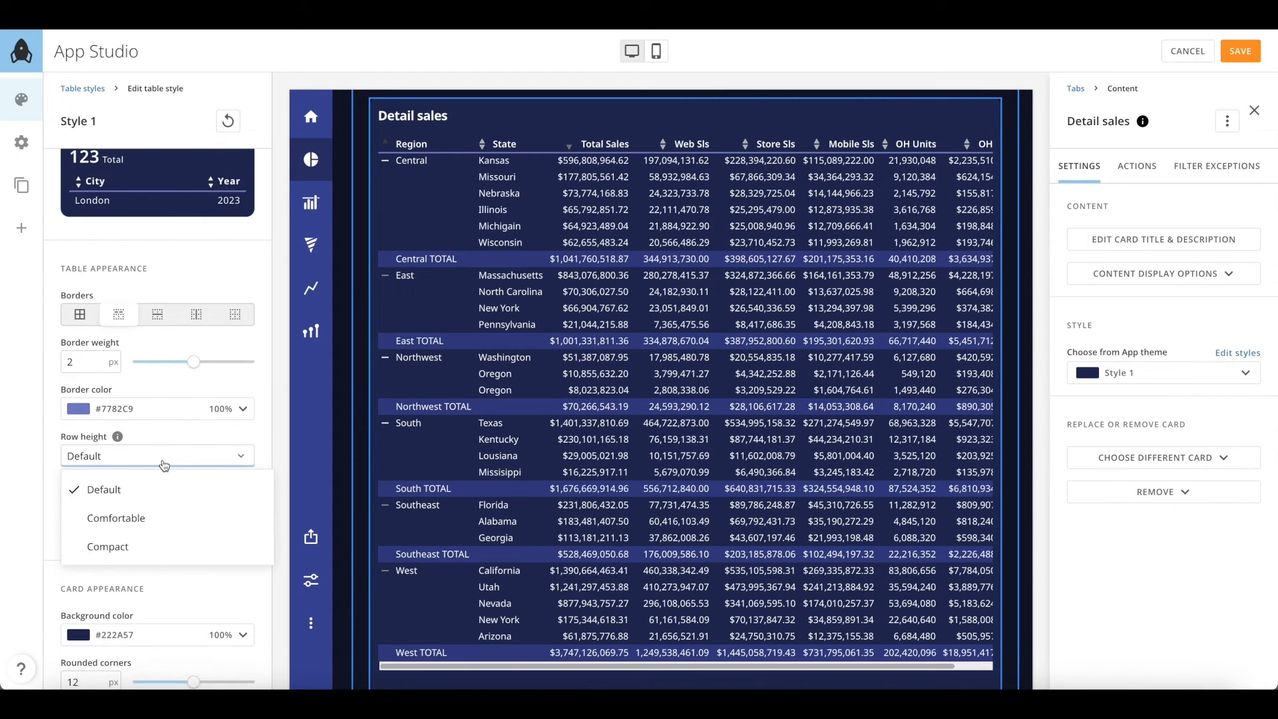
{"action": "left_click", "coordinate": [161, 544]}
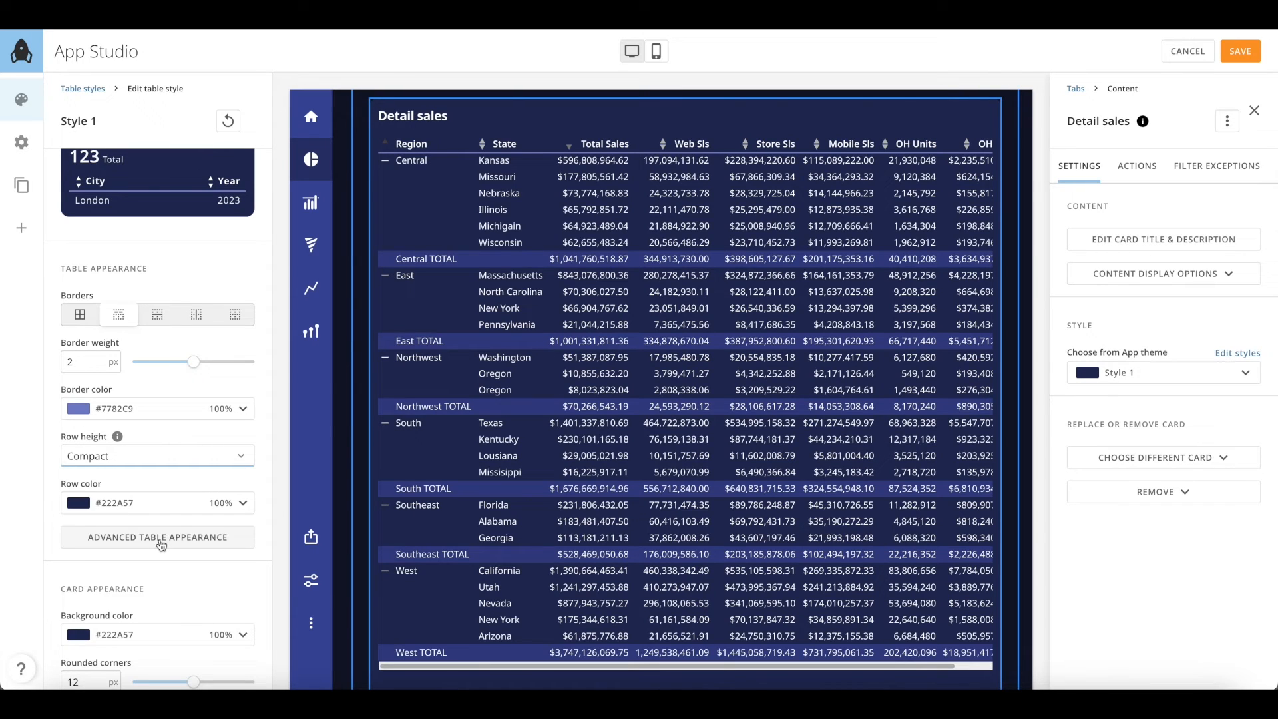
{"action": "left_click", "coordinate": [168, 462]}
Switch the table to Comfortable row height with alternating row colours
{"action": "left_click", "coordinate": [157, 522]}
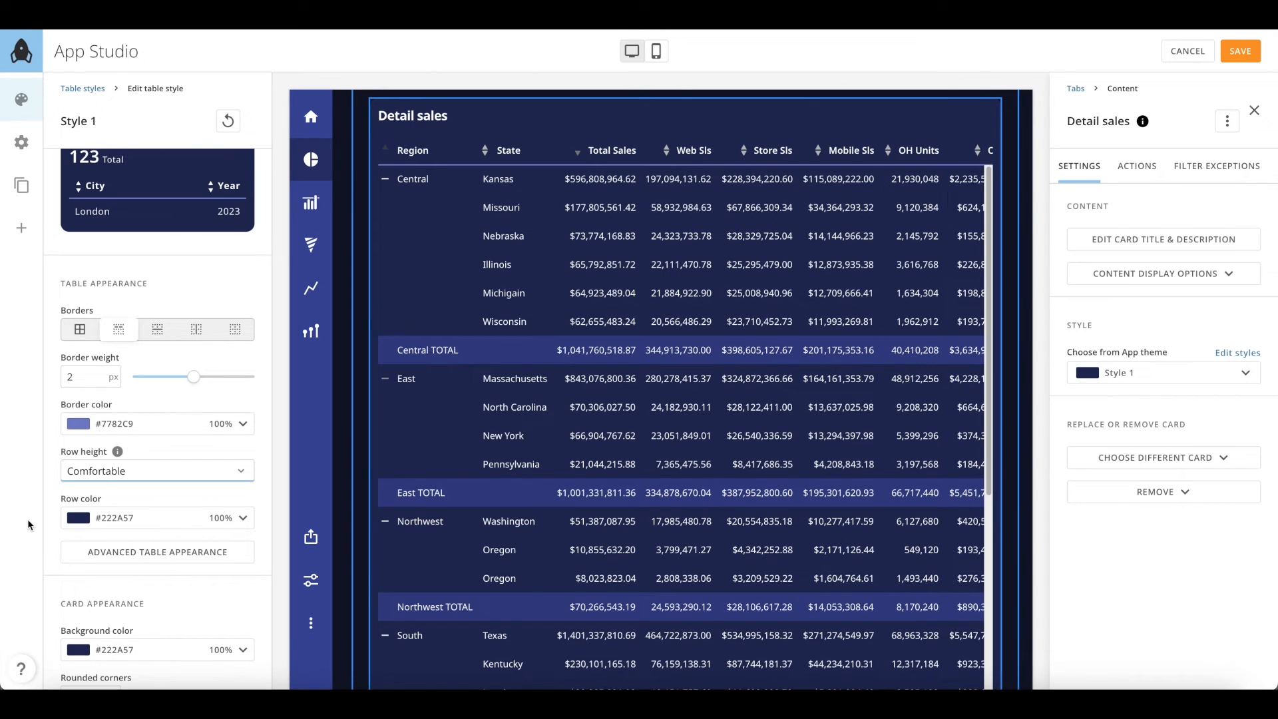
{"action": "left_click", "coordinate": [118, 552]}
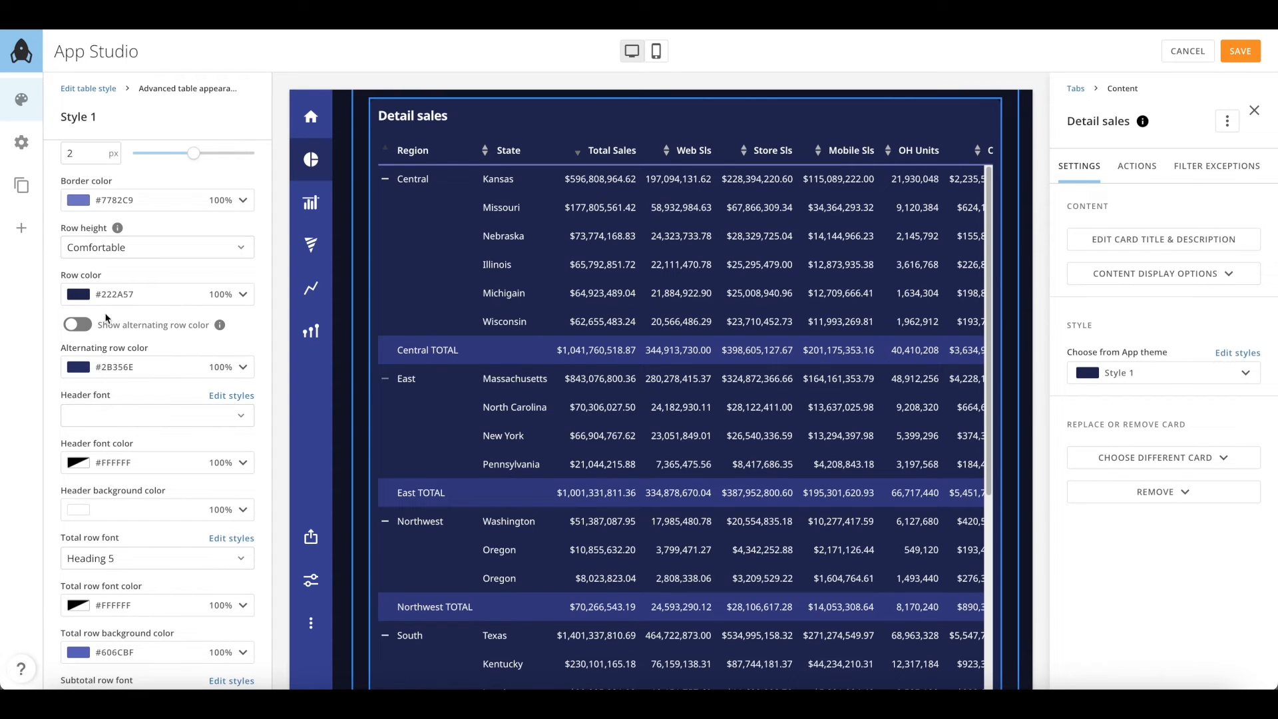
{"action": "left_click", "coordinate": [78, 325]}
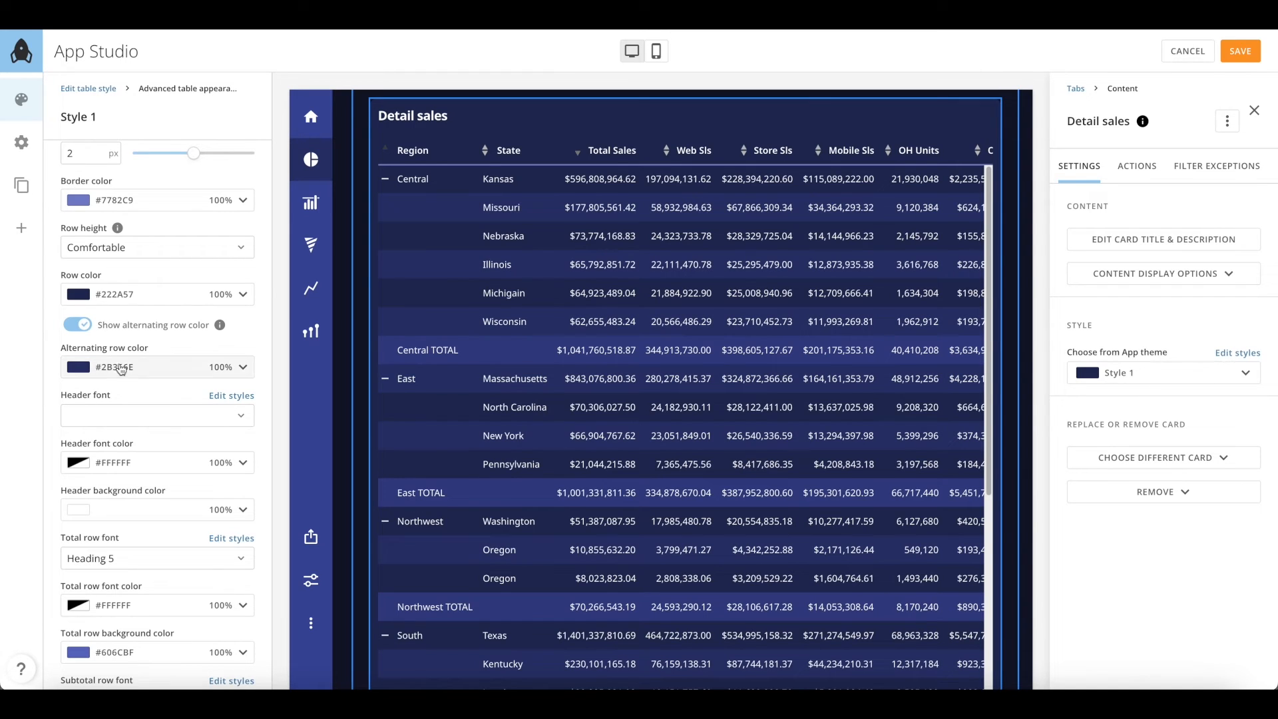
Leave the header font and total row background unchanged, then save the layout
{"action": "left_click", "coordinate": [165, 422]}
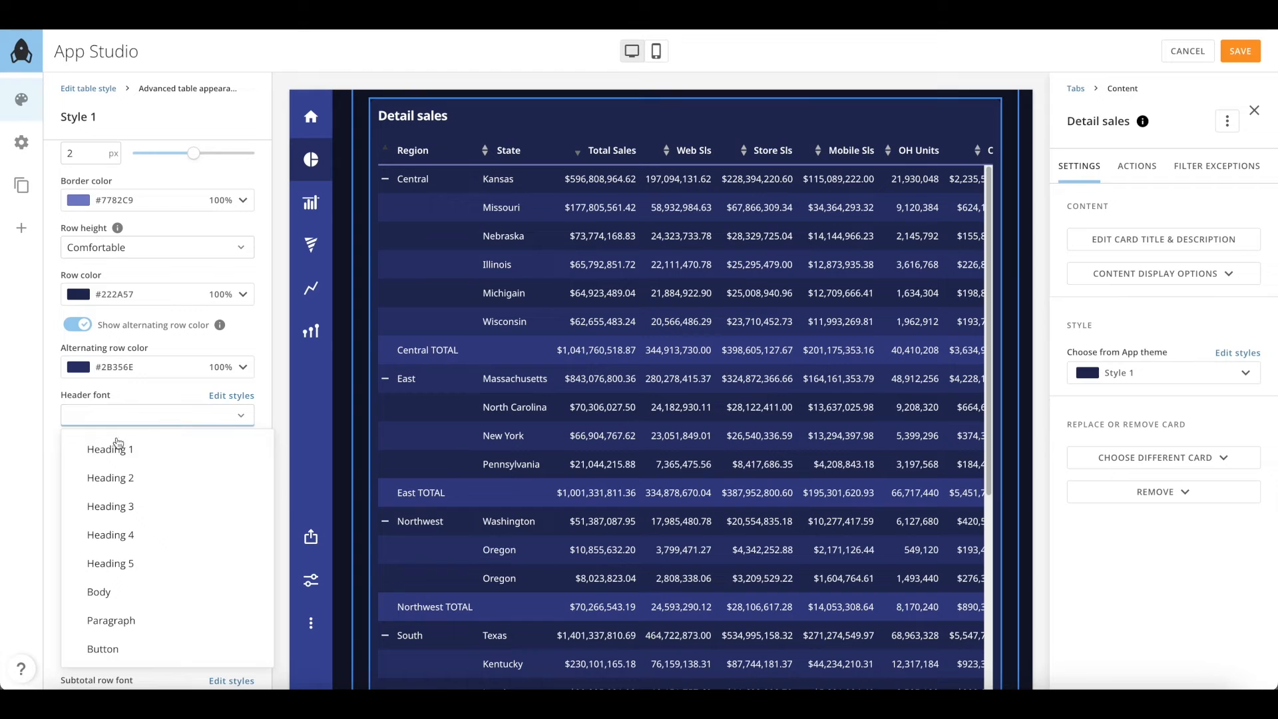
{"action": "left_click", "coordinate": [30, 475]}
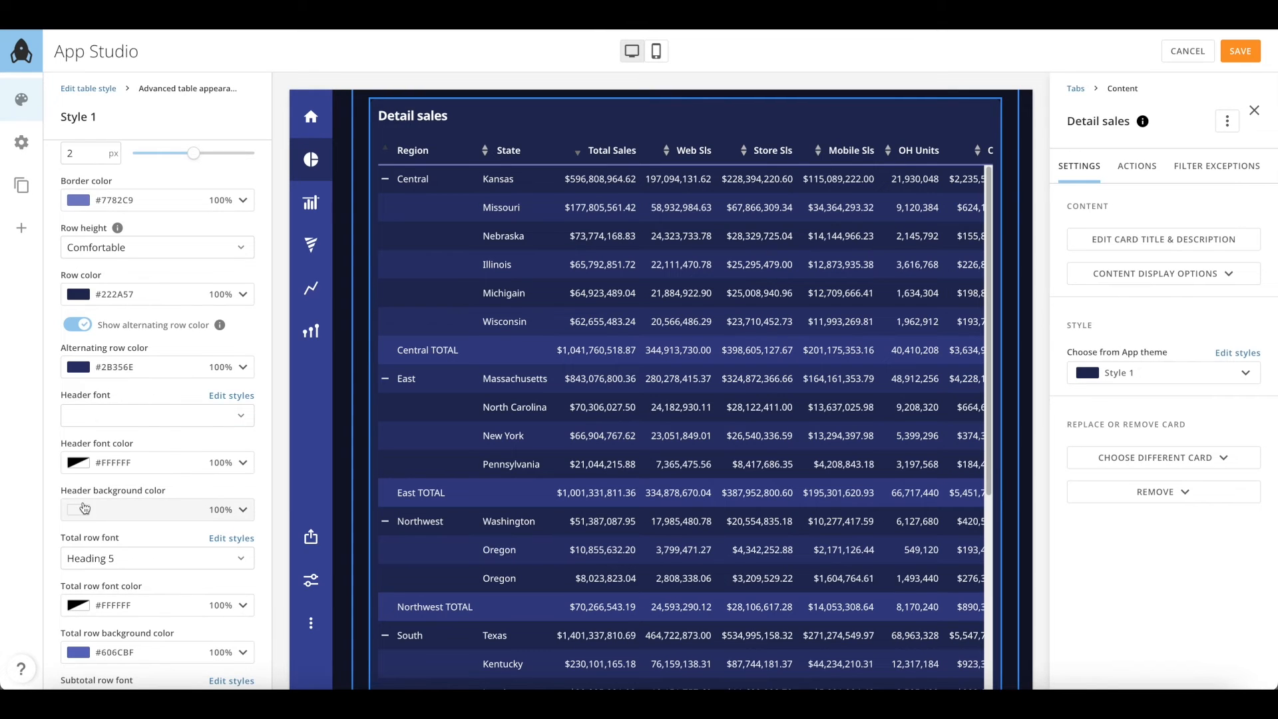
{"action": "scroll", "coordinate": [73, 499], "scroll_direction": "down", "scroll_amount": 3}
{"action": "scroll", "coordinate": [84, 508], "scroll_direction": "down", "scroll_amount": 1}
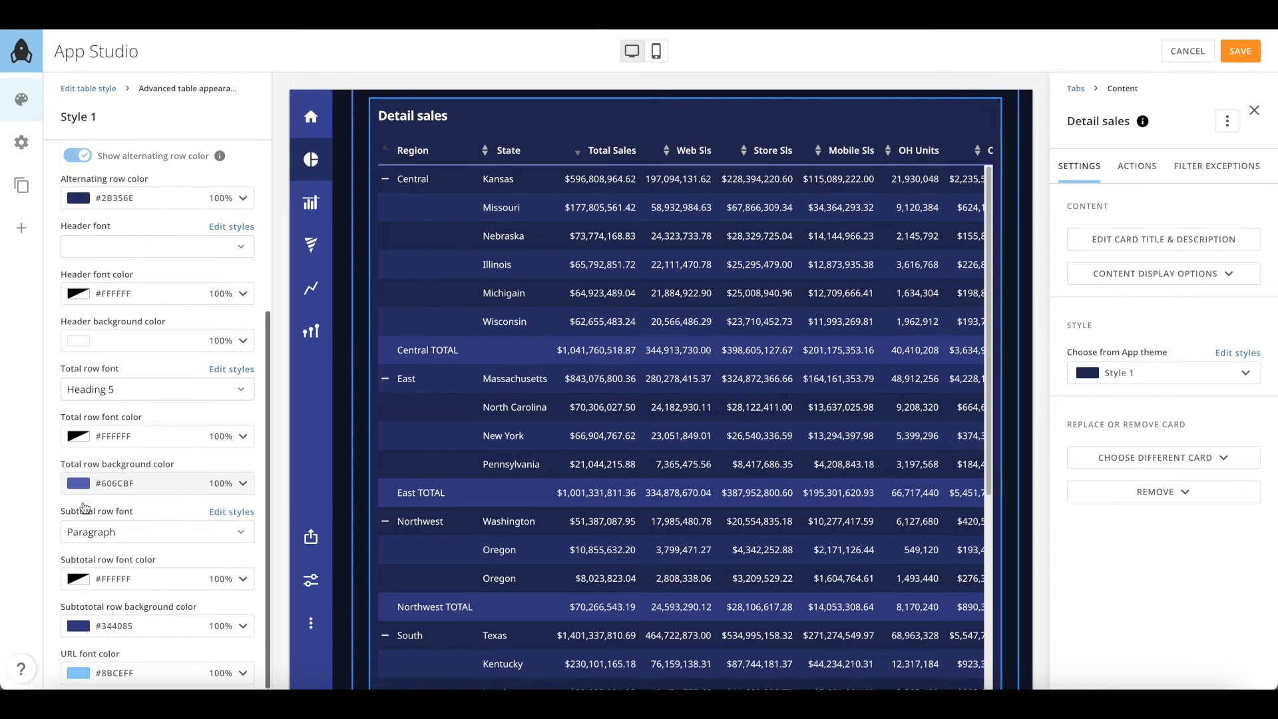
{"action": "left_click", "coordinate": [115, 489]}
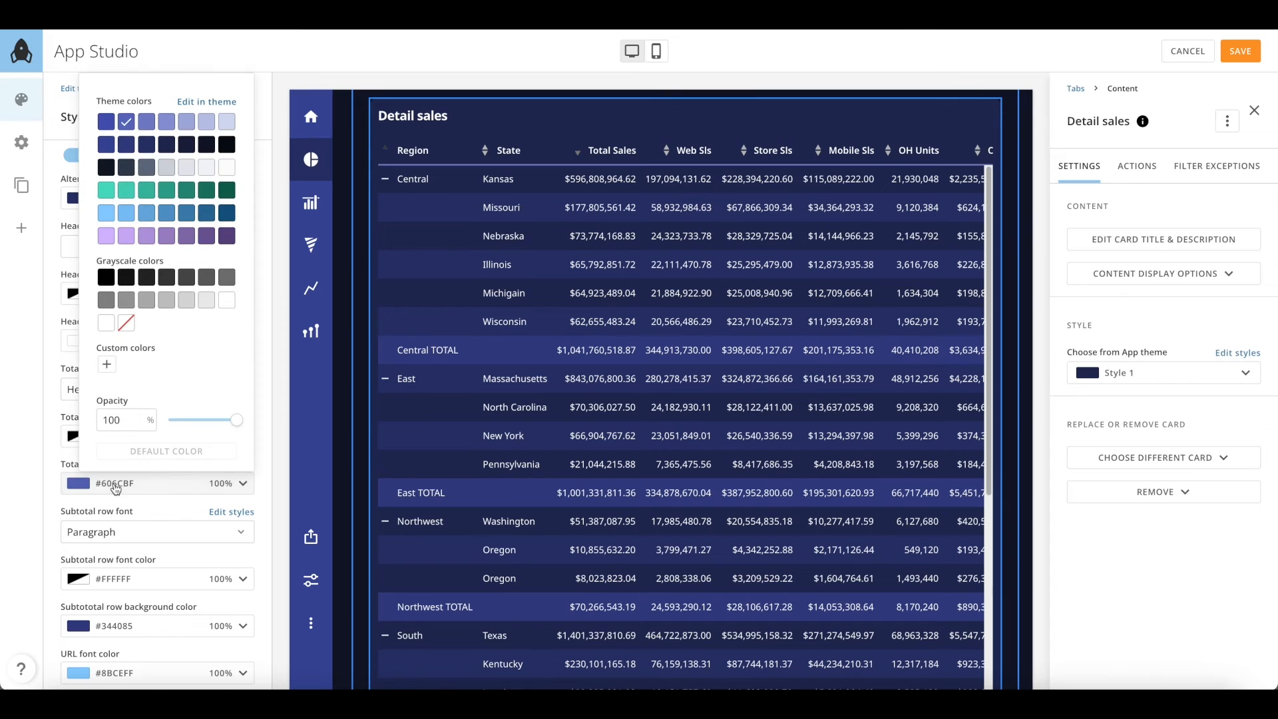
{"action": "left_click", "coordinate": [24, 499]}
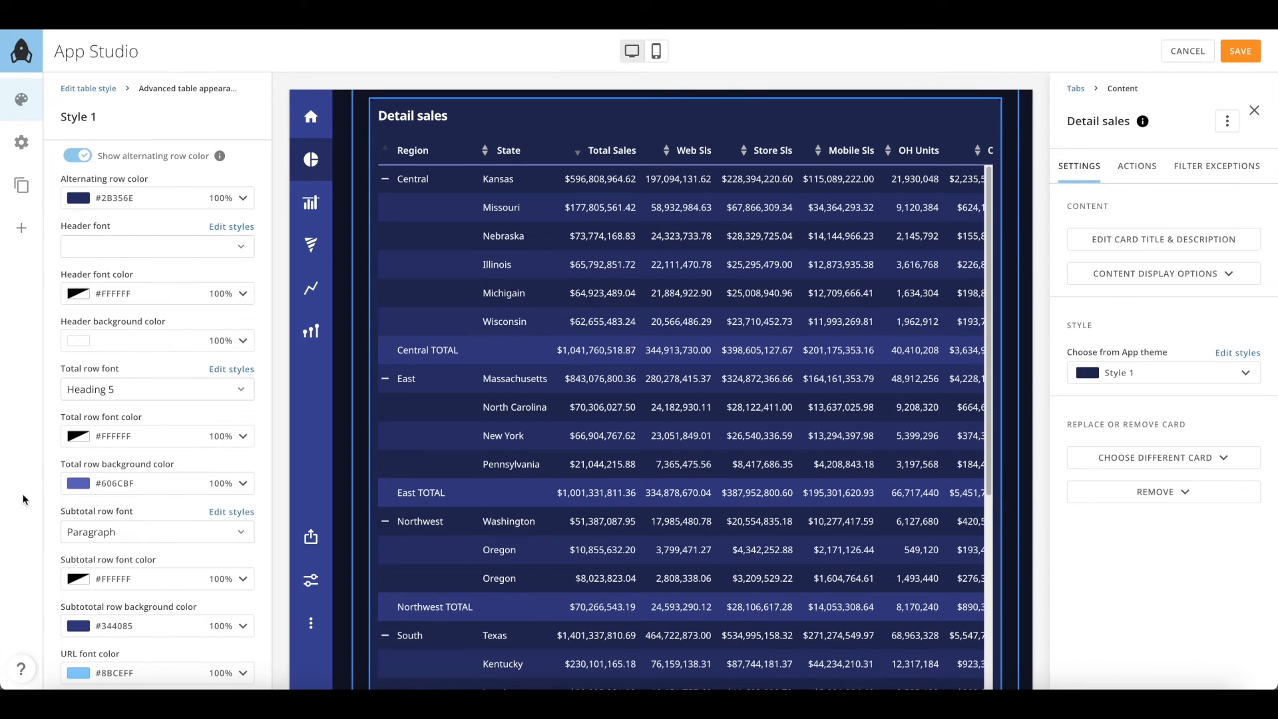
{"action": "scroll", "coordinate": [114, 452], "scroll_direction": "up", "scroll_amount": 5}
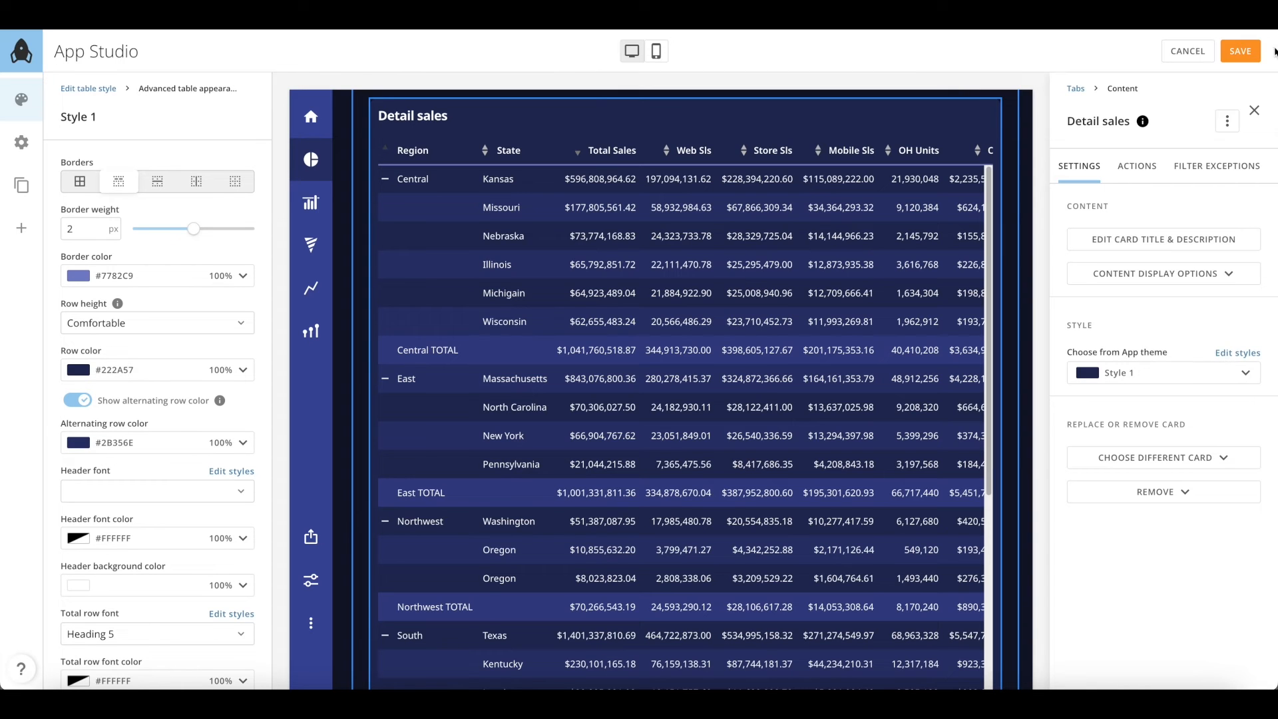
{"action": "left_click", "coordinate": [1251, 52]}
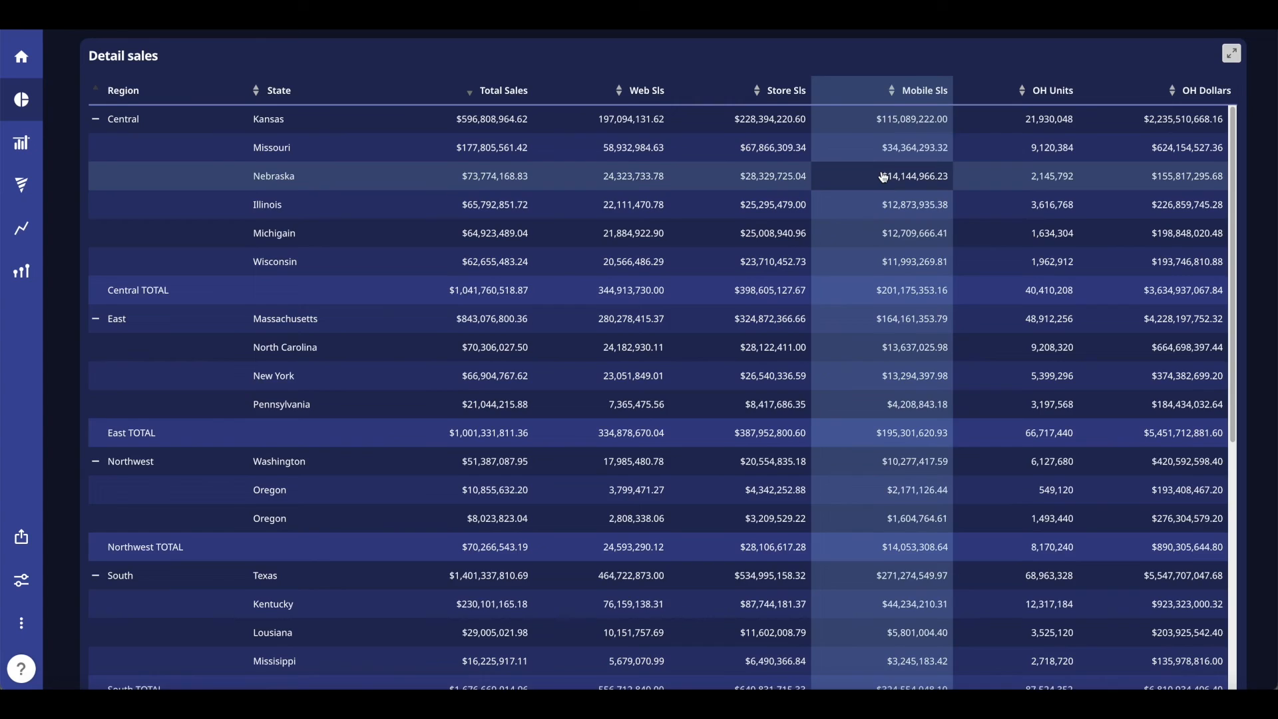
Switch the dashboard to the Results tab and open then close the app's Details panel
{"action": "scroll", "coordinate": [883, 177], "scroll_direction": "up", "scroll_amount": 3}
{"action": "left_click", "coordinate": [348, 210]}
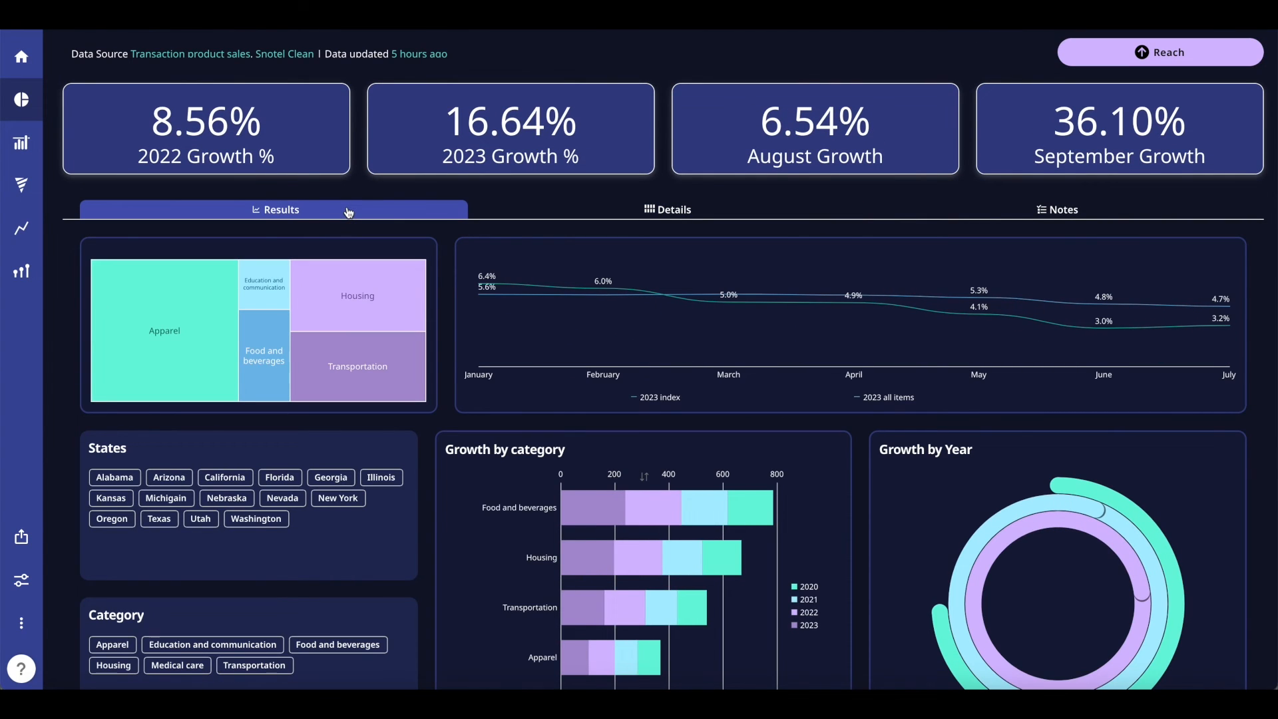
{"action": "left_click", "coordinate": [22, 625]}
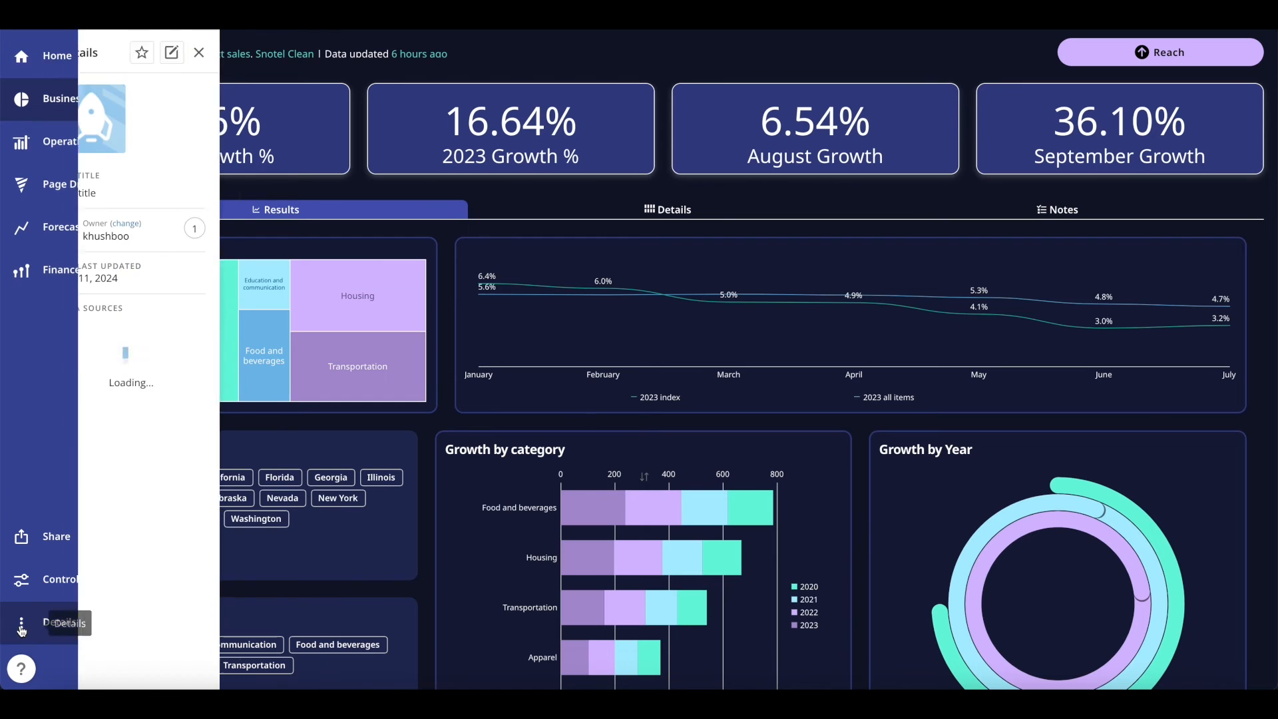
{"action": "left_click", "coordinate": [247, 52]}
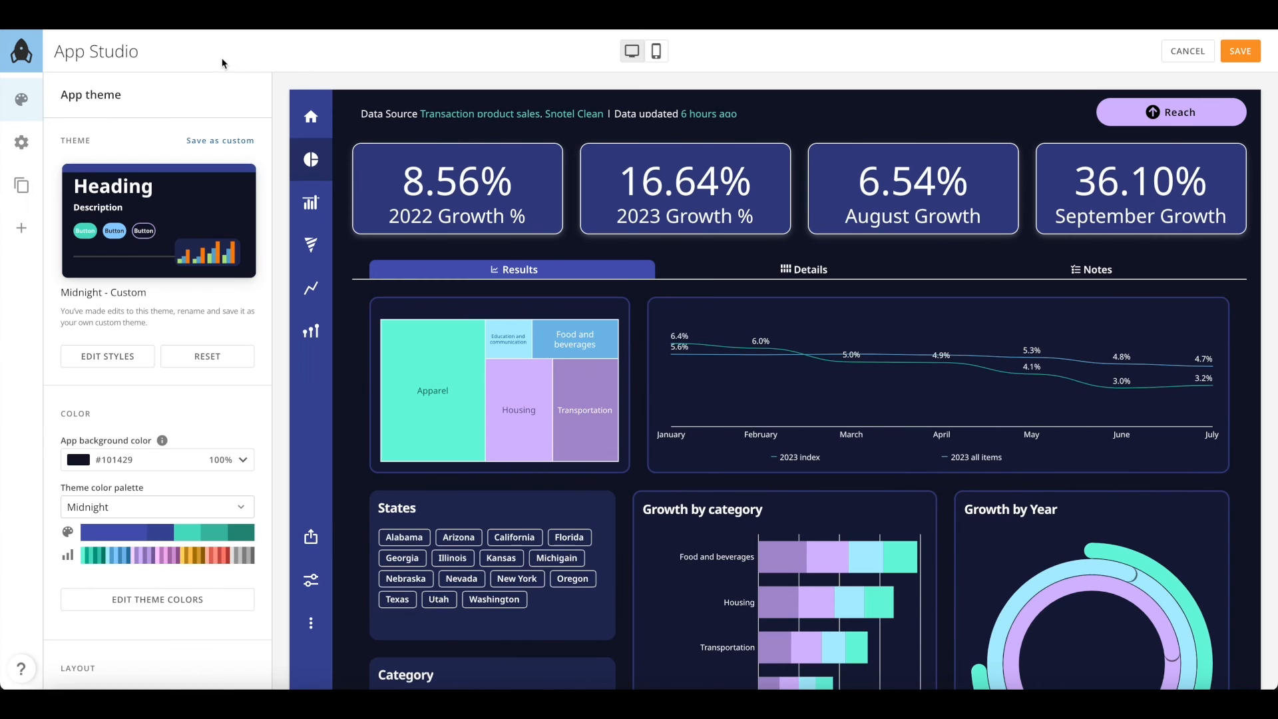
Create a new page named 'Feedback'
{"action": "left_click", "coordinate": [21, 186]}
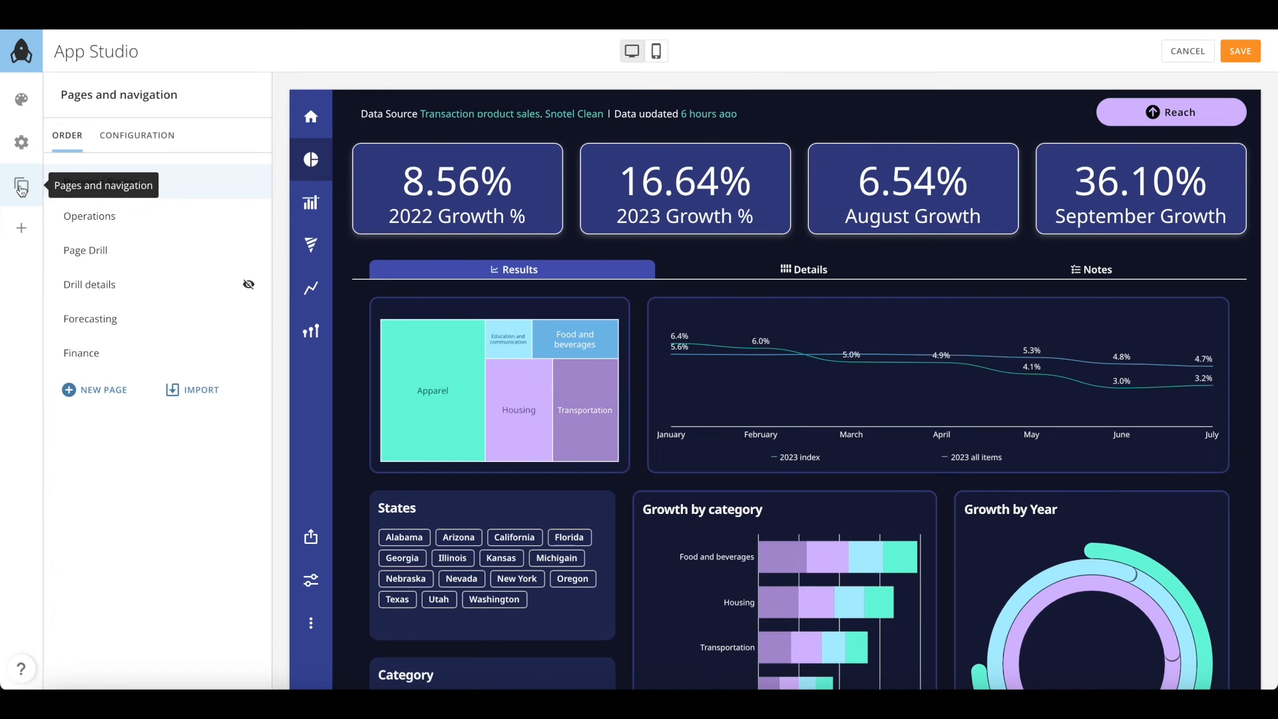
{"action": "left_click", "coordinate": [119, 392]}
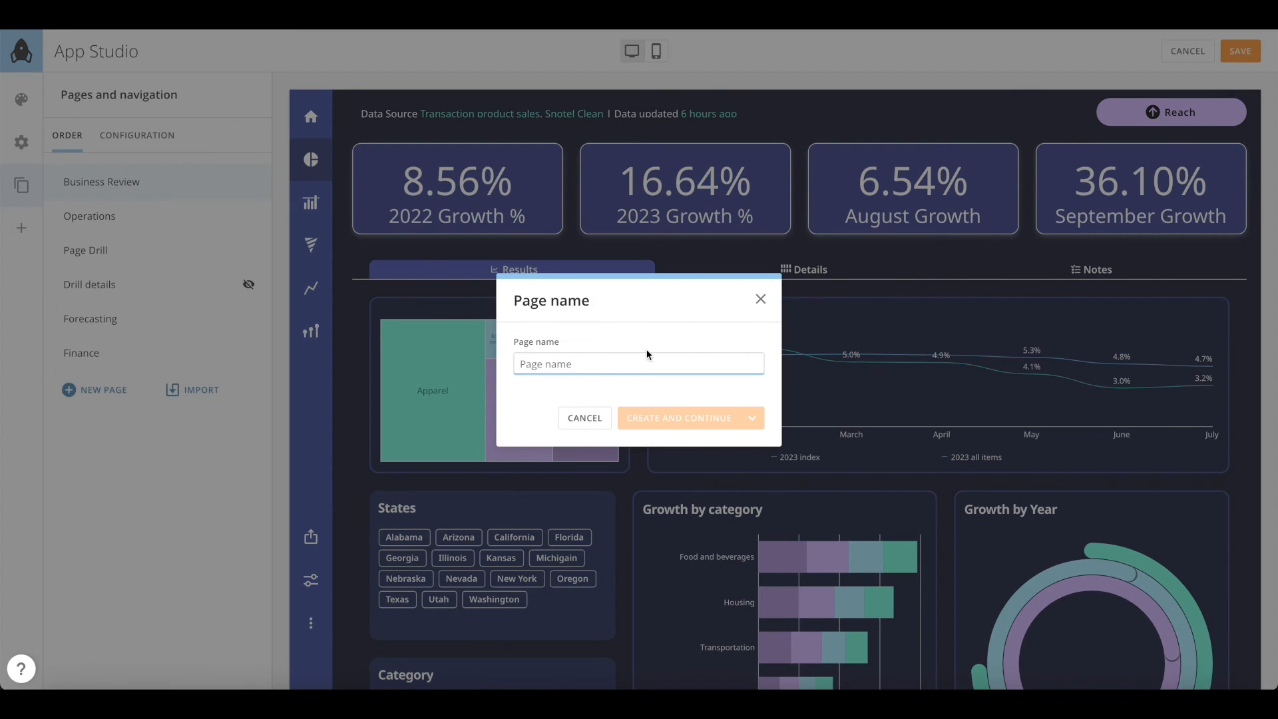
{"action": "type", "text": "Feedback"}
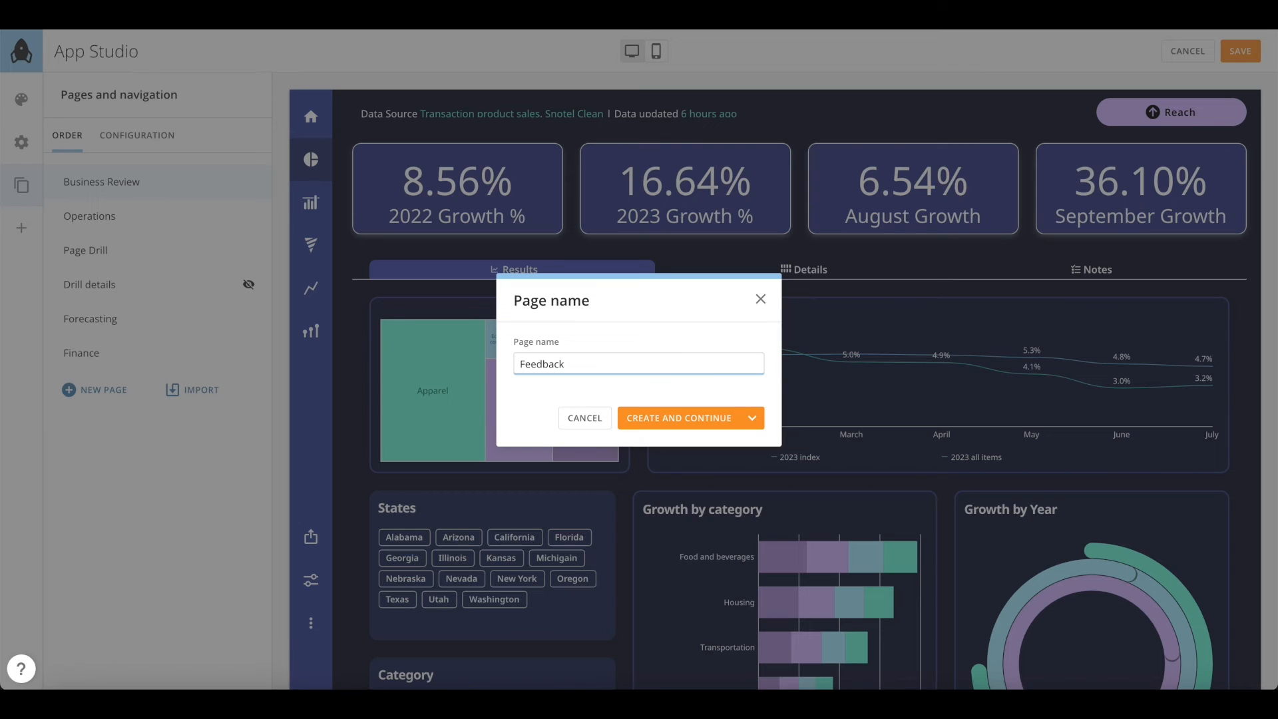
{"action": "left_click", "coordinate": [713, 419]}
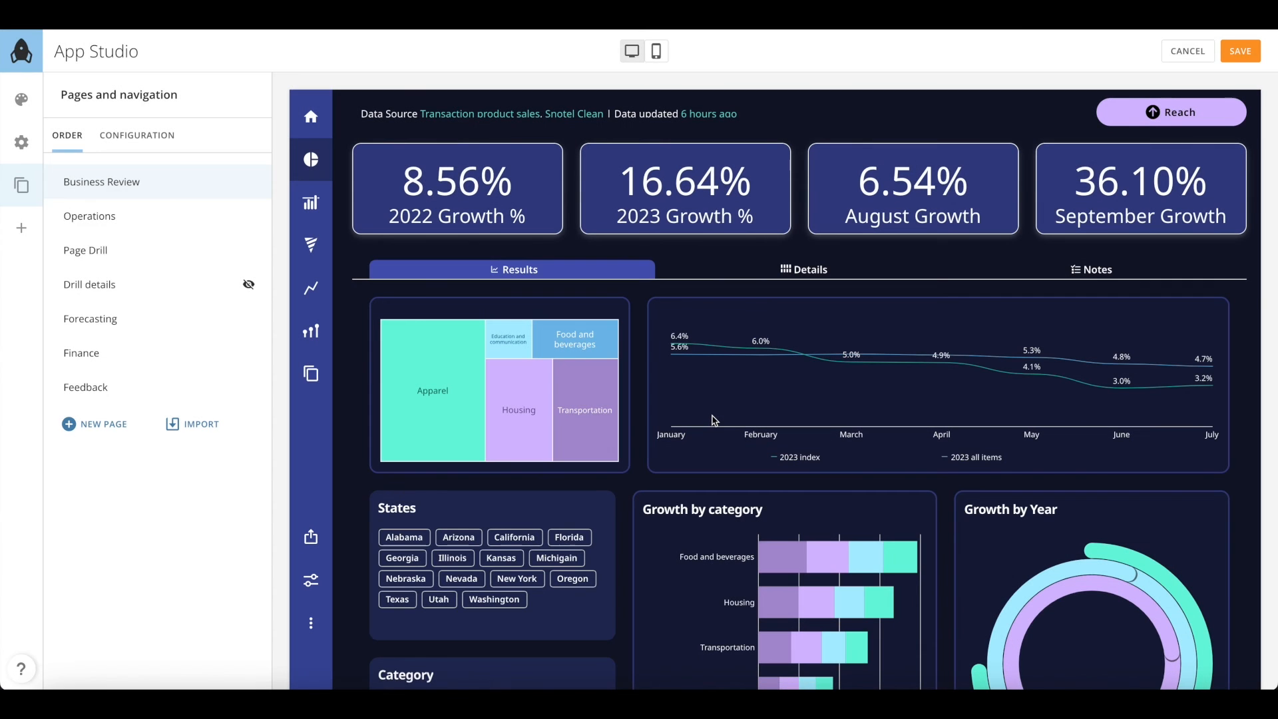
Give Feedback the arrow-curved-back icon and place it right after Operations
{"action": "left_click", "coordinate": [248, 387]}
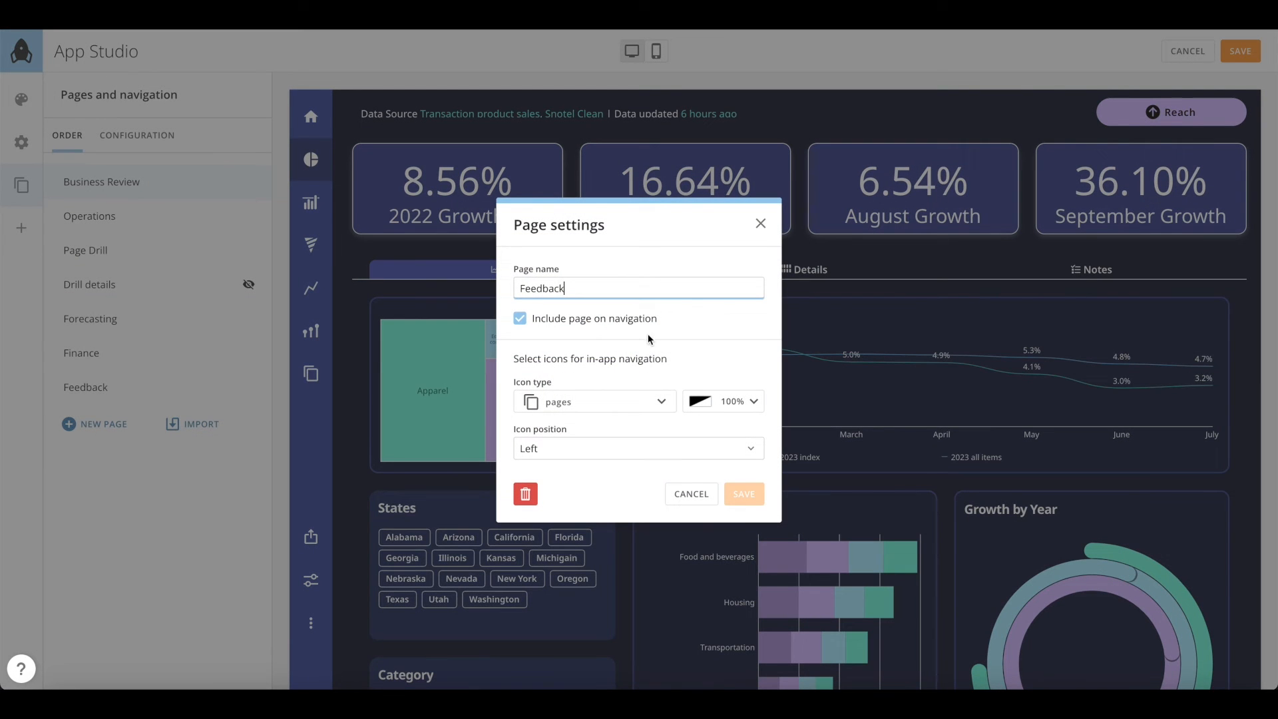
{"action": "left_click", "coordinate": [594, 403]}
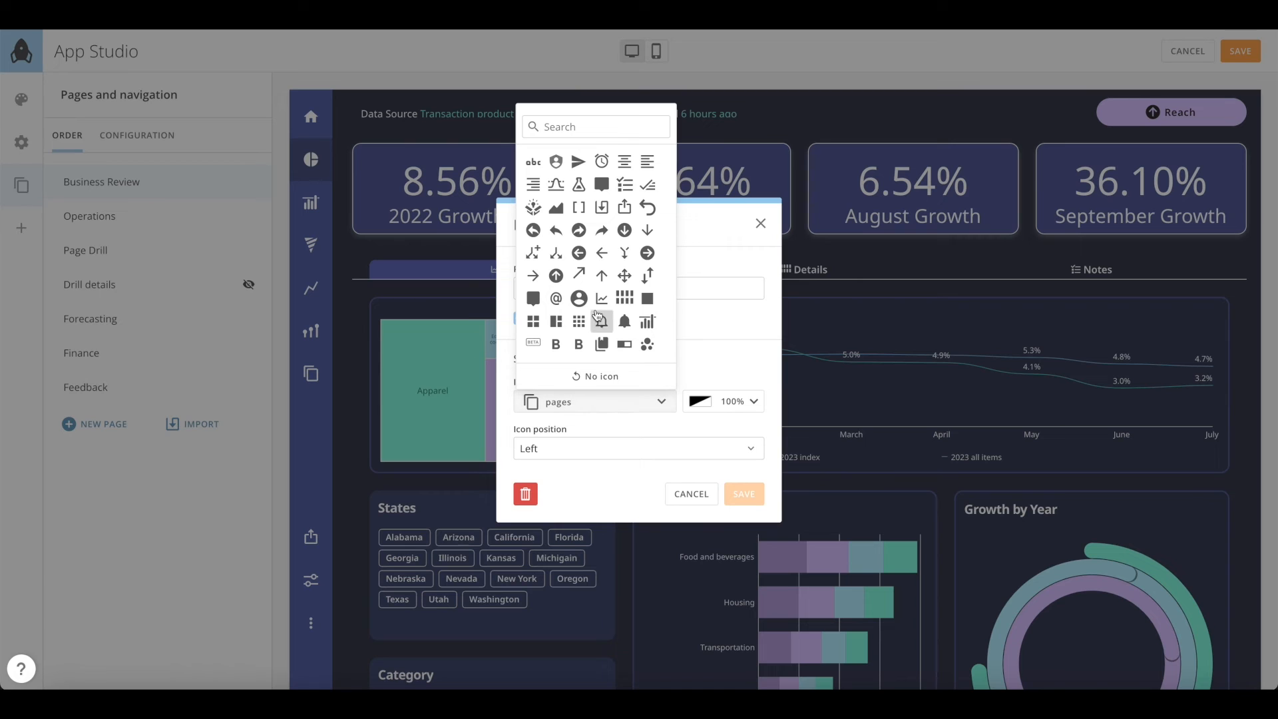
{"action": "scroll", "coordinate": [586, 266], "scroll_direction": "down", "scroll_amount": 1}
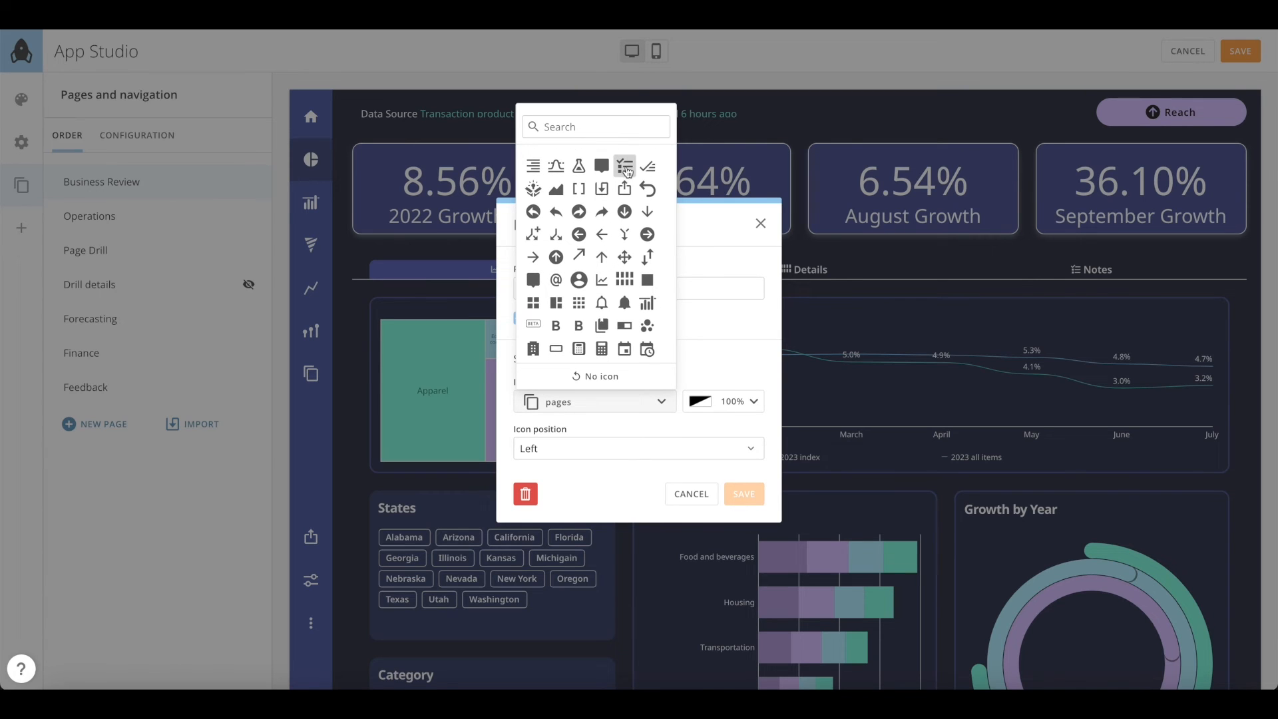
{"action": "left_click", "coordinate": [647, 189]}
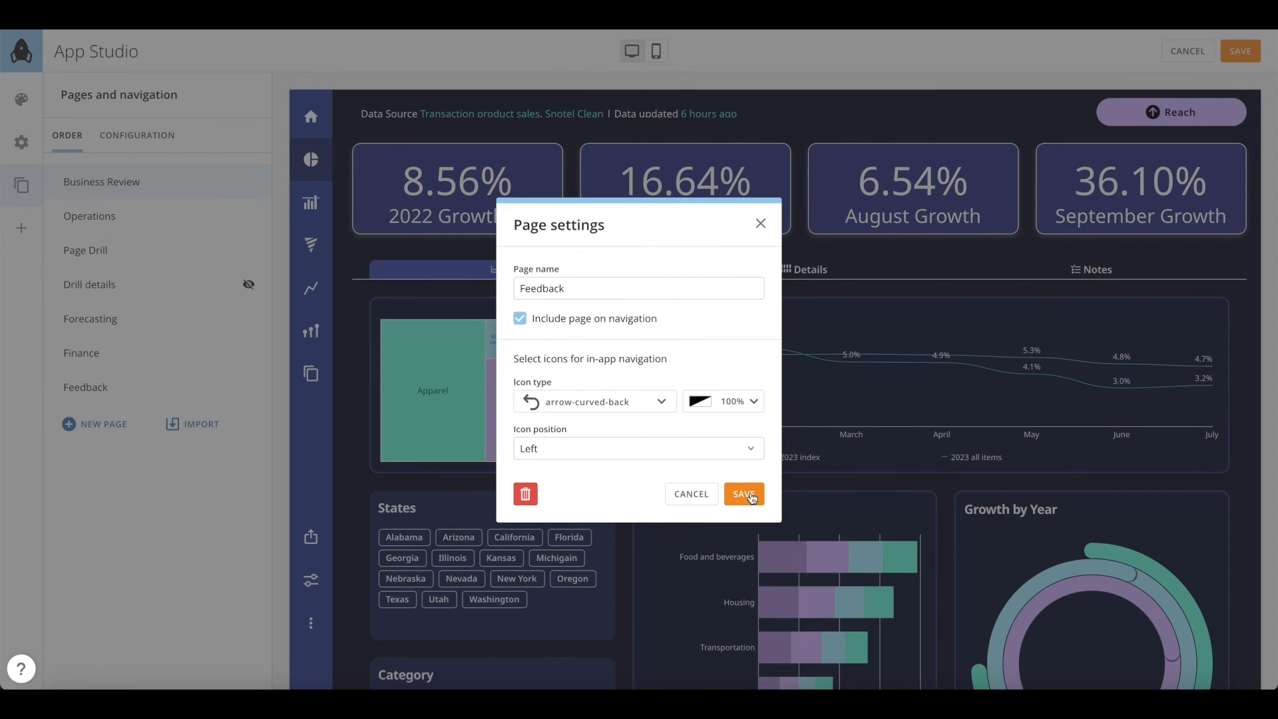
{"action": "left_click", "coordinate": [743, 494]}
{"action": "left_click_drag", "start_coordinate": [55, 388], "coordinate": [58, 247]}
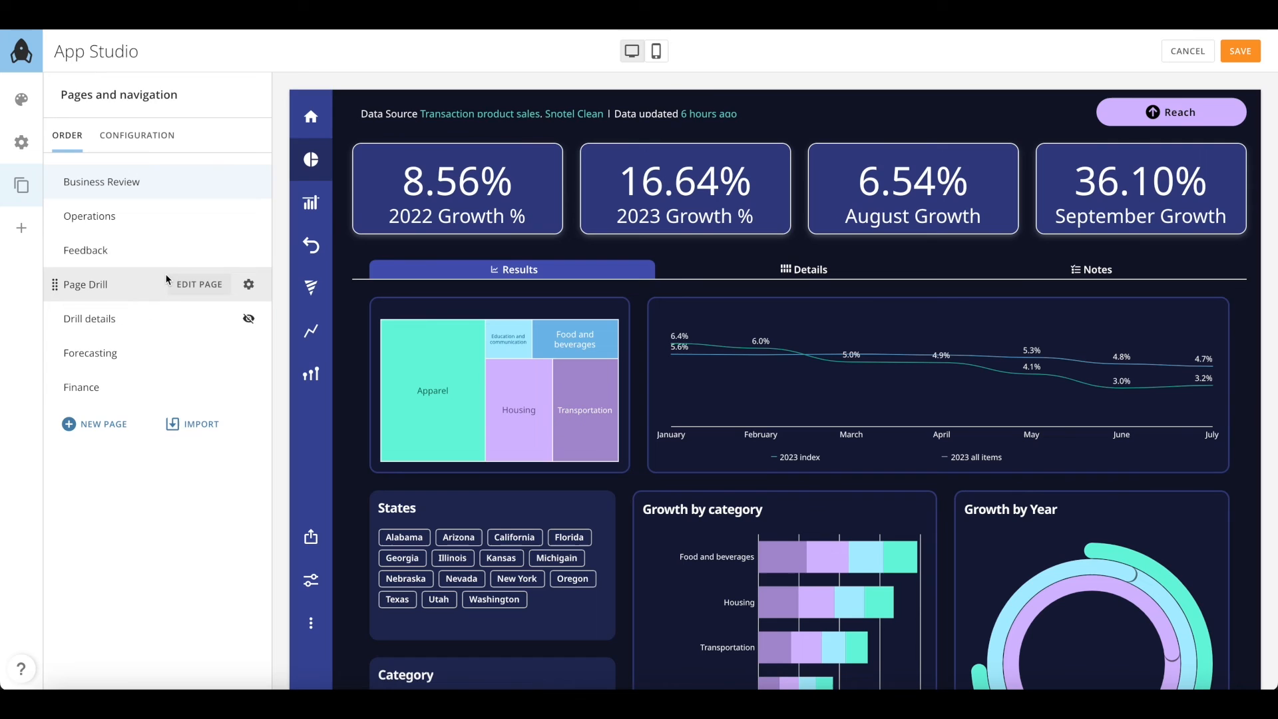
Save pending changes, open the Feedback page editor, and drag a Form onto its canvas
{"action": "left_click", "coordinate": [198, 250]}
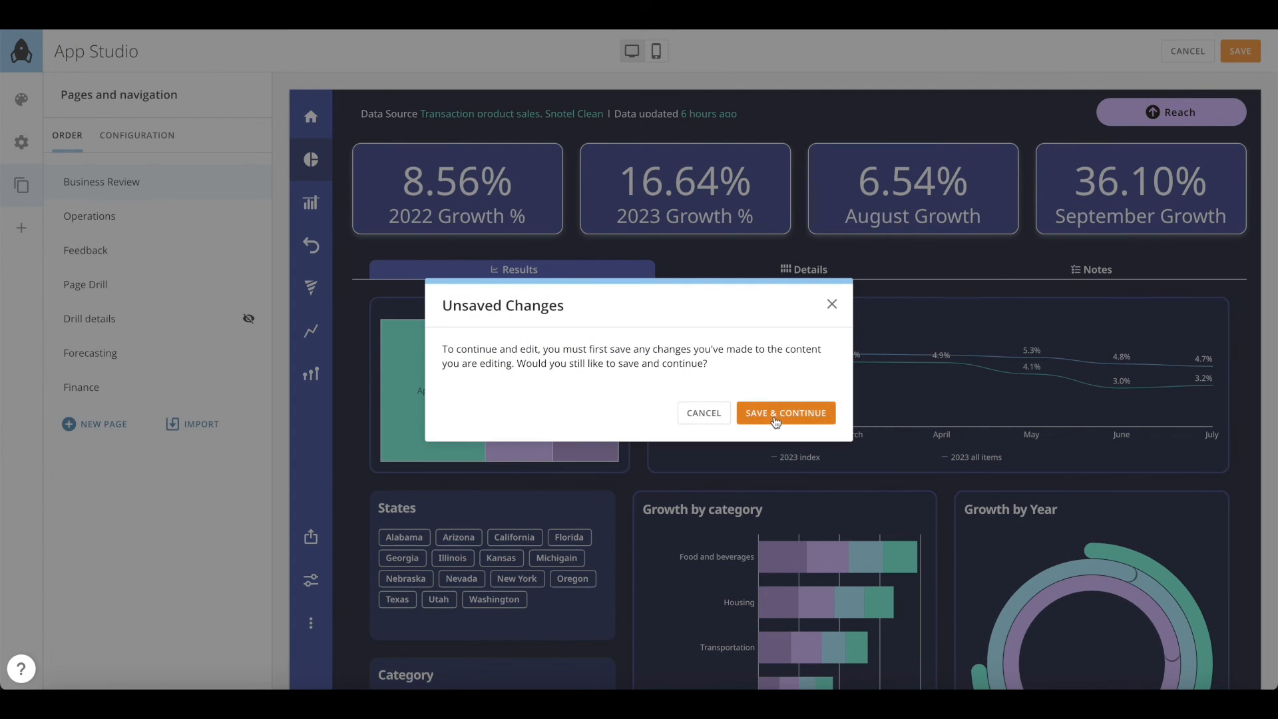
{"action": "left_click", "coordinate": [776, 414]}
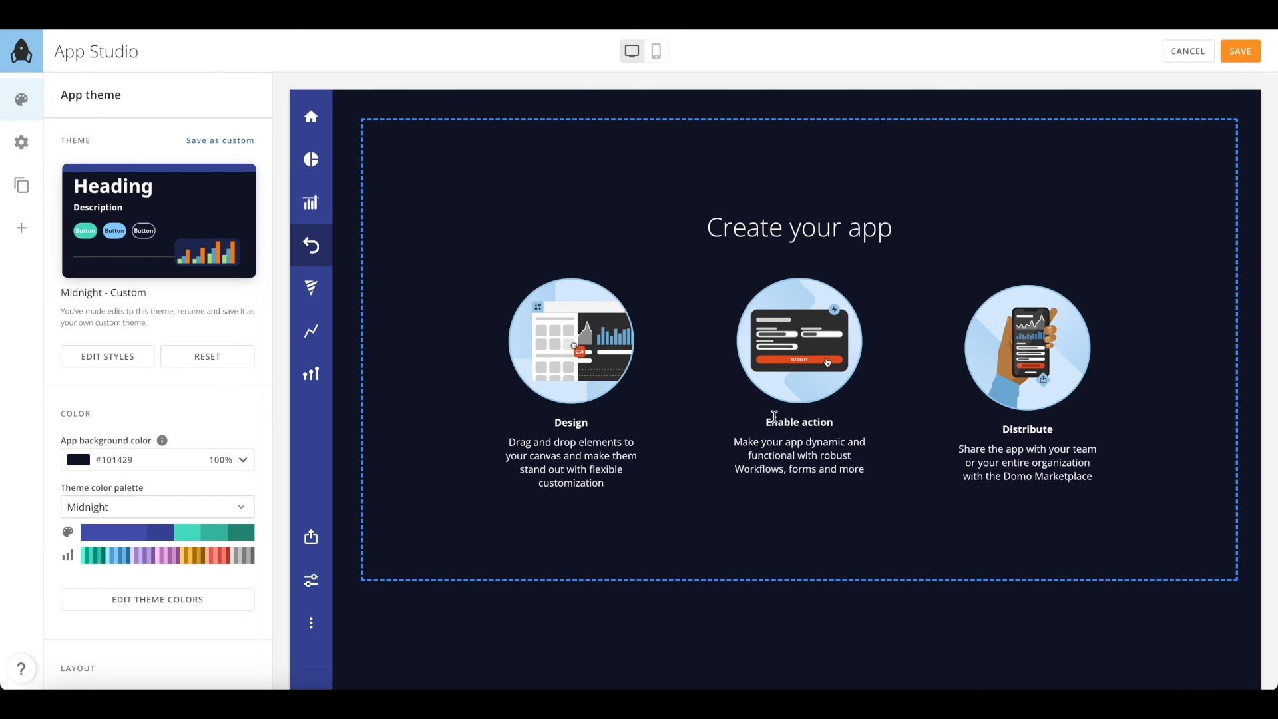
{"action": "left_click", "coordinate": [22, 227]}
{"action": "left_click_drag", "start_coordinate": [233, 356], "coordinate": [660, 289]}
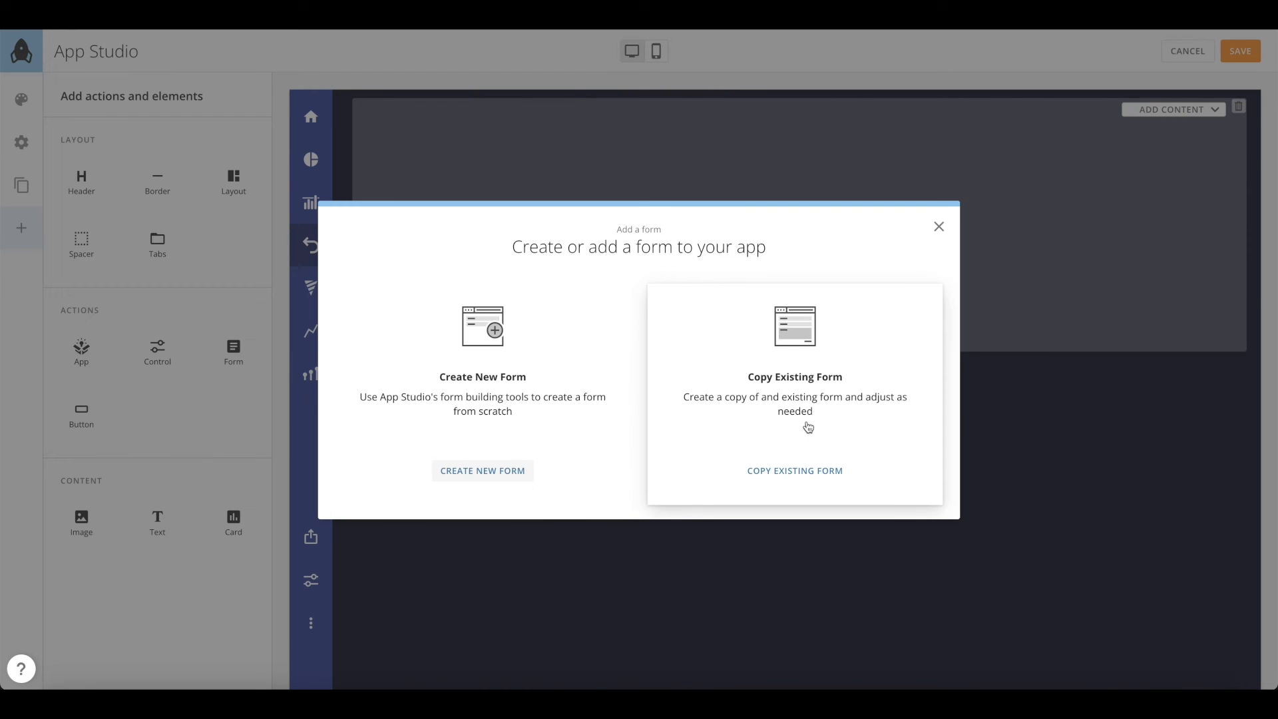
Create a new form titled Feedback whose first question asks for First and Last name
{"action": "left_click", "coordinate": [484, 473]}
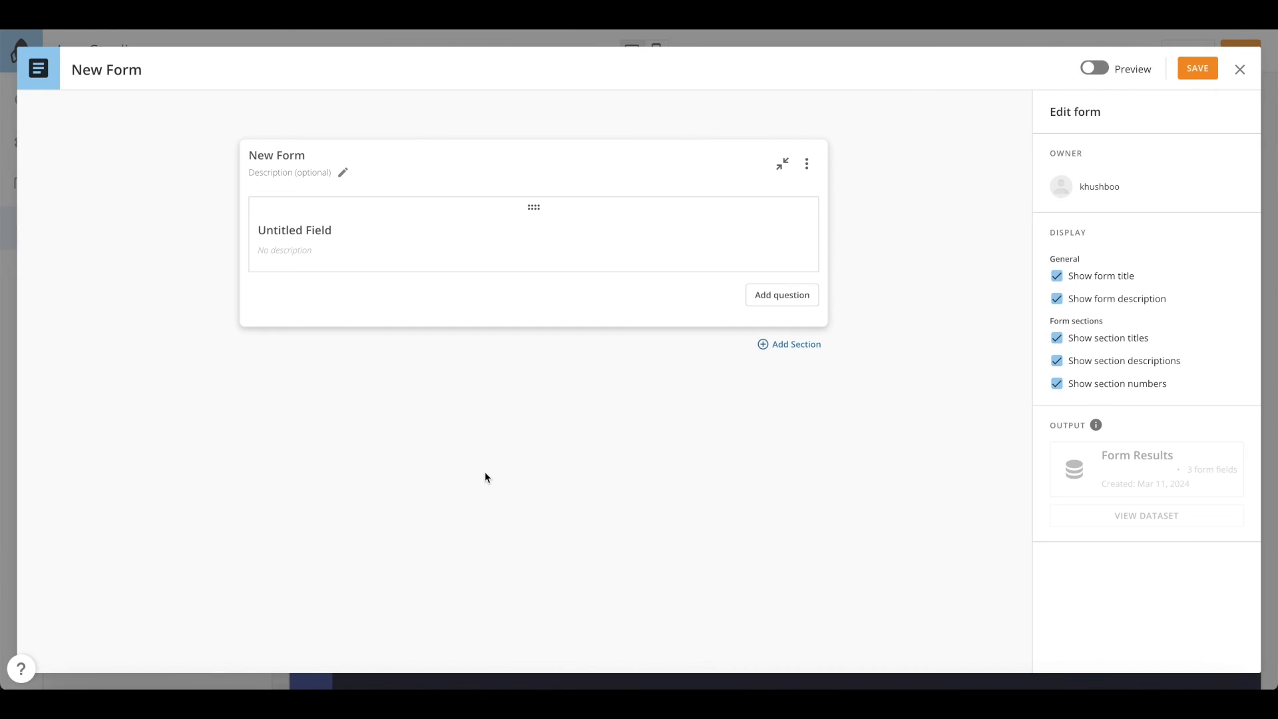
{"action": "double_click", "coordinate": [292, 154]}
{"action": "left_click_drag", "start_coordinate": [305, 160], "coordinate": [253, 160]}
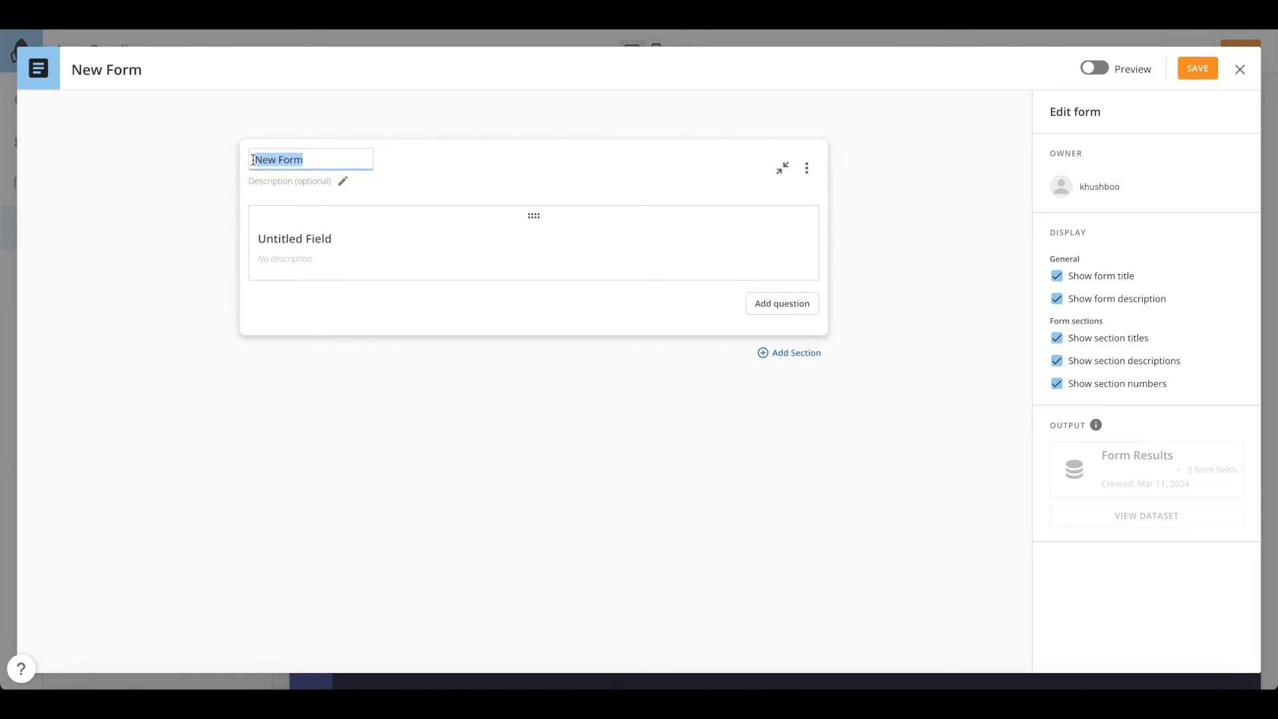
{"action": "type", "text": "Feedback"}
{"action": "left_click", "coordinate": [304, 240]}
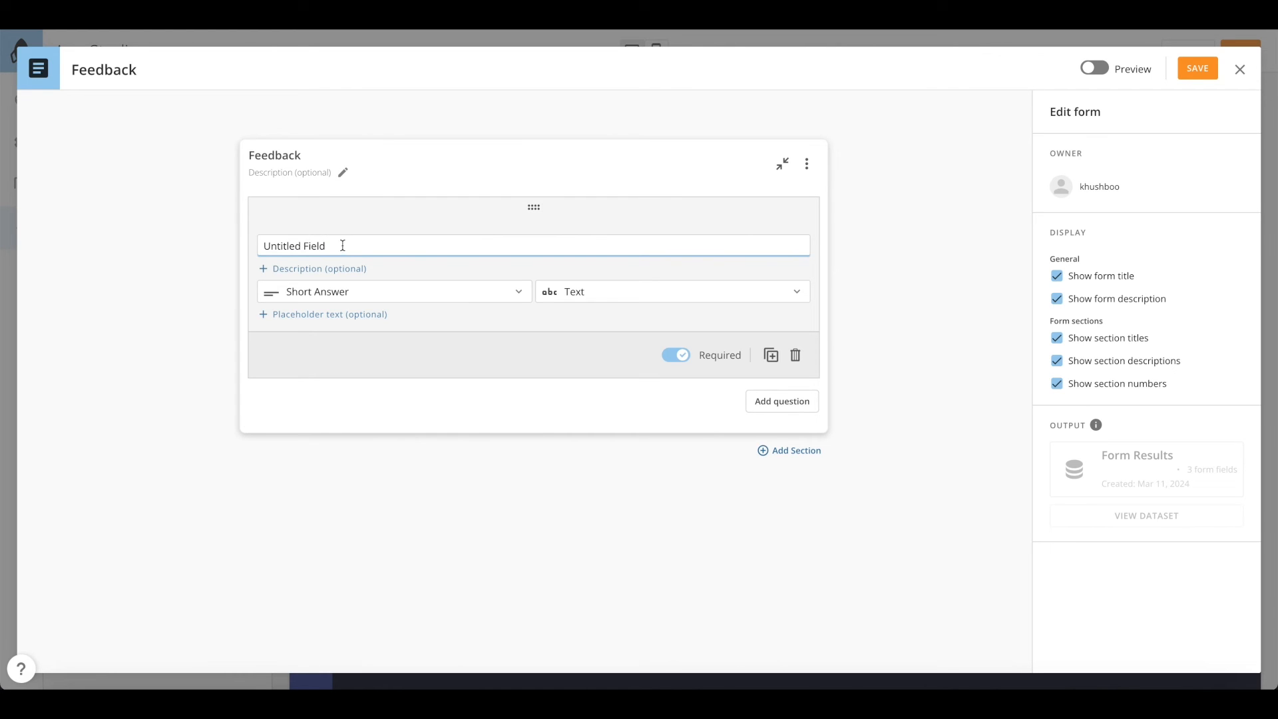
{"action": "left_click_drag", "start_coordinate": [323, 247], "coordinate": [257, 247]}
{"action": "type", "text": "First and Last name"}
Add a second 'How … this app' experience question of type Single Choice - Radio
{"action": "left_click", "coordinate": [774, 402]}
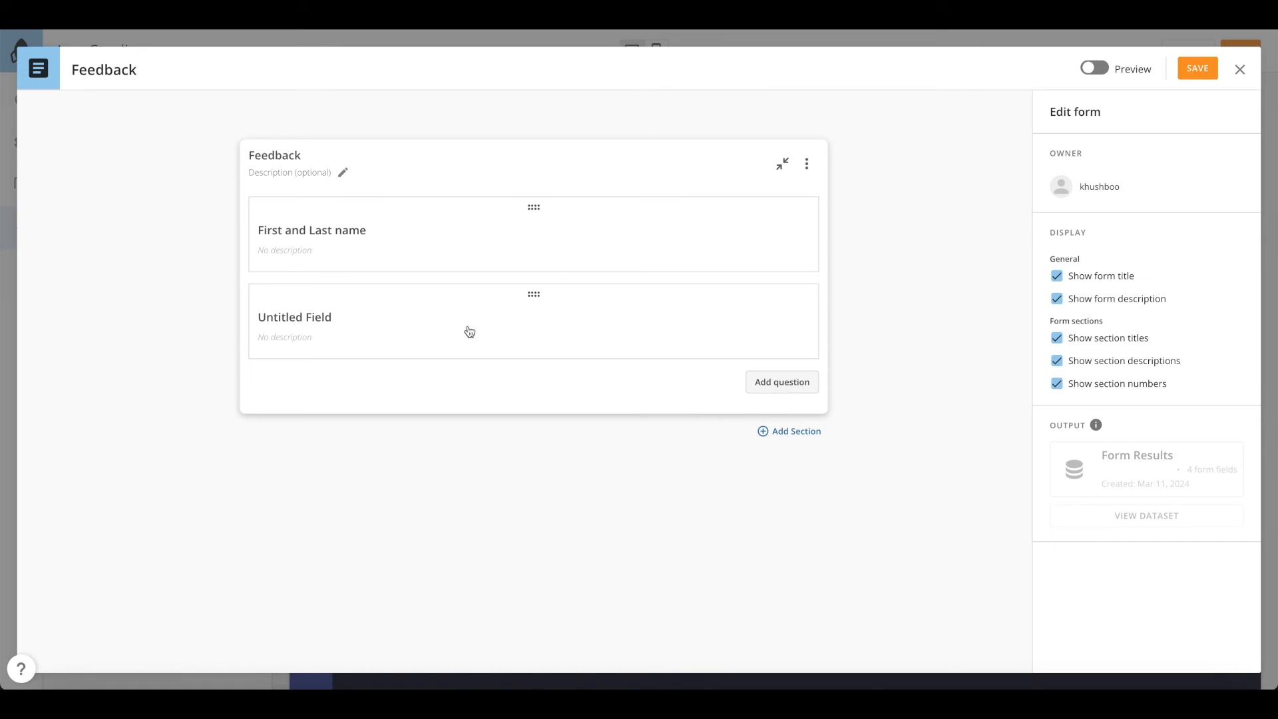
{"action": "left_click", "coordinate": [297, 324]}
{"action": "left_click_drag", "start_coordinate": [349, 338], "coordinate": [266, 335]}
{"action": "type", "text": "How was your experie"}
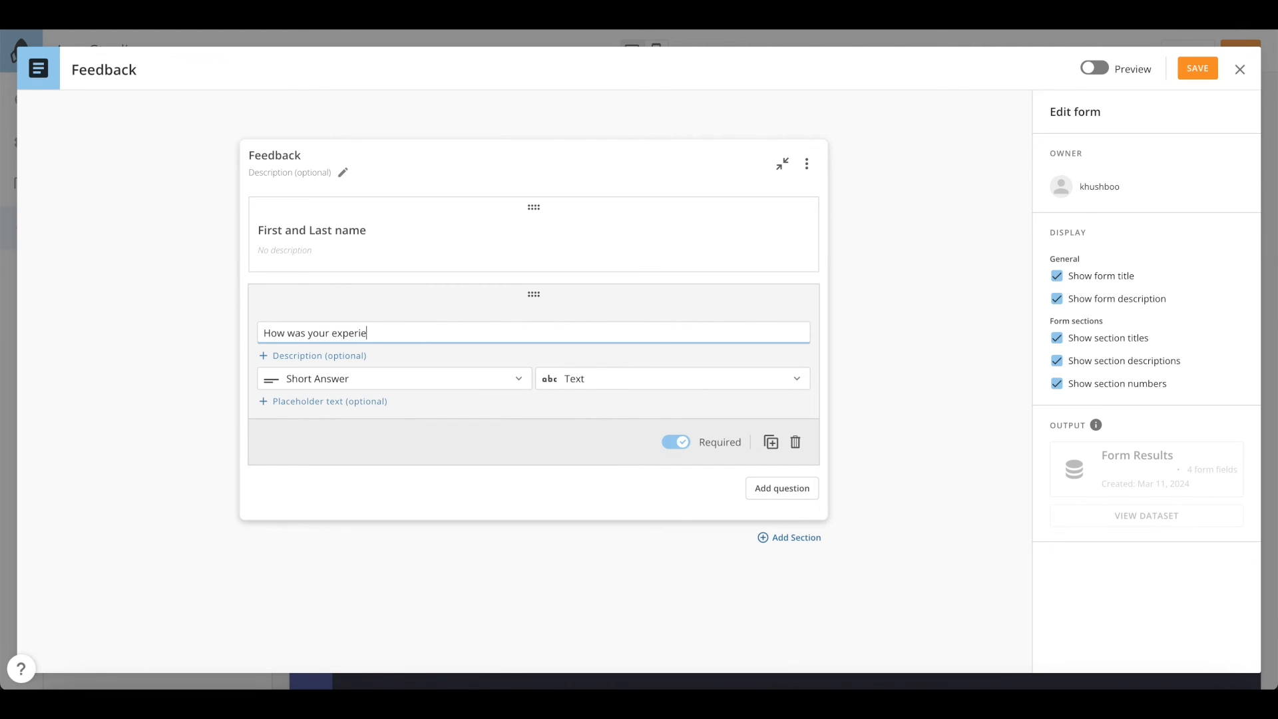
{"action": "type", "text": "this app?"}
{"action": "left_click", "coordinate": [303, 383]}
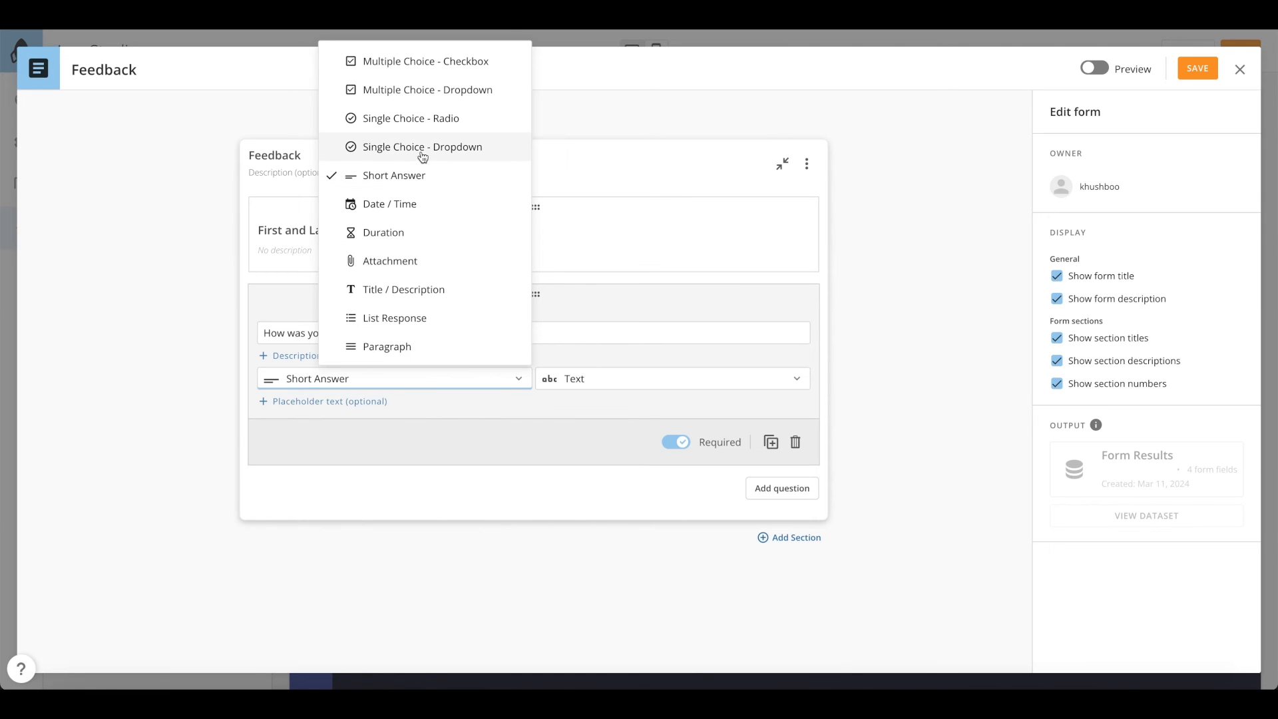
{"action": "left_click", "coordinate": [422, 129]}
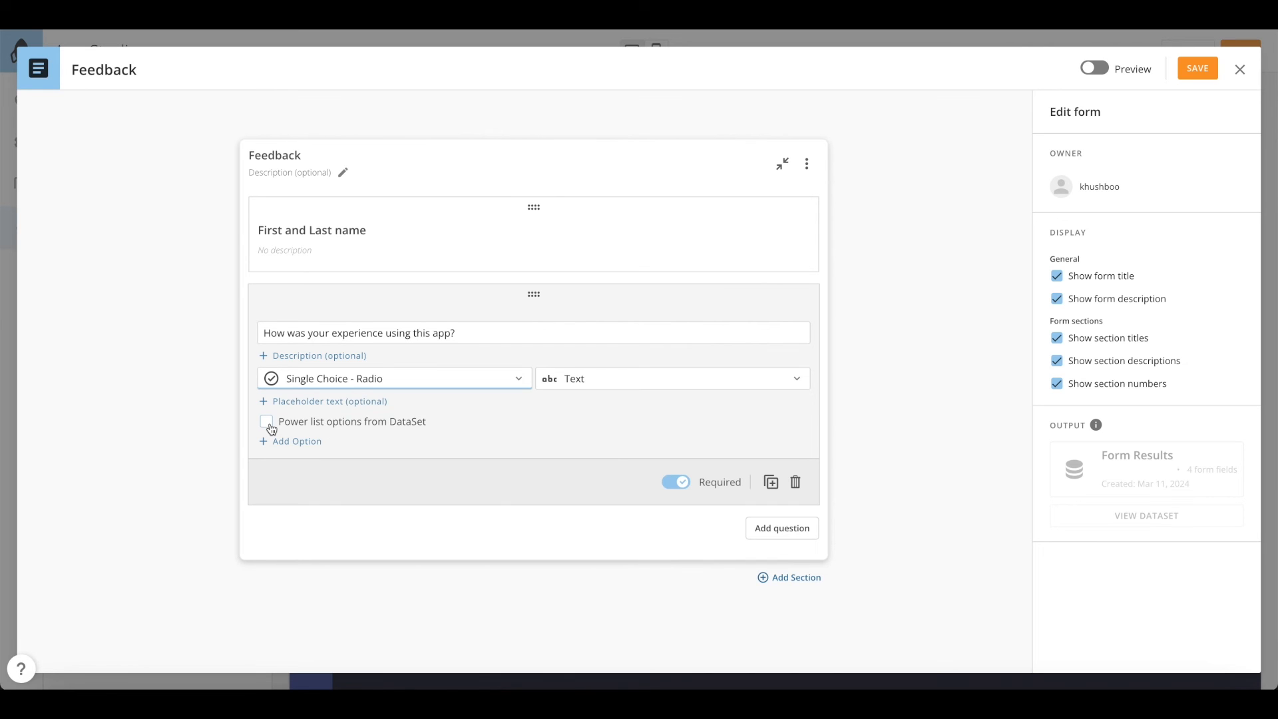
Give the experience question five options: Great, Very Good, Good, Average, Below Average
{"action": "left_click", "coordinate": [285, 443]}
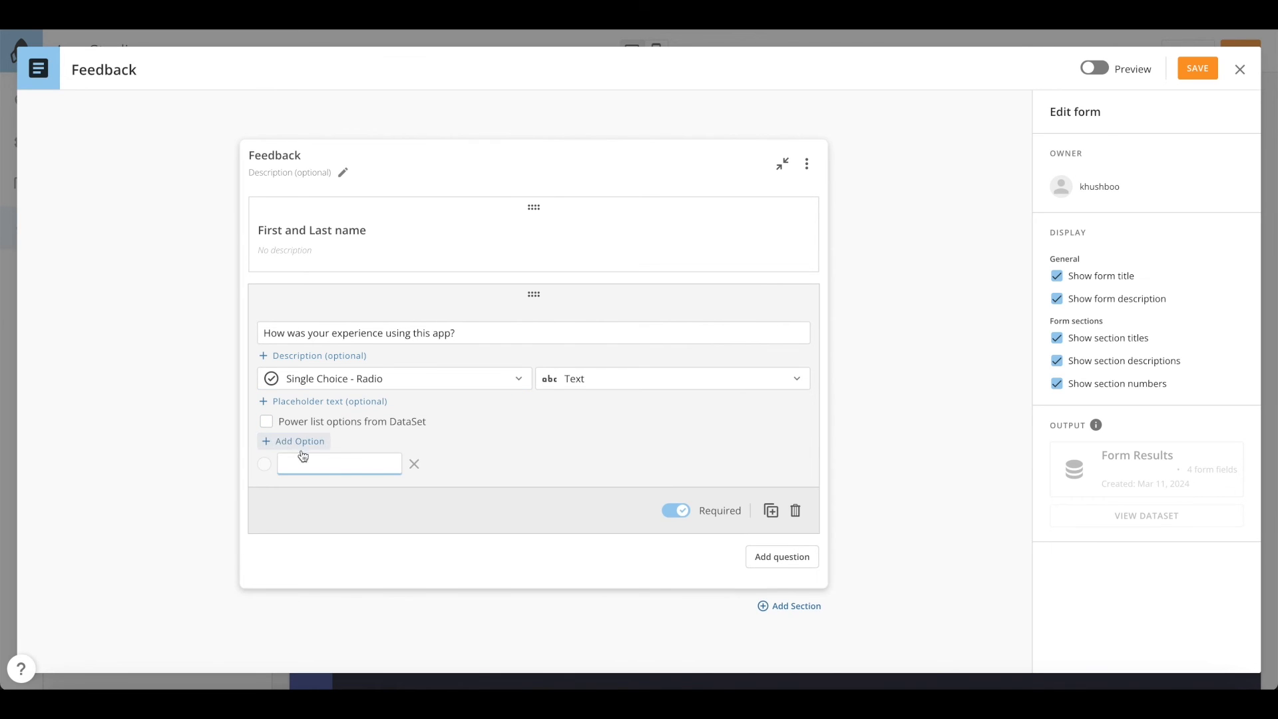
{"action": "type", "text": "Great"}
{"action": "left_click", "coordinate": [287, 441]}
{"action": "type", "text": "V"}
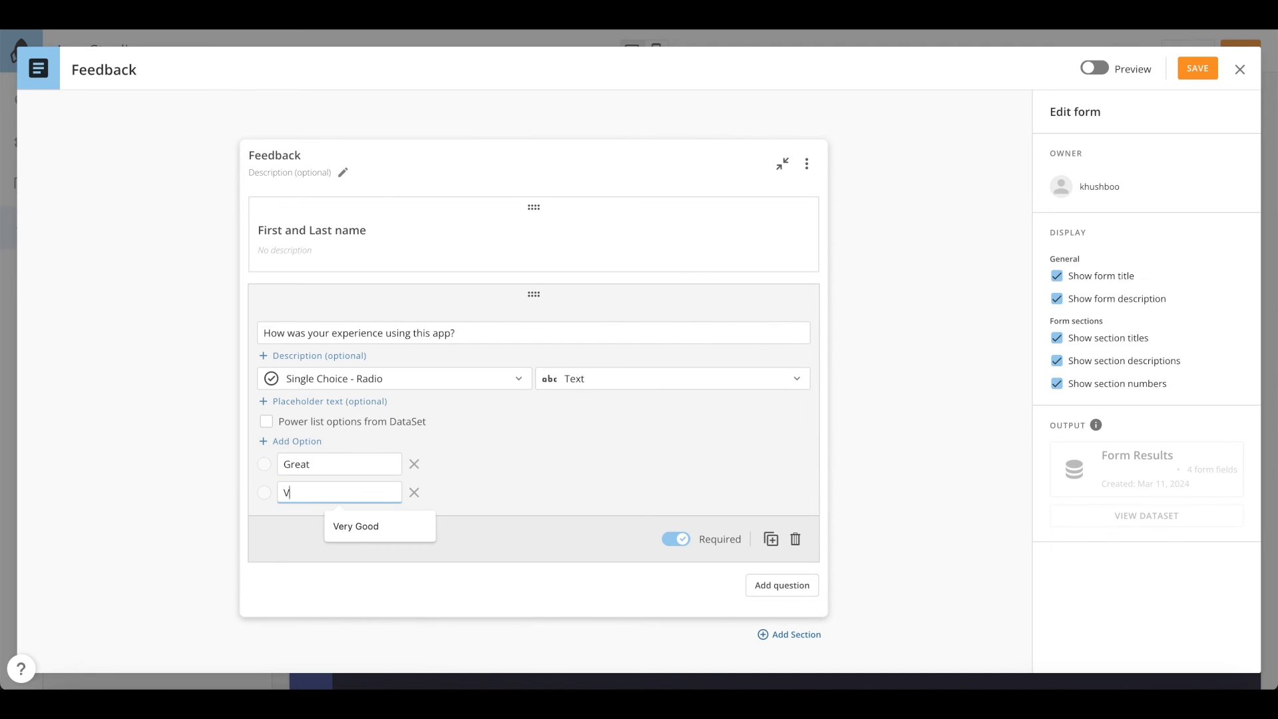
{"action": "type", "text": "ery Good"}
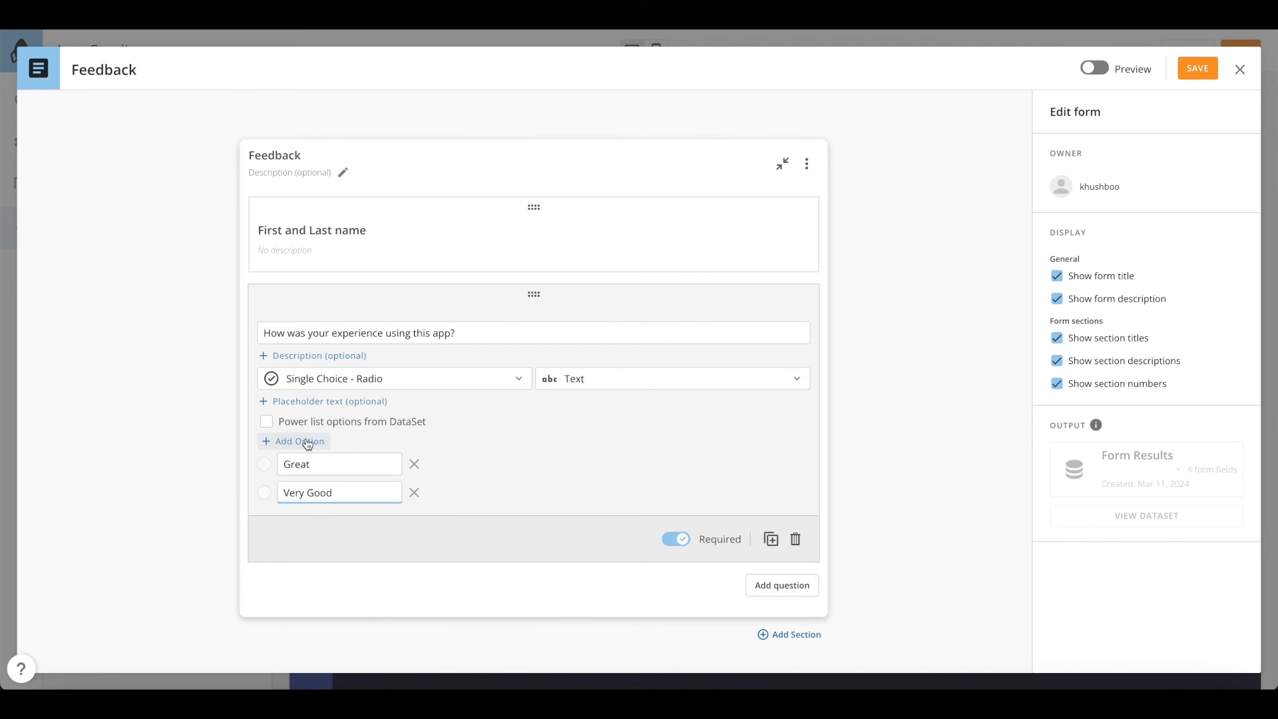
{"action": "left_click", "coordinate": [305, 442]}
{"action": "type", "text": "Good"}
{"action": "key", "text": "BackSpace"}
{"action": "type", "text": "d"}
{"action": "left_click", "coordinate": [303, 441]}
{"action": "type", "text": "Average"}
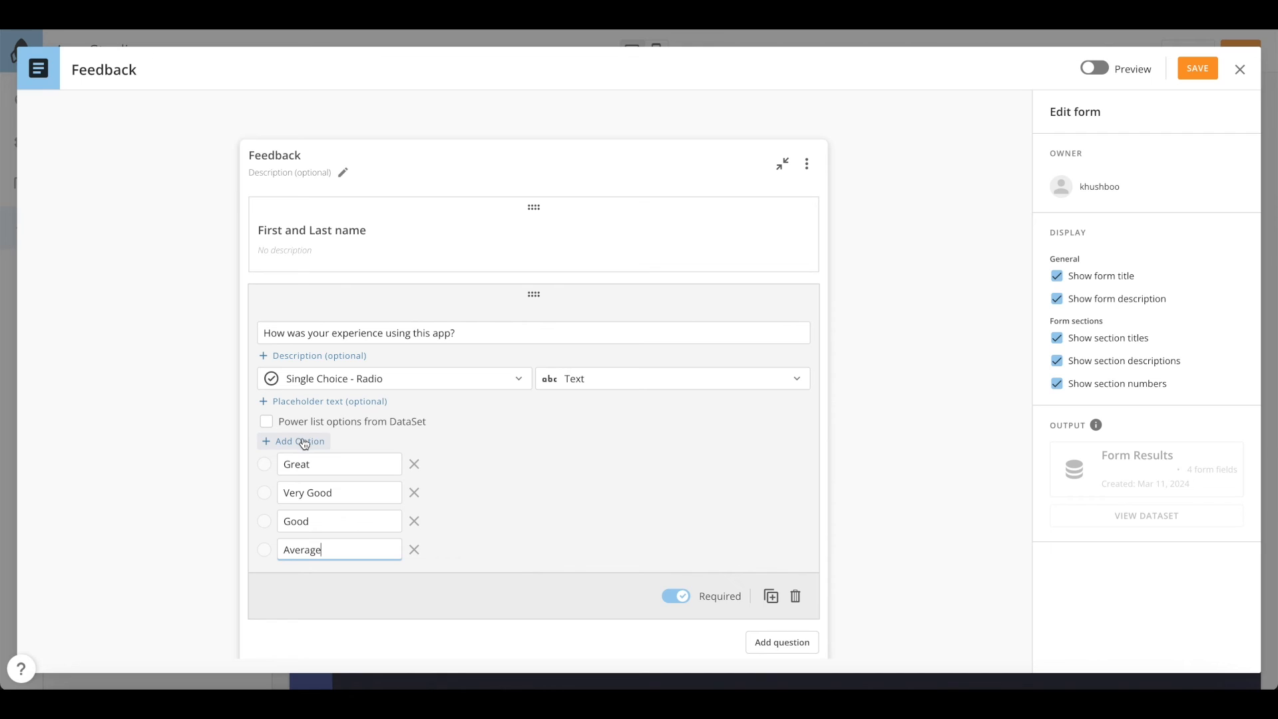
{"action": "left_click", "coordinate": [305, 442]}
{"action": "type", "text": "Below Average"}
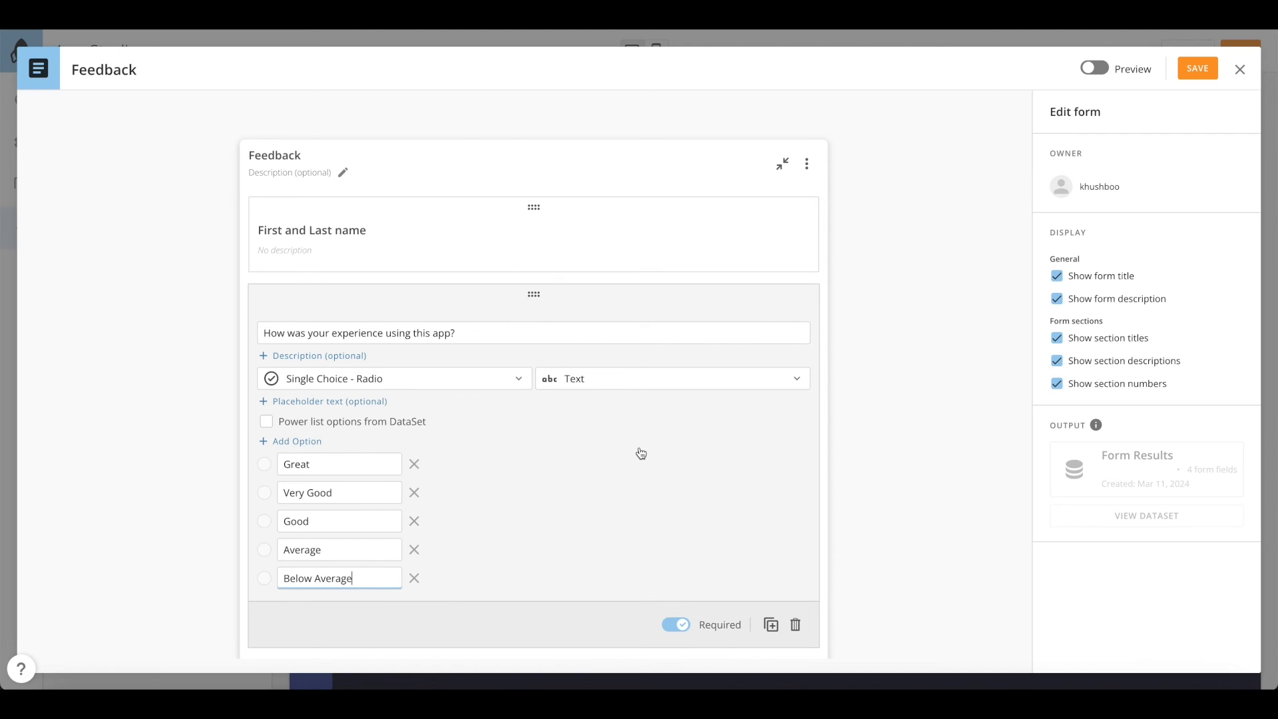
Preview the finished Feedback form, then return to editing it
{"action": "scroll", "coordinate": [641, 453], "scroll_direction": "down", "scroll_amount": 2}
{"action": "scroll", "coordinate": [767, 461], "scroll_direction": "down", "scroll_amount": 1}
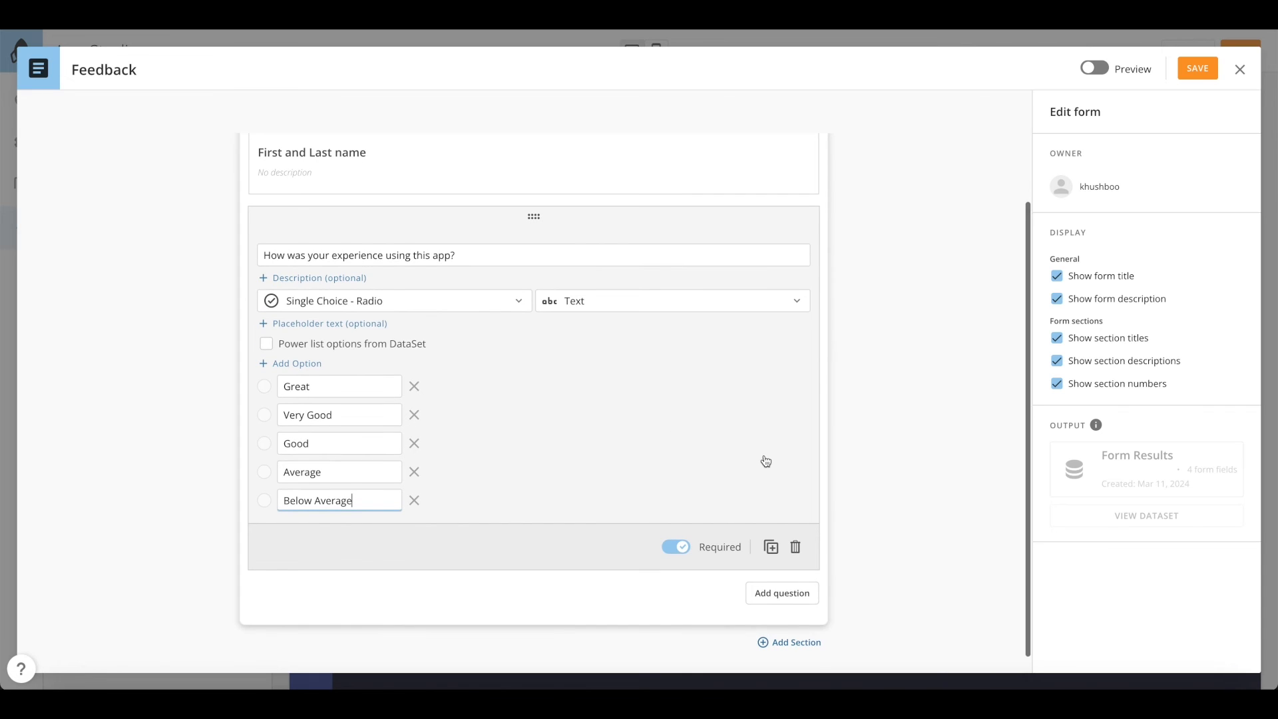
{"action": "scroll", "coordinate": [766, 461], "scroll_direction": "up", "scroll_amount": 3}
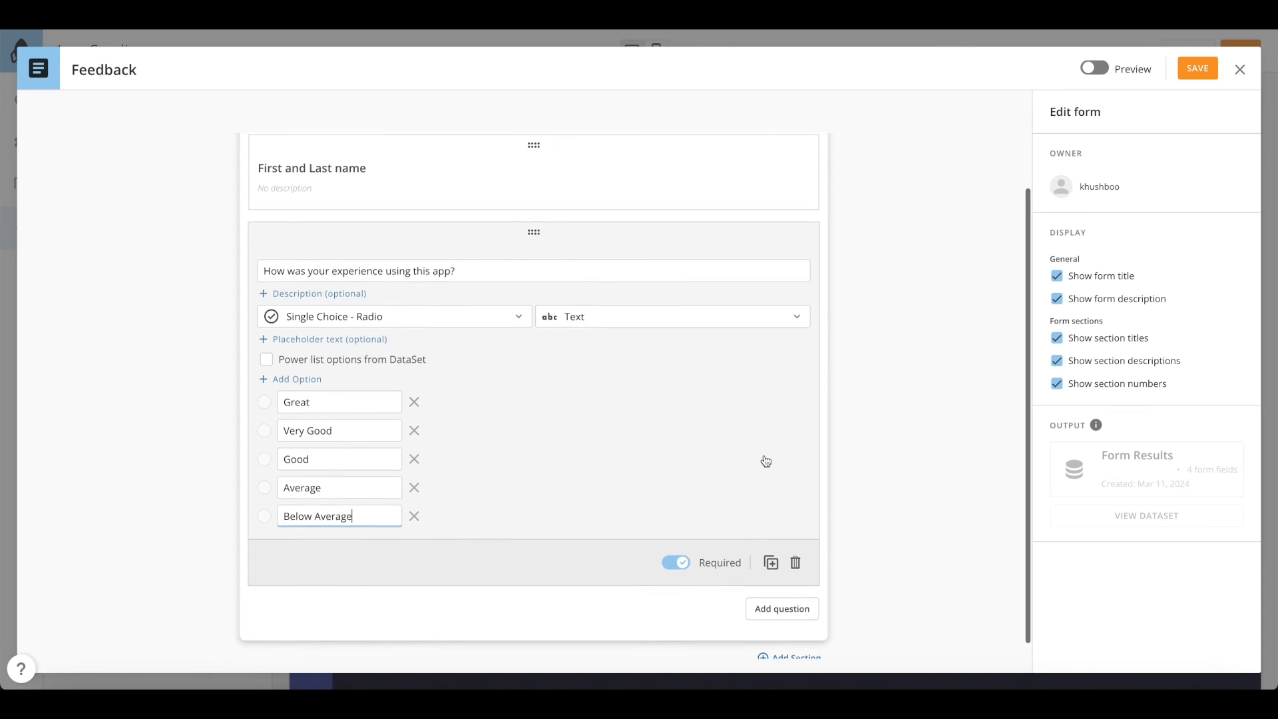
{"action": "left_click", "coordinate": [1099, 78]}
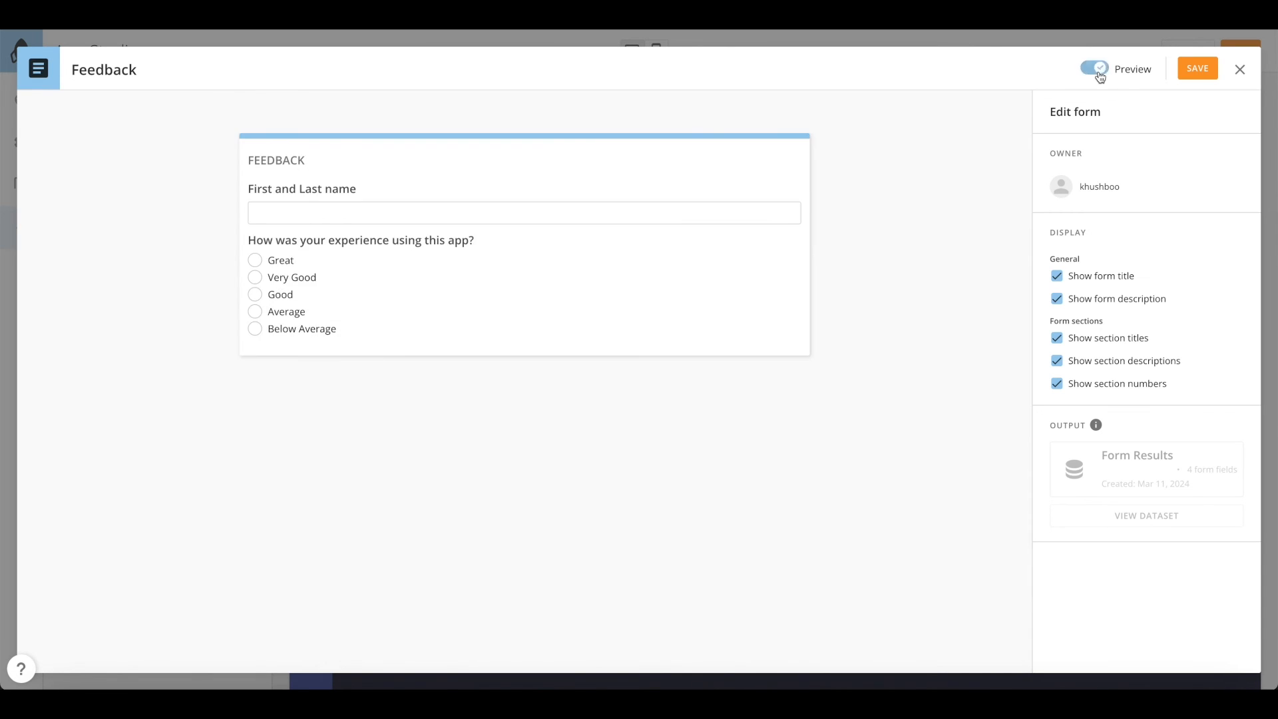
{"action": "left_click", "coordinate": [1095, 74]}
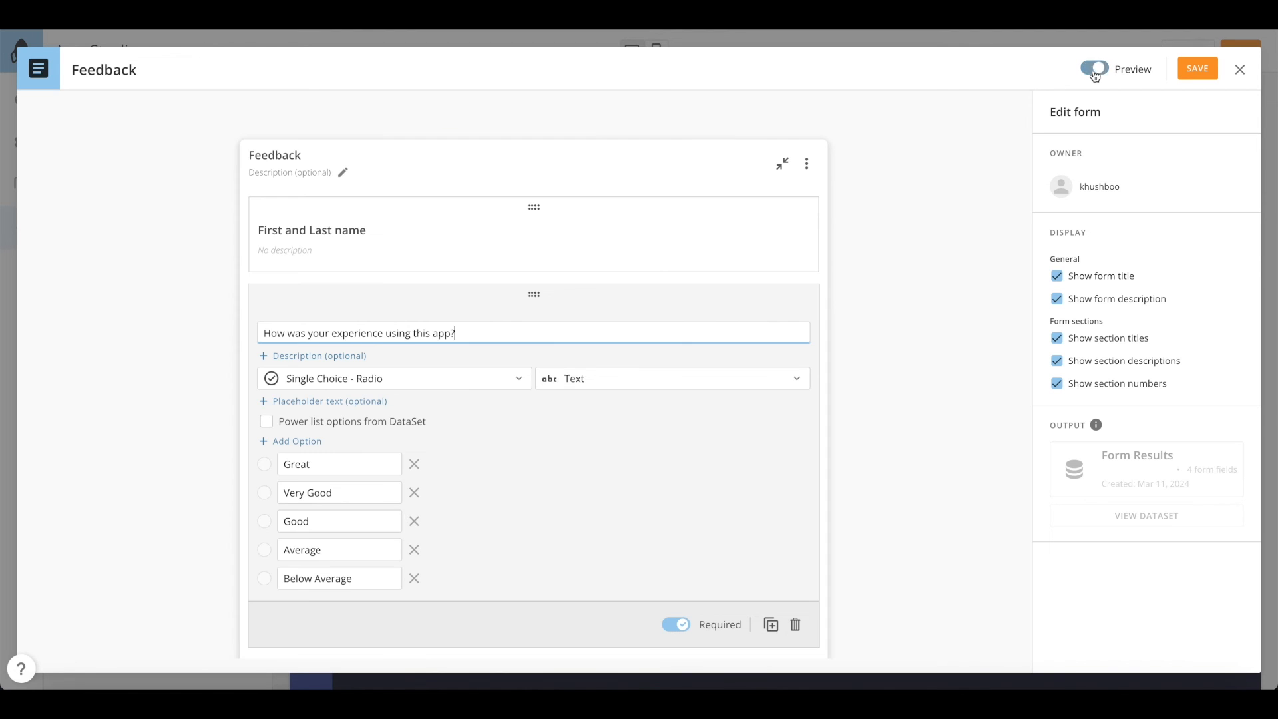
Save the Feedback form, switch its card to Style 2, and save the app layout
{"action": "left_click", "coordinate": [1202, 77]}
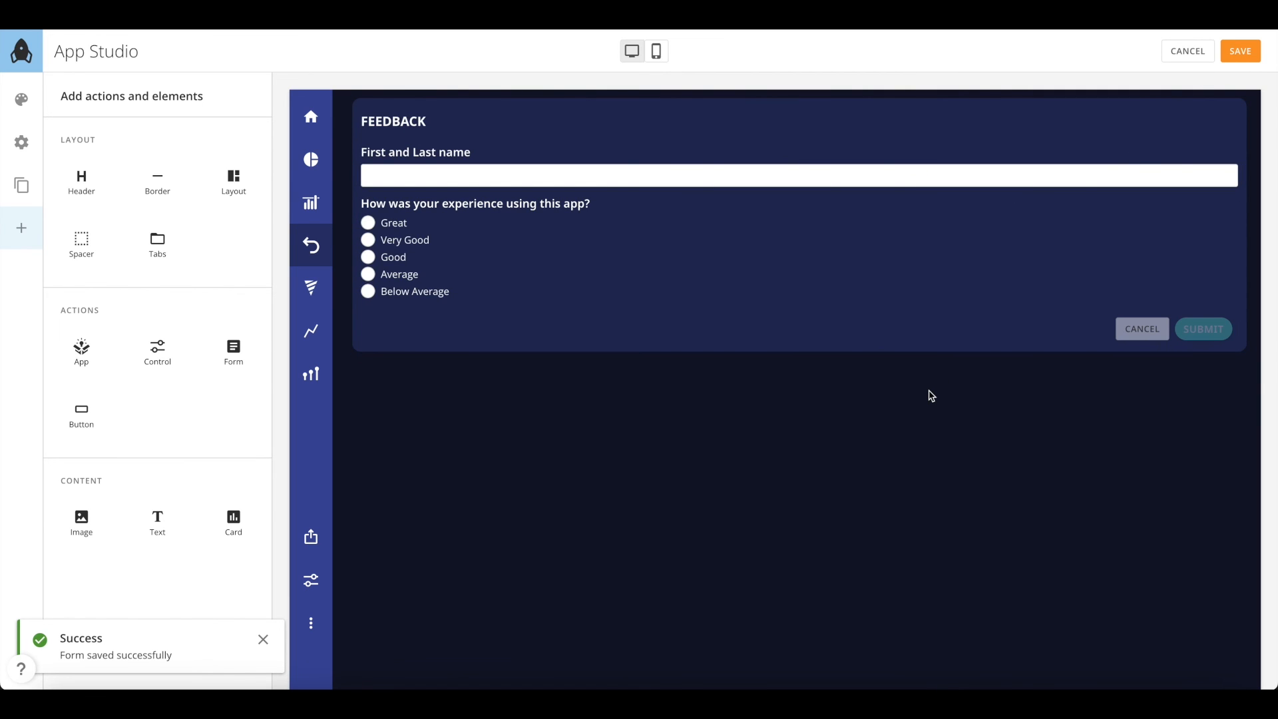
{"action": "left_click", "coordinate": [468, 178]}
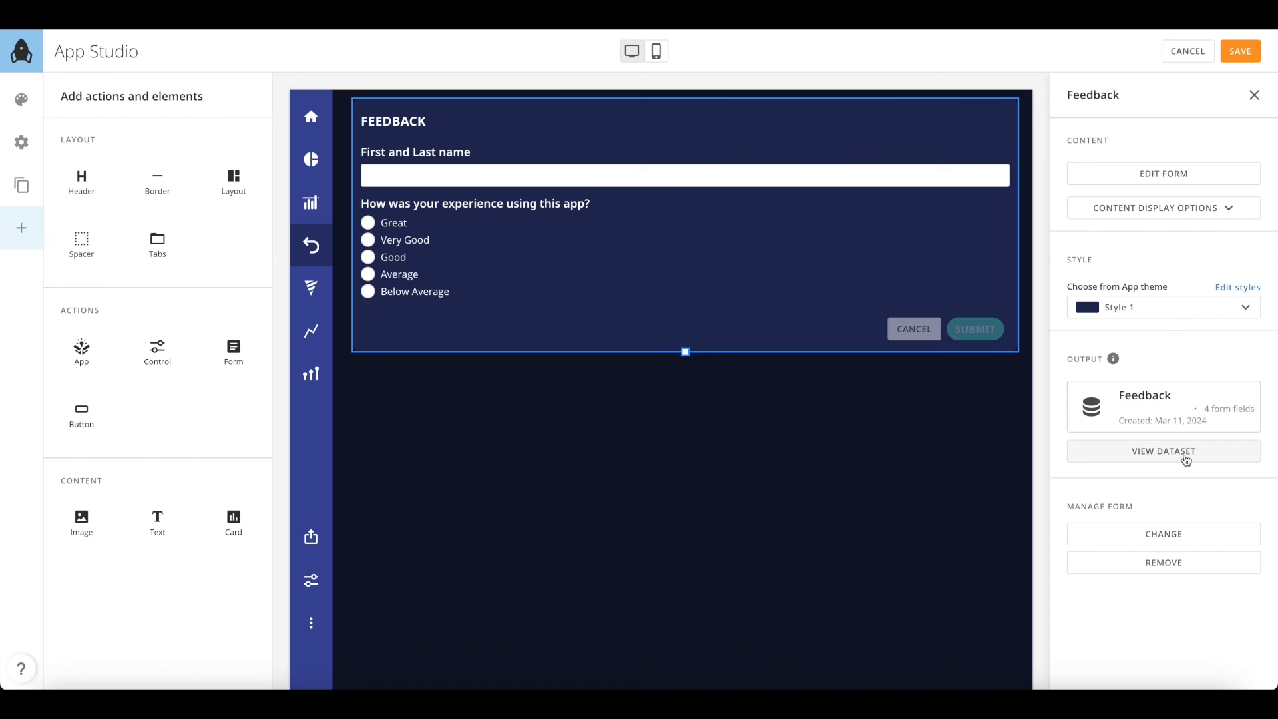
{"action": "left_click", "coordinate": [1191, 312]}
{"action": "left_click", "coordinate": [1177, 381]}
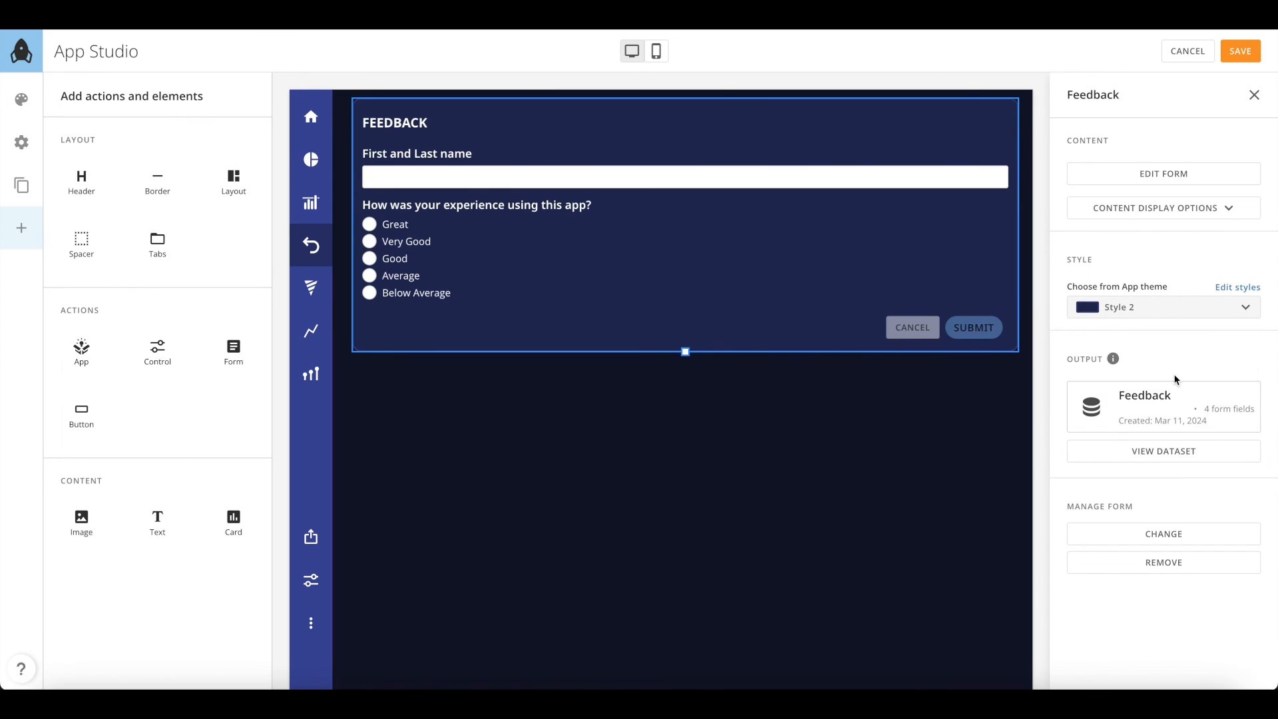
{"action": "left_click", "coordinate": [1238, 58]}
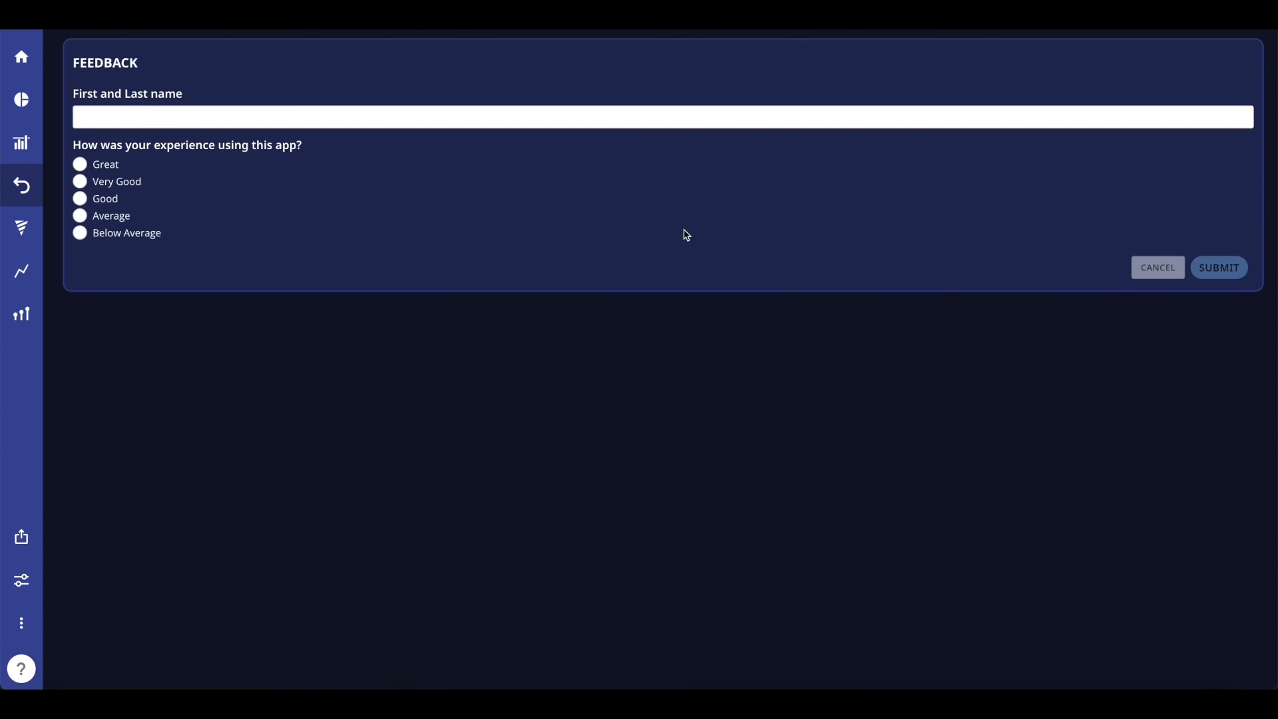
Submit a test response with the respondent's full name and a Very Good rating
{"action": "left_click", "coordinate": [440, 121]}
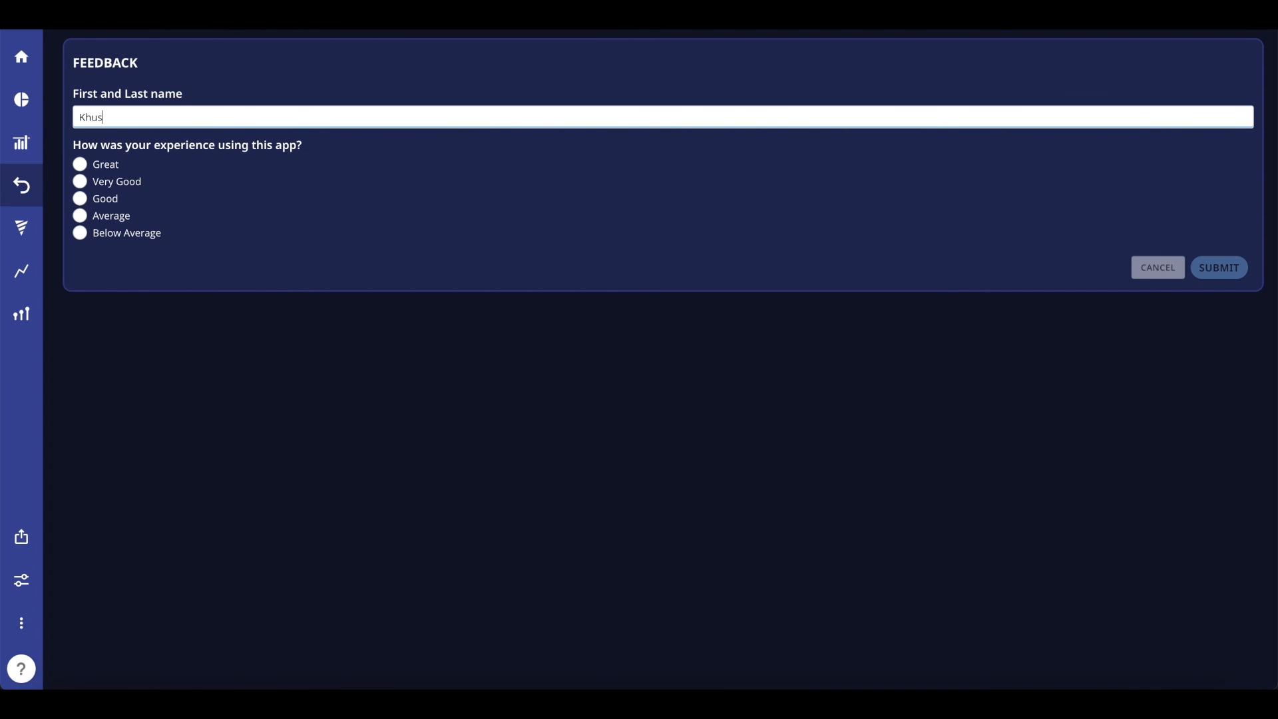
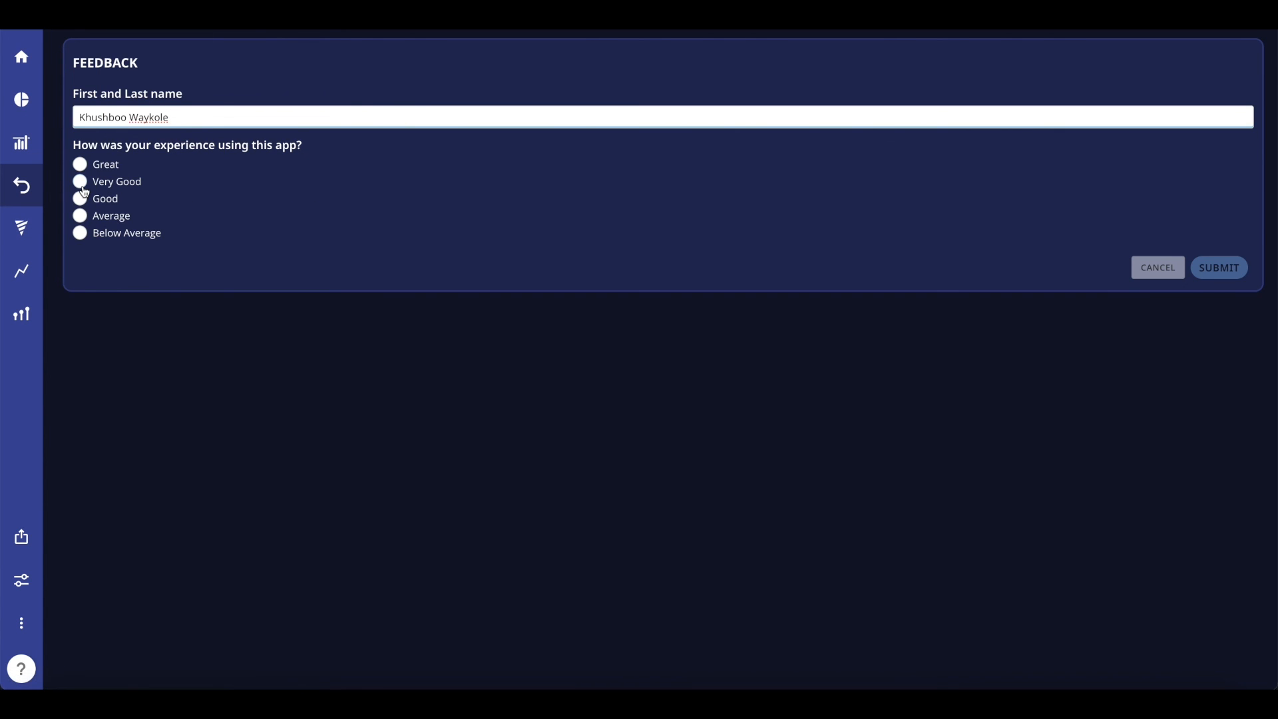
{"action": "left_click", "coordinate": [80, 183]}
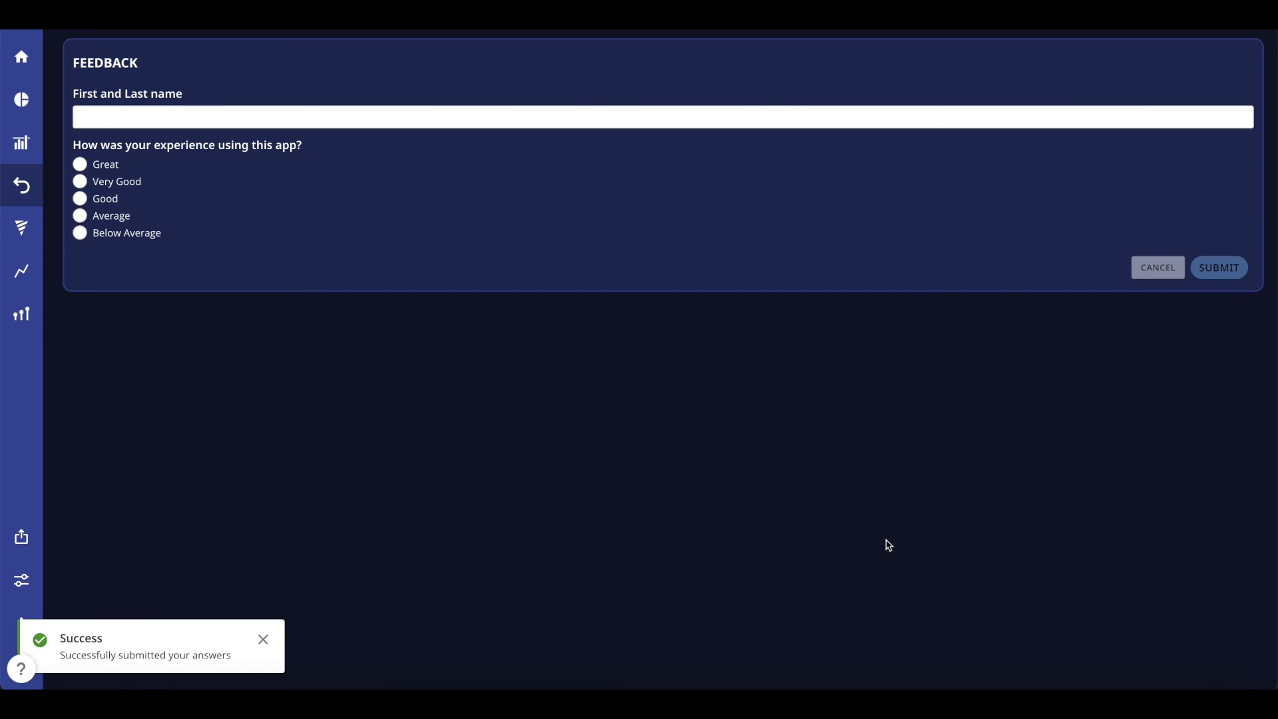
{"action": "left_click", "coordinate": [263, 640]}
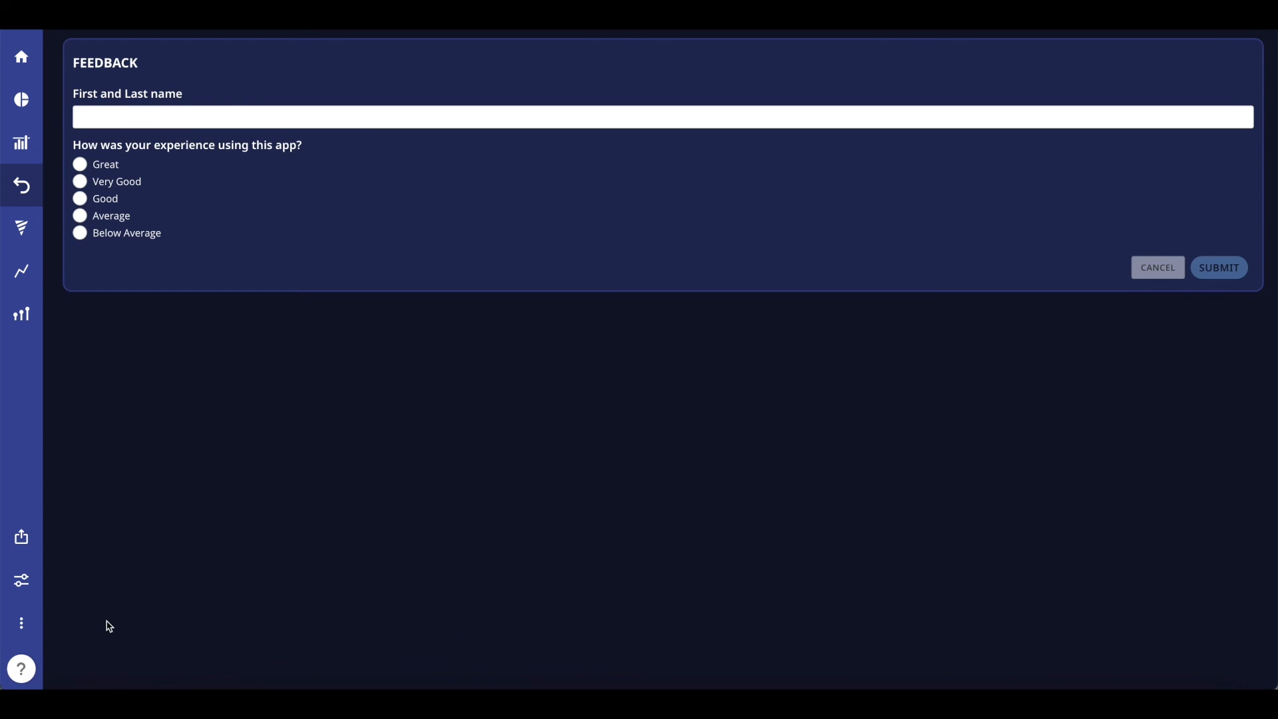
{"action": "left_click", "coordinate": [21, 623]}
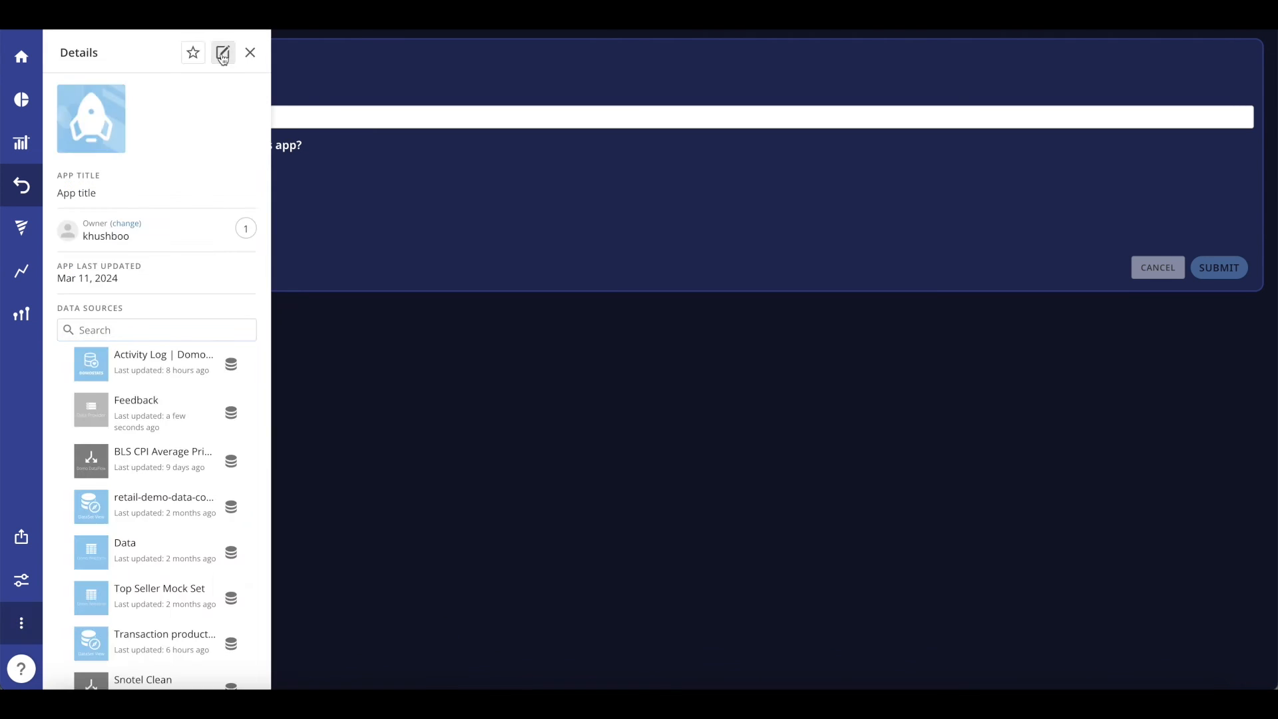
Add a button at the top right of the Feedback page, above the form
{"action": "left_click", "coordinate": [223, 55]}
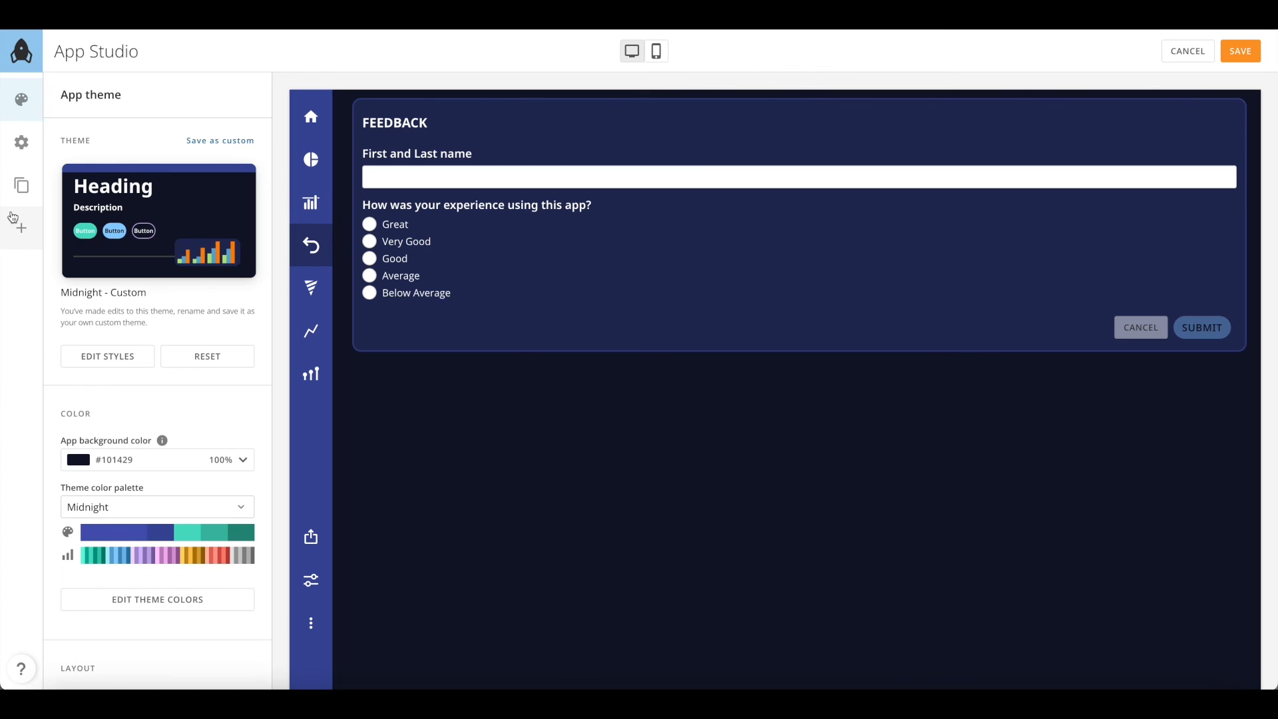
{"action": "left_click", "coordinate": [17, 230]}
{"action": "left_click_drag", "start_coordinate": [81, 411], "coordinate": [496, 100]}
{"action": "left_click_drag", "start_coordinate": [90, 263], "coordinate": [297, 87]}
{"action": "left_click", "coordinate": [907, 107]}
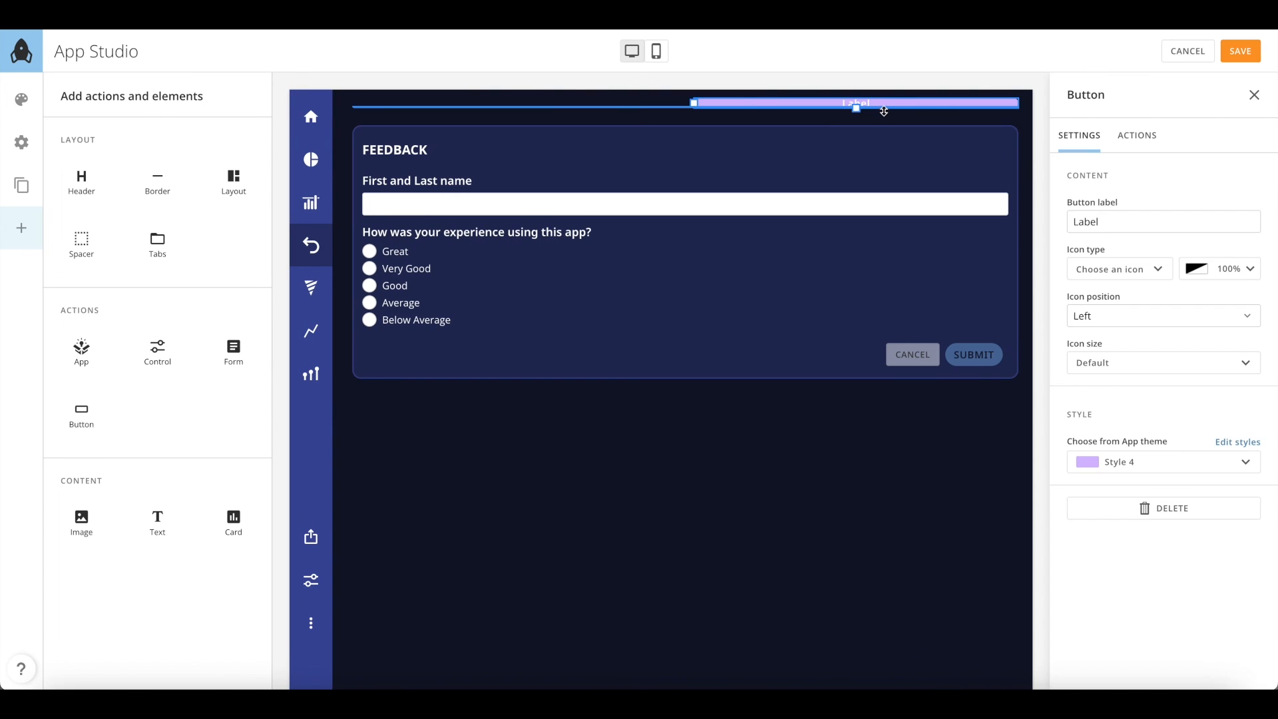
{"action": "left_click_drag", "start_coordinate": [883, 125], "coordinate": [883, 133]}
{"action": "left_click_drag", "start_coordinate": [695, 113], "coordinate": [900, 114]}
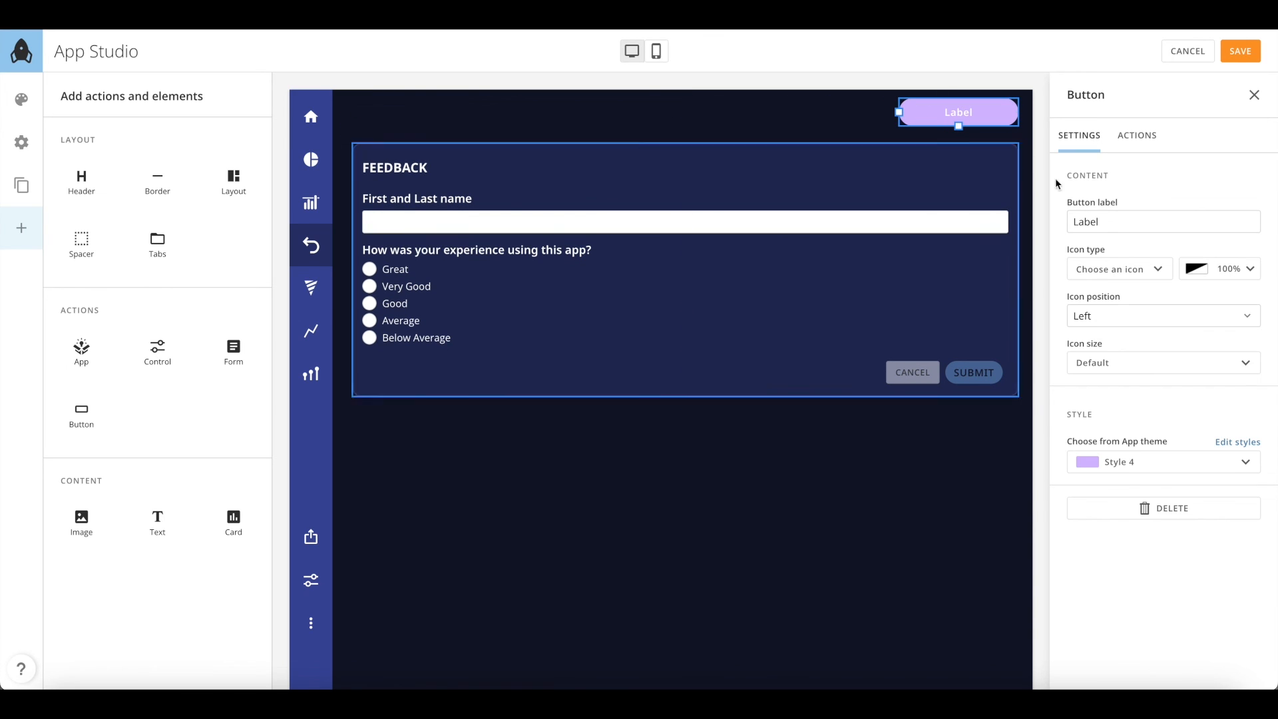
Label the button 'Feedback form' and give it a checklist icon
{"action": "left_click_drag", "start_coordinate": [1112, 221], "coordinate": [1045, 225]}
{"action": "type", "text": "Feedback form"}
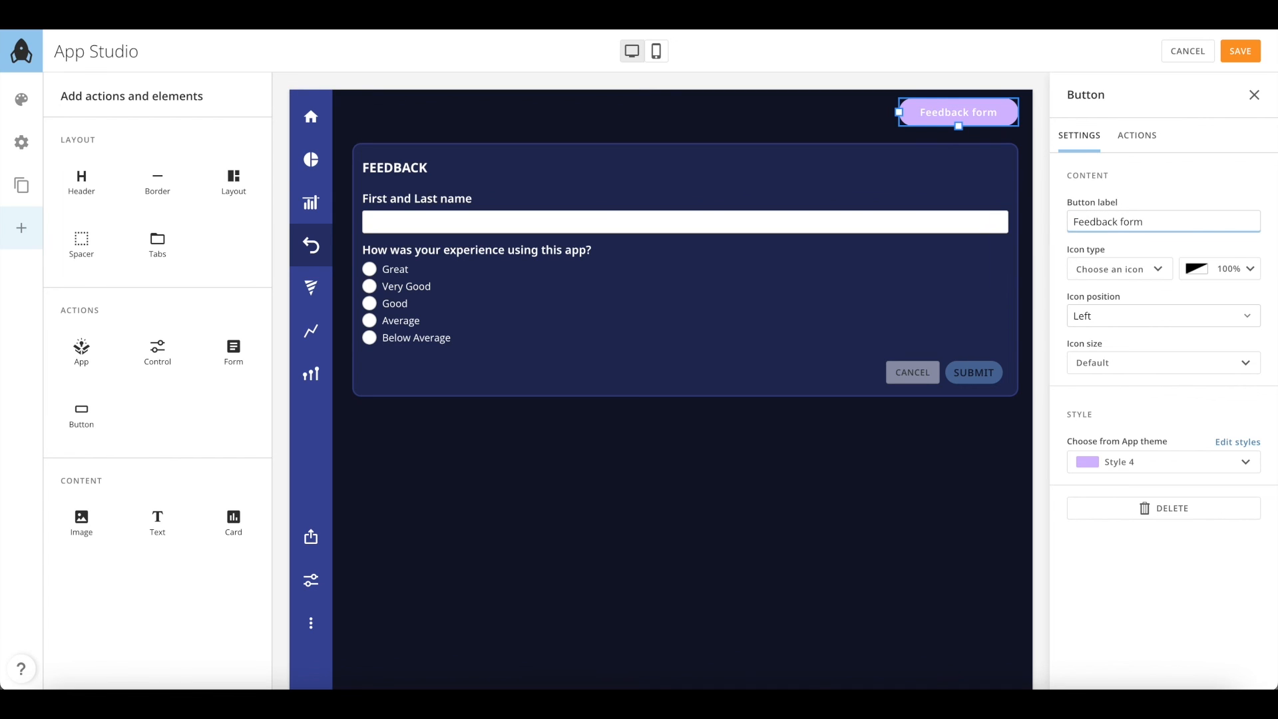
{"action": "left_click", "coordinate": [1142, 272]}
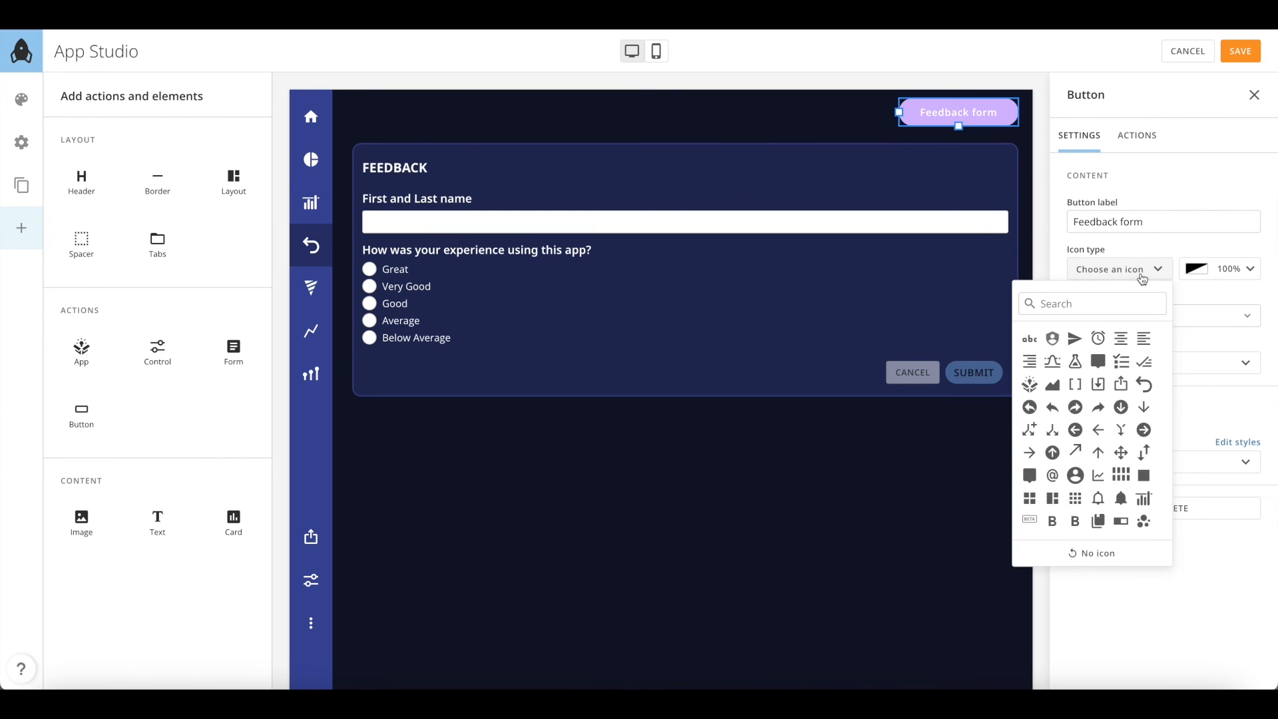
{"action": "left_click", "coordinate": [1126, 367]}
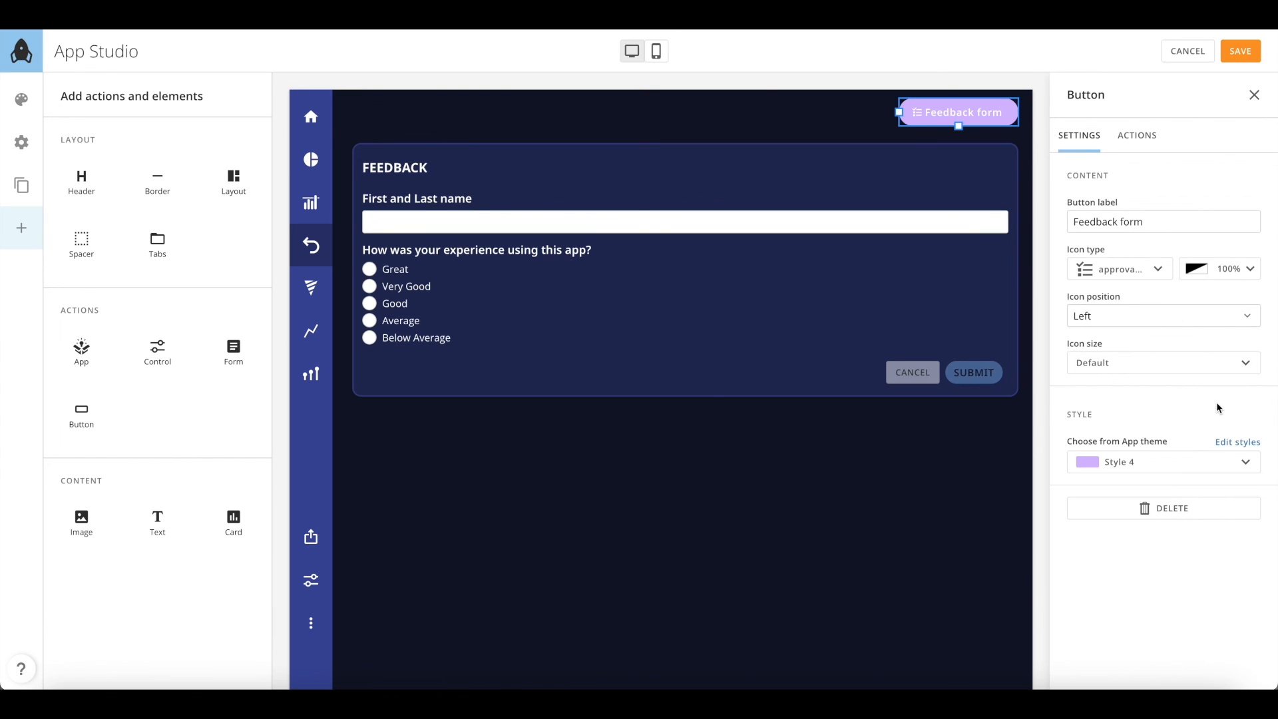
Make the button open the existing Feedback form in a pop-up, reusing its dataset
{"action": "left_click", "coordinate": [1137, 135]}
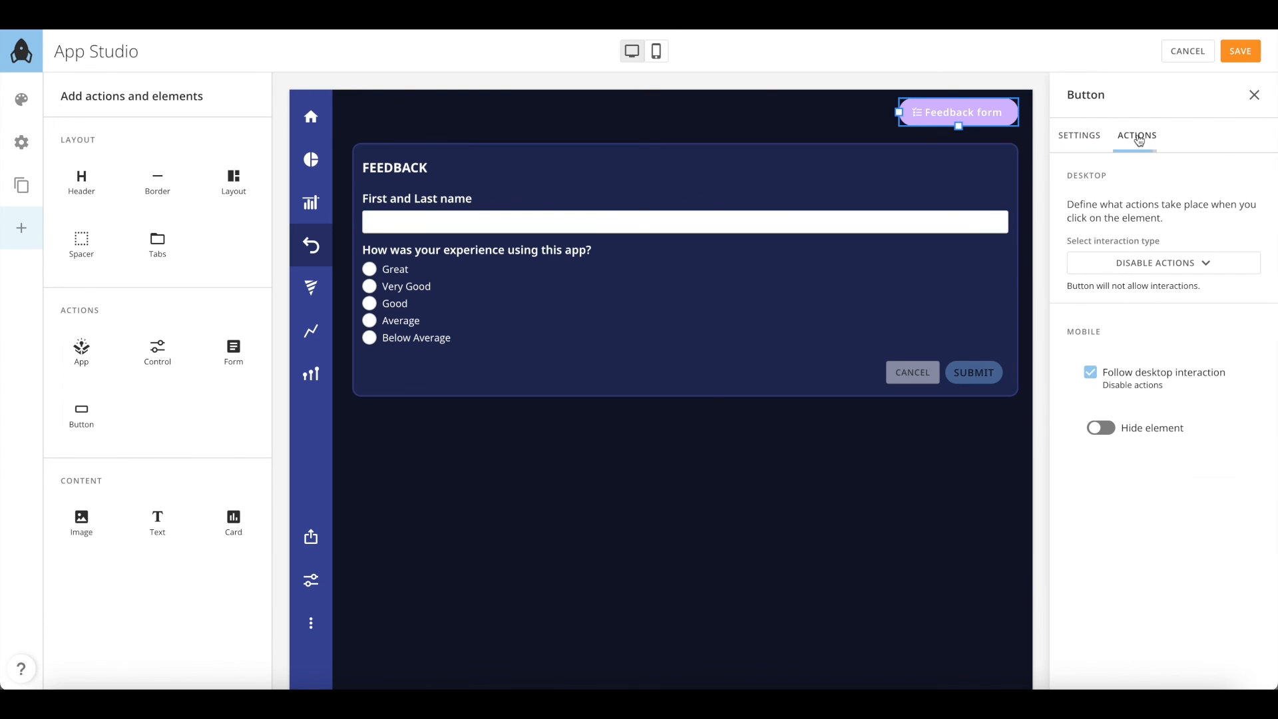
{"action": "left_click", "coordinate": [1146, 266]}
{"action": "left_click", "coordinate": [1156, 322]}
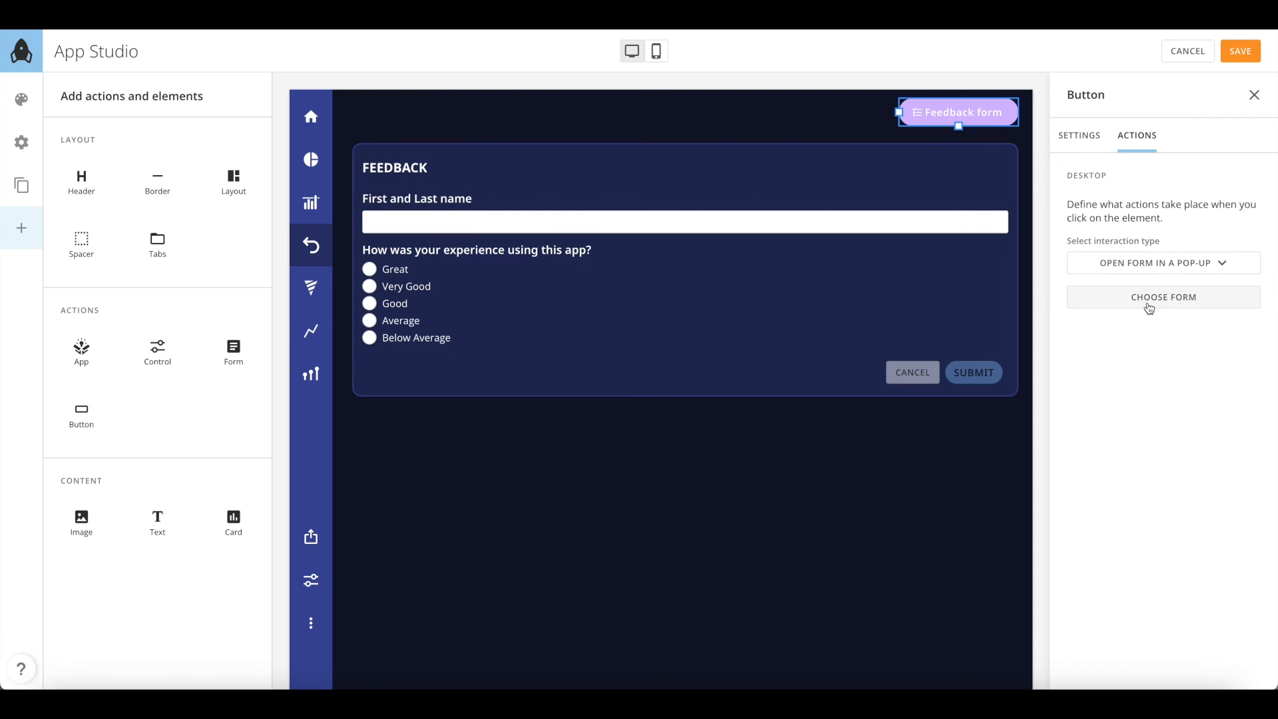
{"action": "left_click", "coordinate": [1150, 306]}
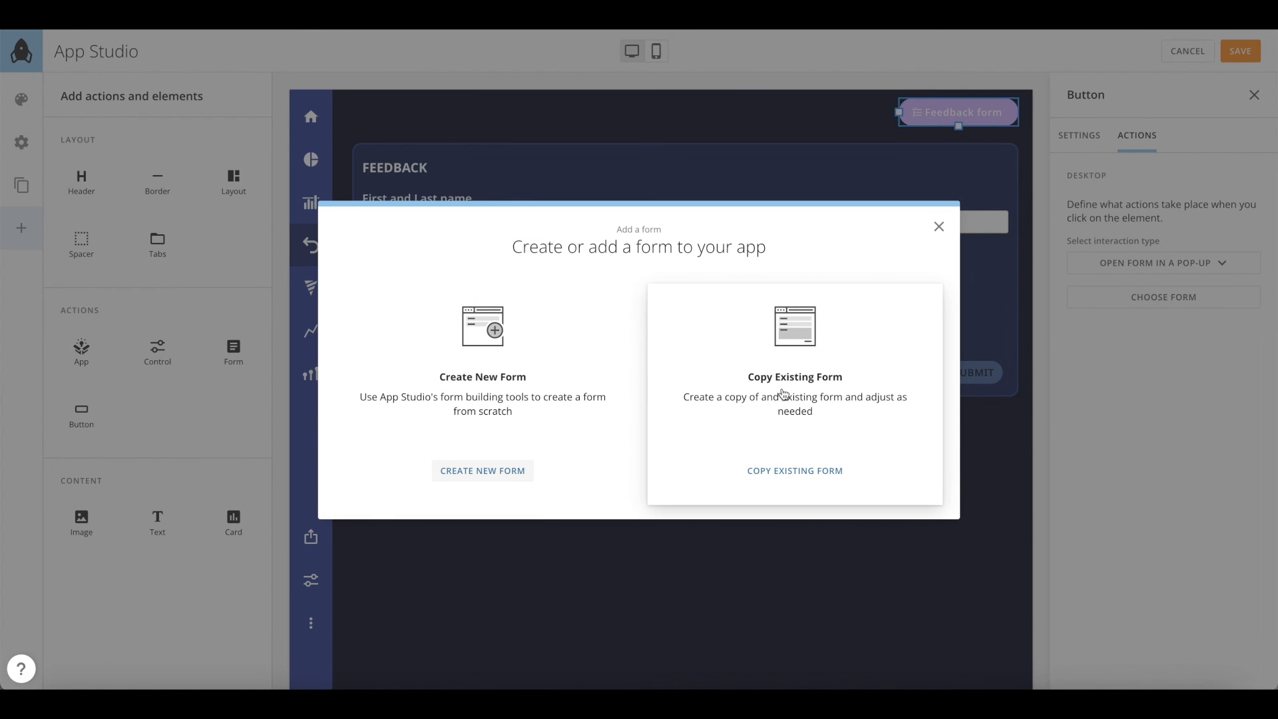
{"action": "left_click", "coordinate": [783, 393]}
{"action": "left_click", "coordinate": [440, 312]}
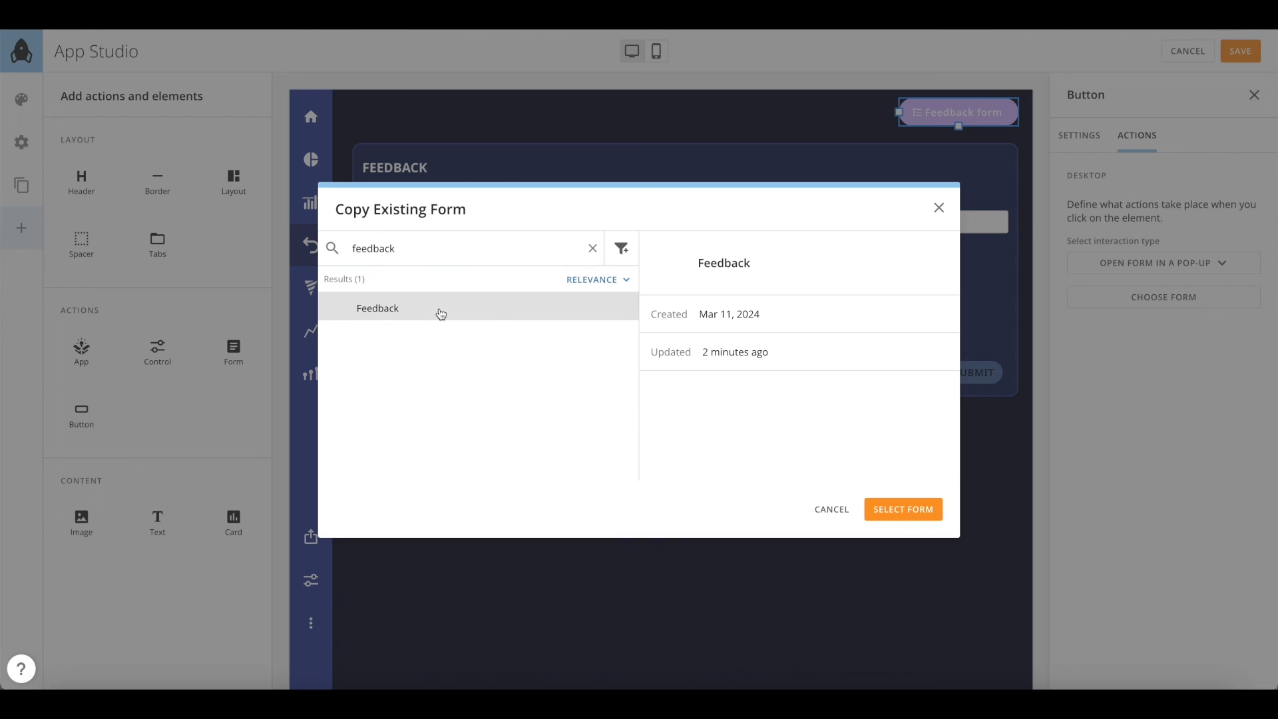
{"action": "left_click", "coordinate": [900, 509]}
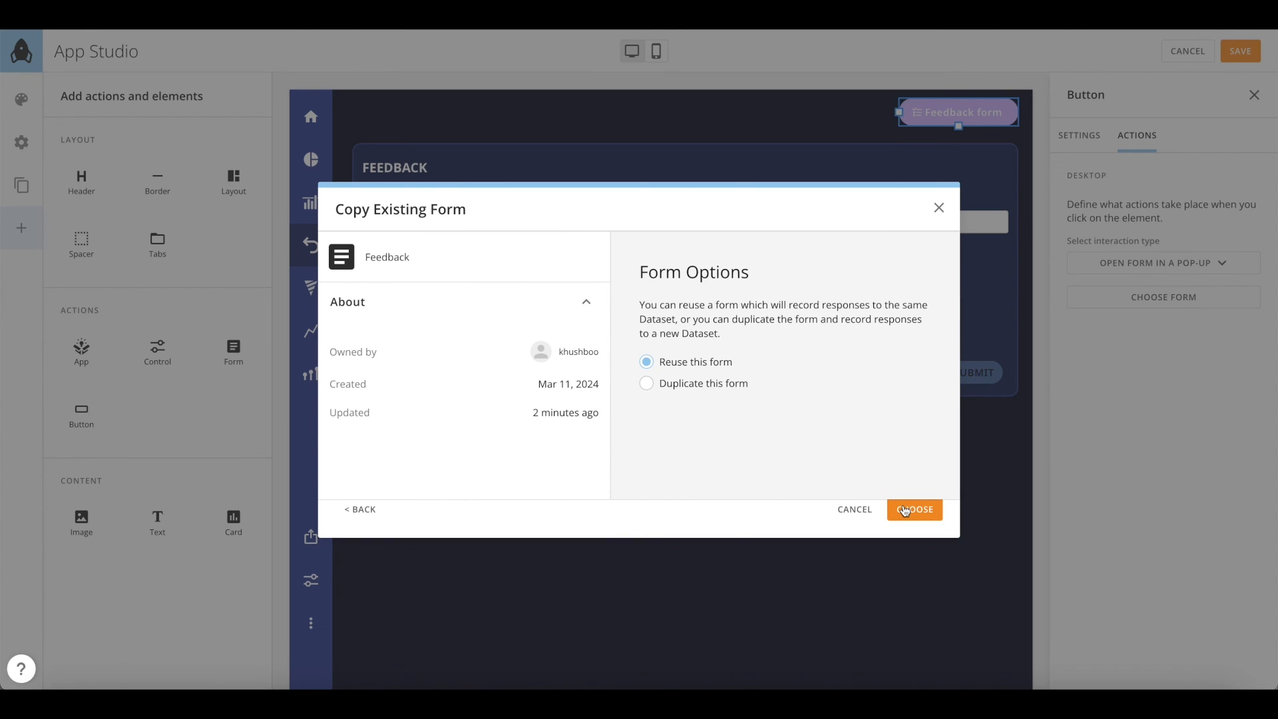
{"action": "left_click", "coordinate": [905, 509]}
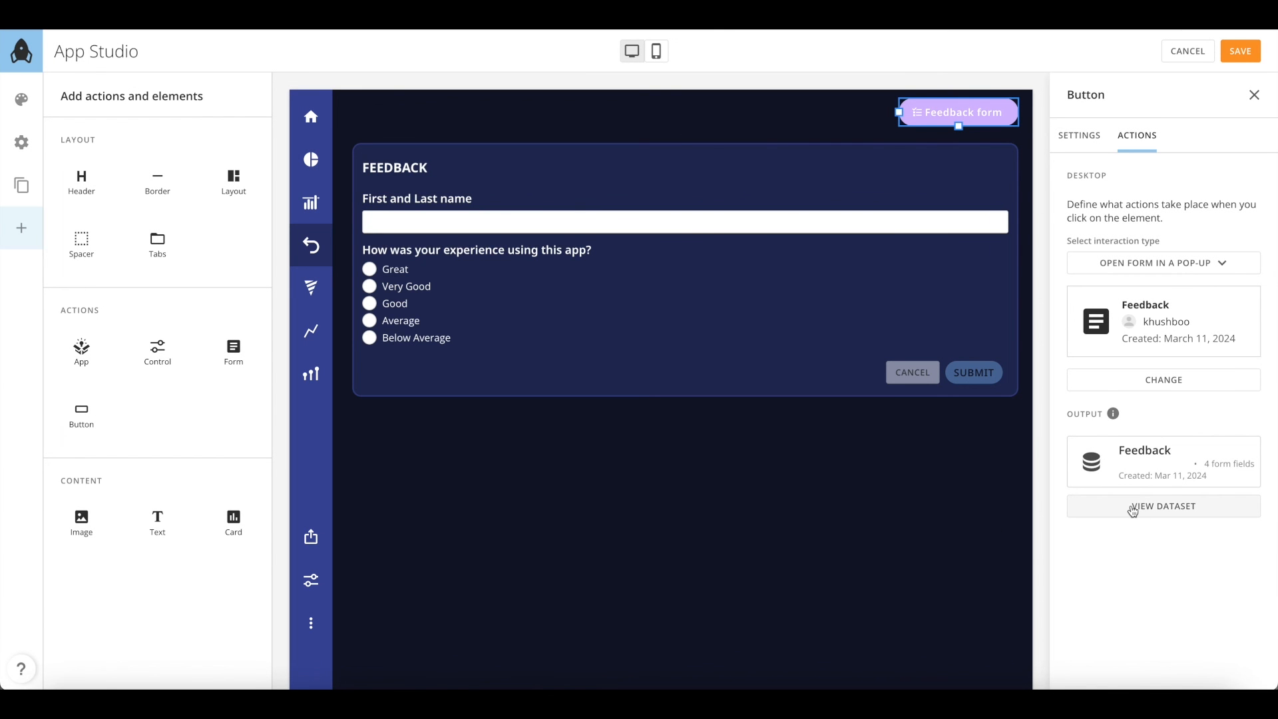
Save the layout and submit a Great-rated response through the Feedback form pop-up
{"action": "left_click", "coordinate": [1242, 53]}
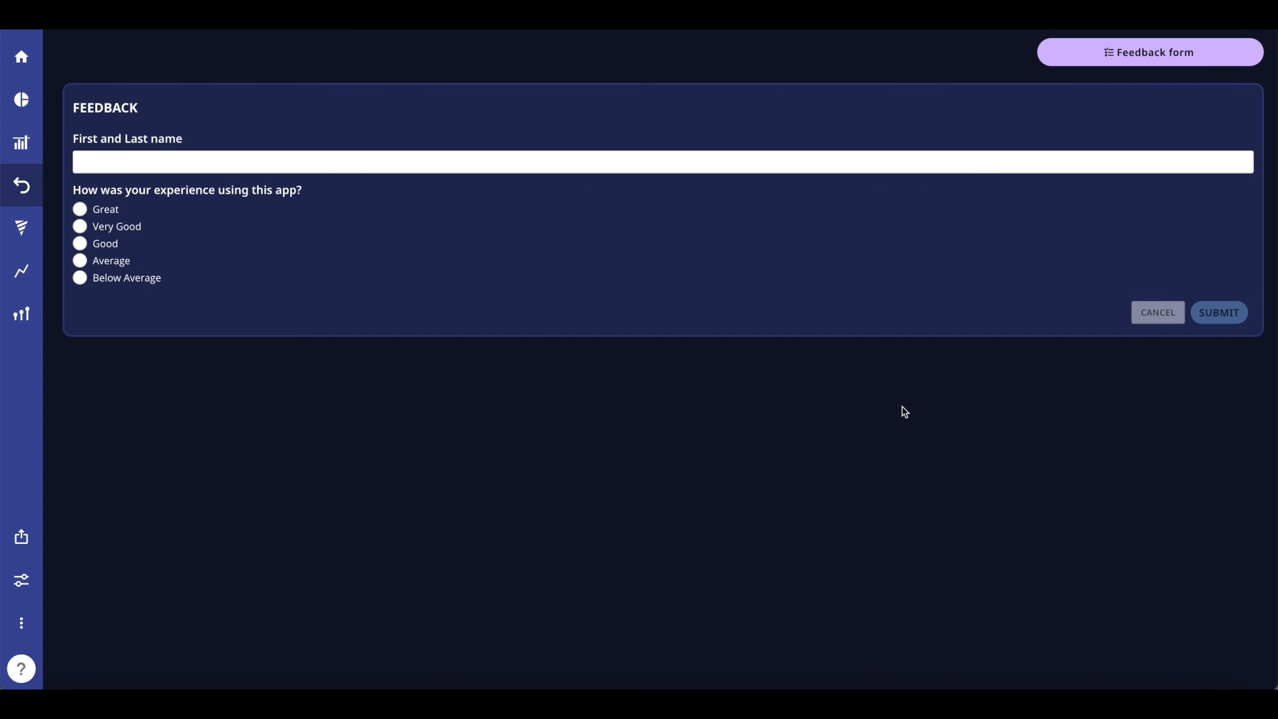
{"action": "left_click", "coordinate": [1176, 66]}
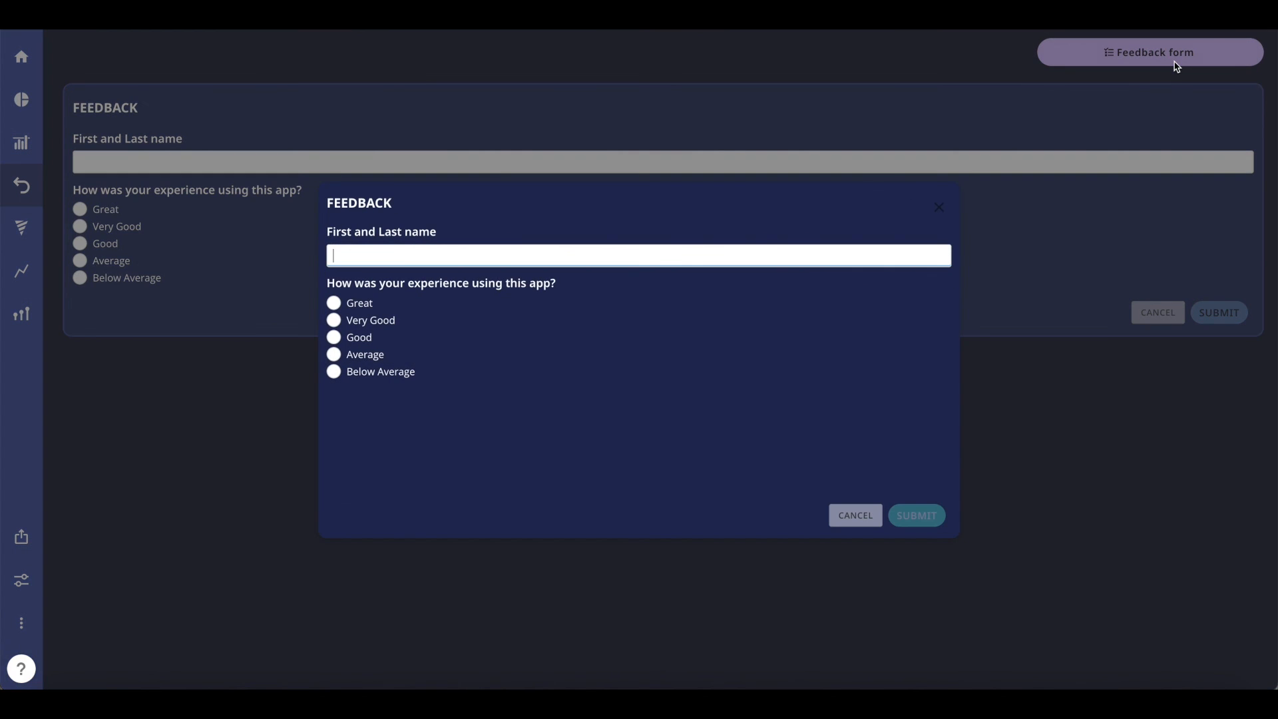
{"action": "left_click", "coordinate": [334, 303]}
{"action": "left_click", "coordinate": [919, 522]}
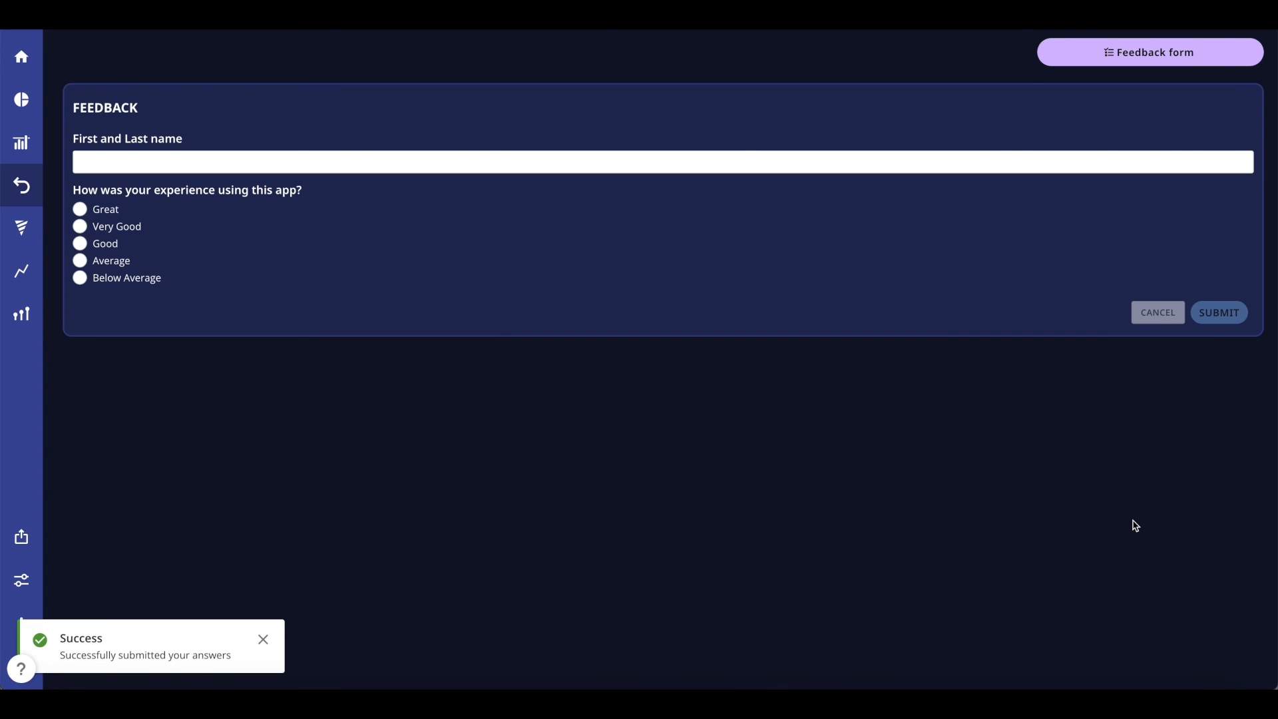
{"action": "left_click", "coordinate": [261, 642]}
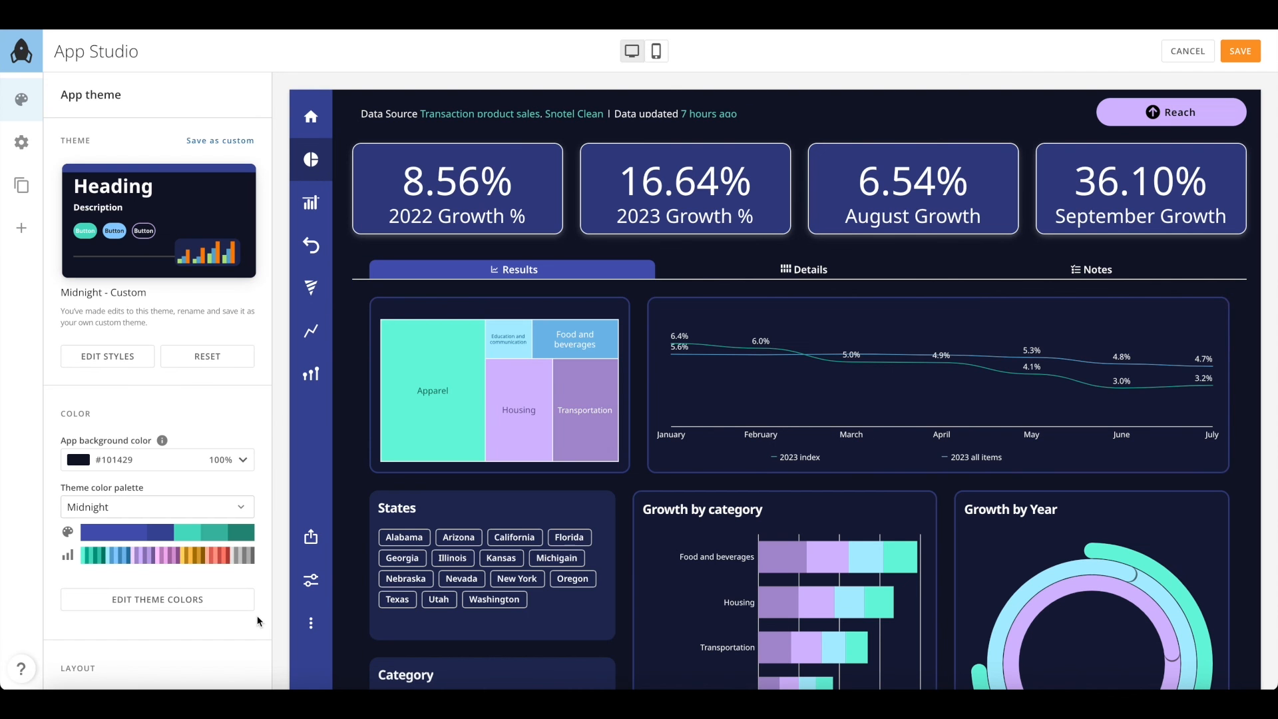
Rename the app to 'Product Performance'
{"action": "left_click", "coordinate": [24, 146]}
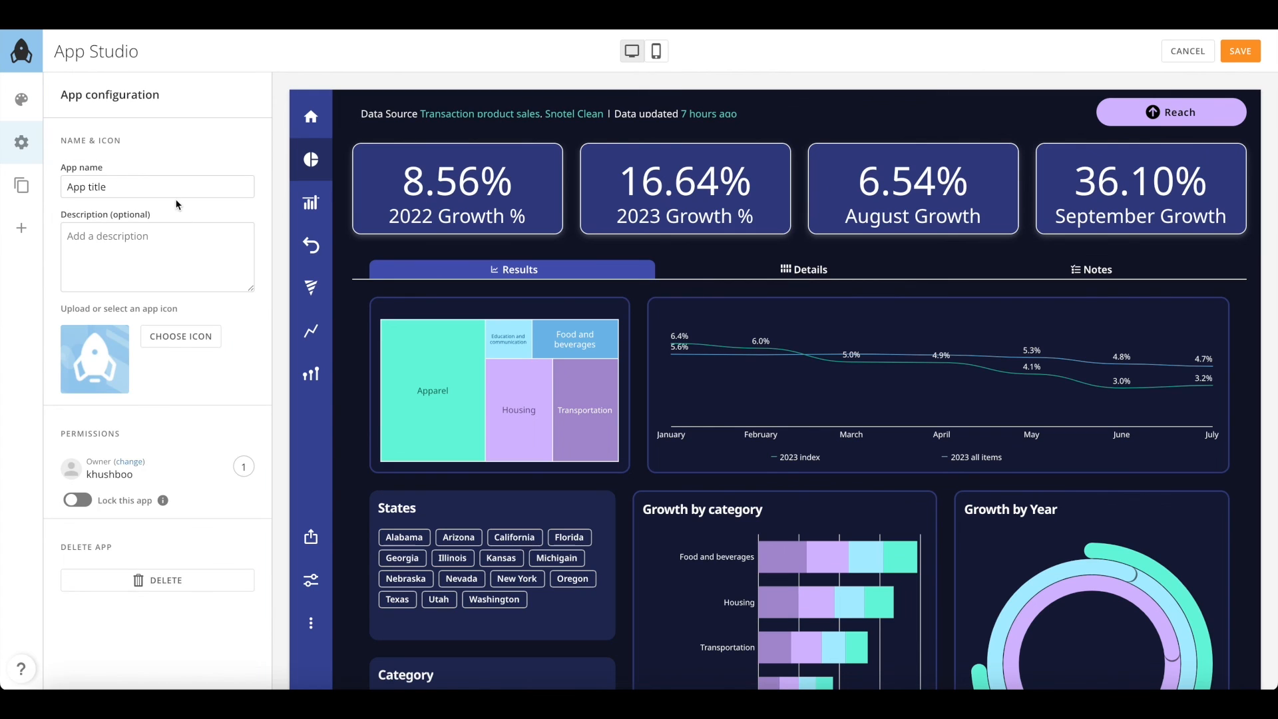
{"action": "left_click_drag", "start_coordinate": [106, 187], "coordinate": [66, 187]}
{"action": "key", "text": "BackSpace"}
{"action": "type", "text": "Product Performance"}
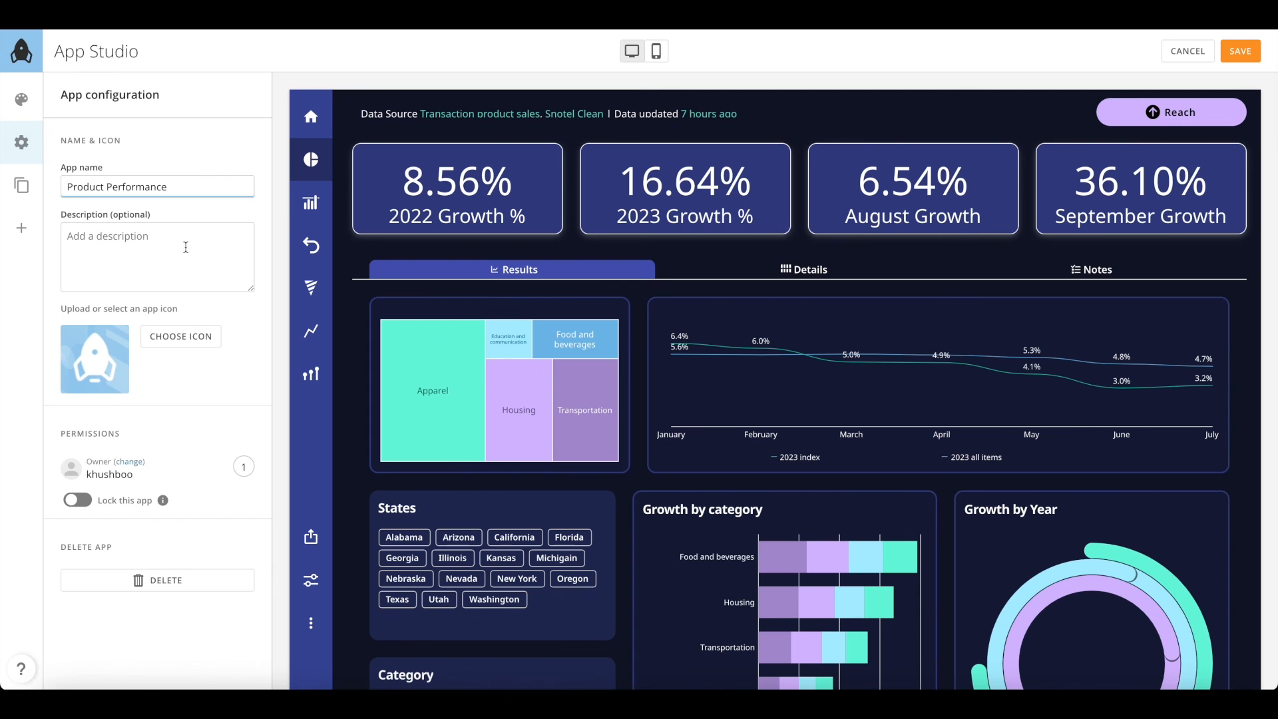
Give the app the line-chart icon, save it, and go back to the Domo Apps list
{"action": "left_click", "coordinate": [175, 338]}
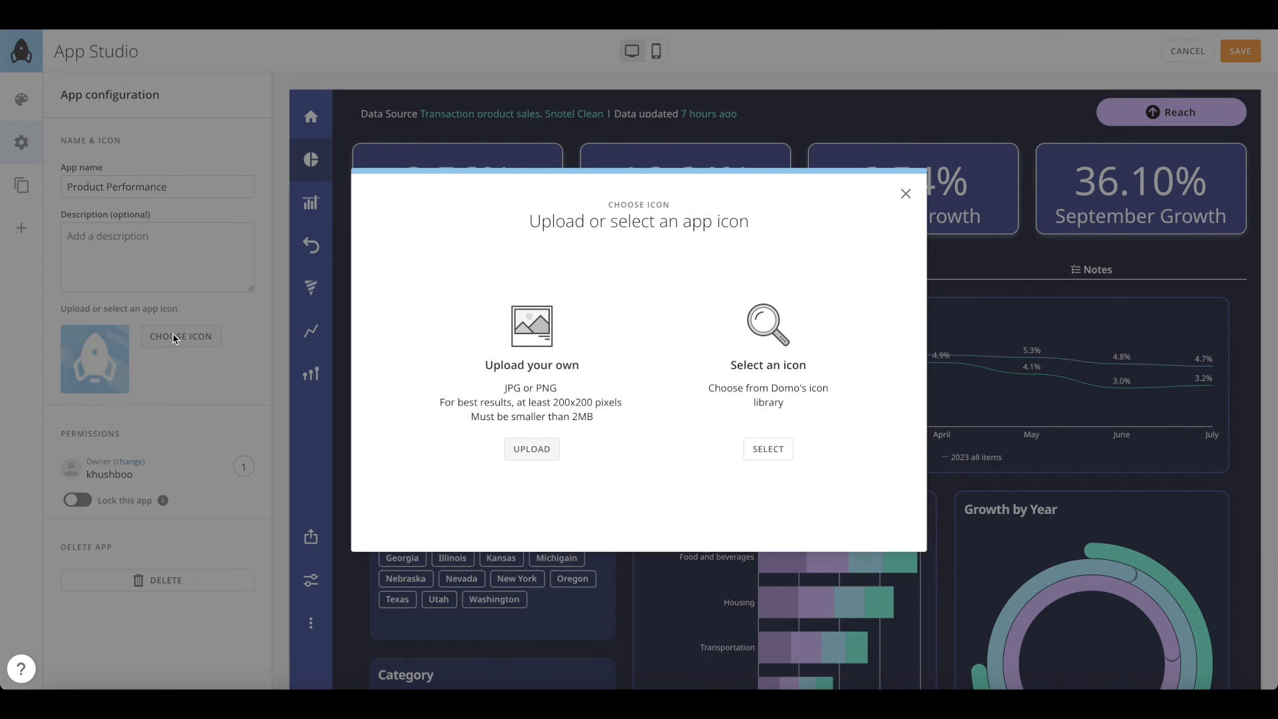
{"action": "left_click", "coordinate": [768, 449]}
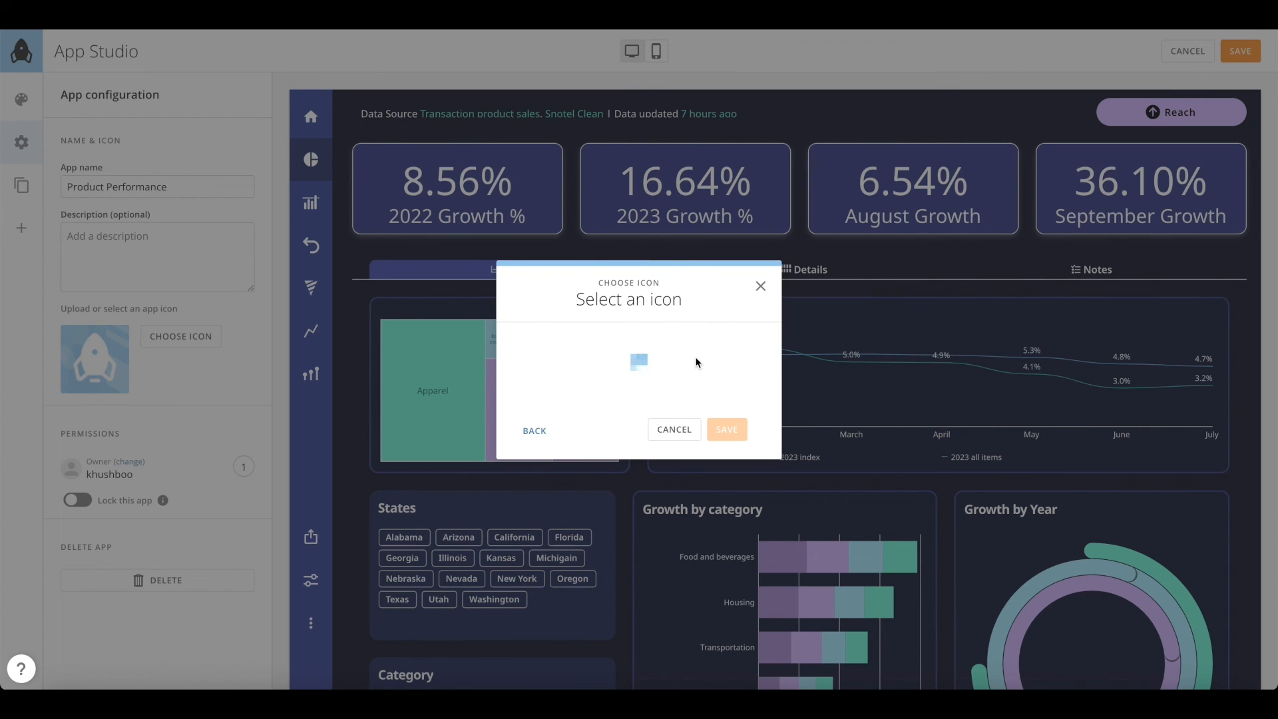
{"action": "scroll", "coordinate": [697, 362], "scroll_direction": "down", "scroll_amount": 7}
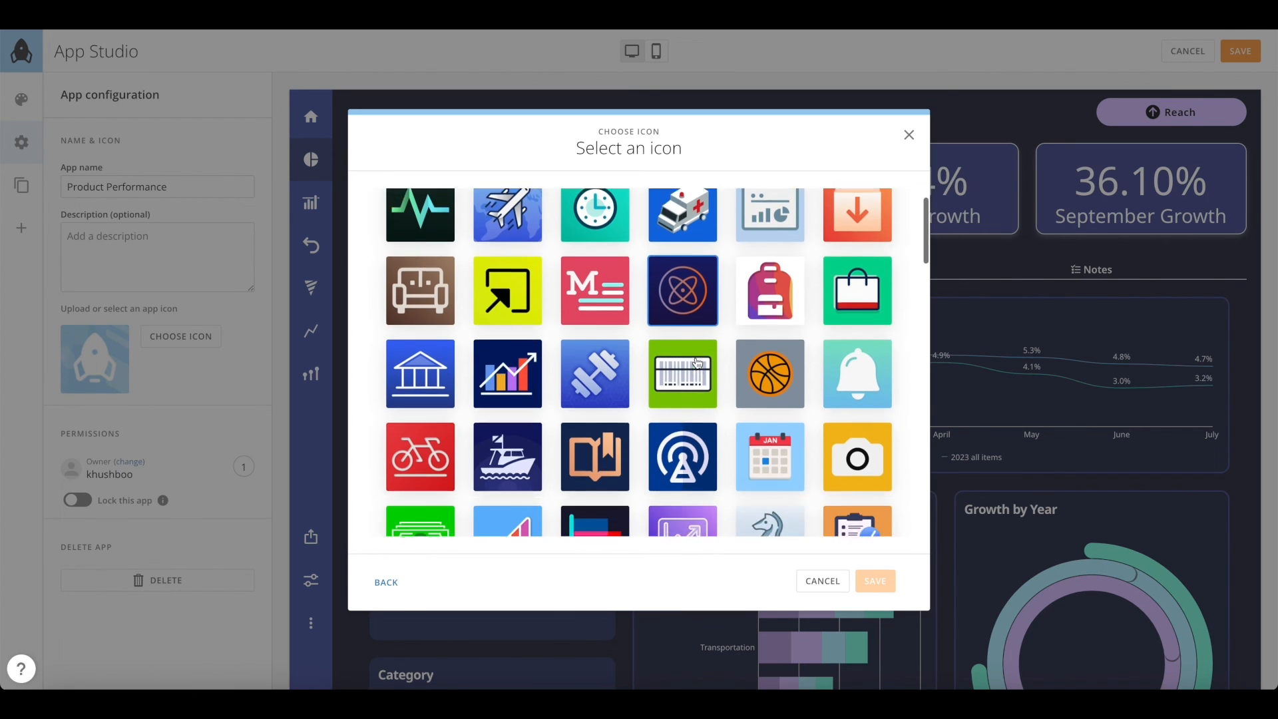
{"action": "scroll", "coordinate": [696, 362], "scroll_direction": "down", "scroll_amount": 7}
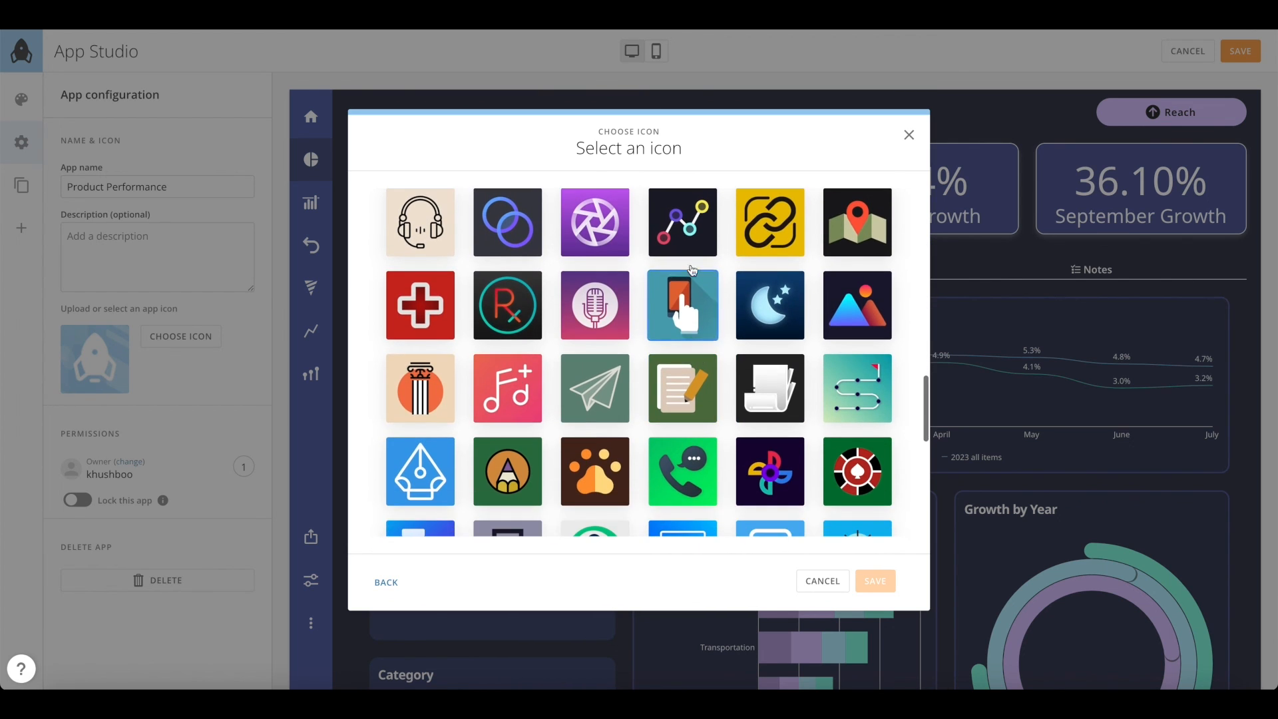
{"action": "left_click", "coordinate": [688, 238]}
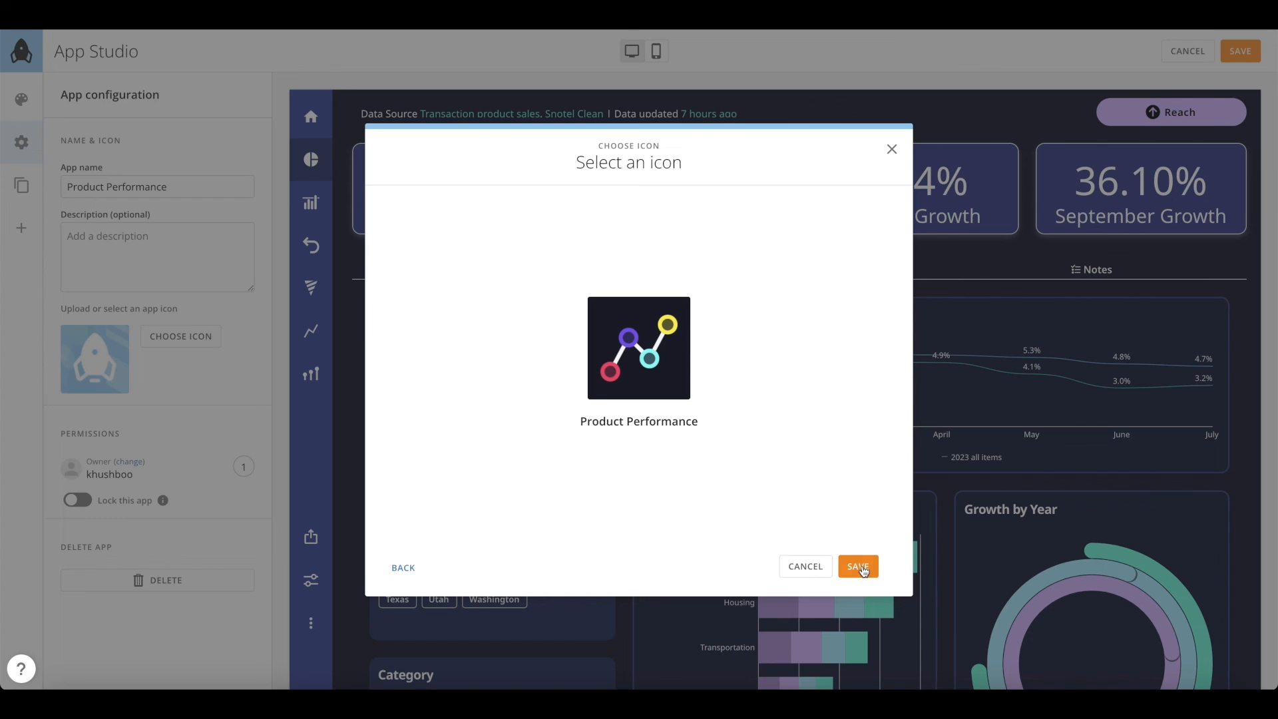
{"action": "left_click", "coordinate": [858, 566]}
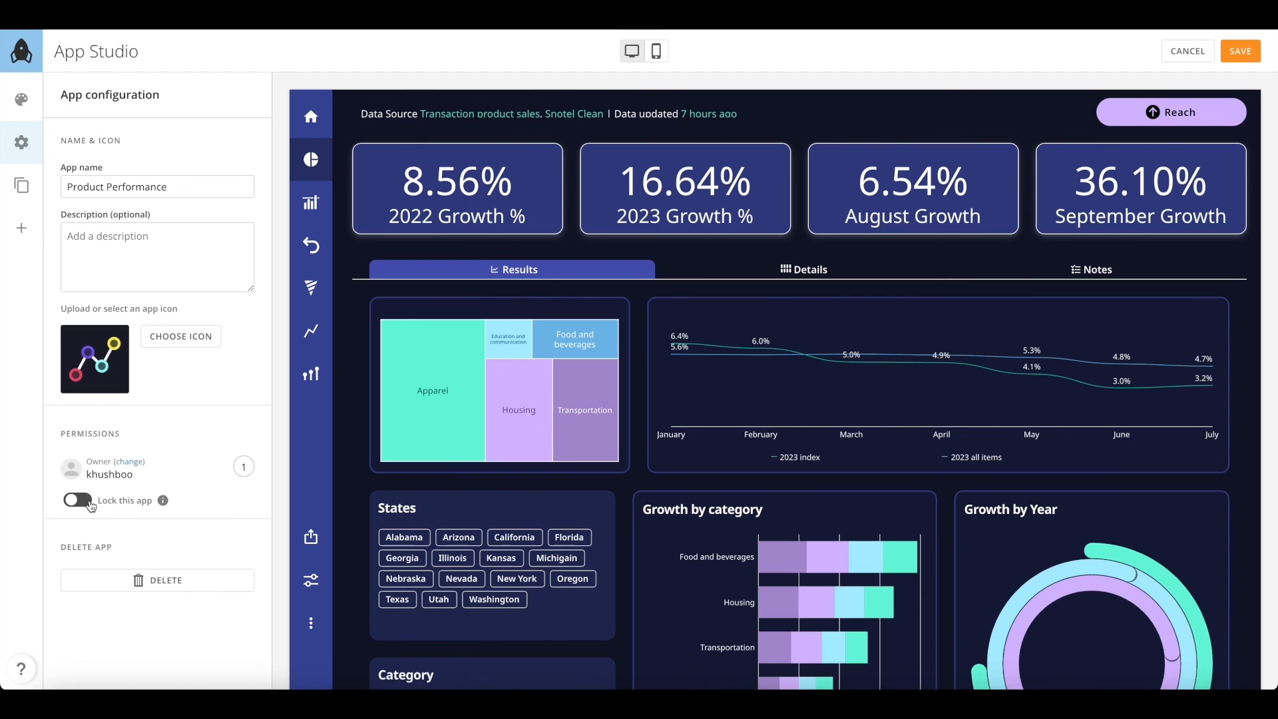
{"action": "left_click", "coordinate": [1239, 53]}
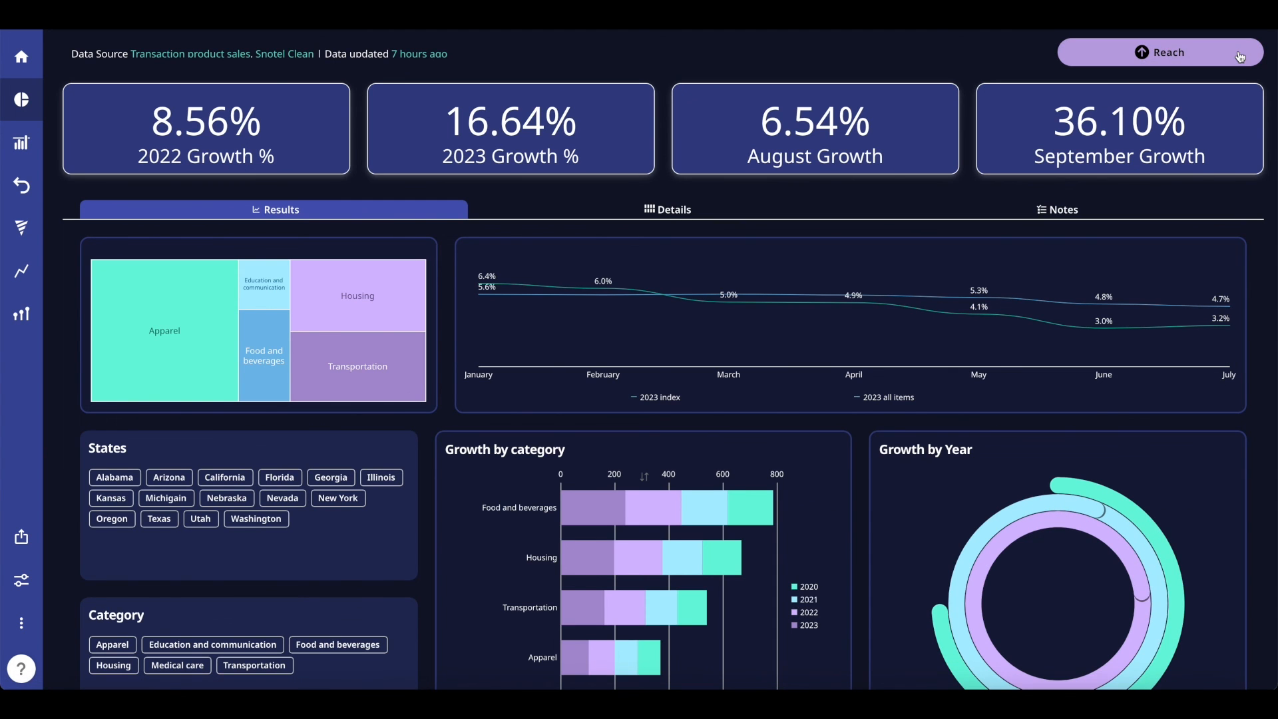
{"action": "left_click", "coordinate": [41, 76]}
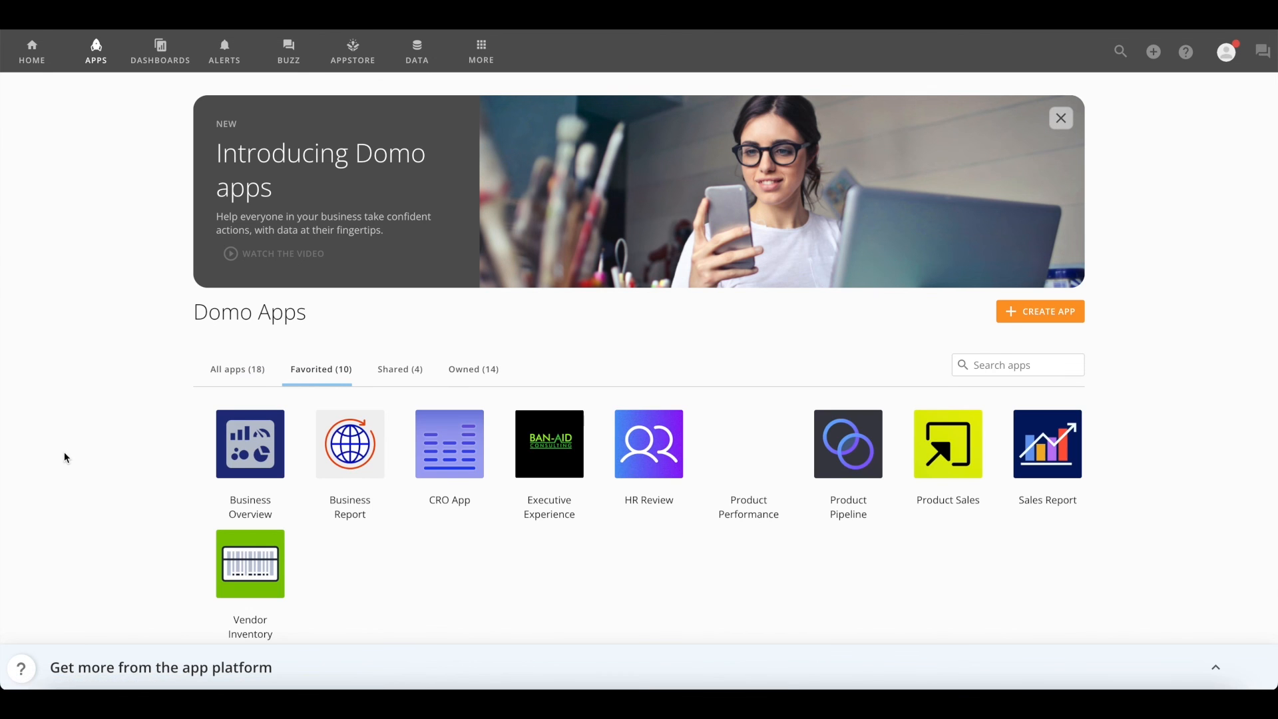